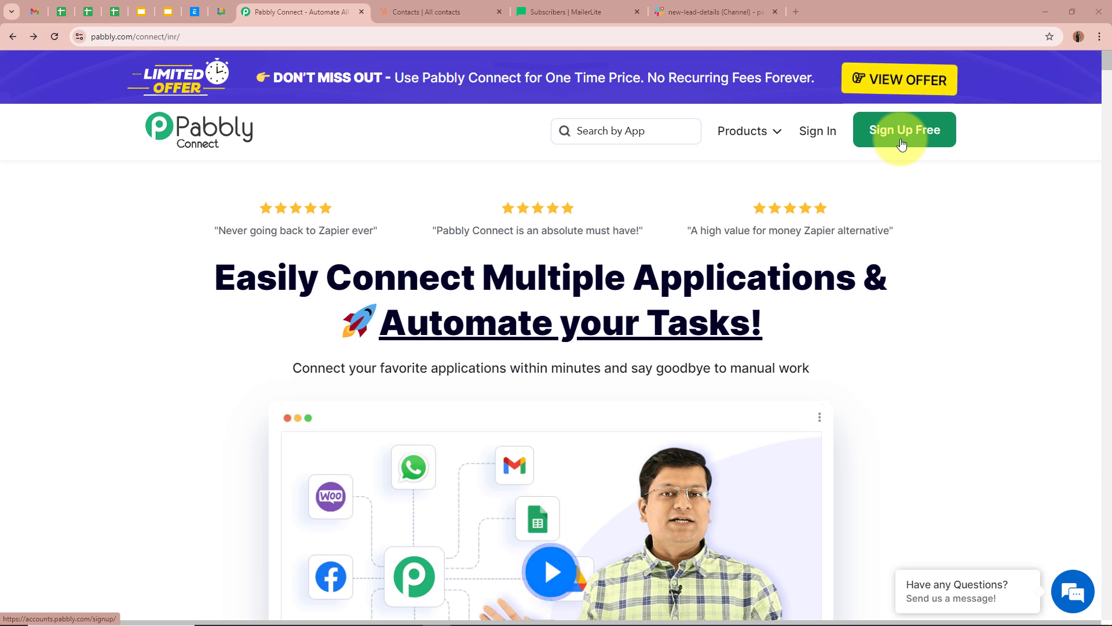
- Sign in to Pabbly and launch Pabbly Connect from the All Pabbly Apps page
click(818, 133)
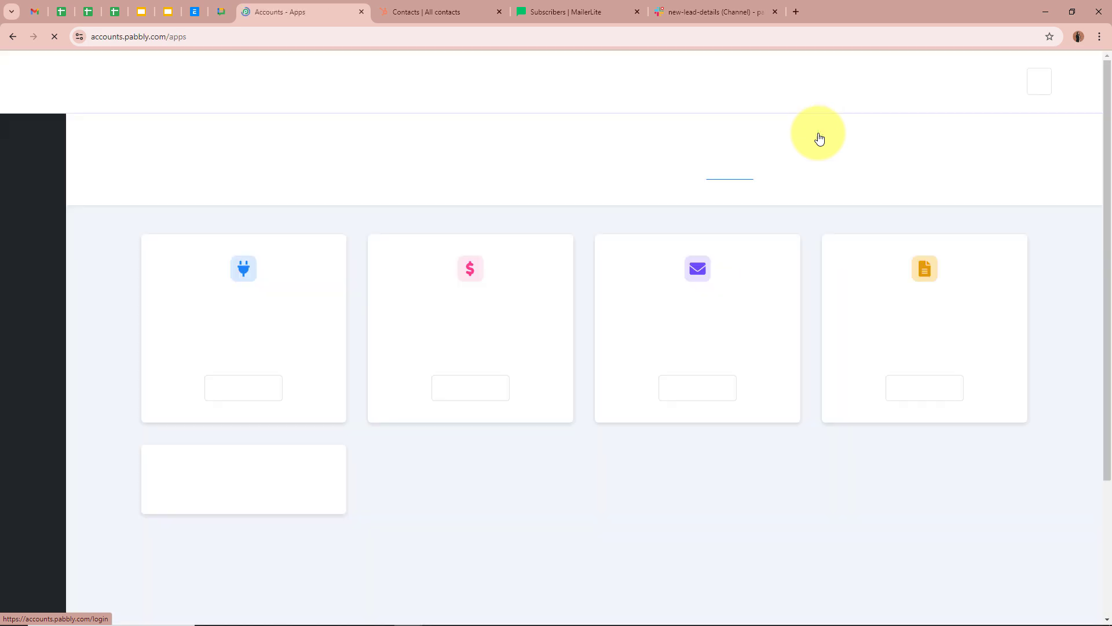
drag(142, 150, 286, 153)
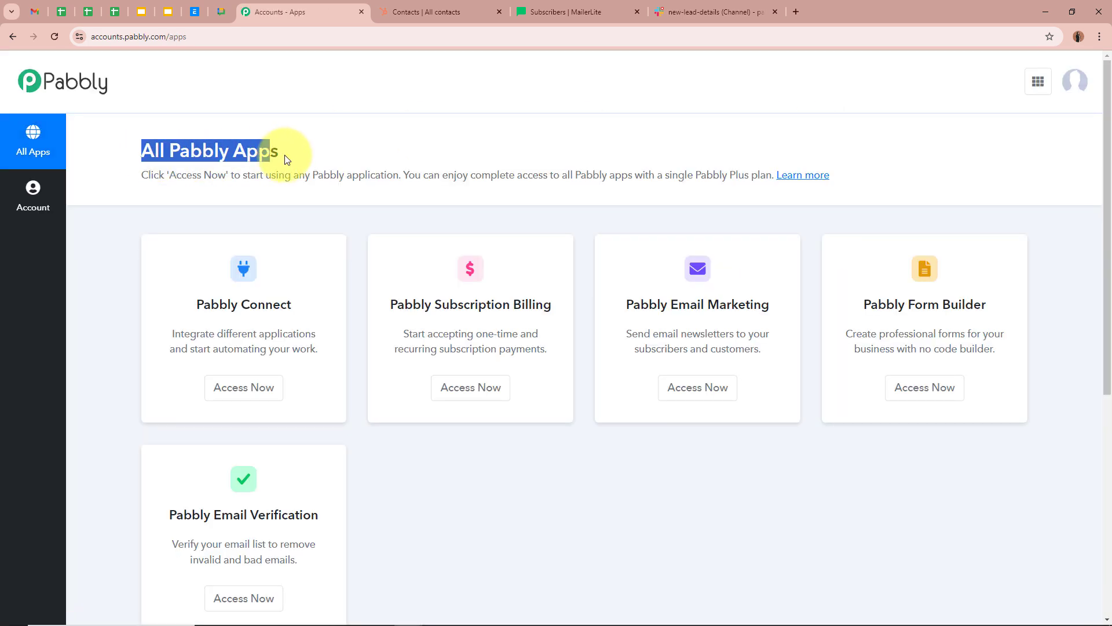
click(275, 165)
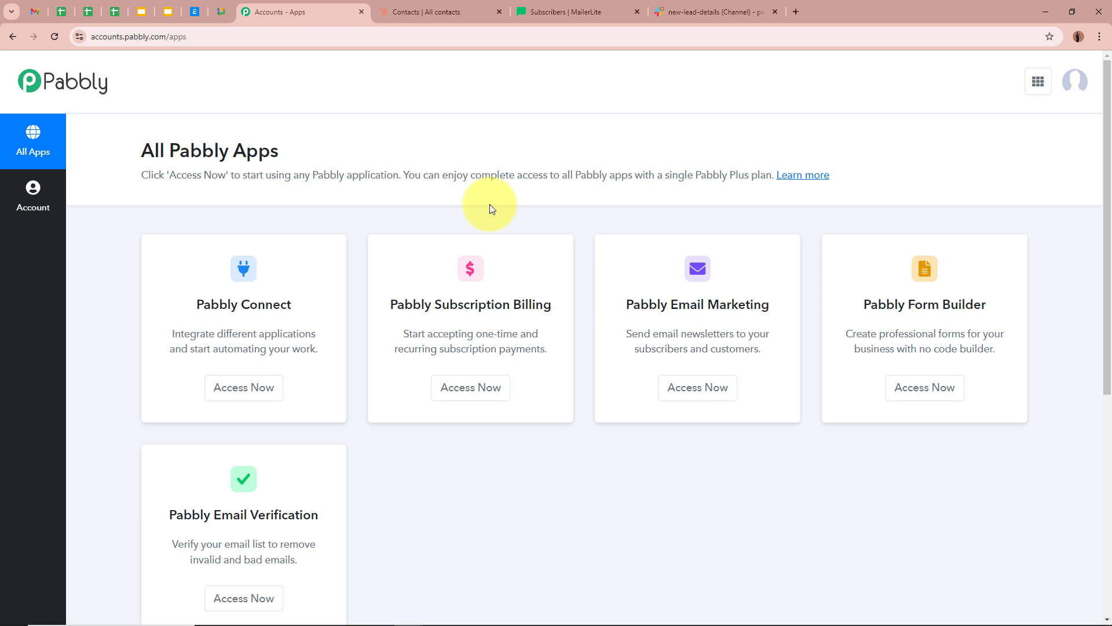
drag(195, 304, 330, 297)
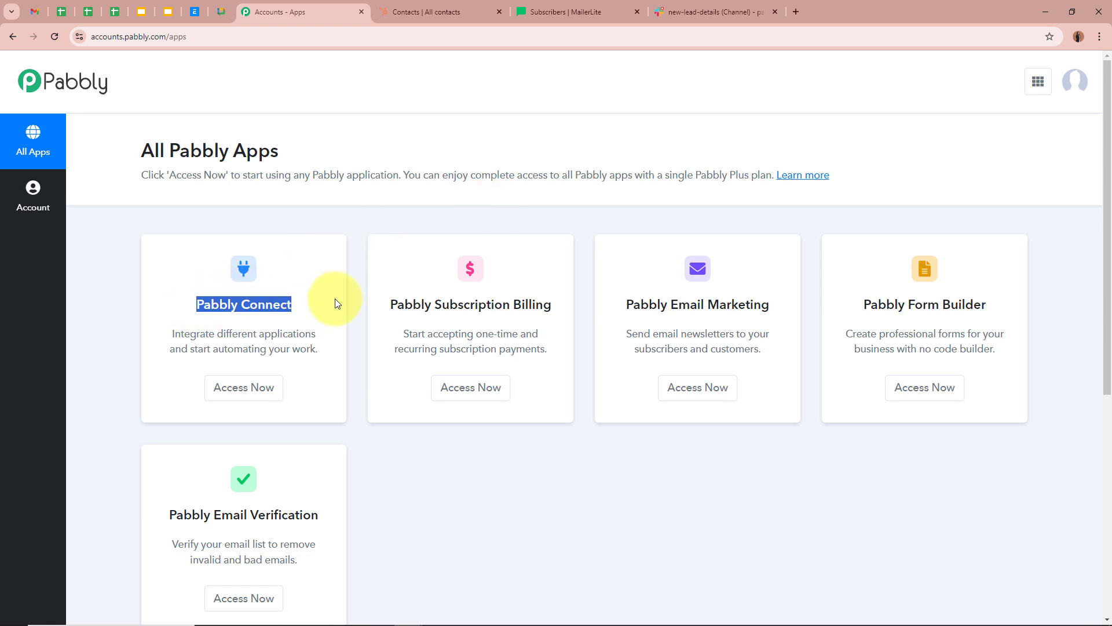
click(334, 298)
click(267, 387)
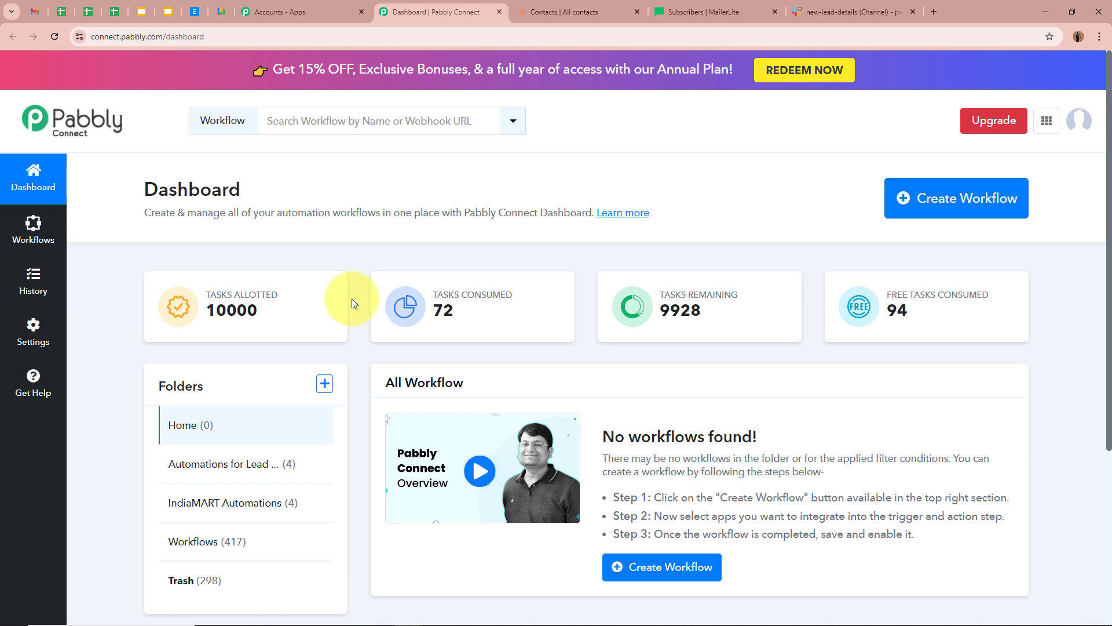
- Start a new workflow named 'Automatically Create HubSpot Contacts & MailerLite Subscribers from Email Leads'
click(955, 197)
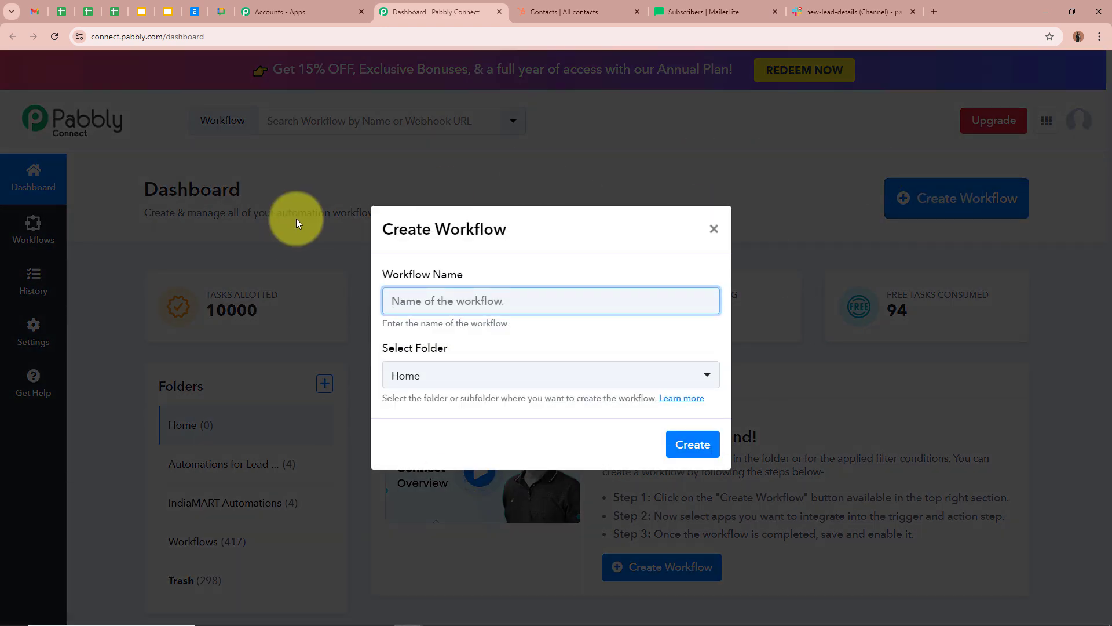
drag(384, 274, 435, 293)
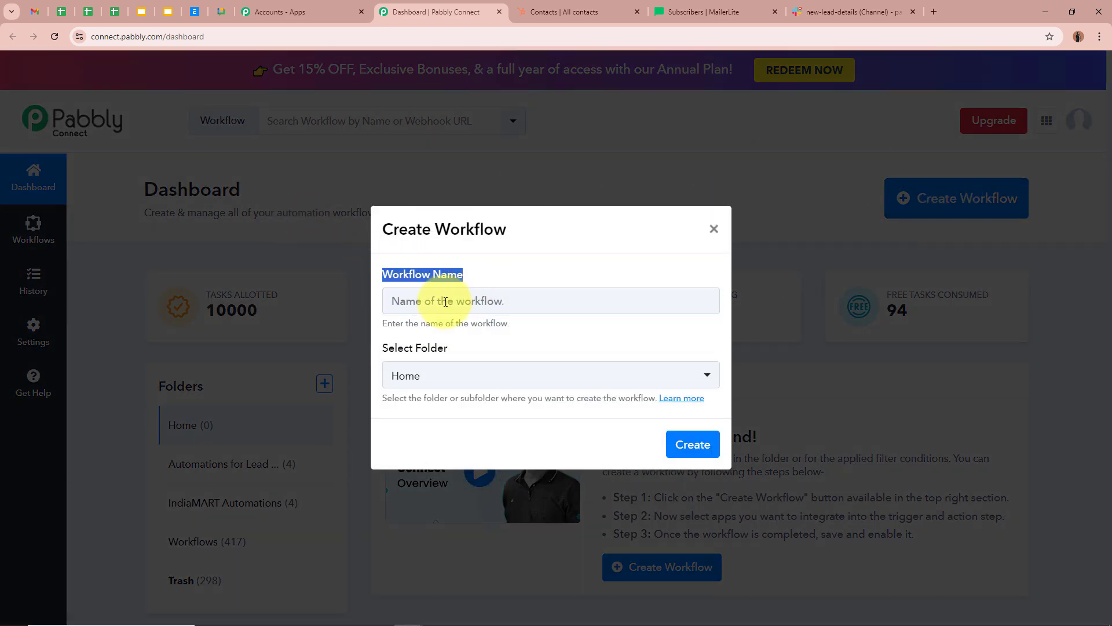
drag(384, 351, 479, 352)
click(466, 295)
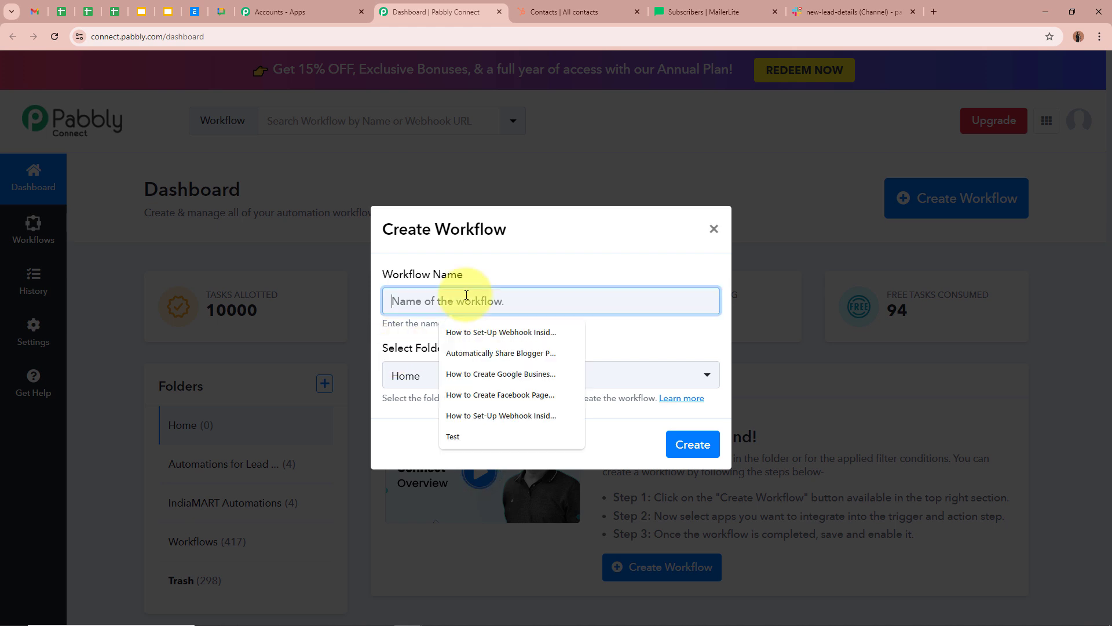
text(Automatically Create HubSpot Contacts & MailerLite Subscribers From Email Leads)
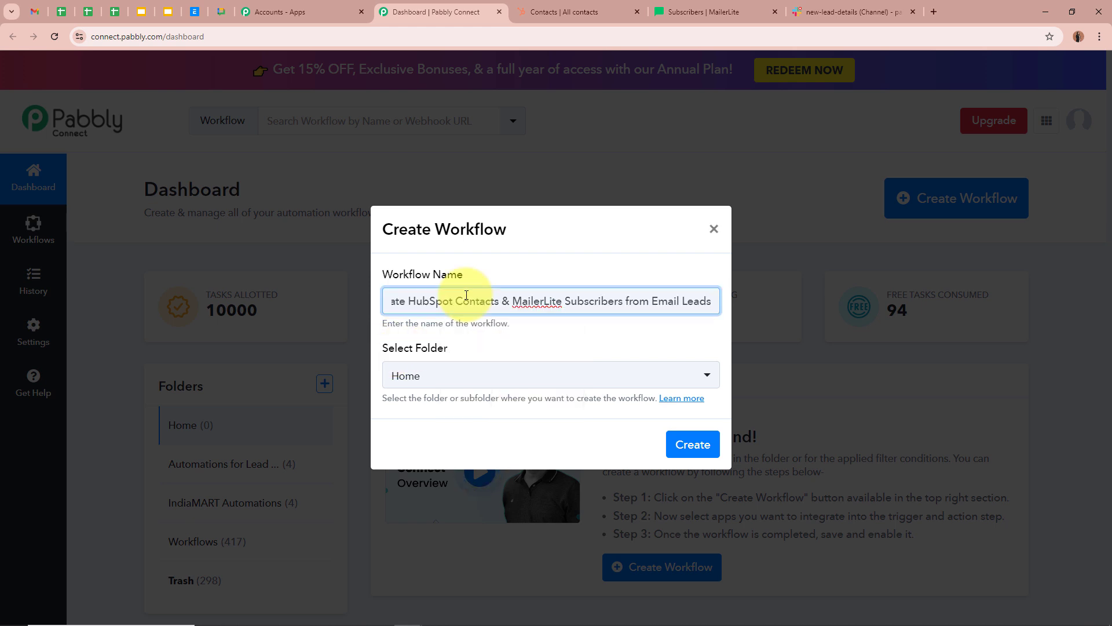
click(509, 342)
drag(392, 299, 718, 303)
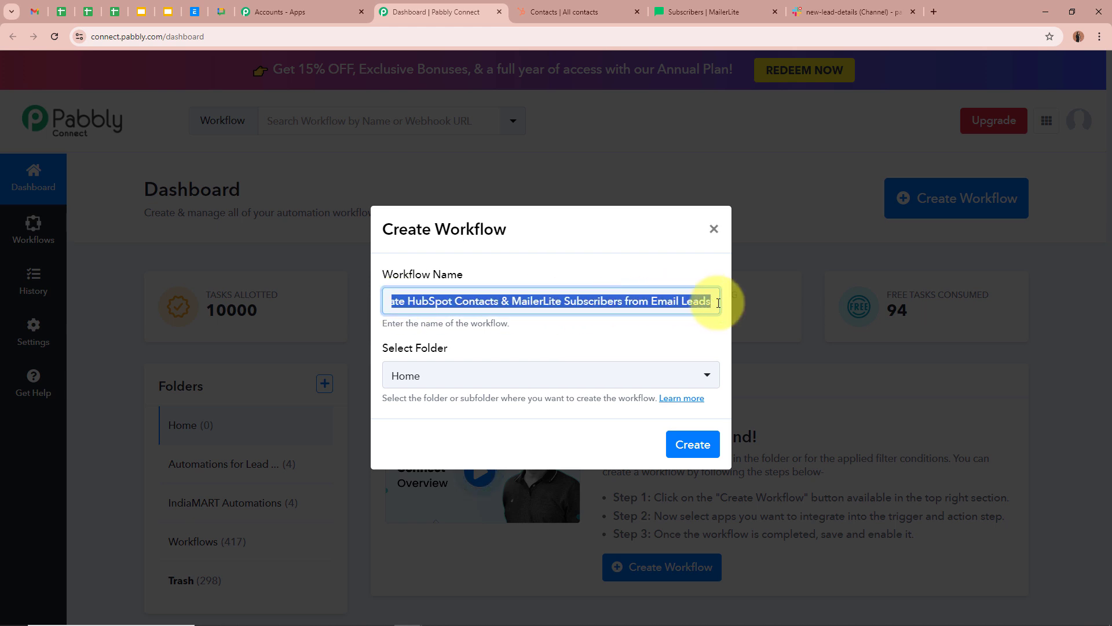
click(614, 322)
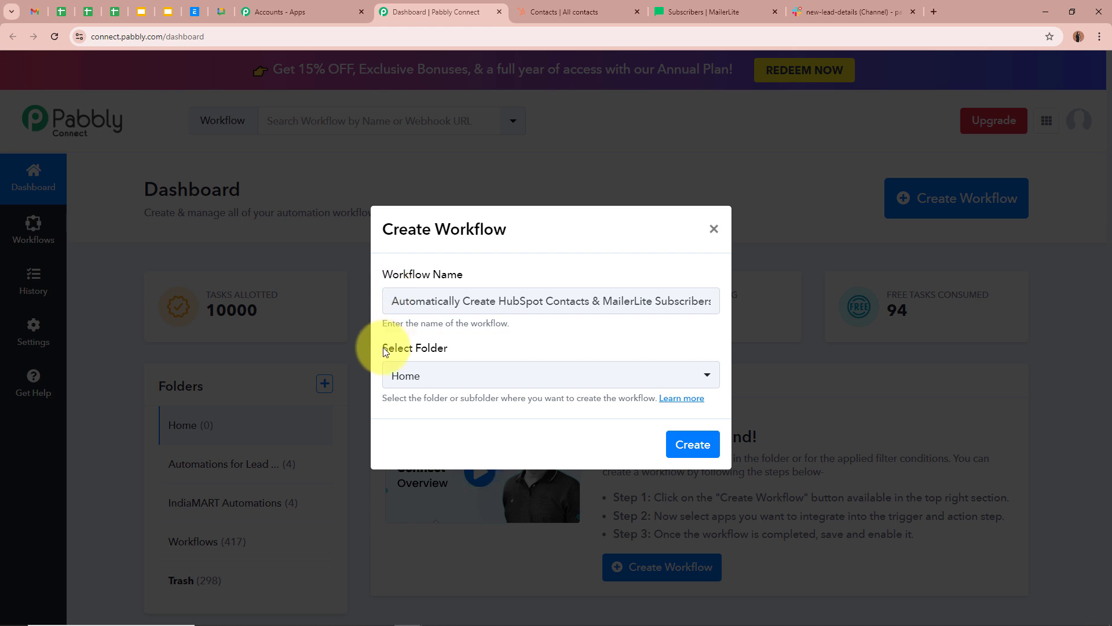
- File it in the Automations for Lead Management folder and create the workflow
drag(379, 349, 465, 352)
click(465, 352)
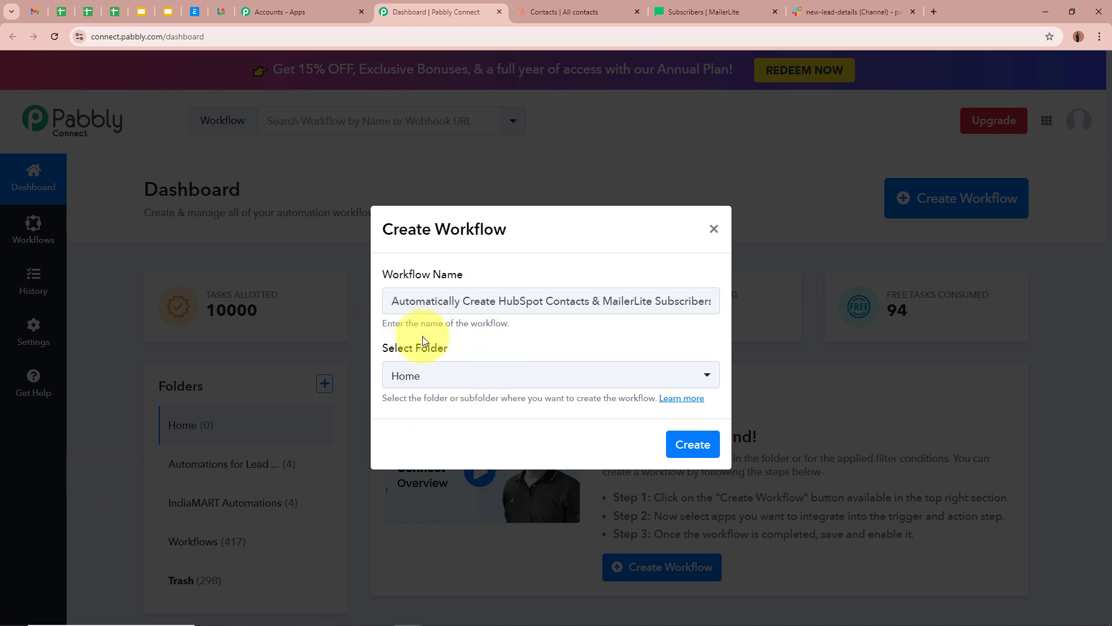
click(432, 377)
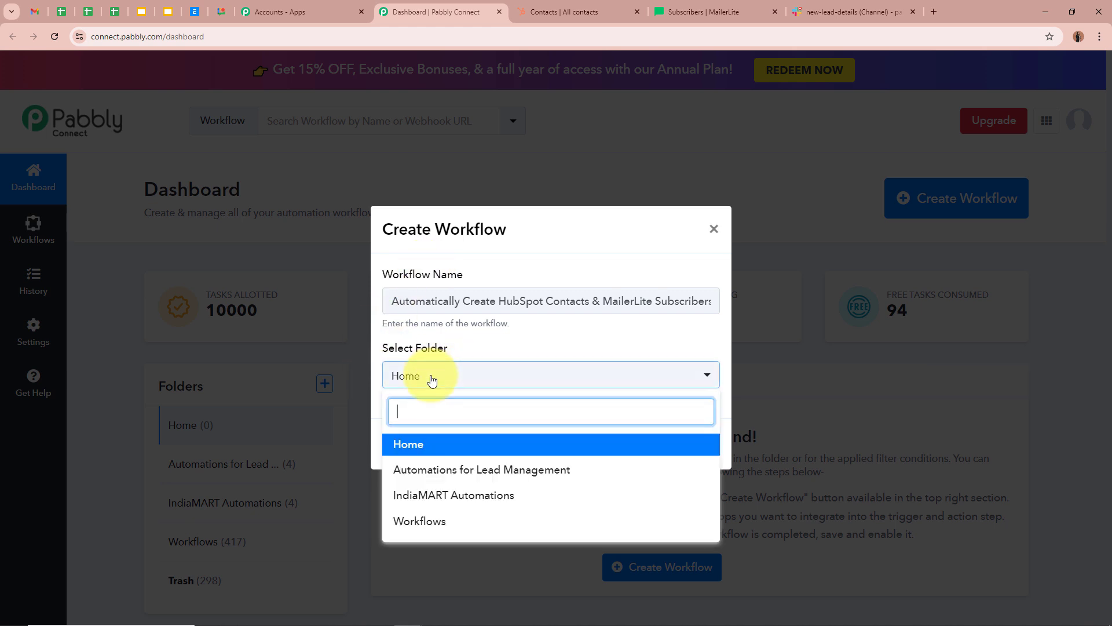
click(462, 470)
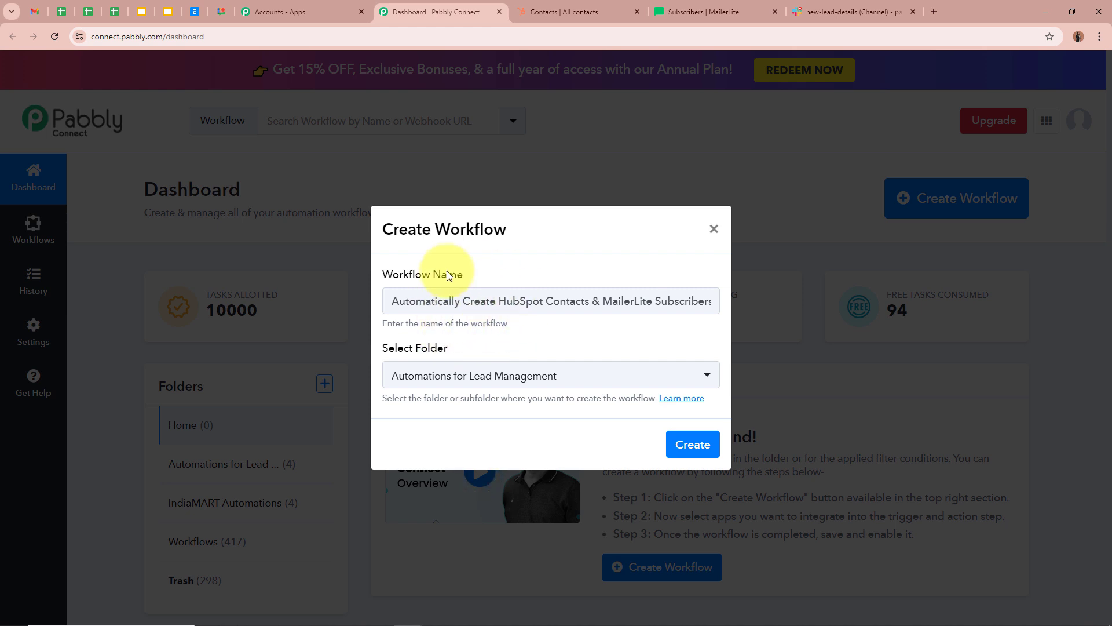
drag(381, 275, 492, 278)
drag(383, 349, 532, 346)
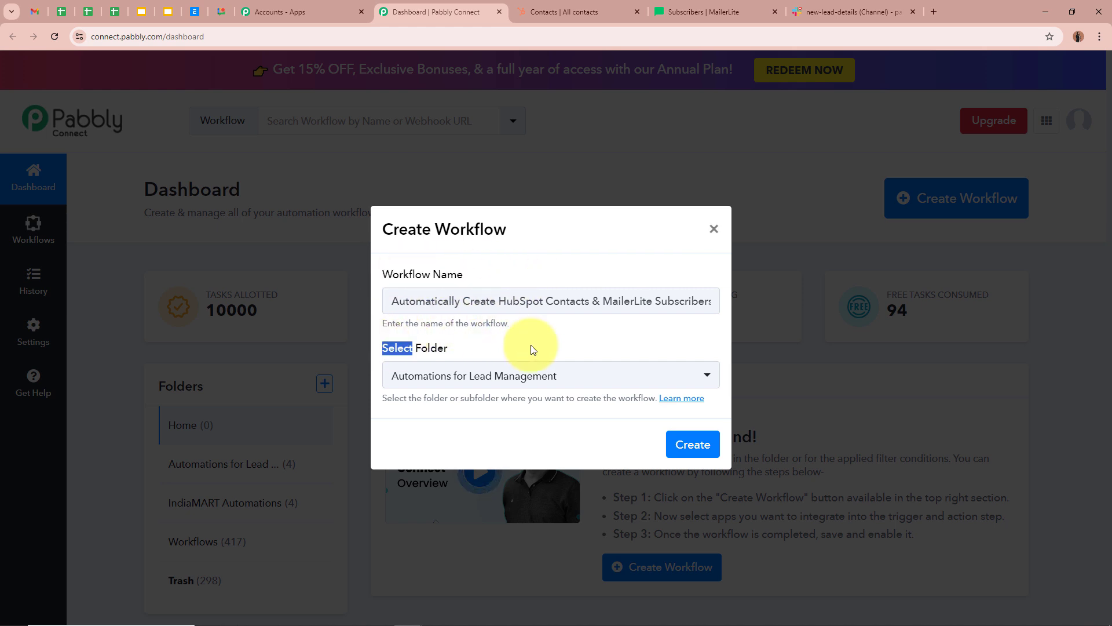
click(532, 345)
click(699, 452)
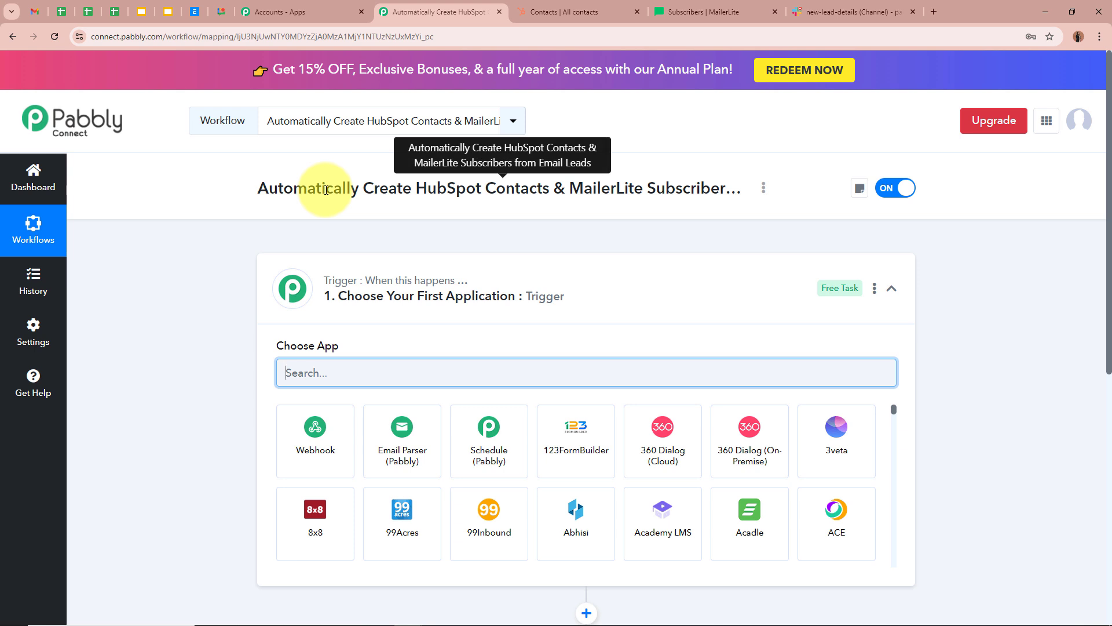
- Search 'Email' among trigger apps and choose Email Parser (Pabbly)
click(676, 314)
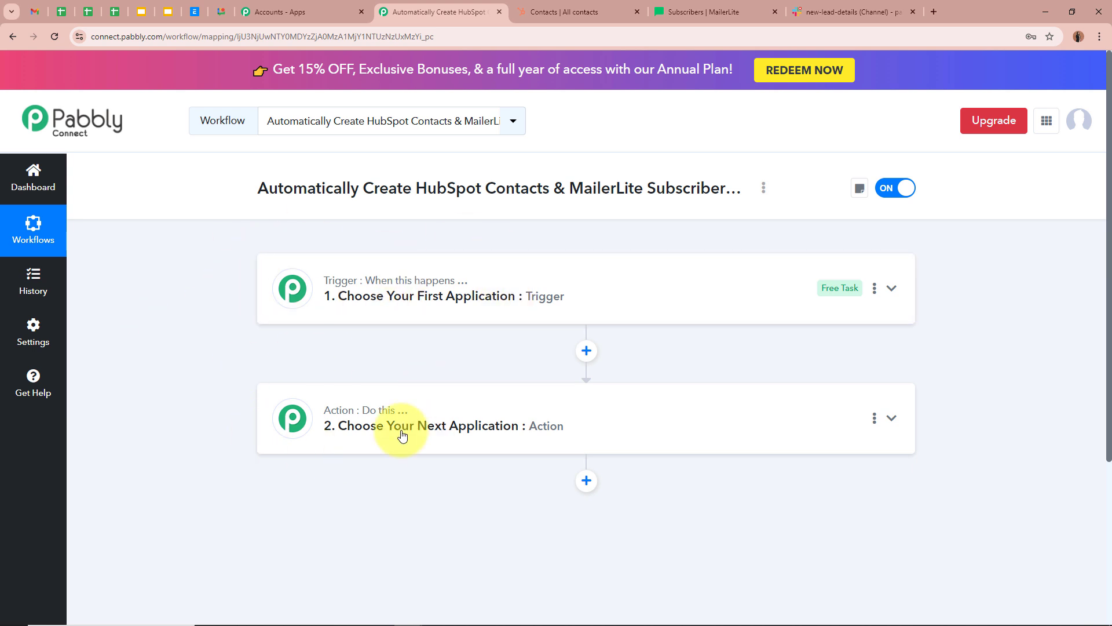
click(558, 283)
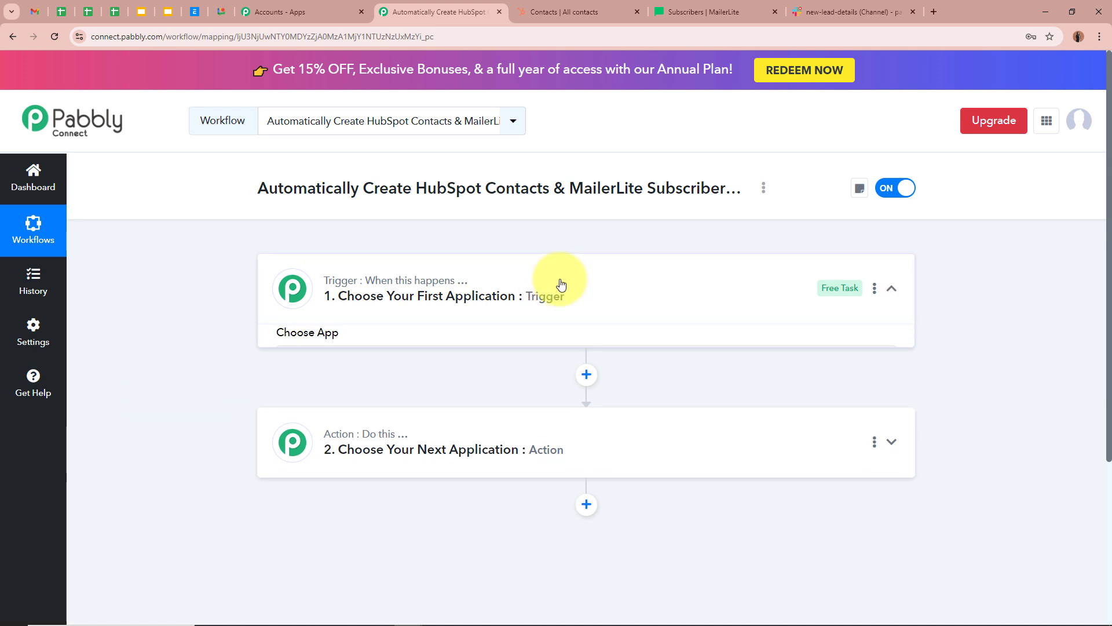
click(514, 374)
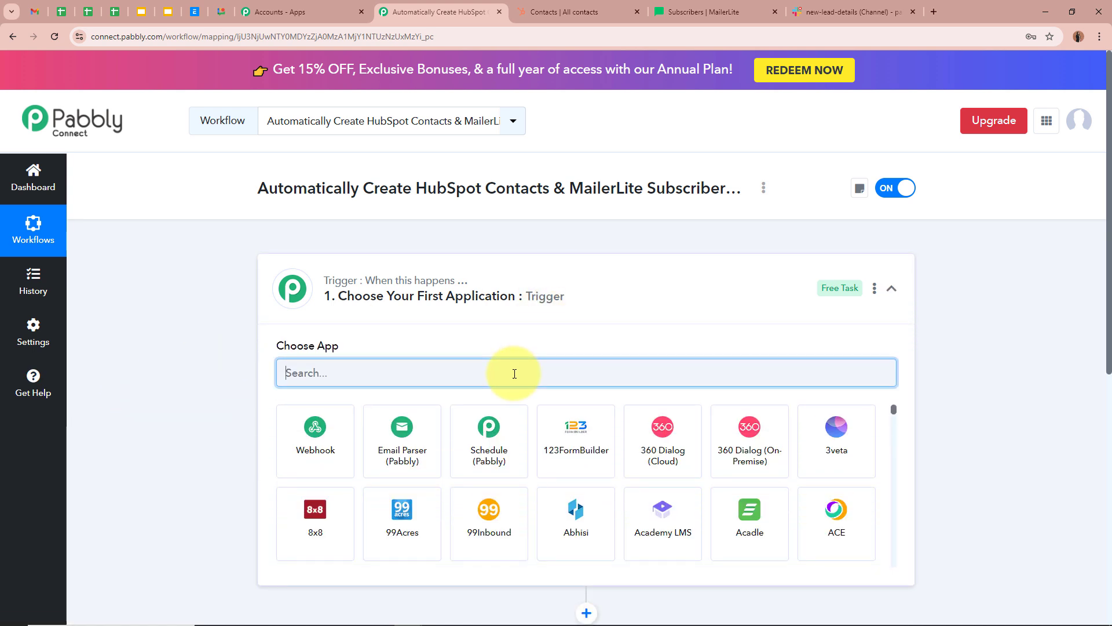
text(Email)
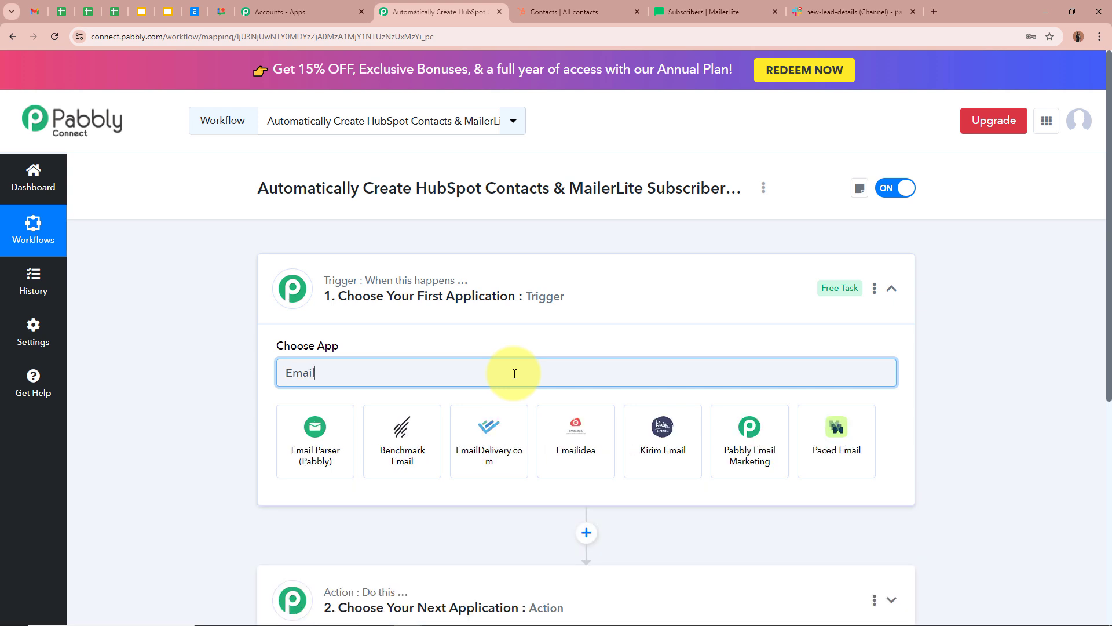
click(313, 436)
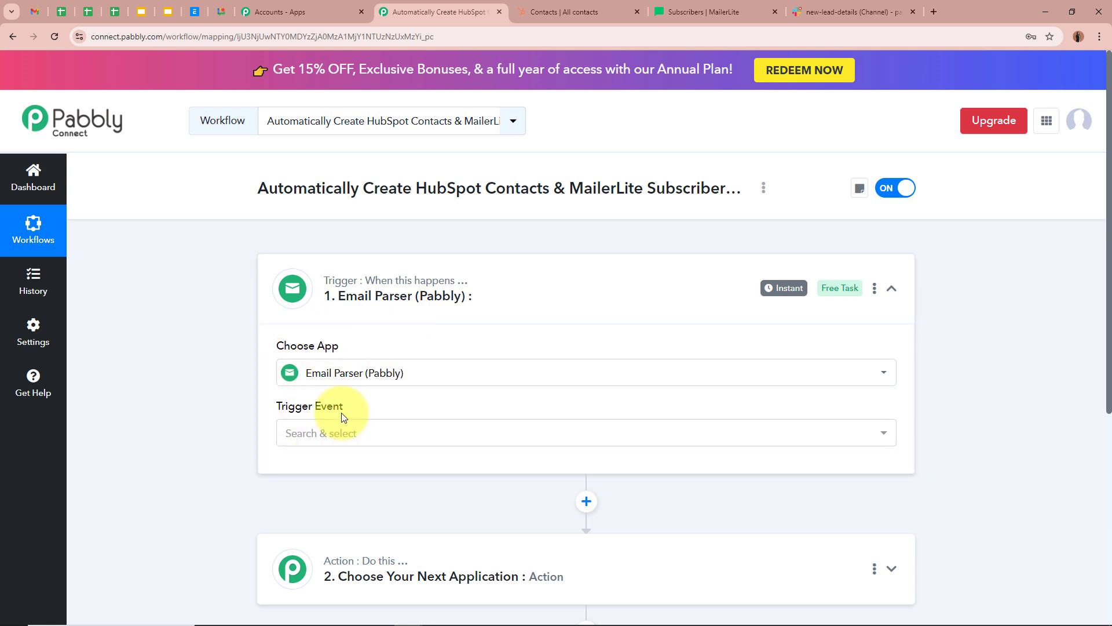
- Set the trigger event to New Email and copy the workflow's parser email address
click(332, 427)
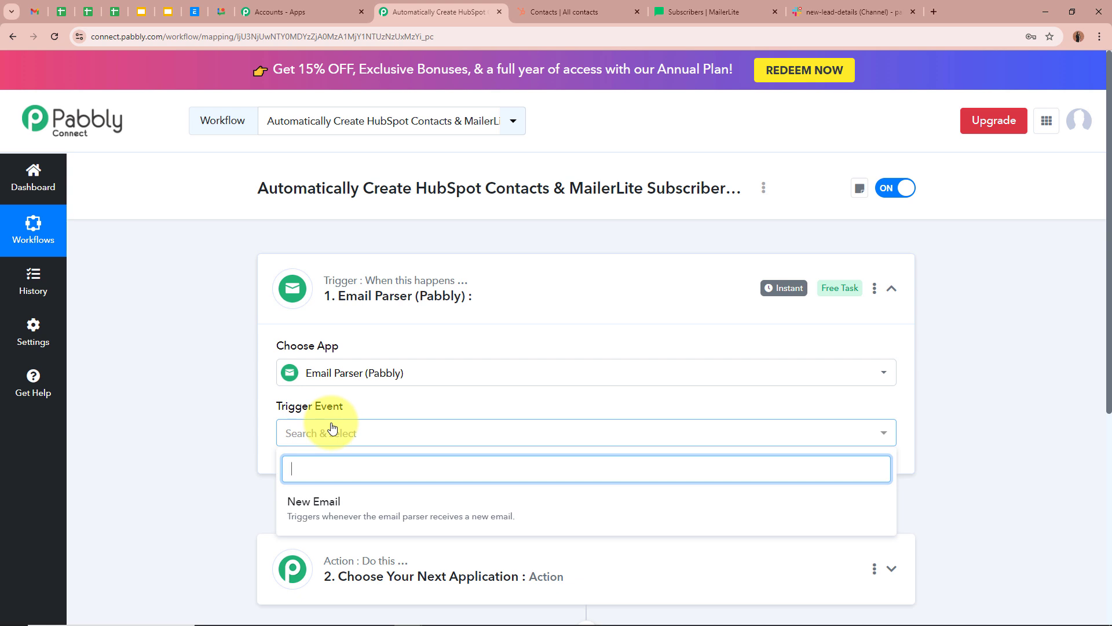
click(296, 508)
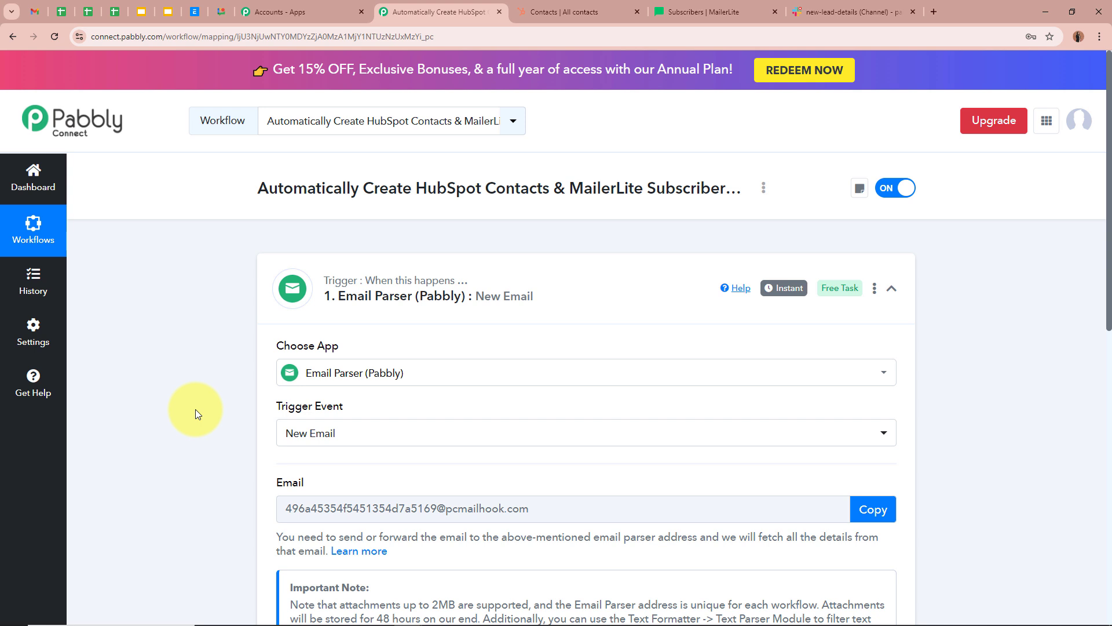
scroll(196, 409, down, 3)
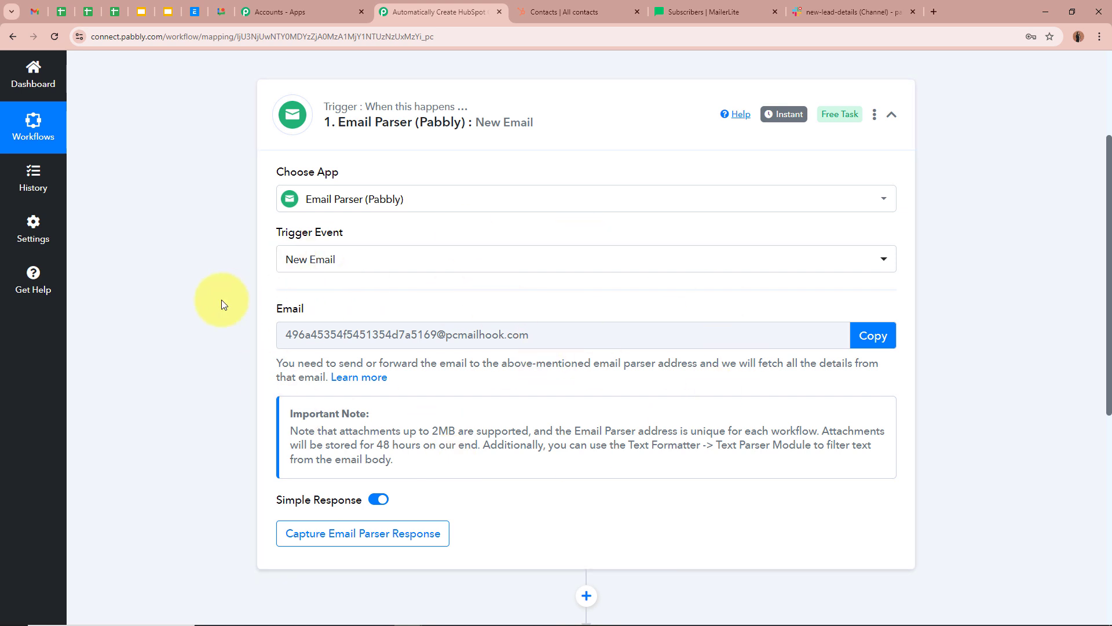
click(875, 336)
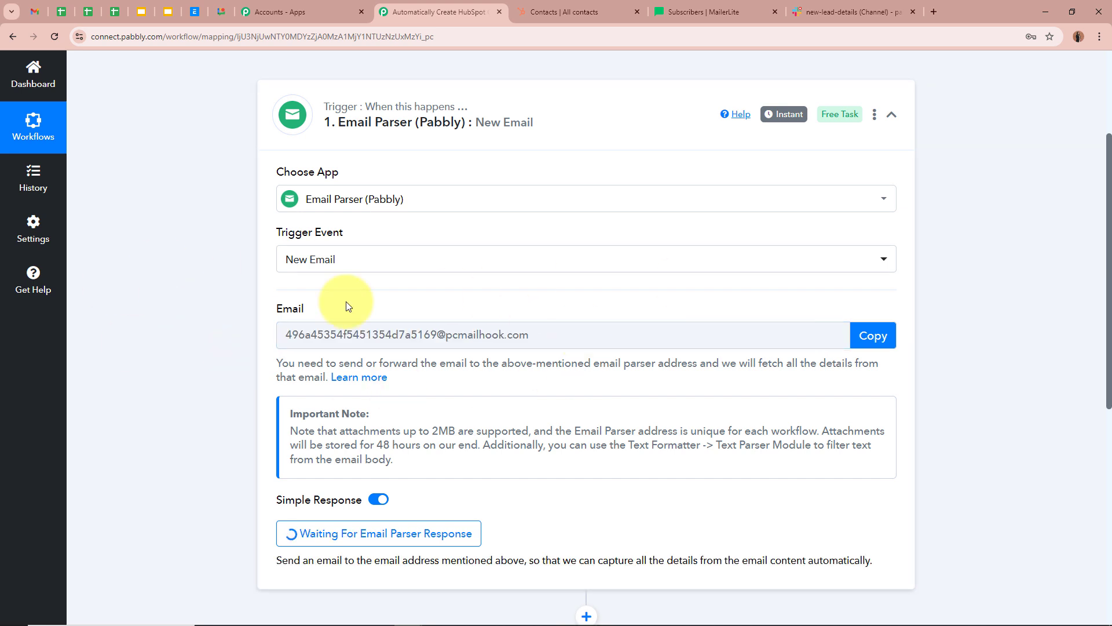
scroll(127, 364, up, 3)
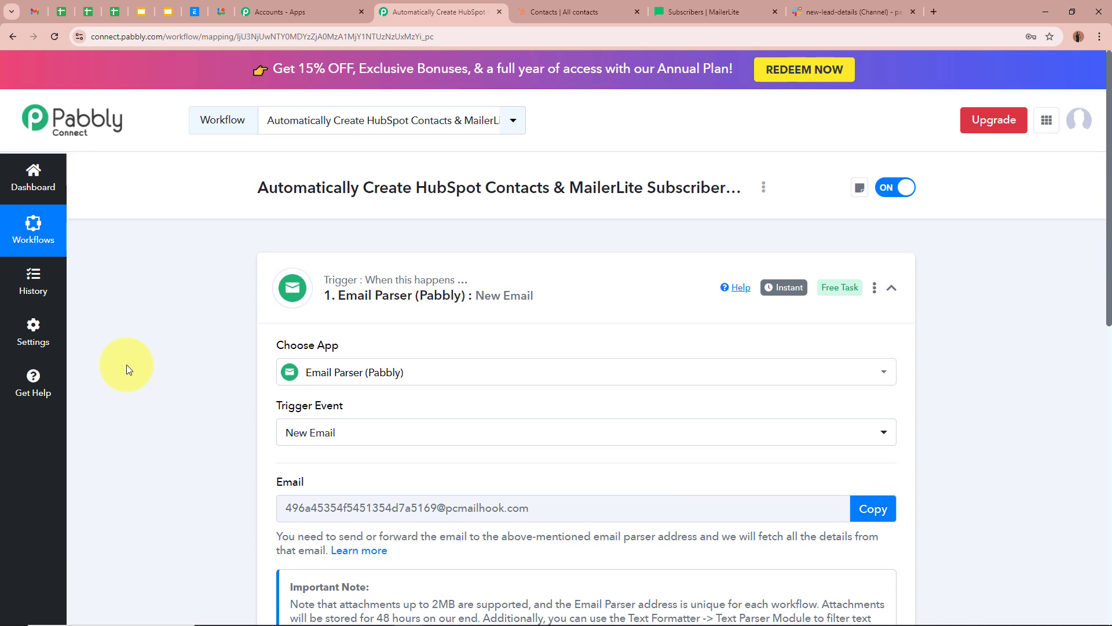
scroll(126, 364, down, 5)
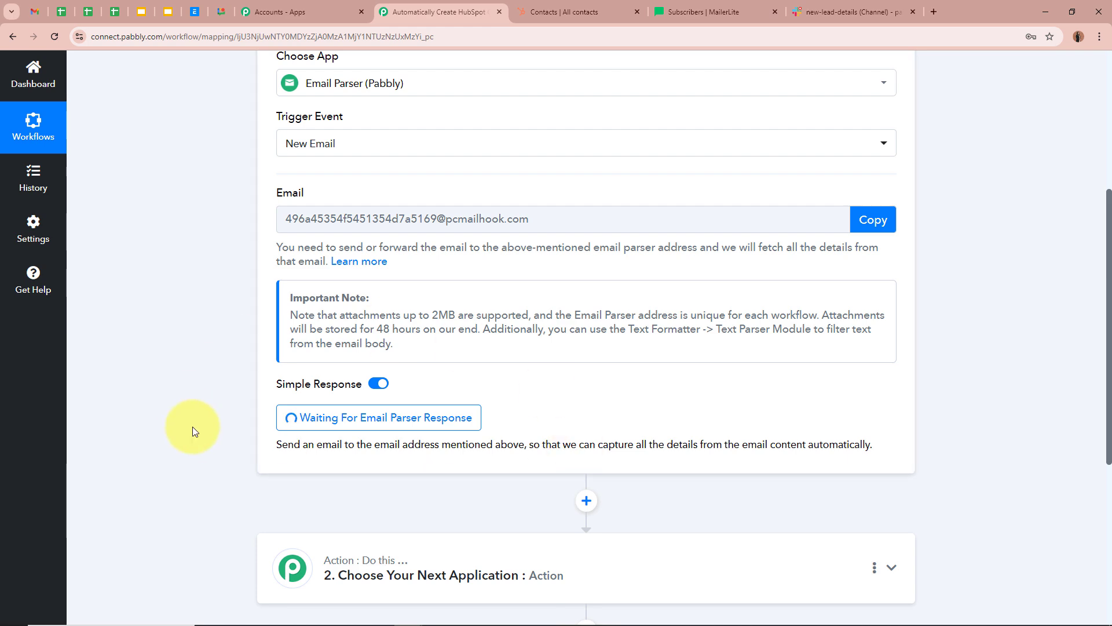
scroll(203, 347, up, 5)
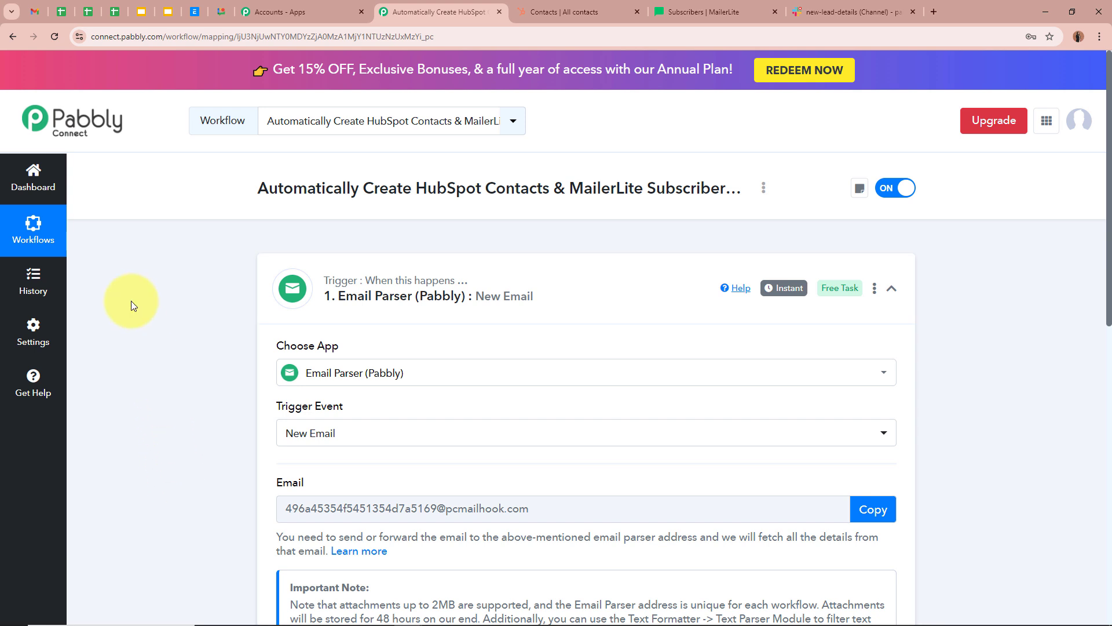
- Open Gmail's full settings on the Forwarding and POP/IMAP tab, dismissing the notifications prompt
key(ctrl+1)
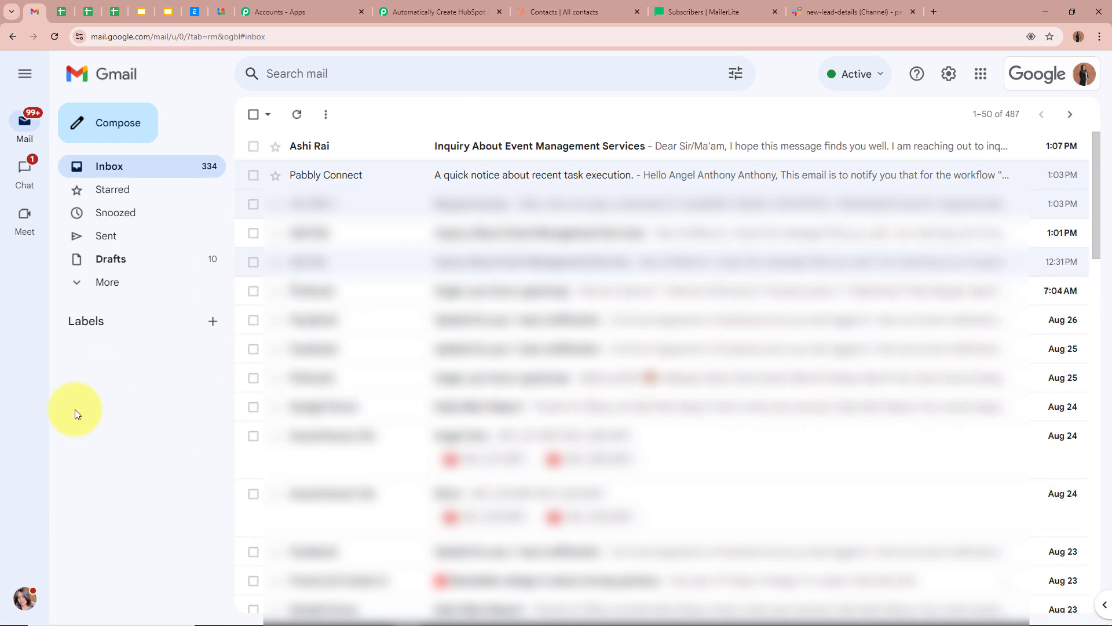
click(944, 82)
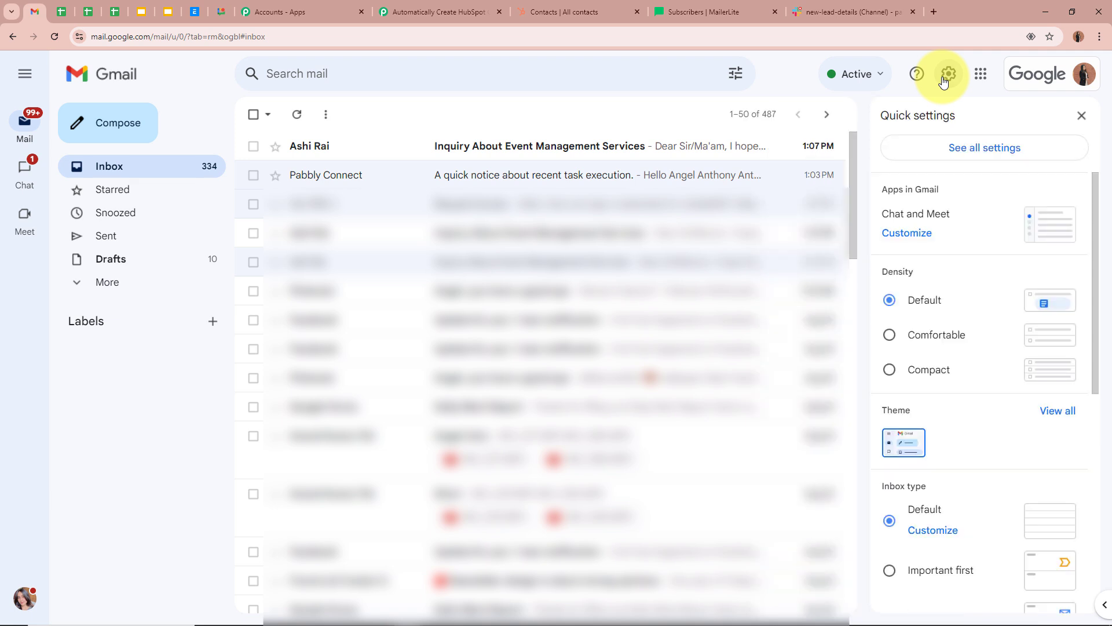
click(1013, 151)
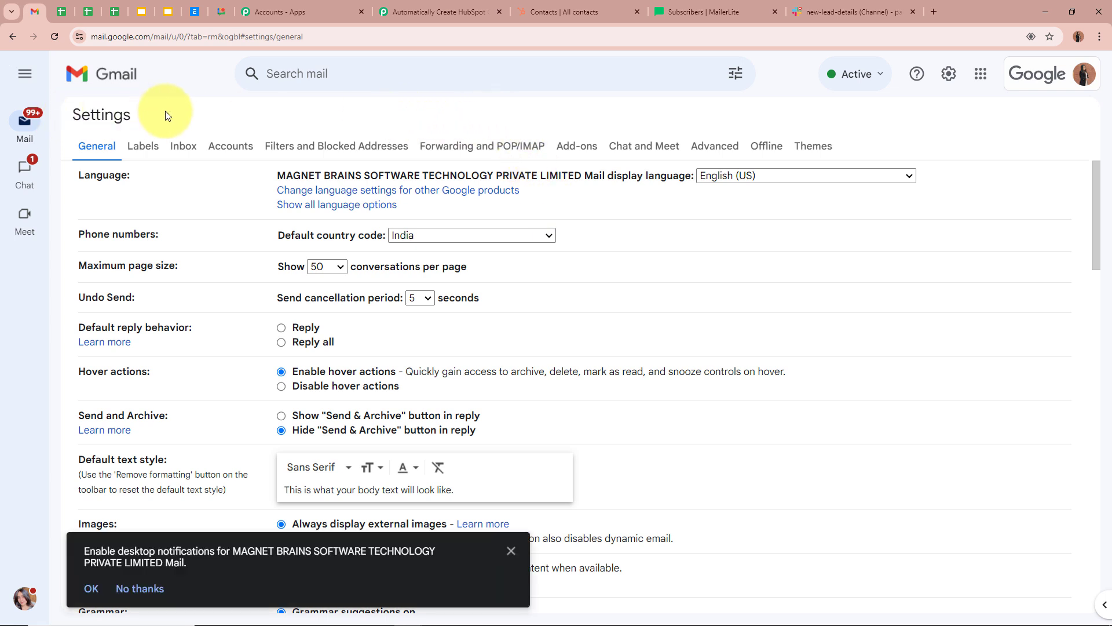
click(513, 551)
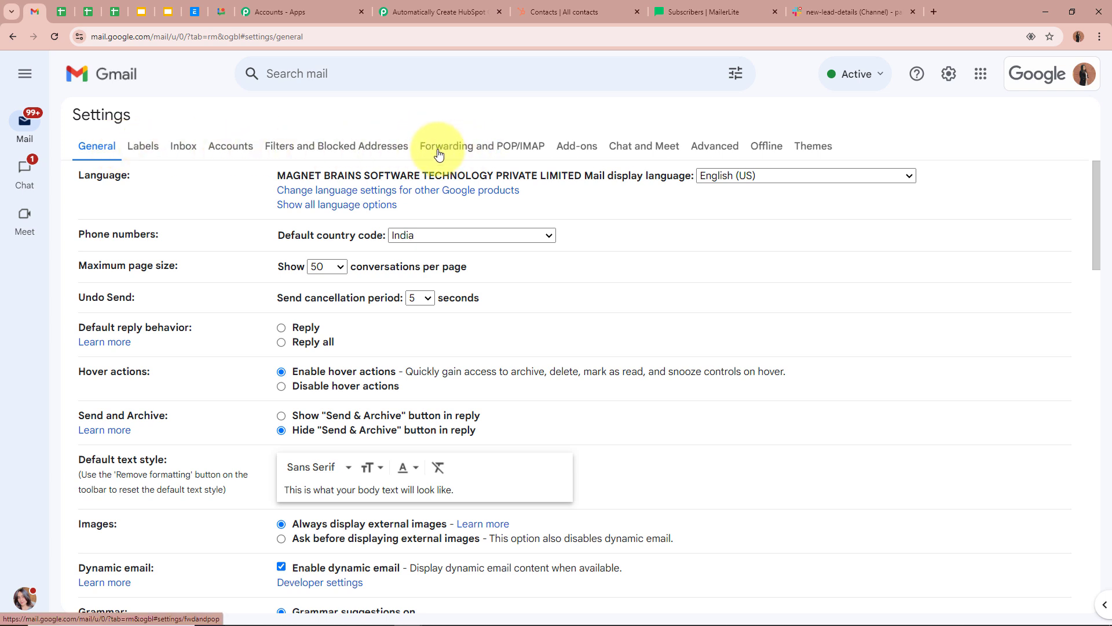
click(534, 154)
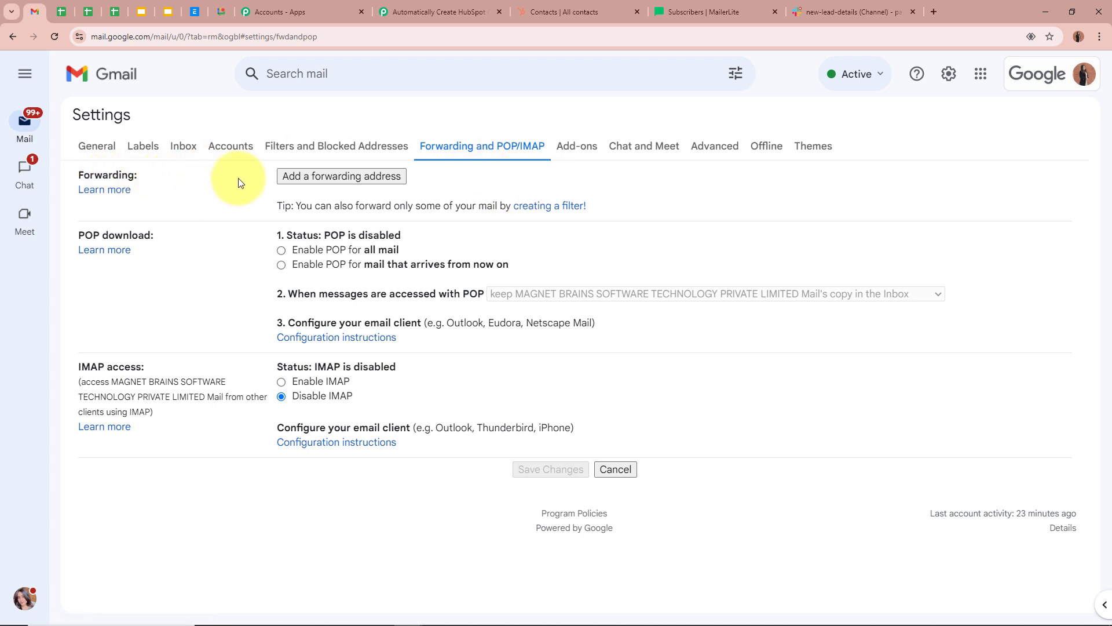
- Add the copied Pabbly parser address as a Gmail forwarding address and proceed
click(343, 179)
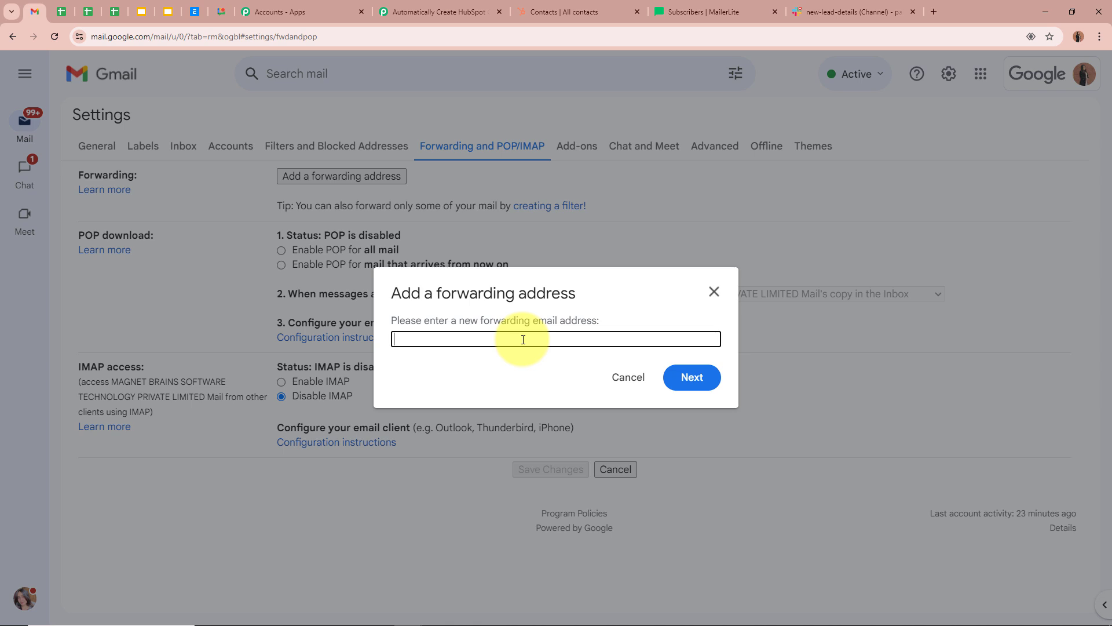
key(ctrl+v)
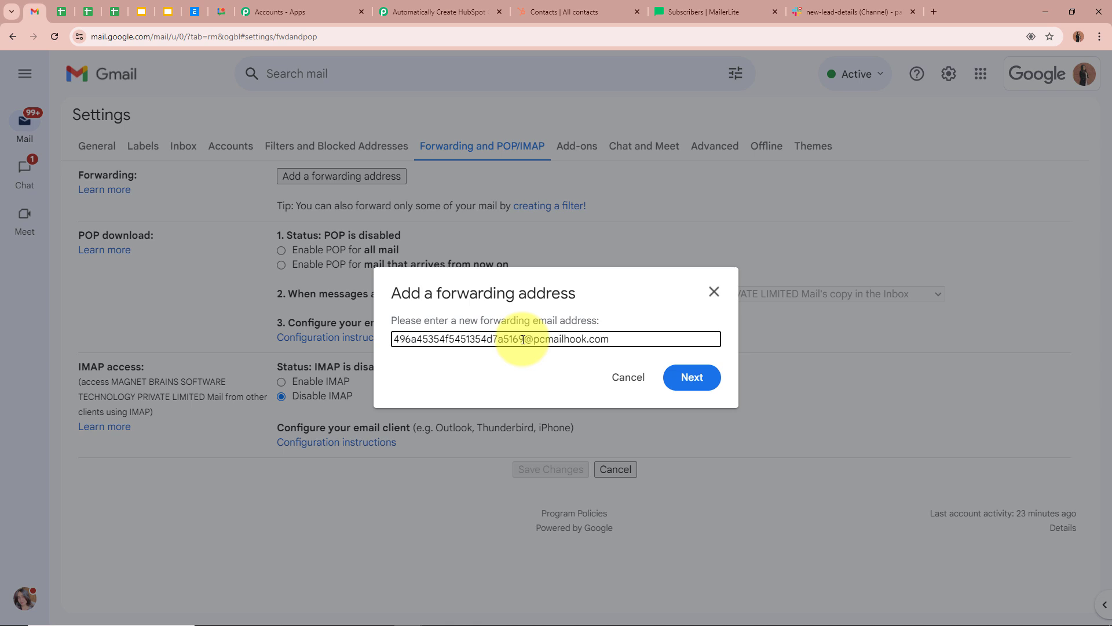
click(443, 10)
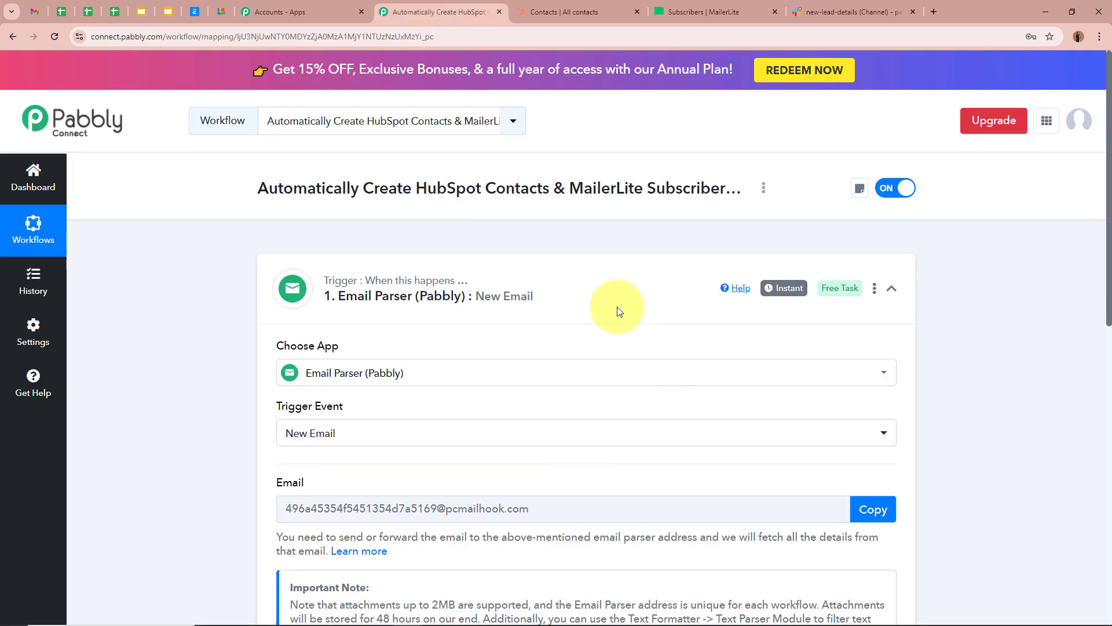
click(29, 13)
click(702, 379)
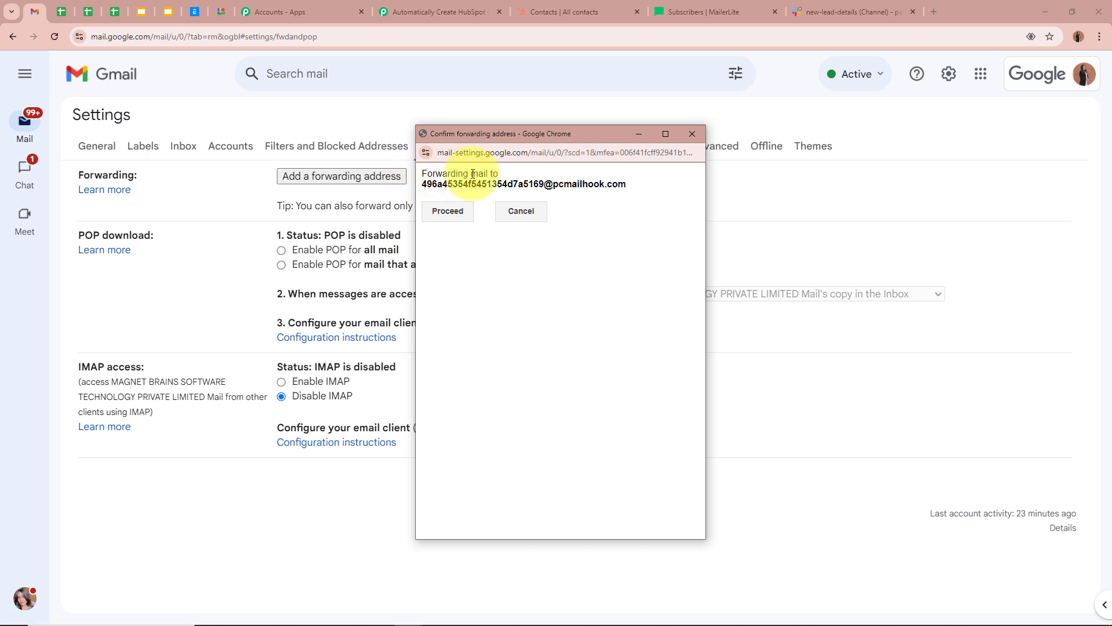
click(449, 210)
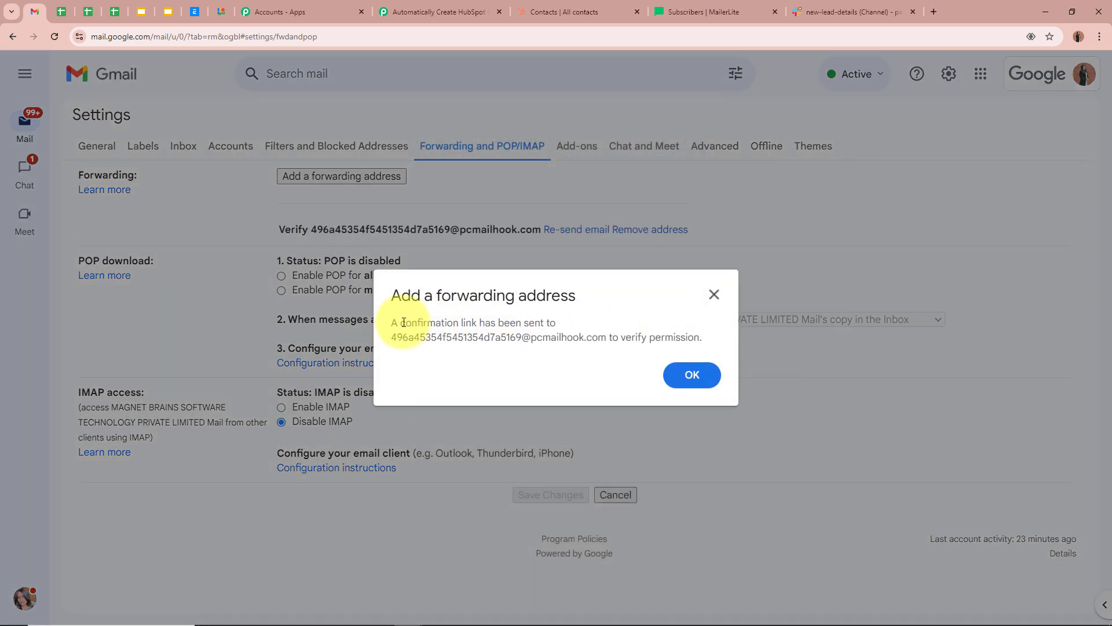
- Close the confirmation-sent notice and view the captured verification email in Pabbly
drag(394, 324, 612, 341)
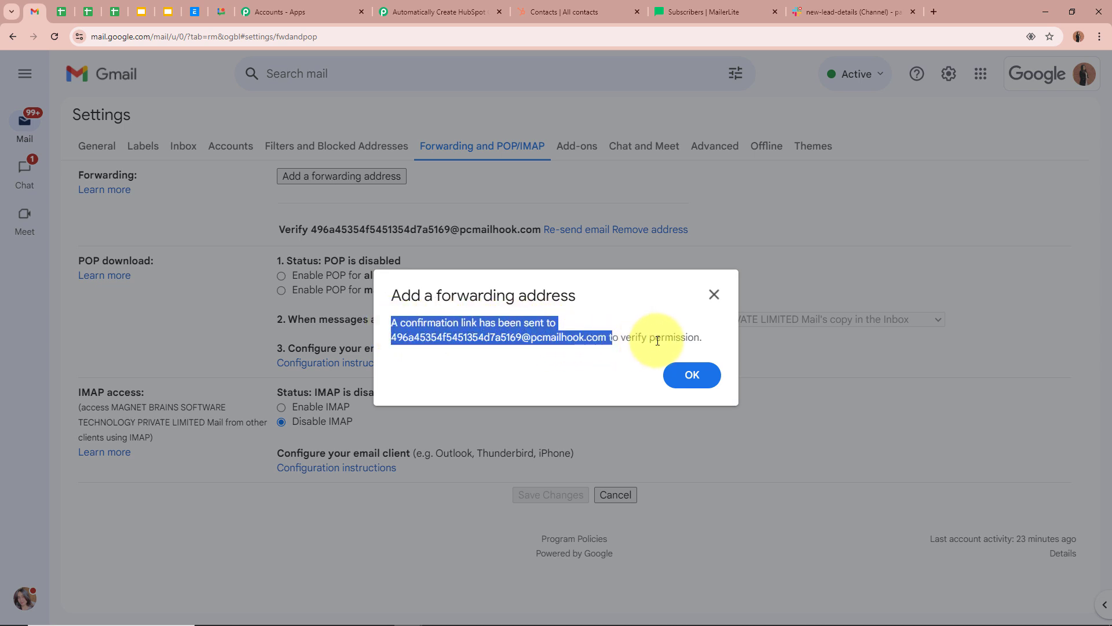
click(714, 294)
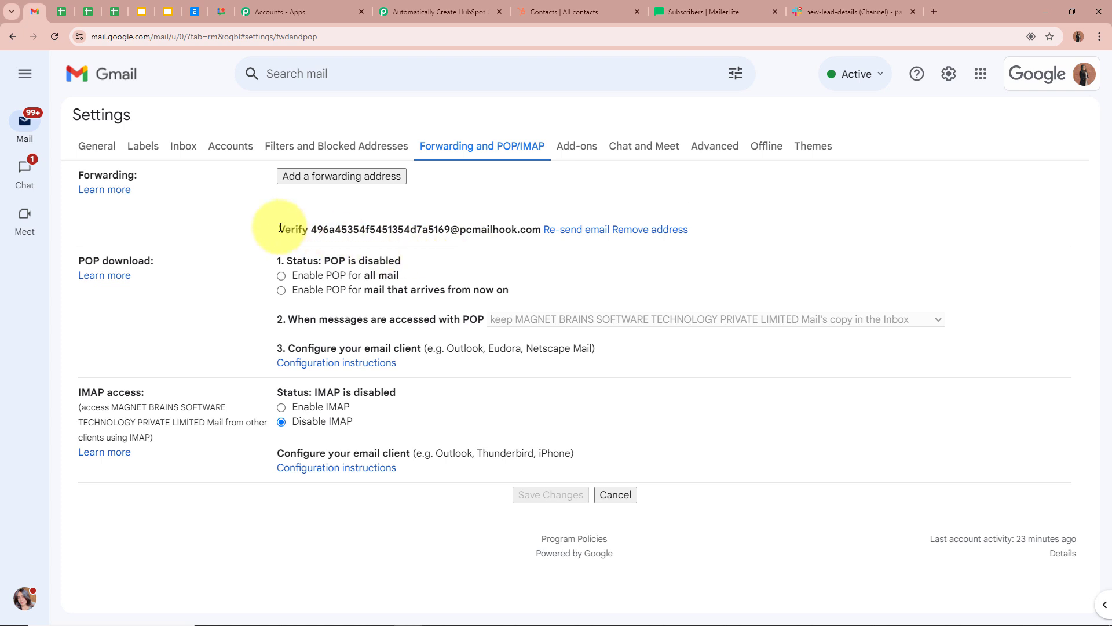
drag(276, 229, 528, 229)
click(533, 229)
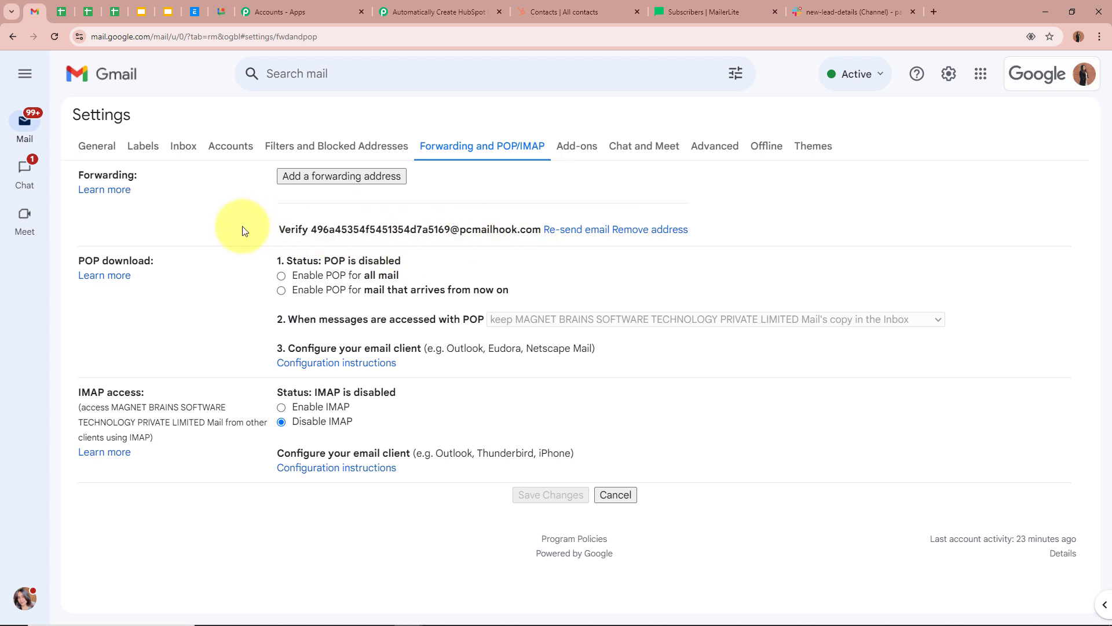
click(433, 17)
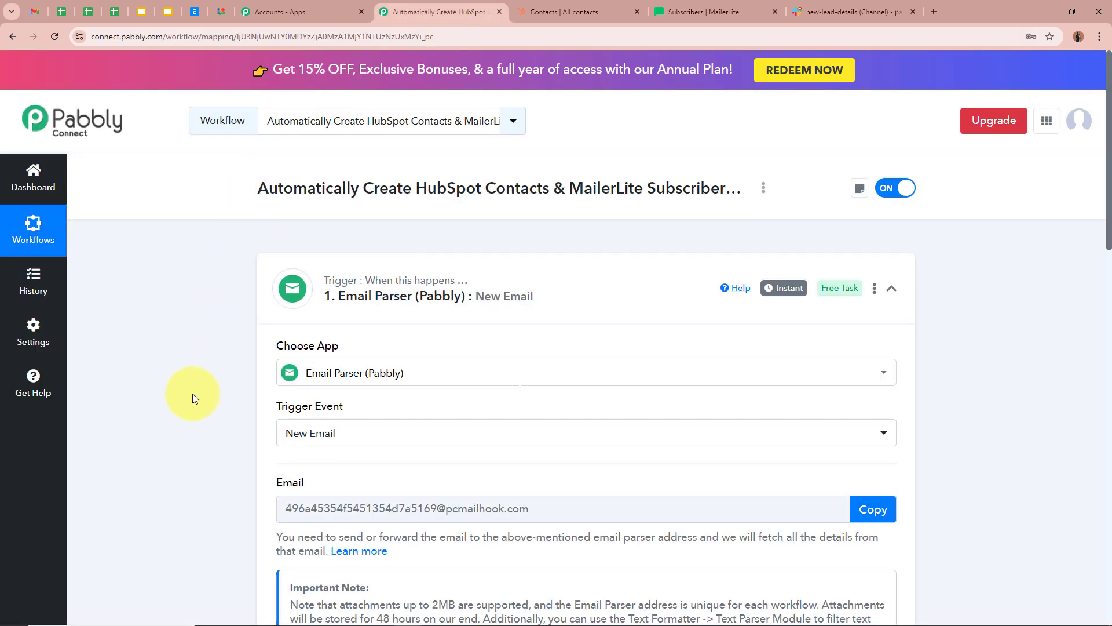
scroll(192, 394, down, 10)
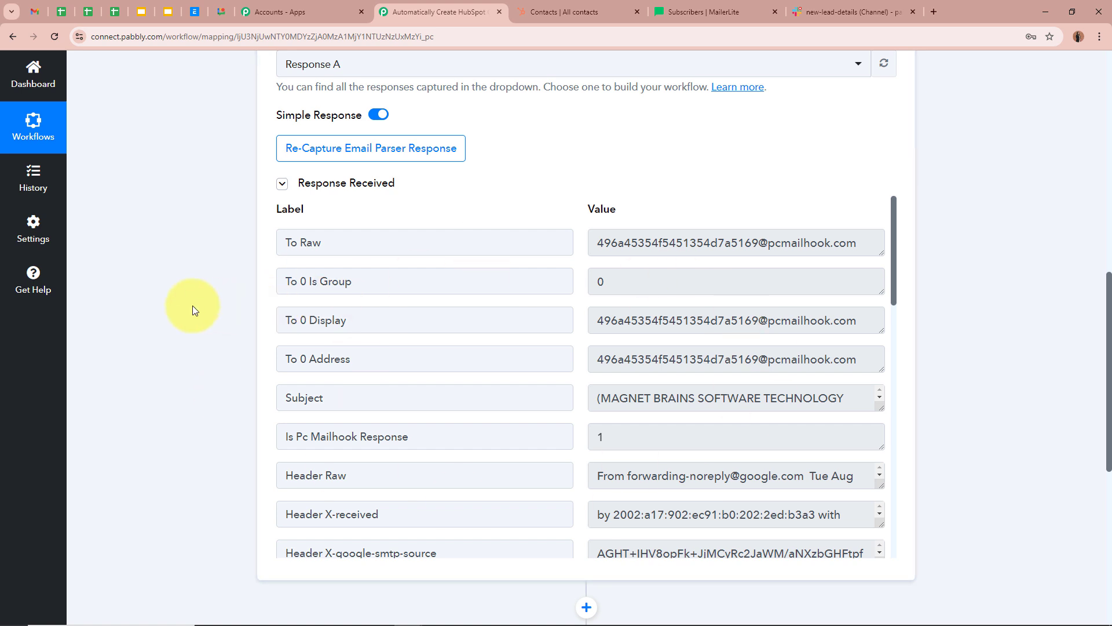
- Scroll Response A to Body Text and copy Gmail's forwarding confirmation link
click(35, 12)
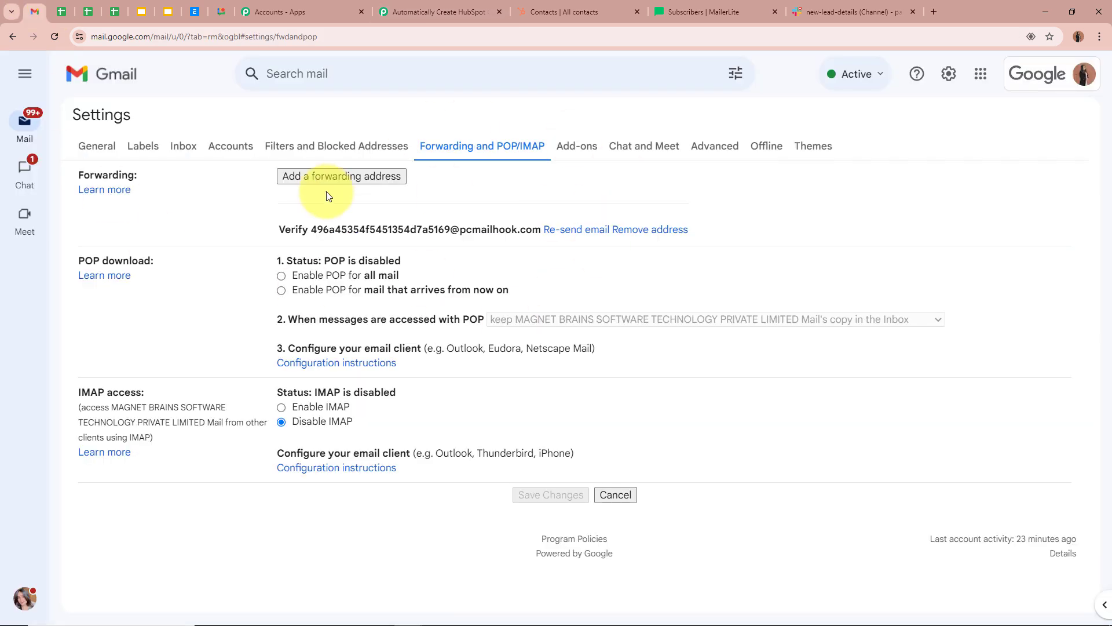
click(414, 17)
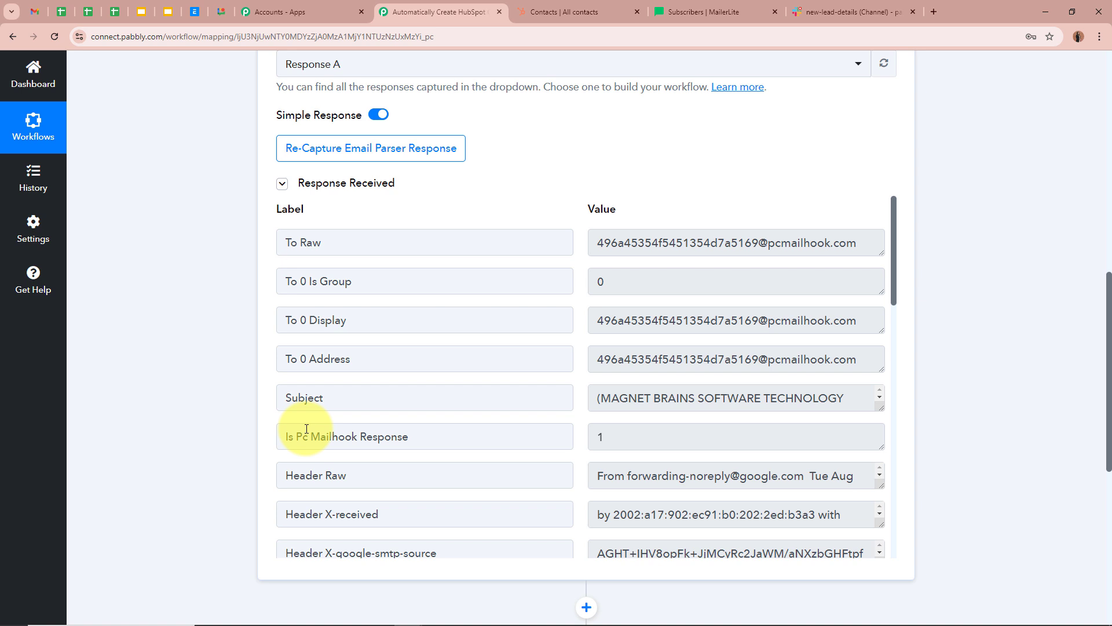
scroll(306, 429, down, 10)
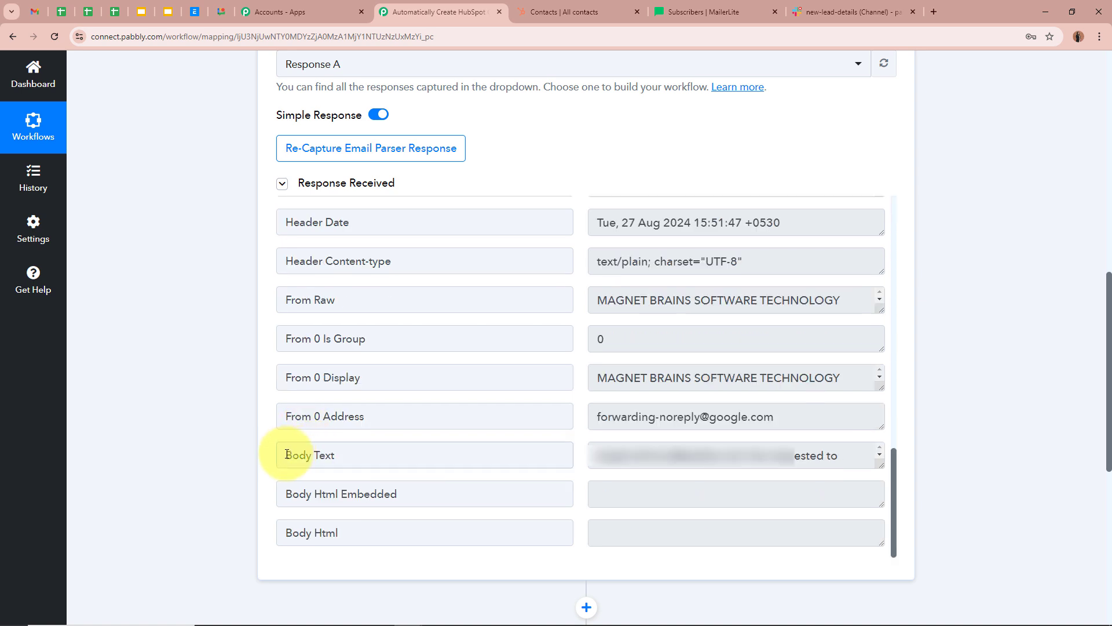
drag(288, 454, 335, 454)
click(341, 455)
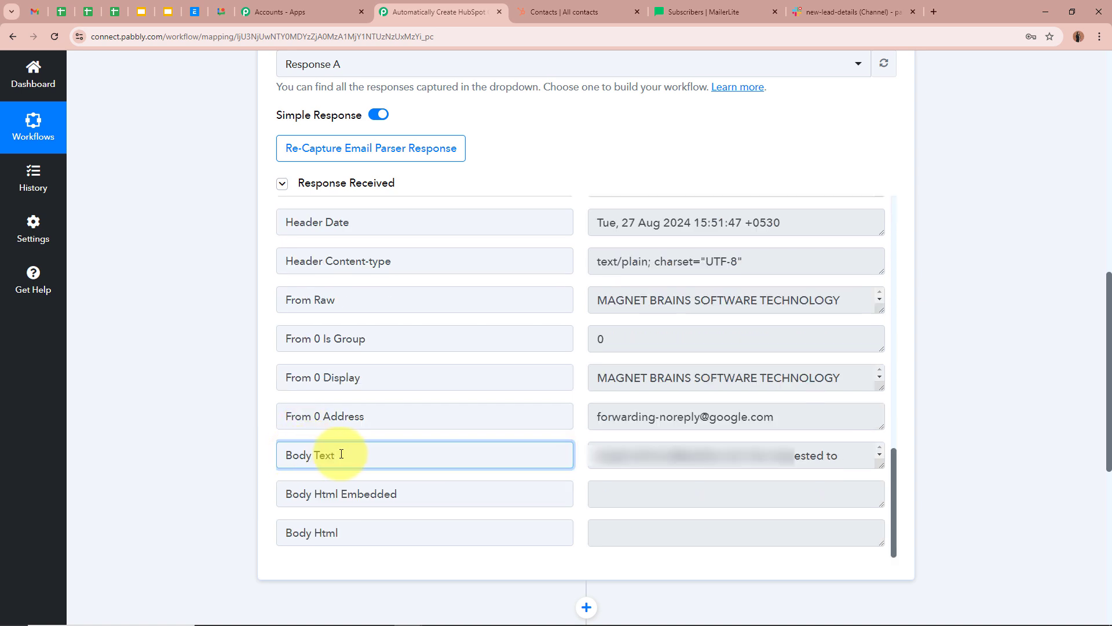
drag(880, 465, 874, 571)
scroll(688, 491, down, 1)
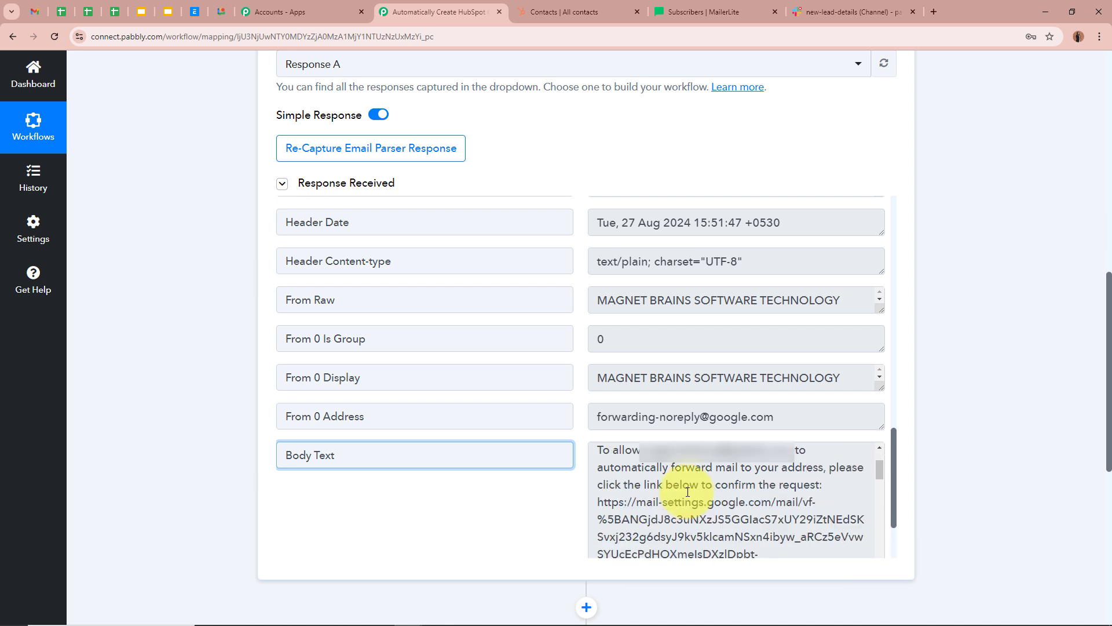
click(599, 501)
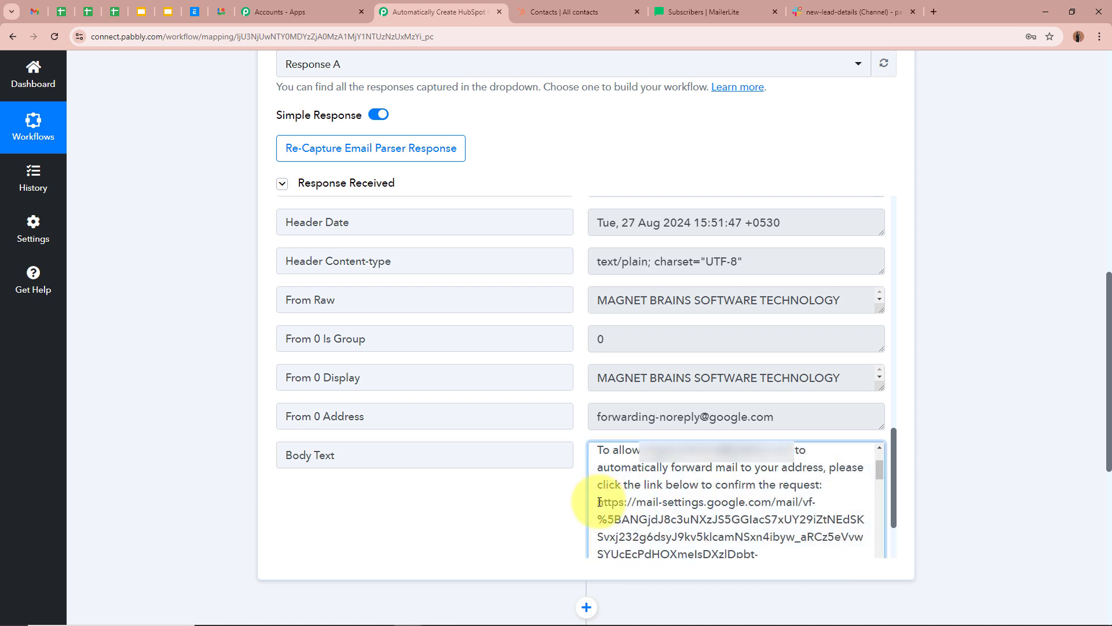
drag(600, 501, 785, 472)
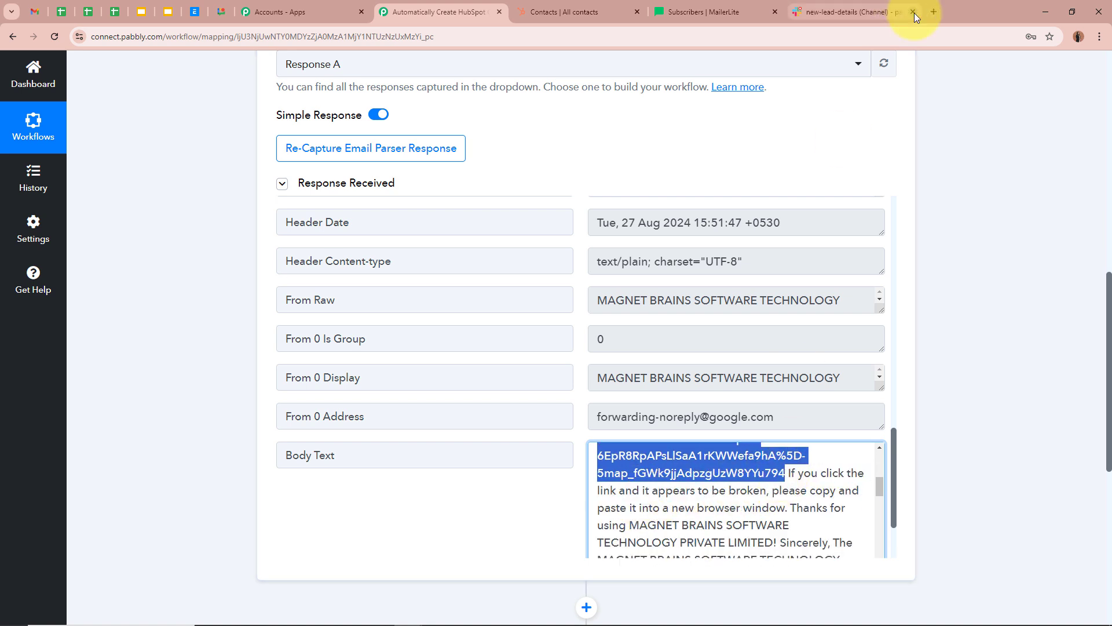
- Open the confirmation link in a new tab and confirm forwarding to the parser address
click(933, 11)
key(Return)
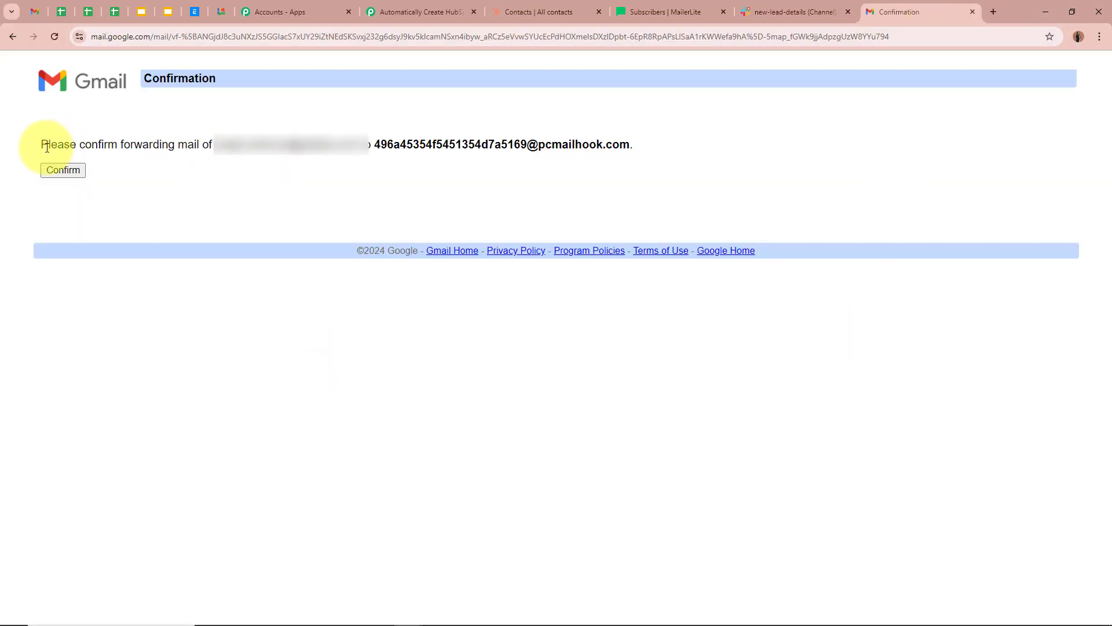
drag(41, 145, 250, 145)
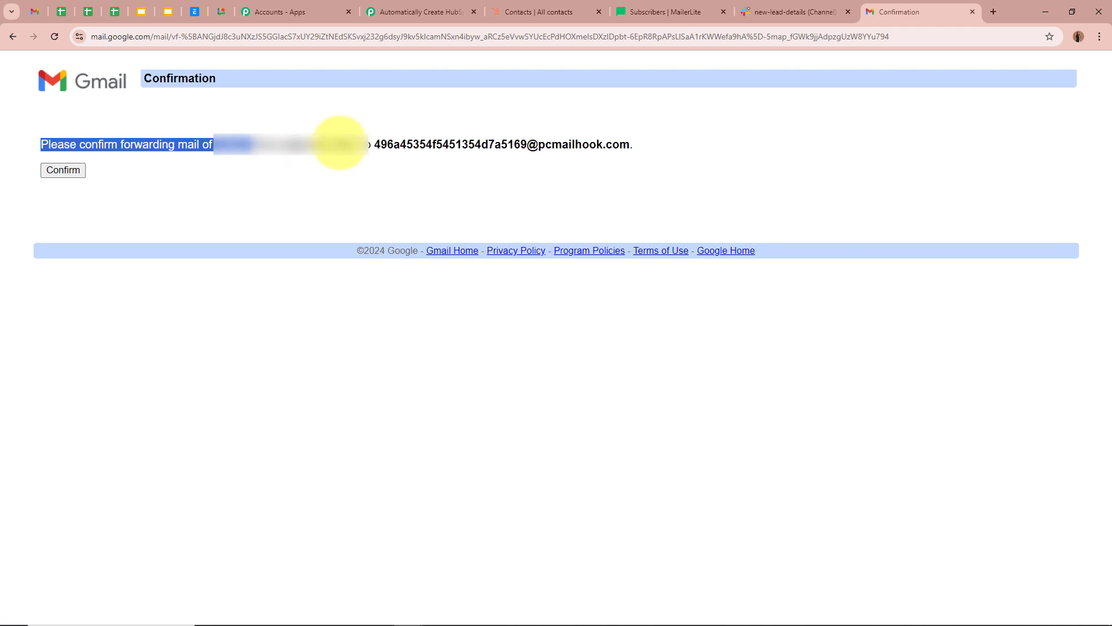
drag(367, 144, 648, 135)
click(643, 135)
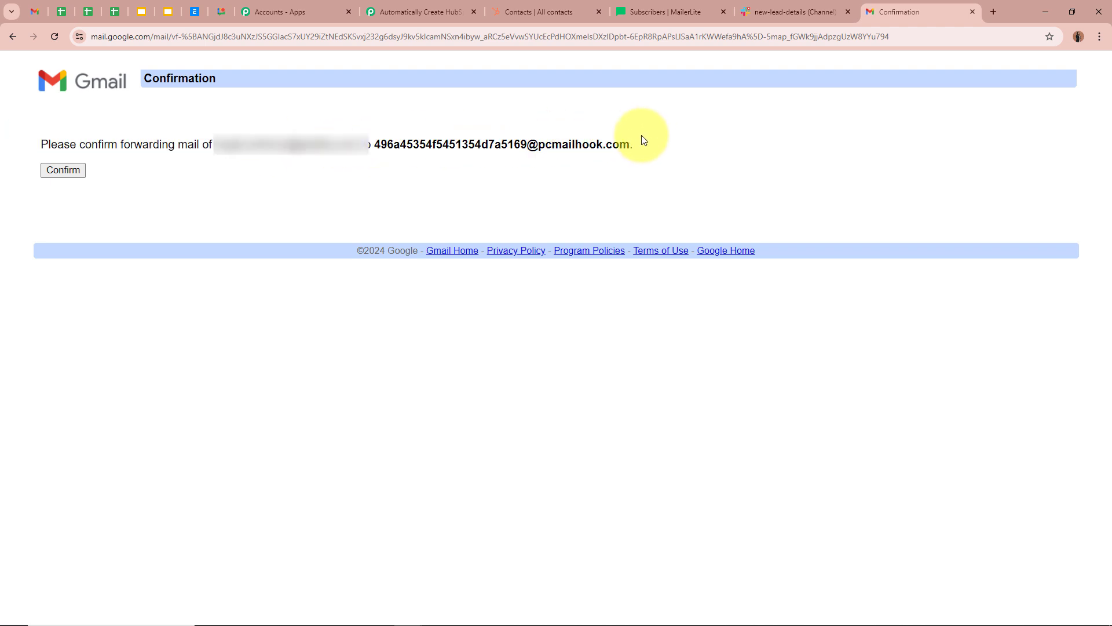
click(67, 168)
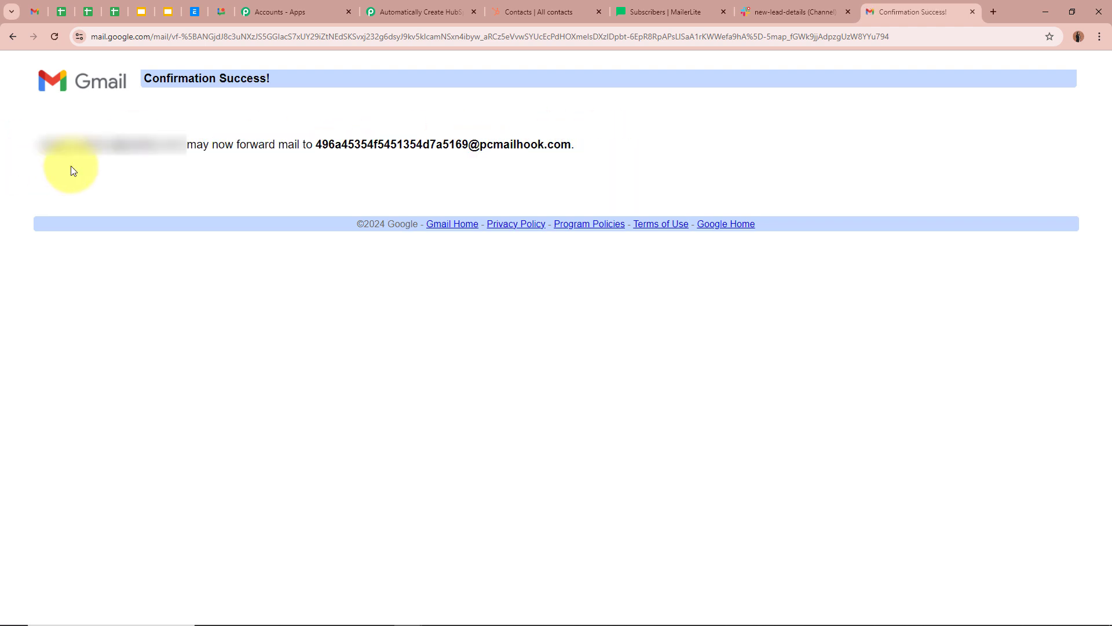
drag(247, 78, 589, 79)
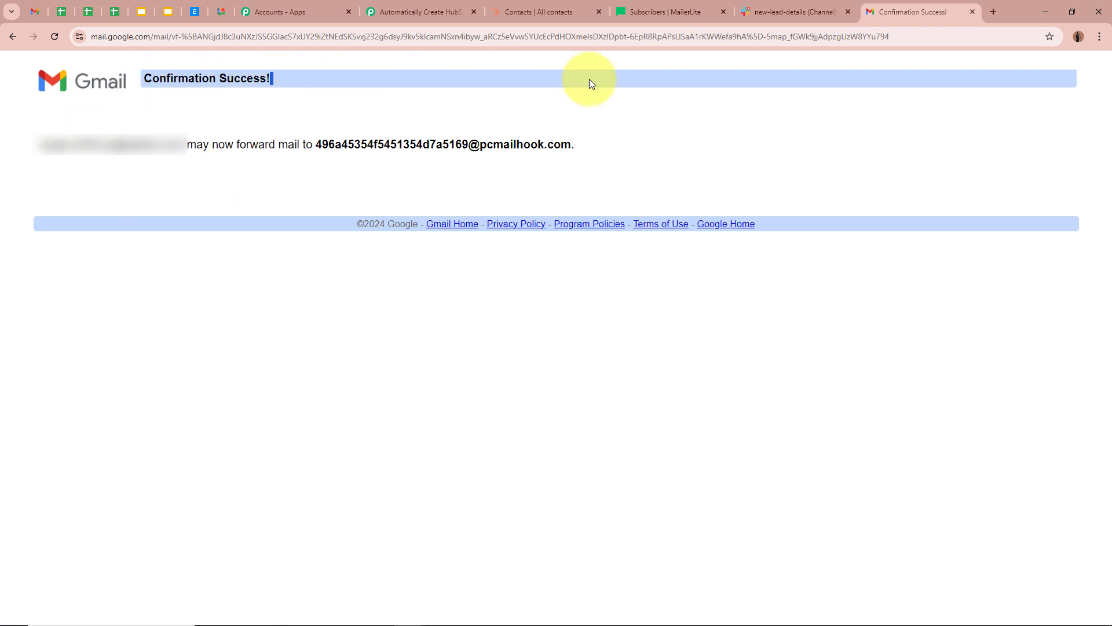
- Close the confirmation page, collapse the Email Parser trigger, and return to Gmail
click(975, 10)
scroll(1002, 271, up, 10)
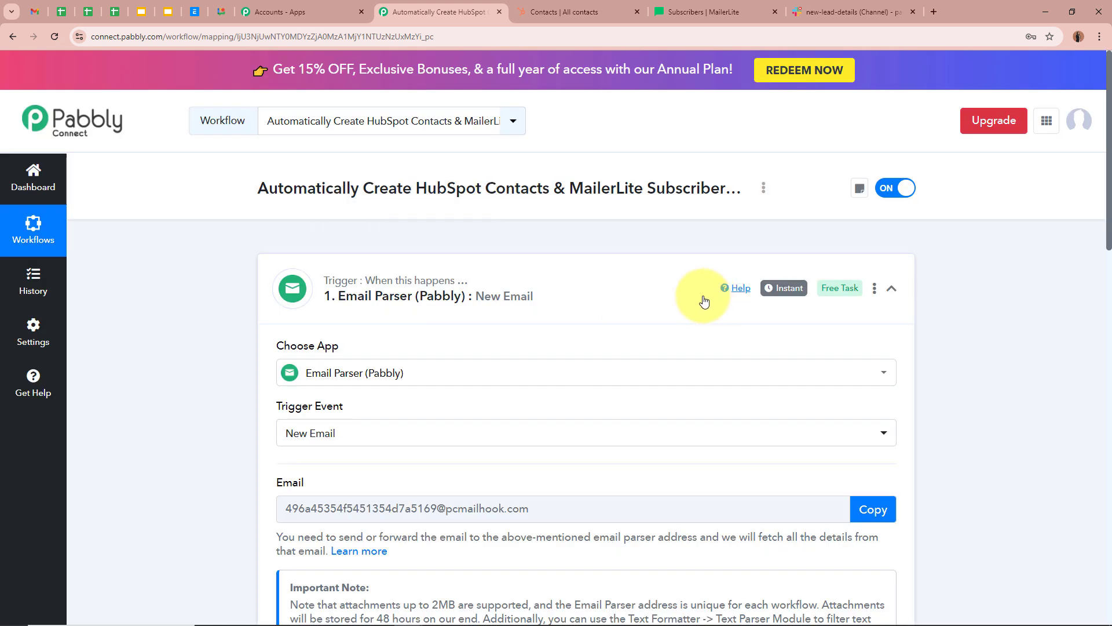
click(671, 294)
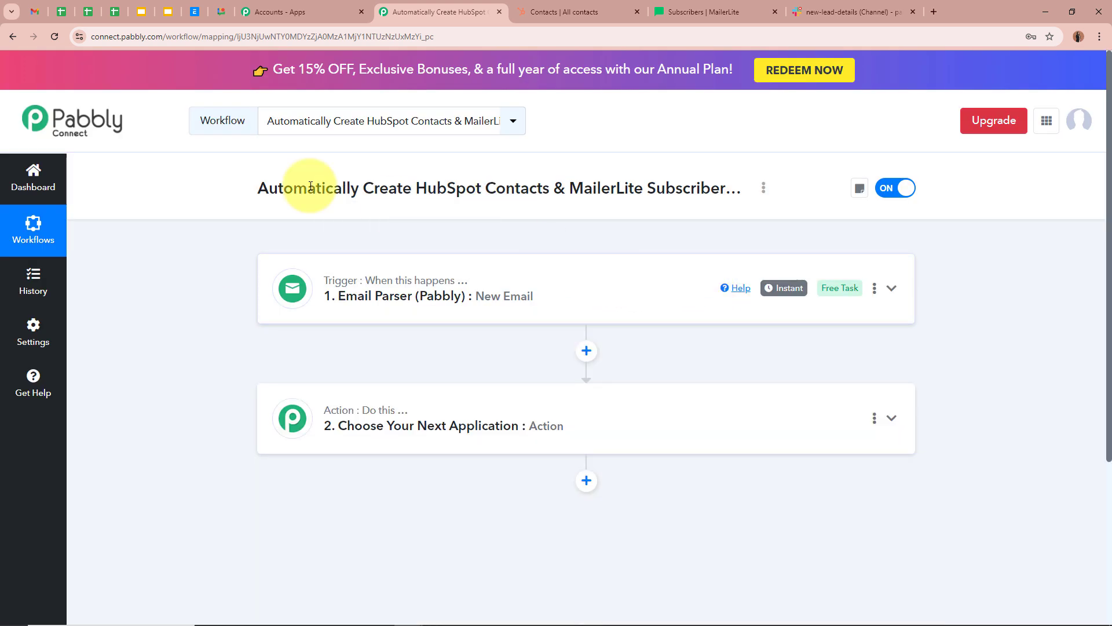
click(35, 11)
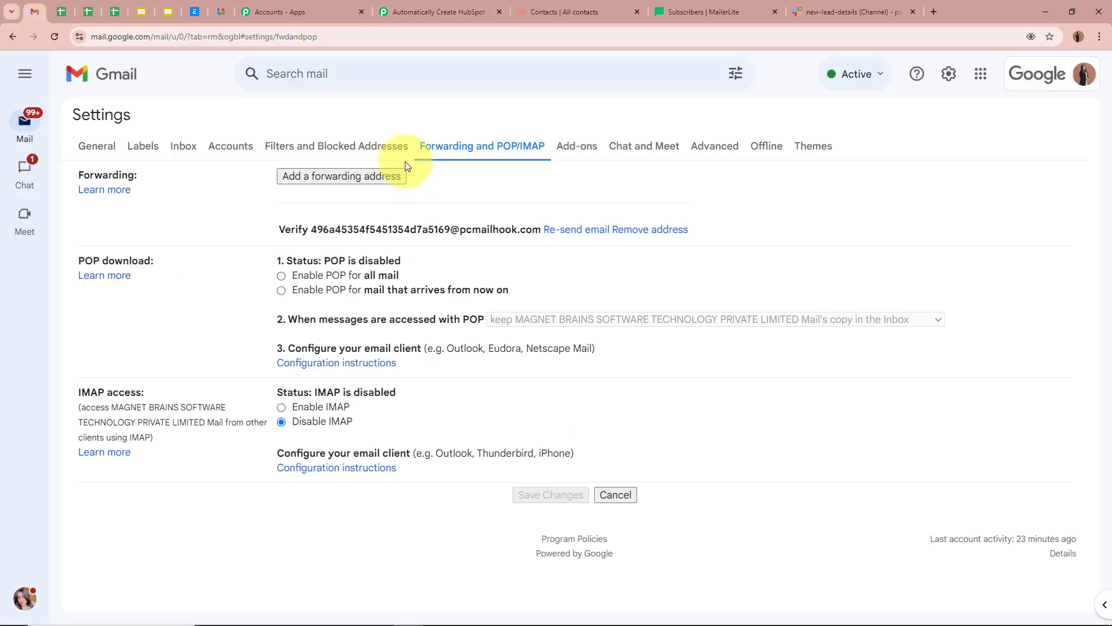
- Enable forwarding a copy of incoming mail to the parser address, save, and return to Pabbly
click(54, 37)
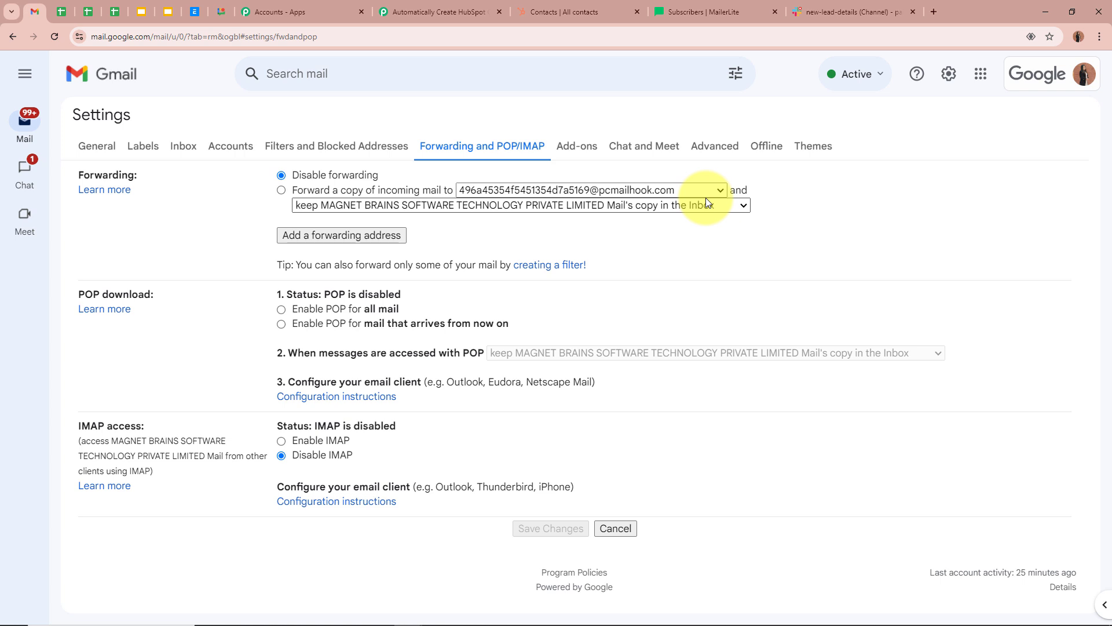
click(281, 190)
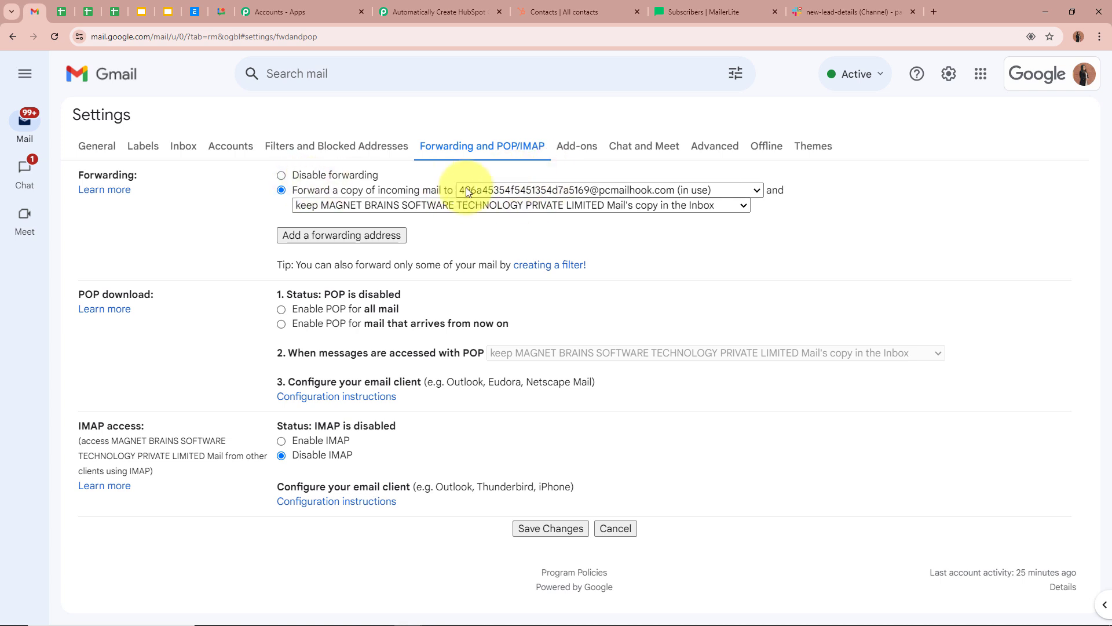
click(544, 528)
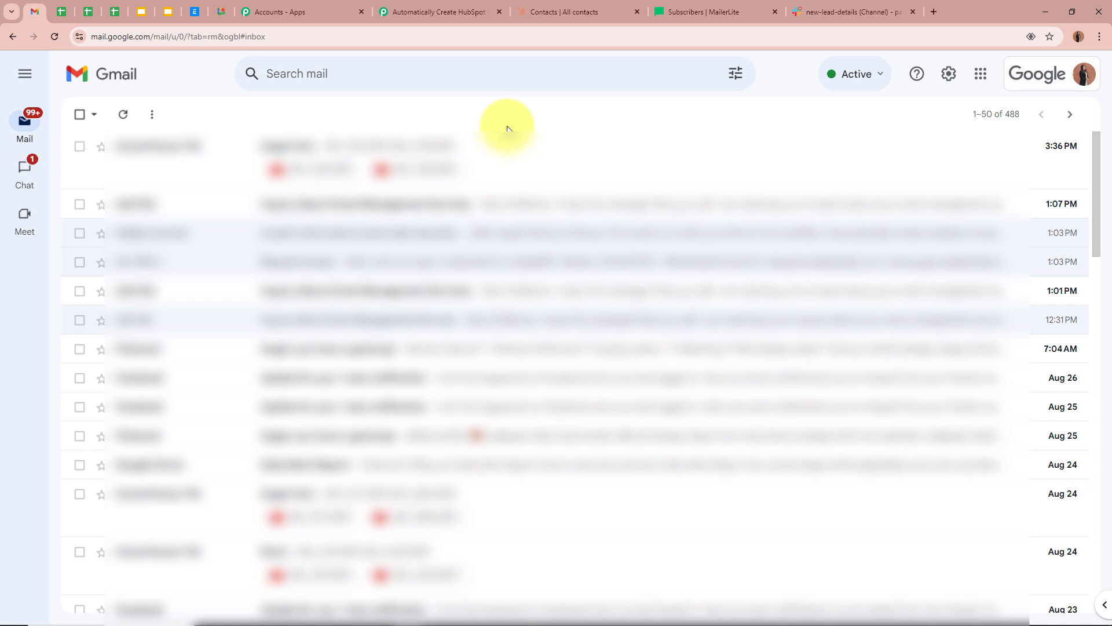
click(462, 13)
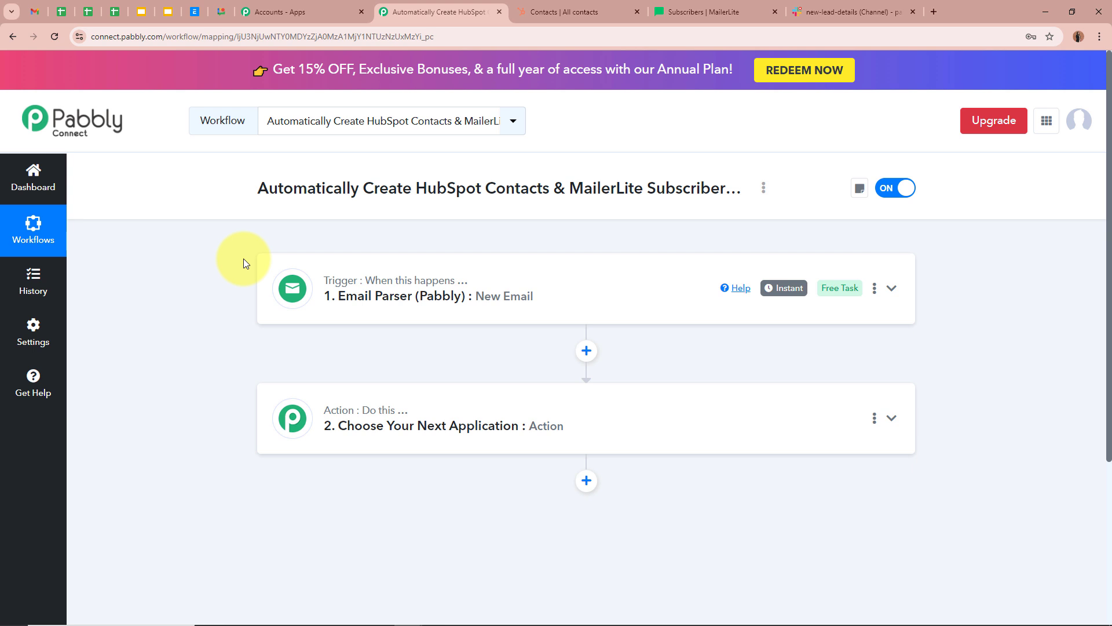
- Expand the Email Parser trigger and confirm Re-Capture Email Parser Response with Yes
click(714, 289)
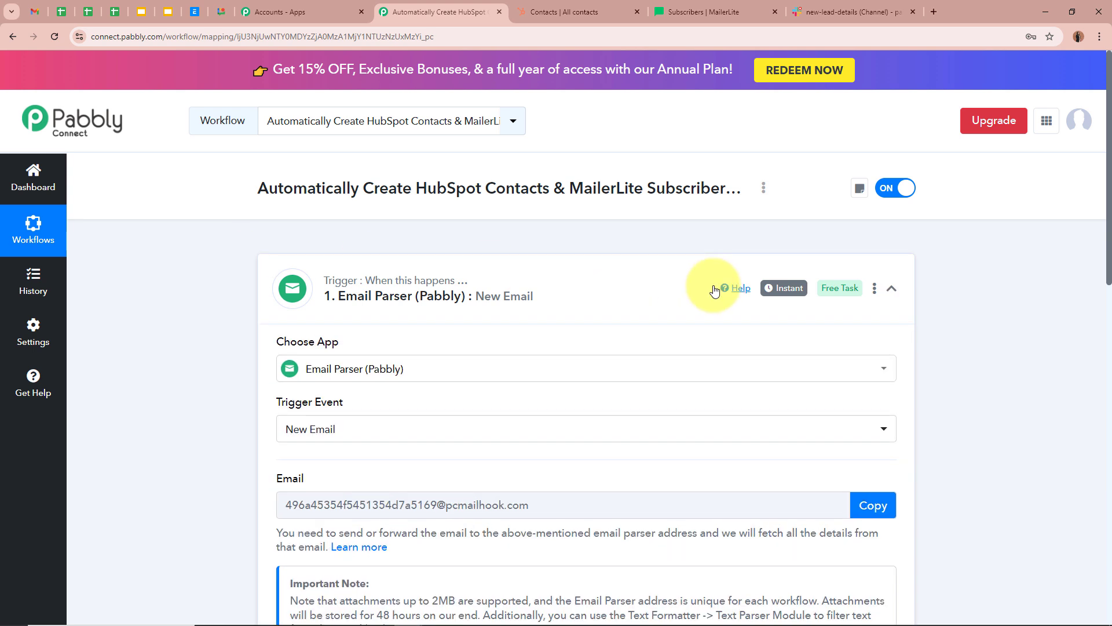
scroll(725, 352, down, 9)
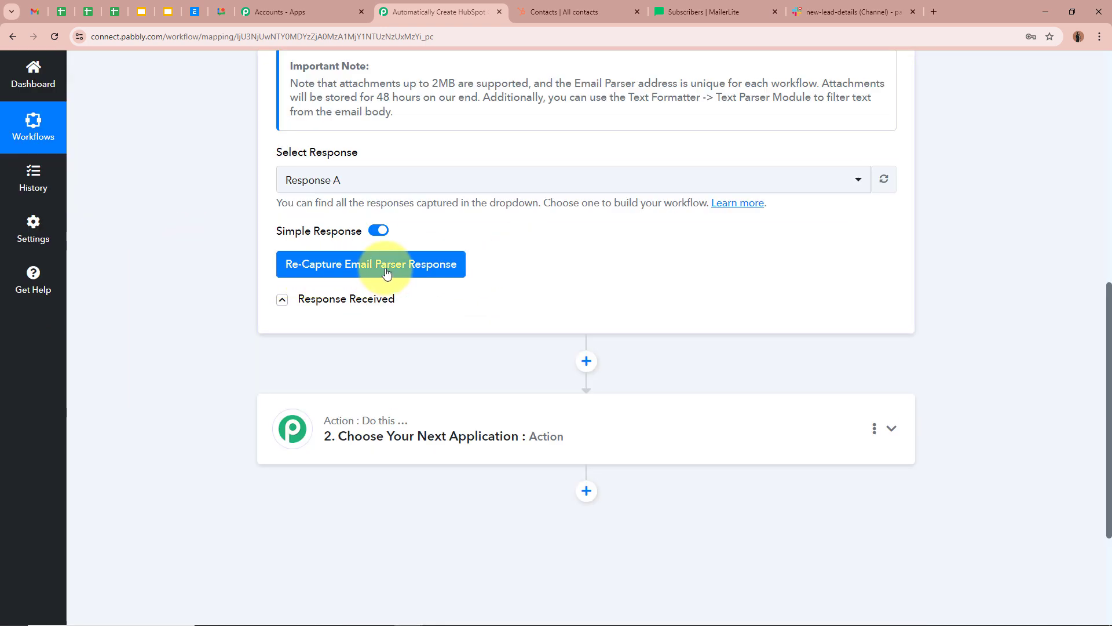
click(386, 272)
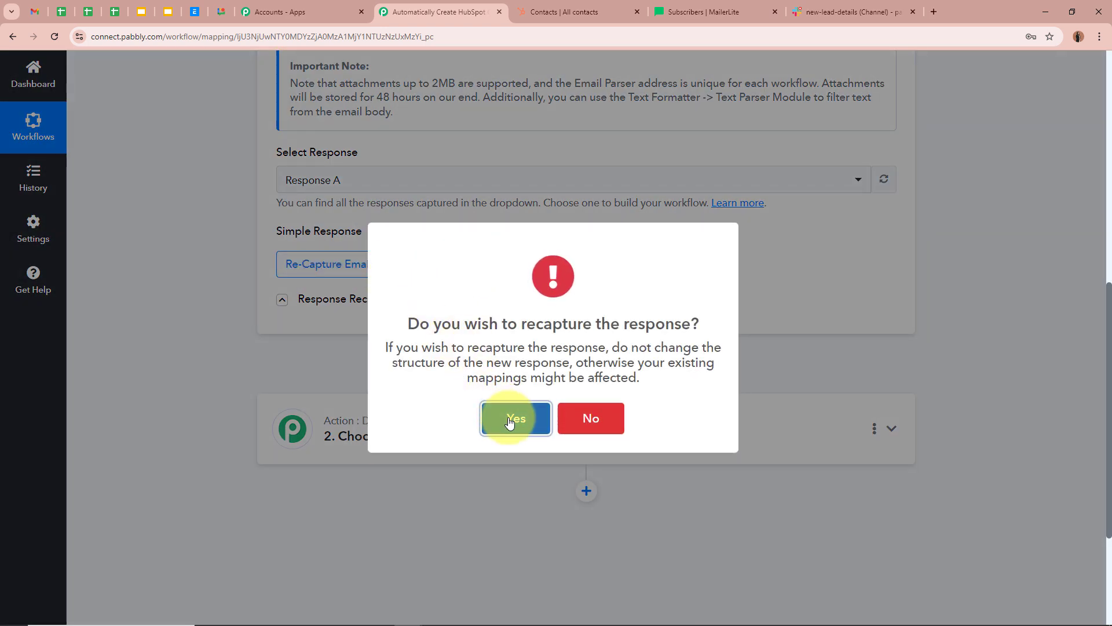
click(509, 417)
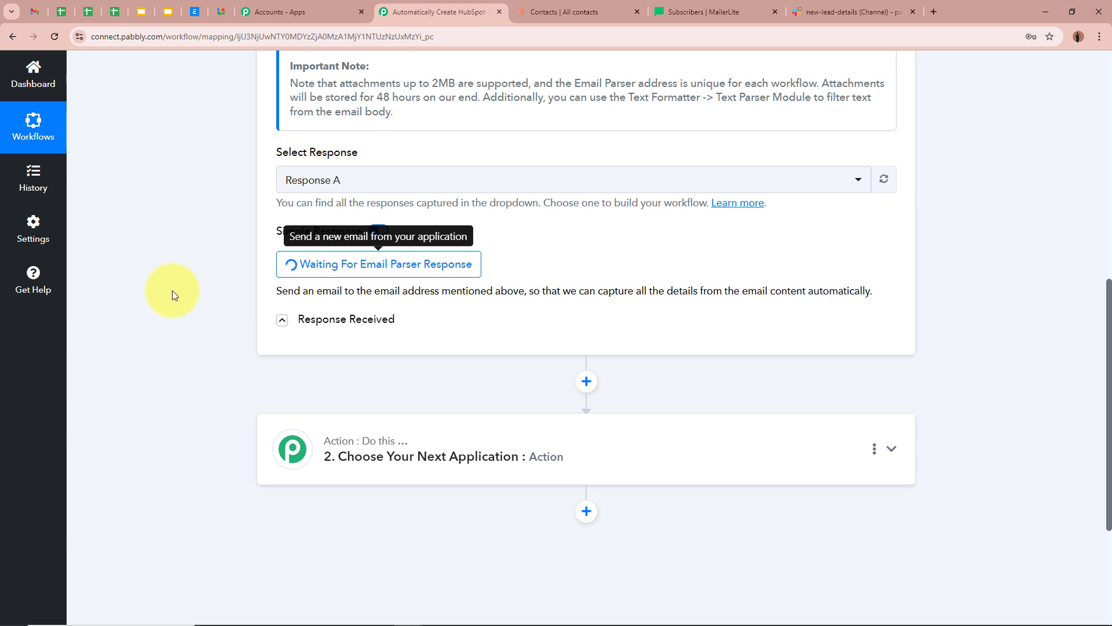
scroll(172, 290, up, 9)
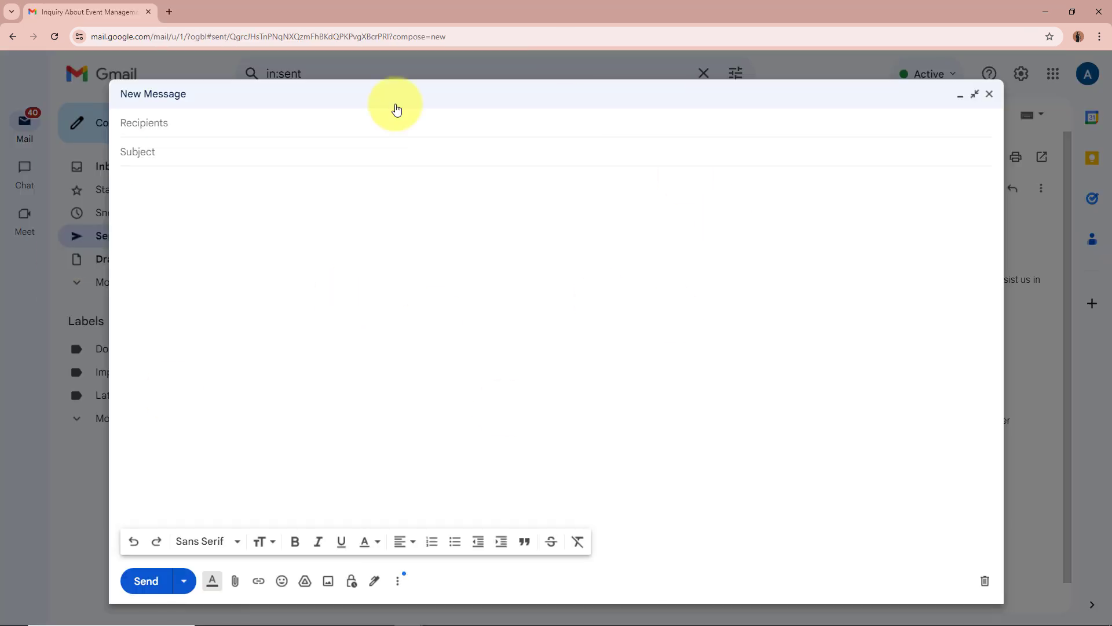
- Paste the subject 'Inquiry About Event Management Services' and the full inquiry body into the new email
click(187, 133)
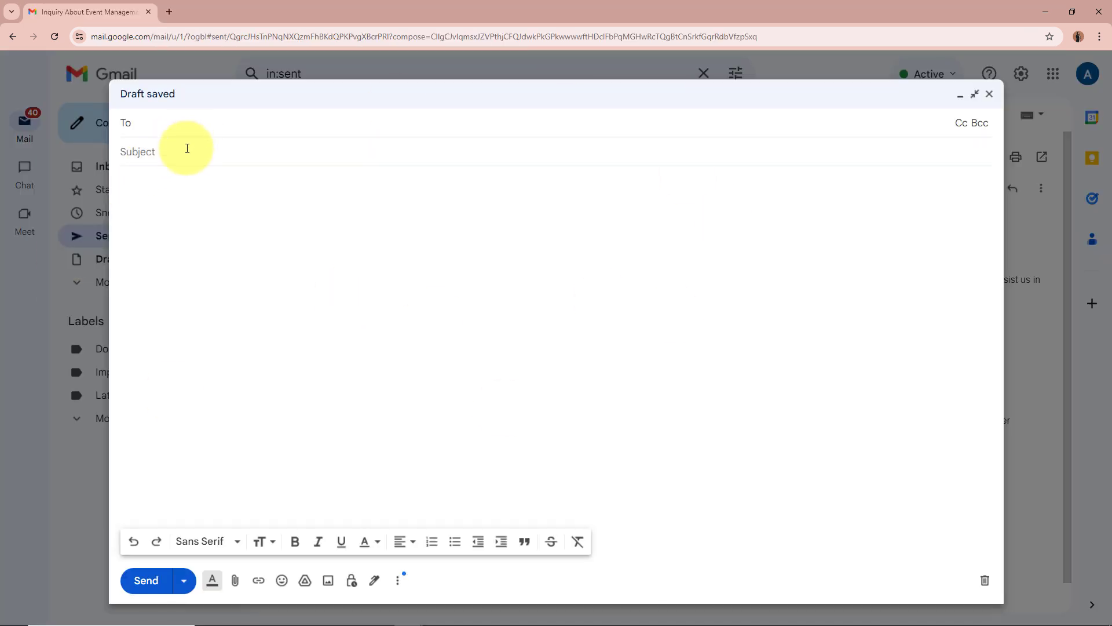
click(187, 148)
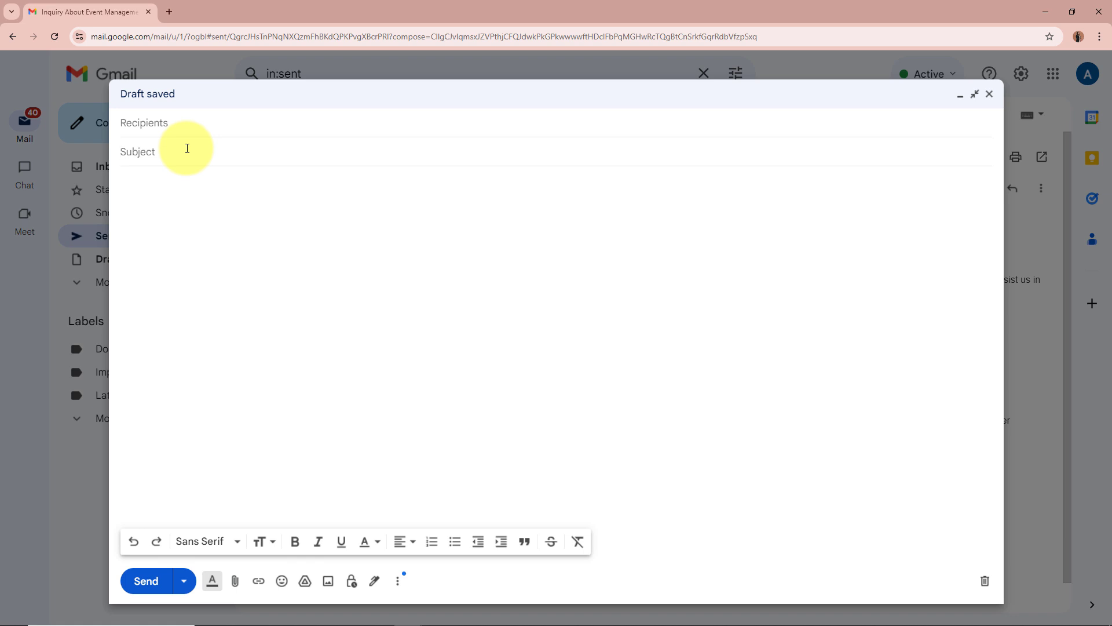
text(Inquiry About Event Management Services)
click(186, 179)
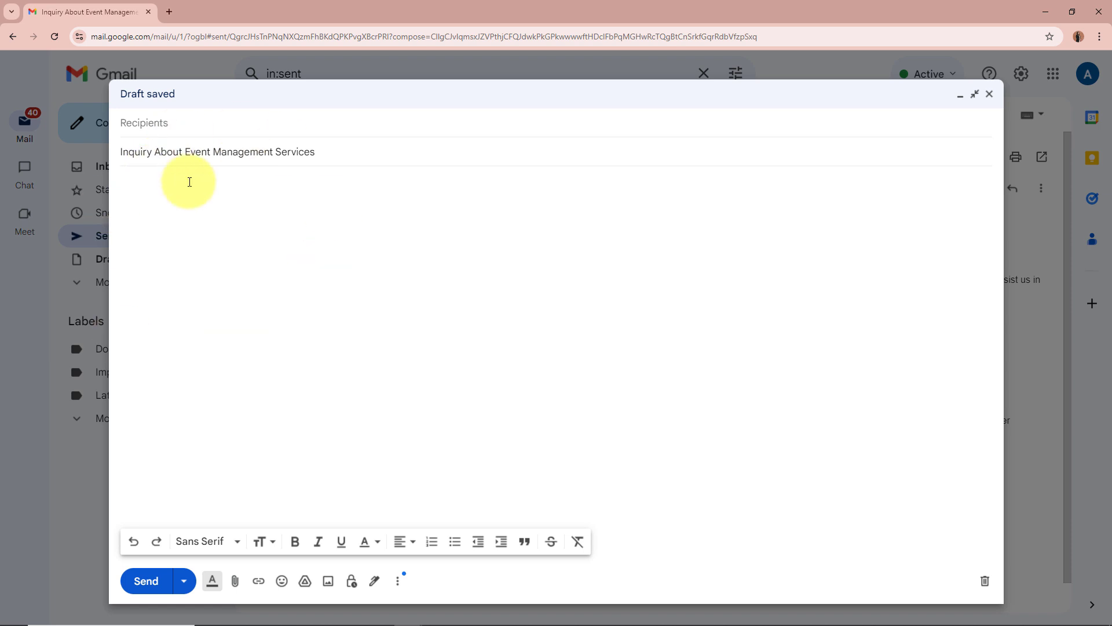
key(ctrl+v)
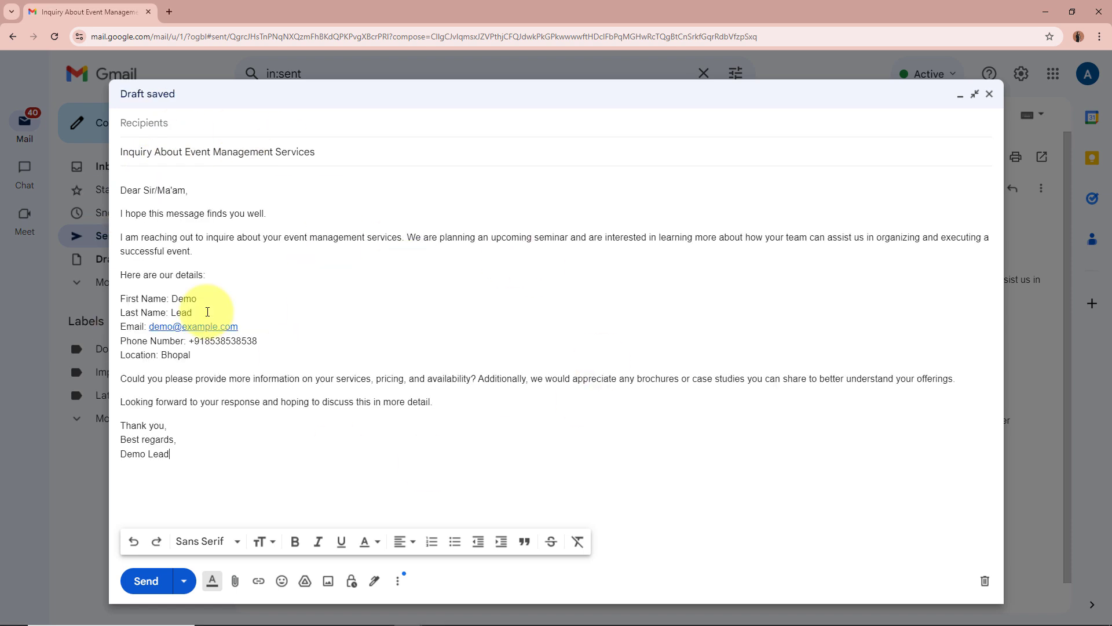
- Review the greeting, opening pleasantry and seminar-planning inquiry paragraph of the email
drag(121, 190, 227, 190)
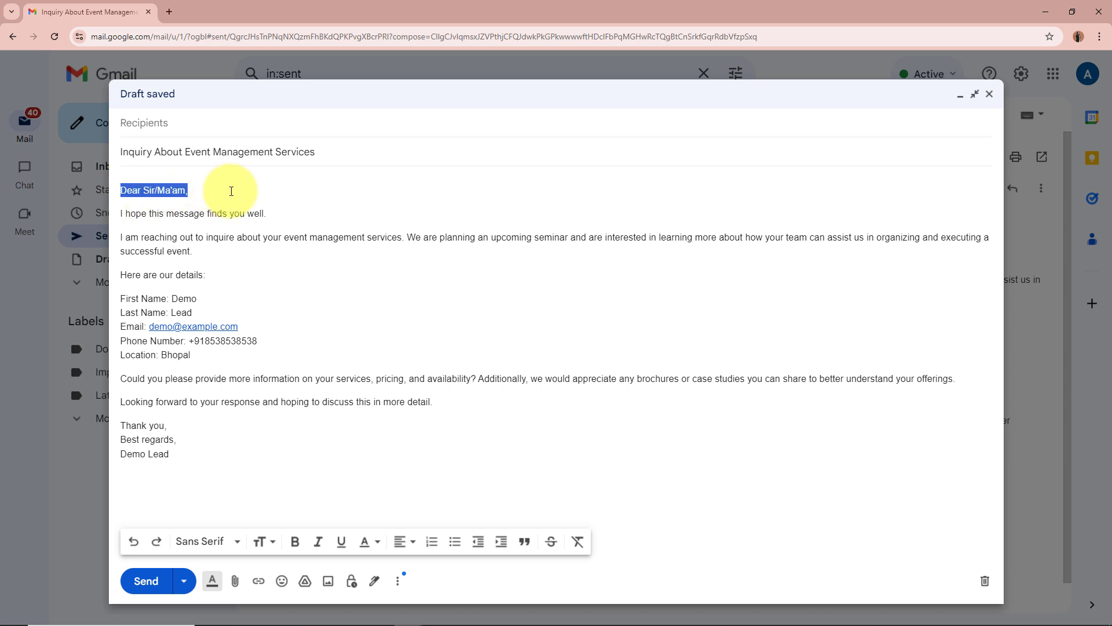
drag(158, 214, 387, 215)
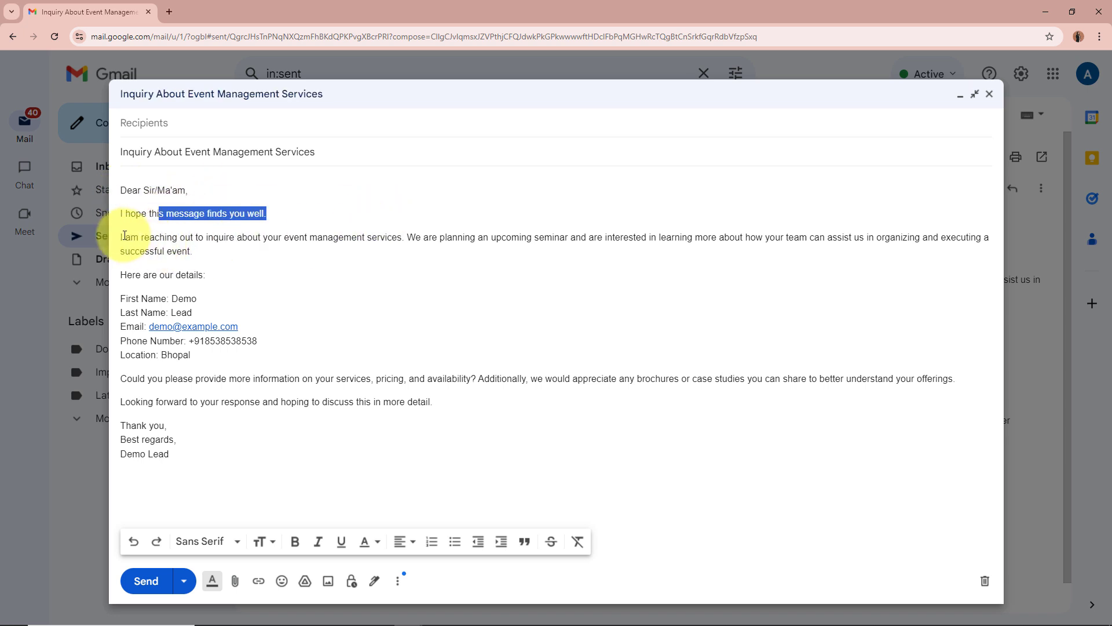
drag(119, 236, 700, 237)
drag(751, 238, 908, 234)
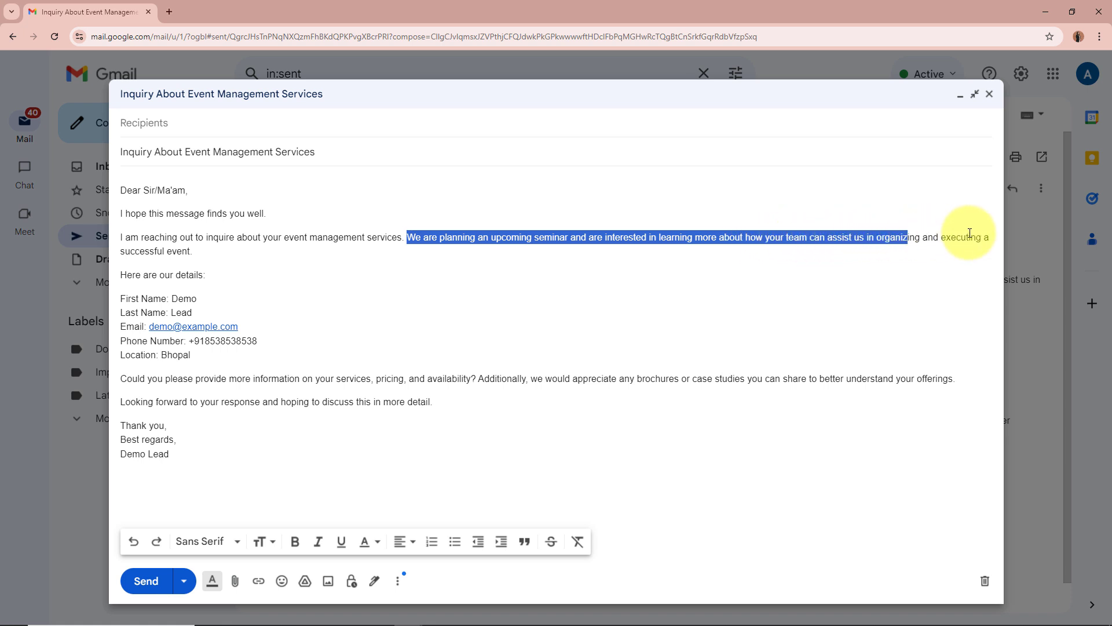
click(220, 255)
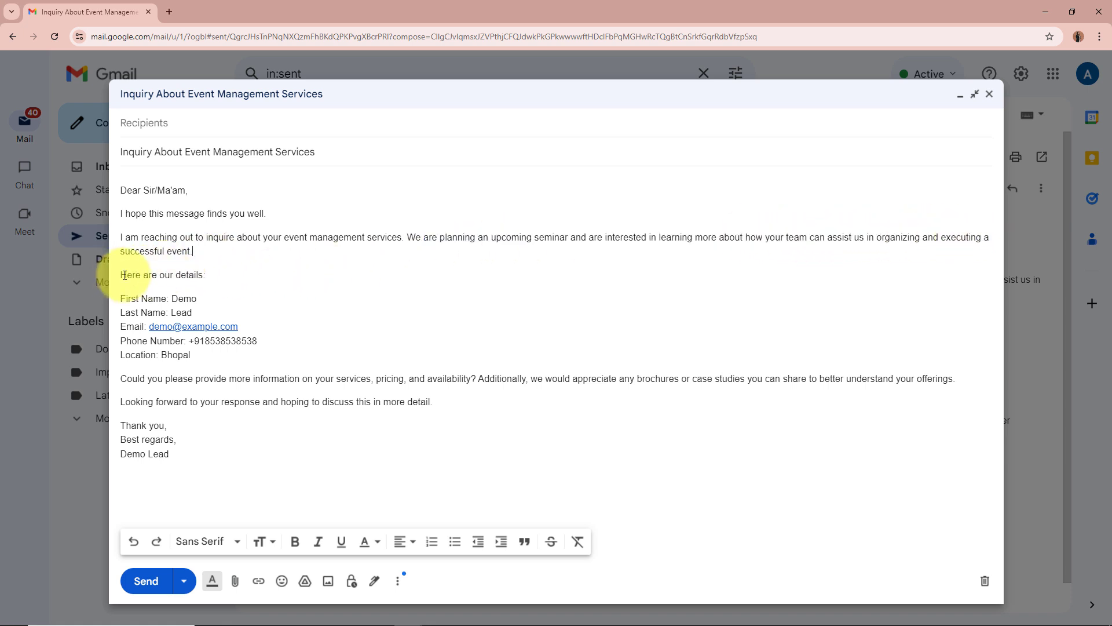
- Check the lead's name, email, phone and Bhopal location lines, then add the recipient and send
drag(123, 276, 225, 277)
drag(154, 301, 197, 313)
drag(121, 326, 281, 326)
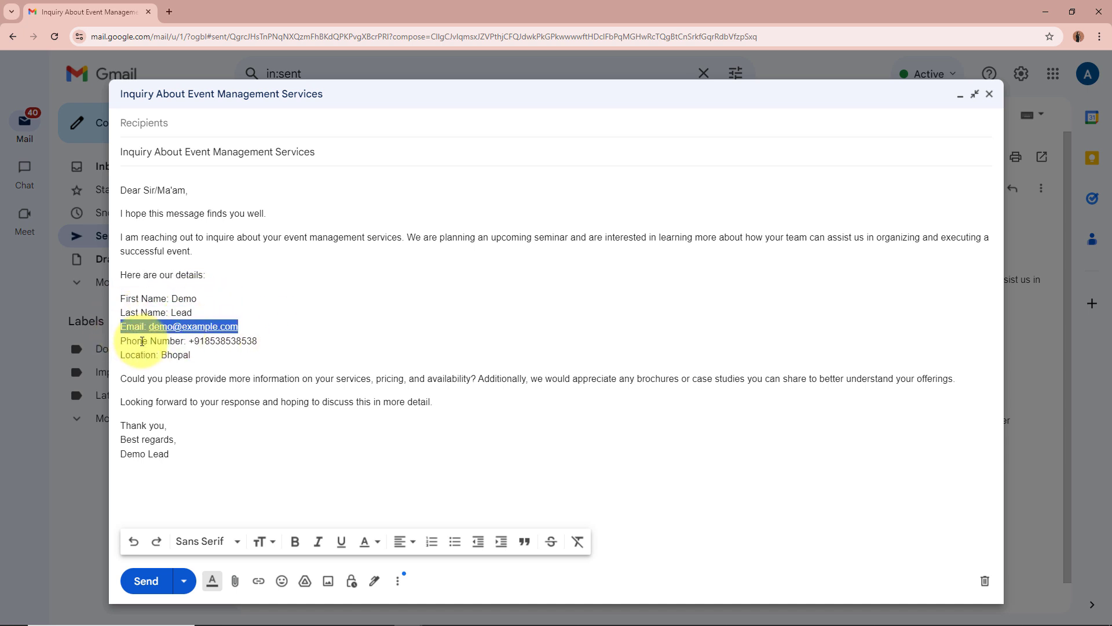
drag(136, 342, 223, 354)
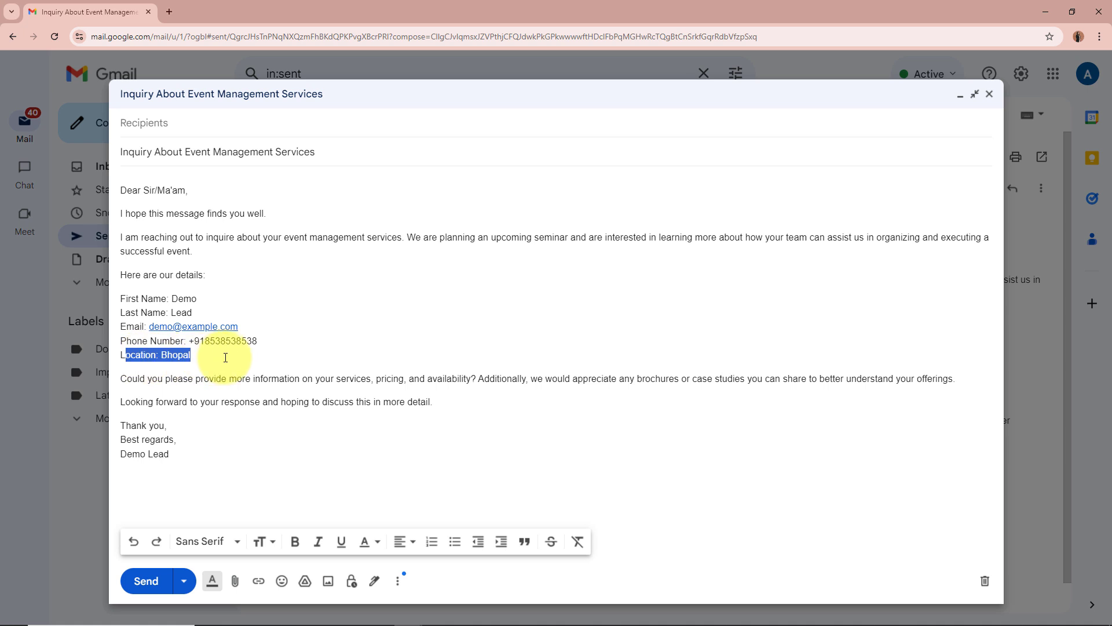
drag(127, 379, 938, 379)
click(938, 378)
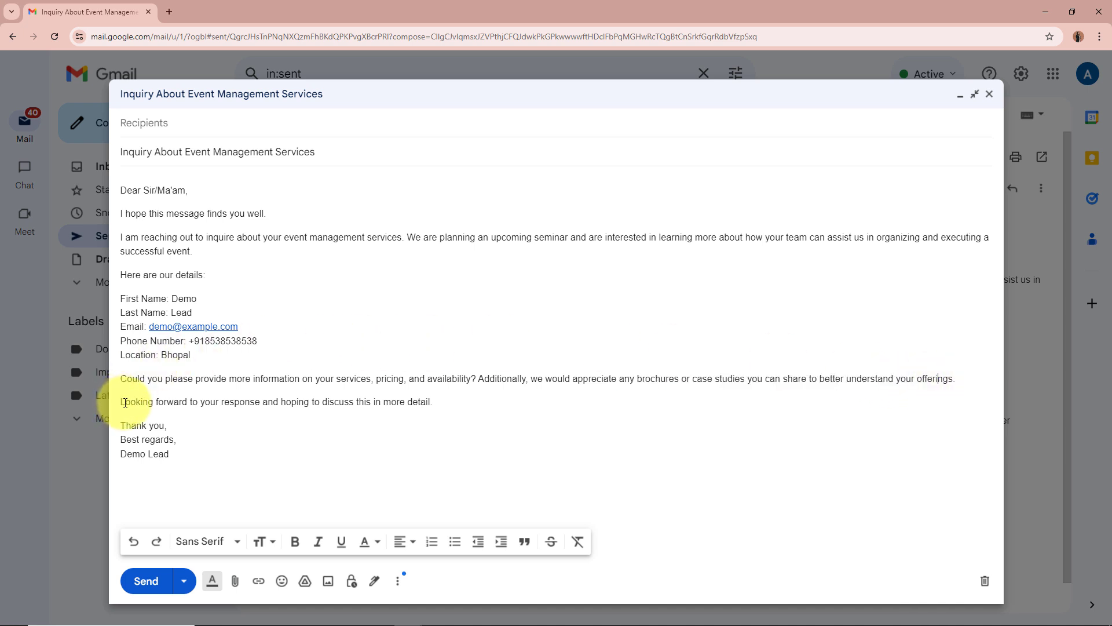
drag(125, 401, 432, 402)
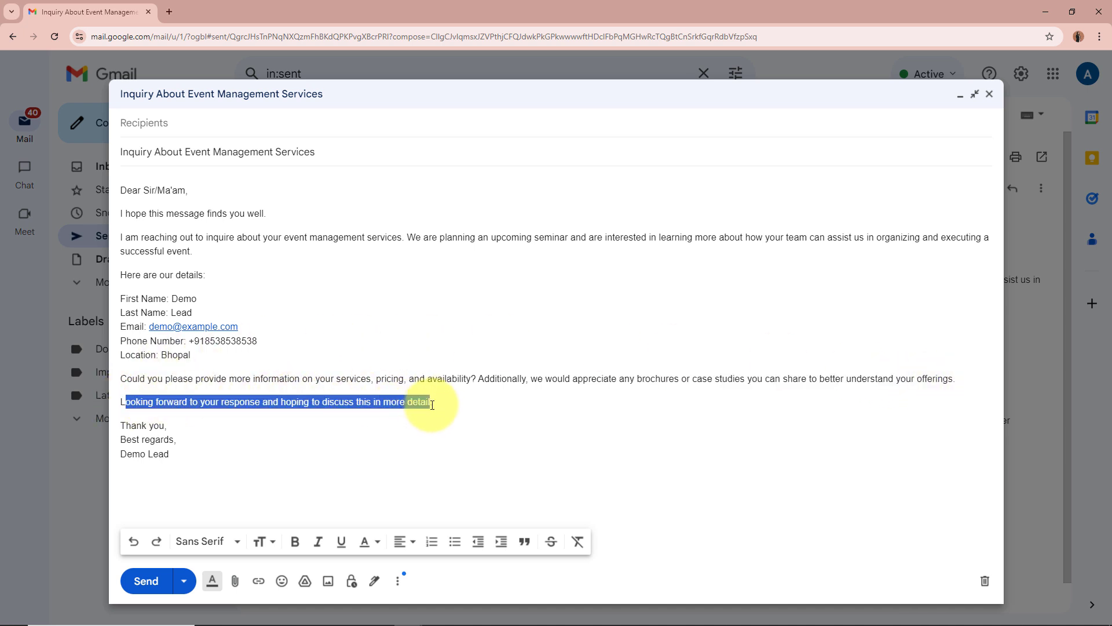
click(431, 413)
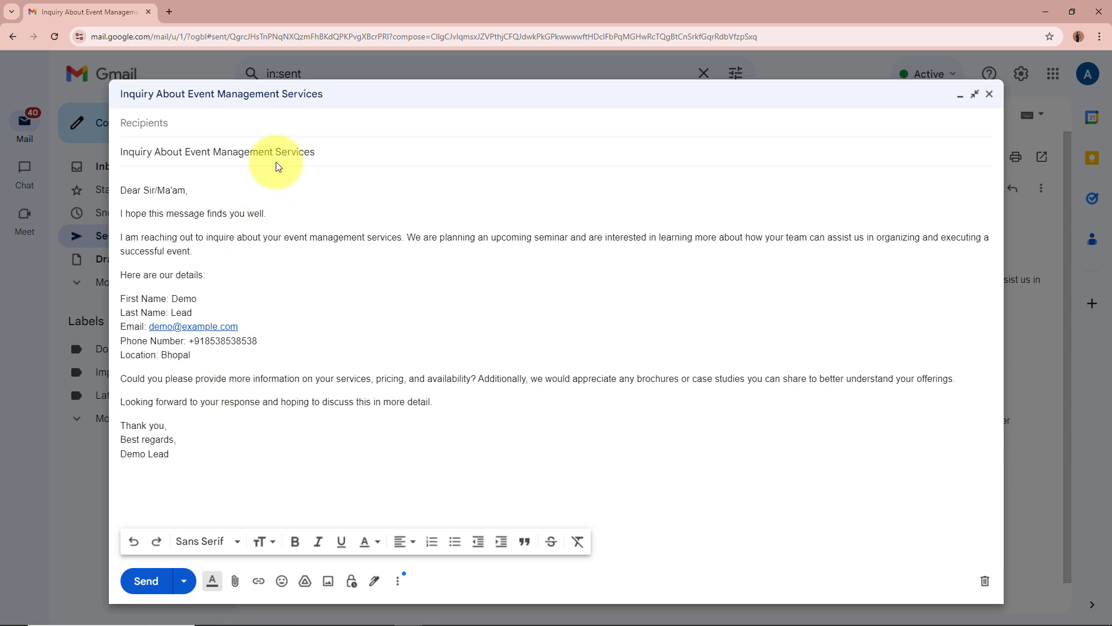
click(293, 128)
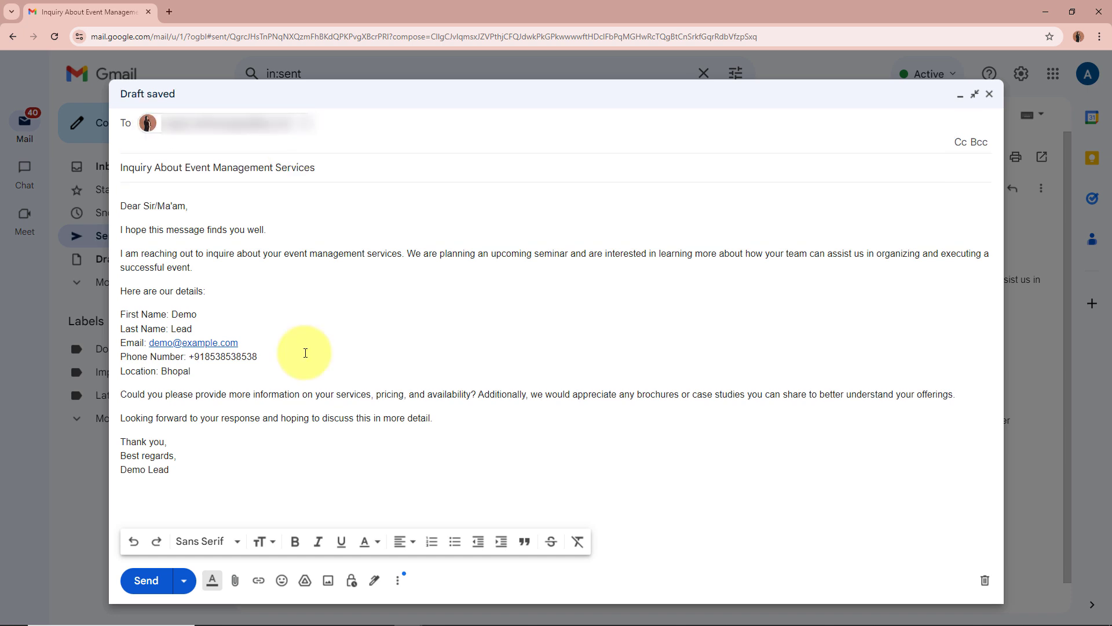
click(146, 580)
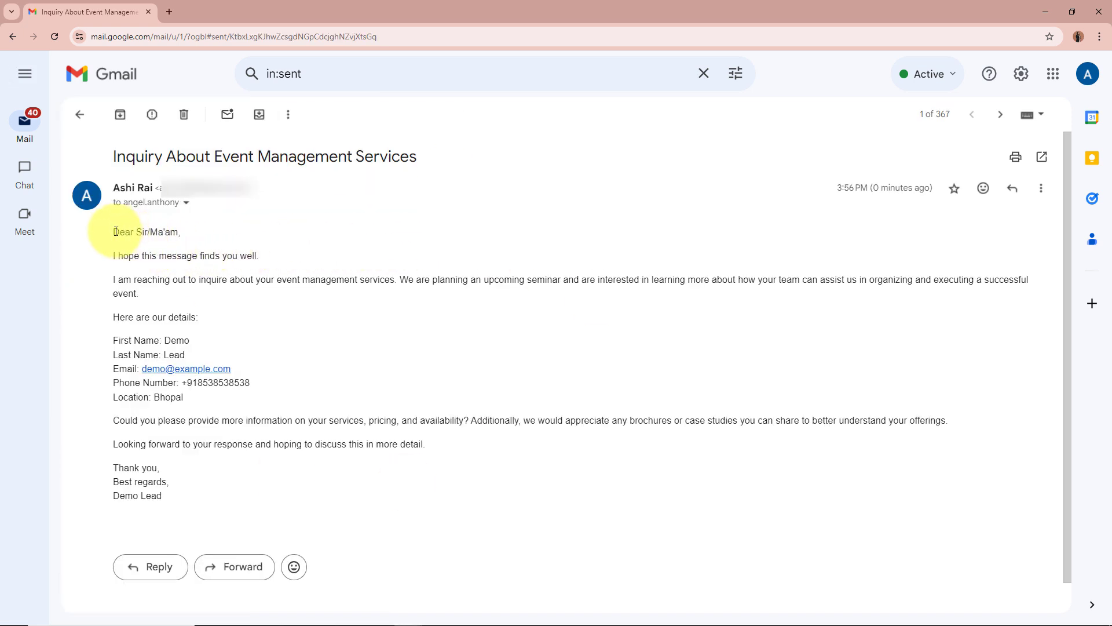
- Look over the sent inquiry's body, then scroll Pabbly Connect to the captured Response B
drag(115, 231, 232, 483)
click(244, 426)
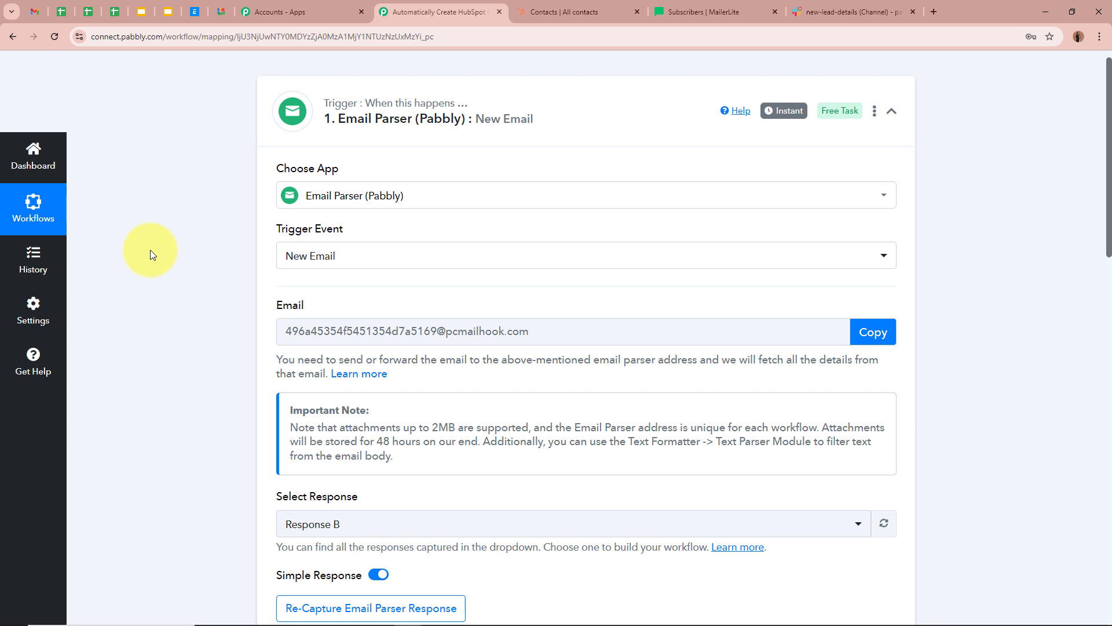
scroll(151, 249, down, 7)
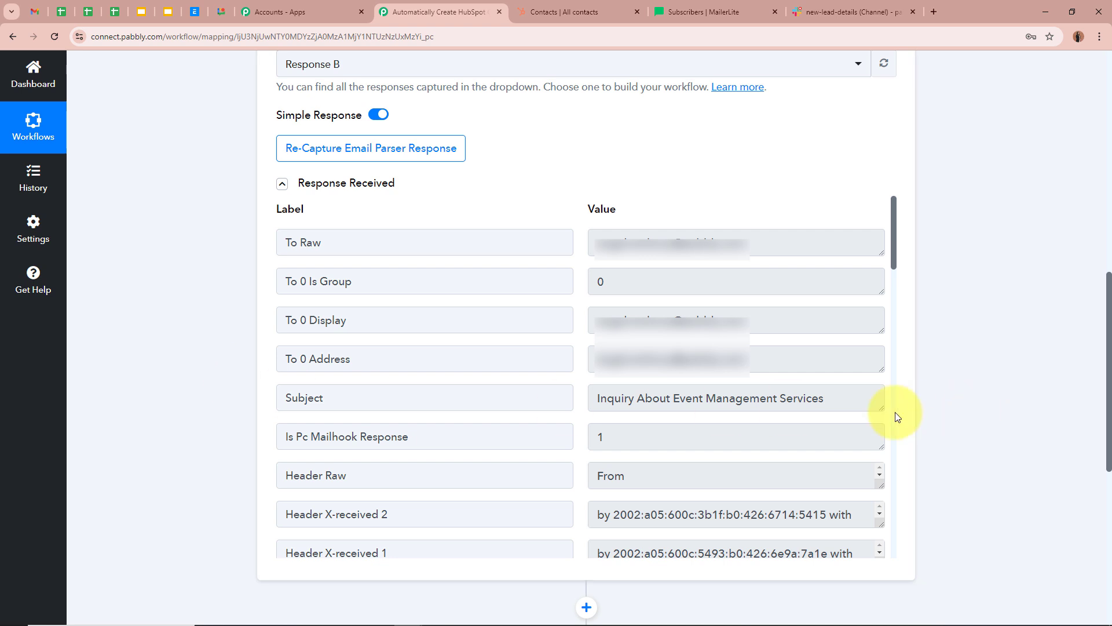
- Check the captured subject, stretch the Body Text box to read the whole inquiry, then scroll back up
drag(597, 398, 853, 396)
click(852, 396)
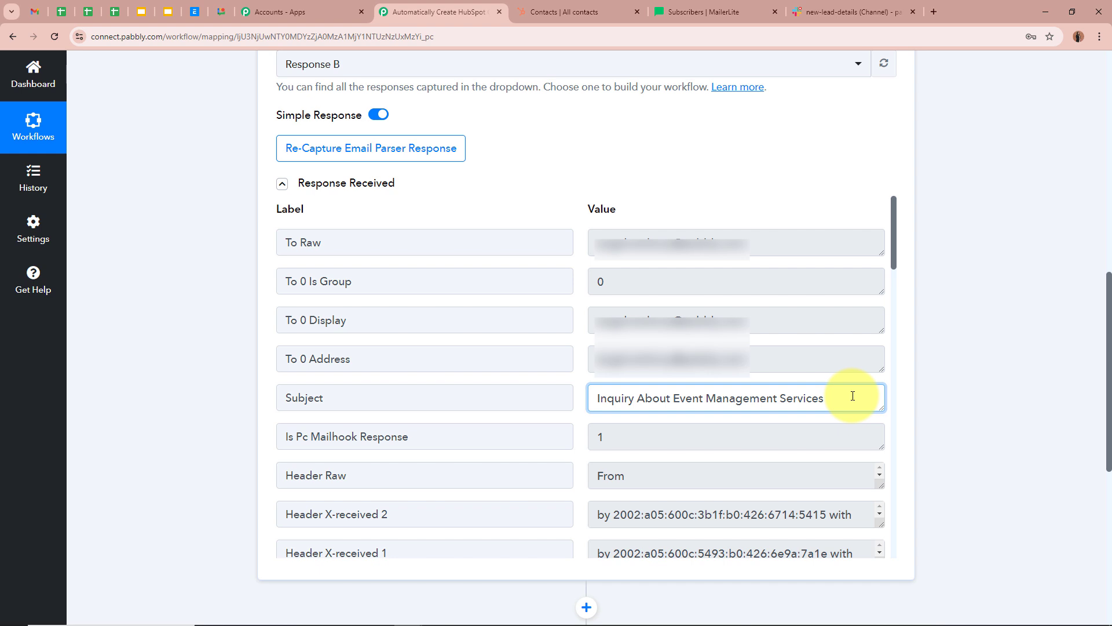
scroll(853, 396, down, 10)
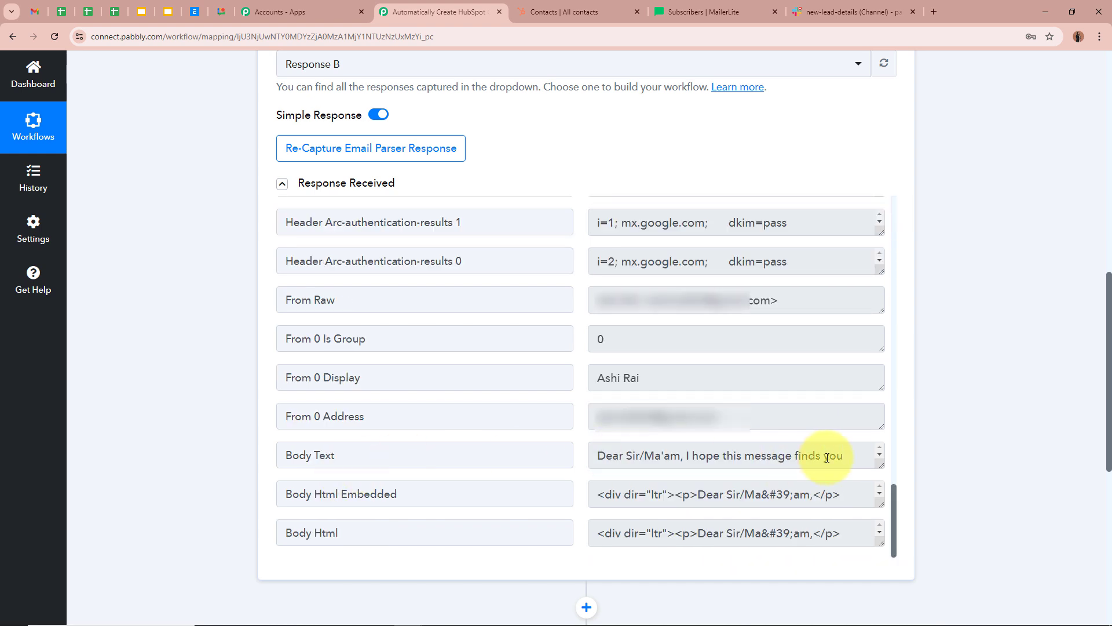
drag(879, 486, 874, 566)
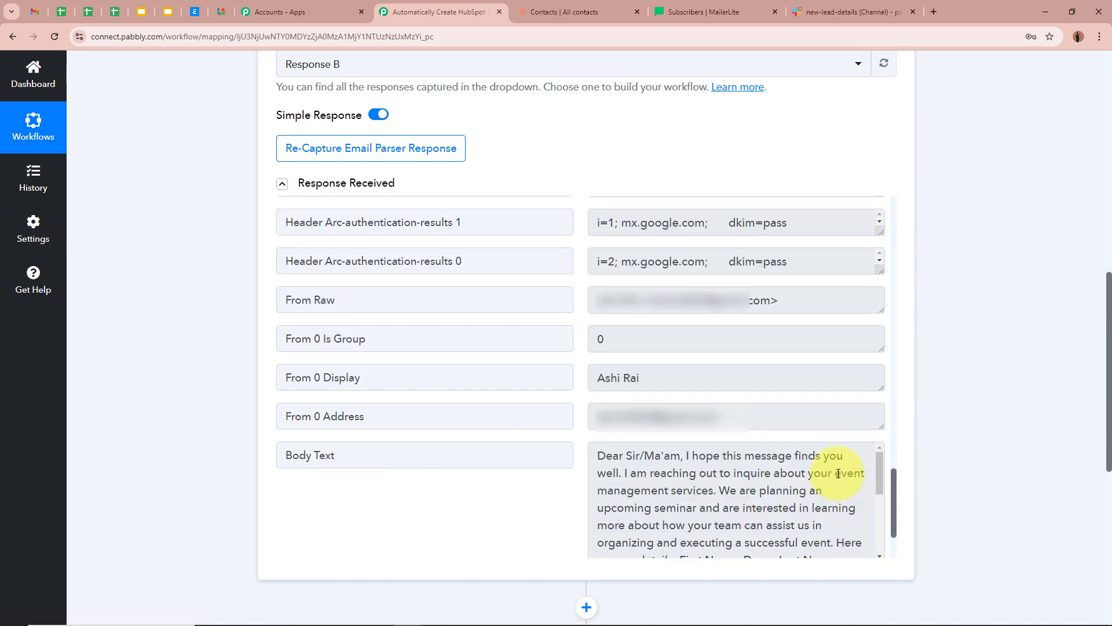
scroll(770, 398, down, 3)
scroll(752, 461, down, 3)
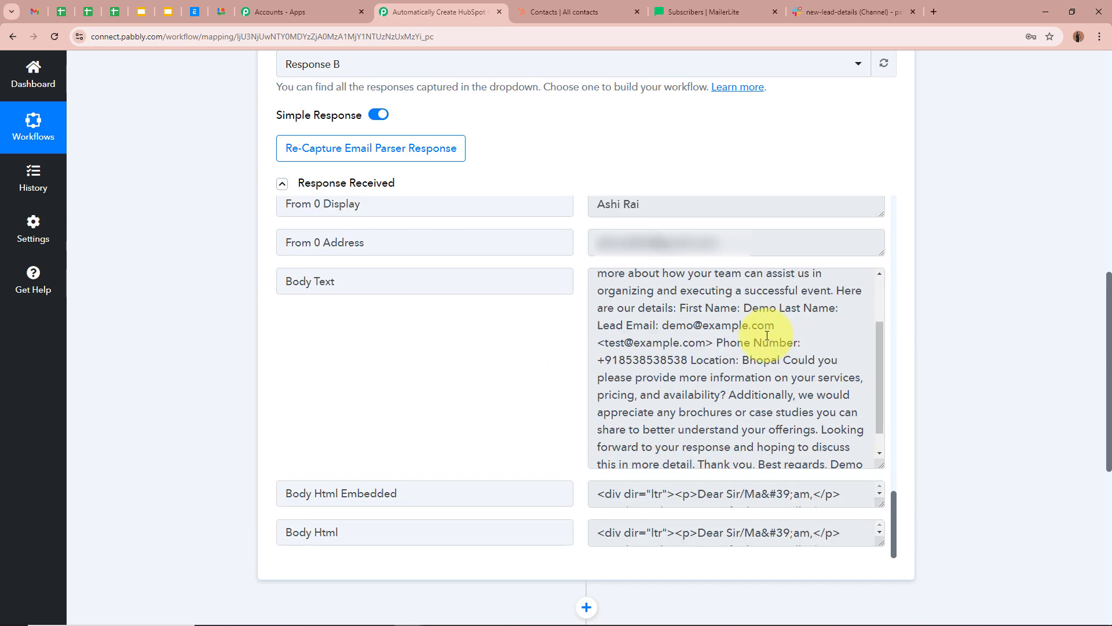
scroll(752, 467, up, 3)
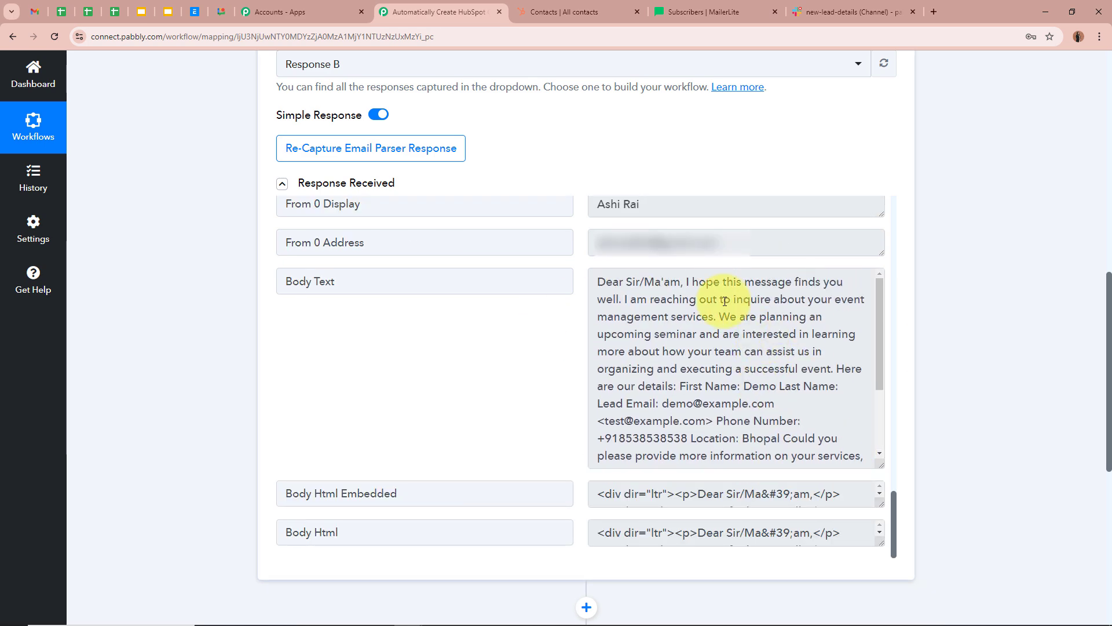
scroll(1004, 335, up, 10)
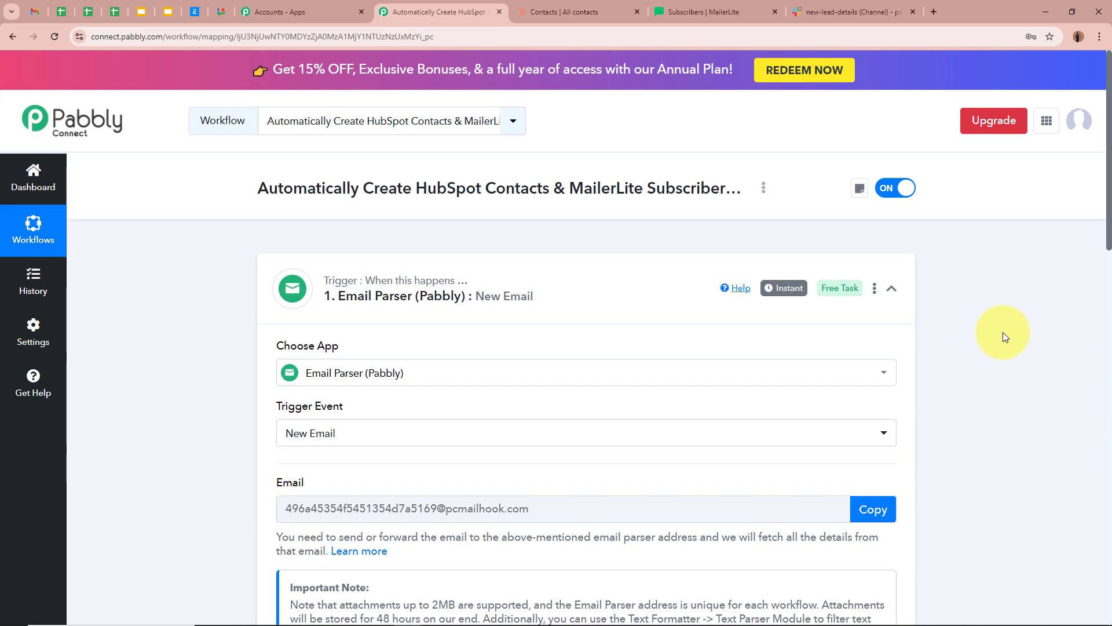
- Collapse the Email Parser New Email trigger to reveal the blank 'Choose Your Next Application' step
click(630, 300)
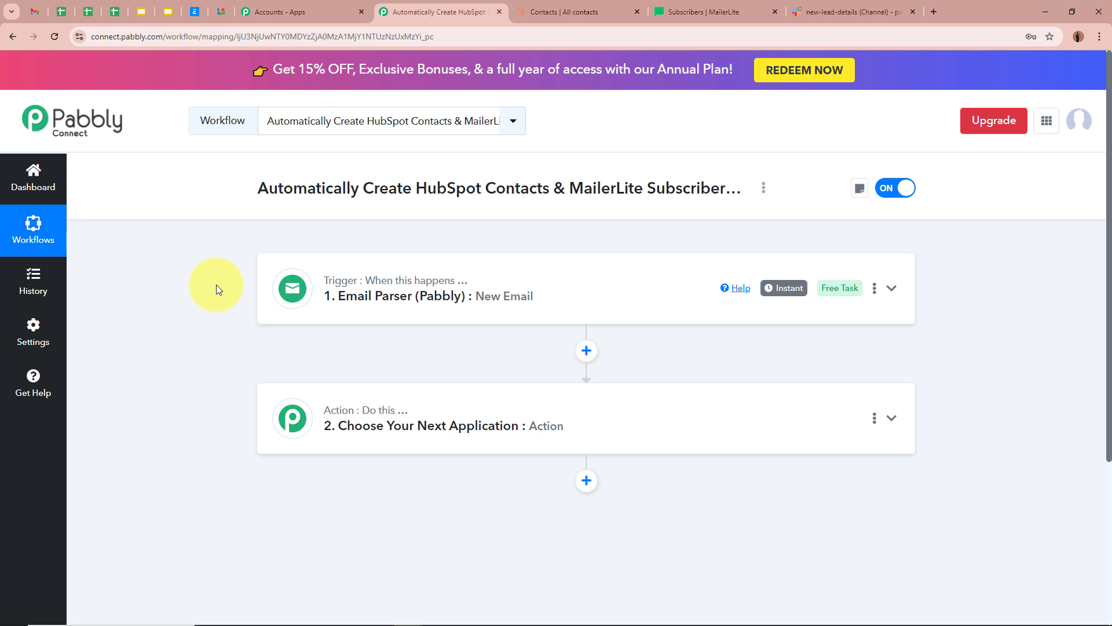
- Expand the trigger and point out the First Name through Bhopal location details in Body Text
click(606, 307)
scroll(603, 376, down, 6)
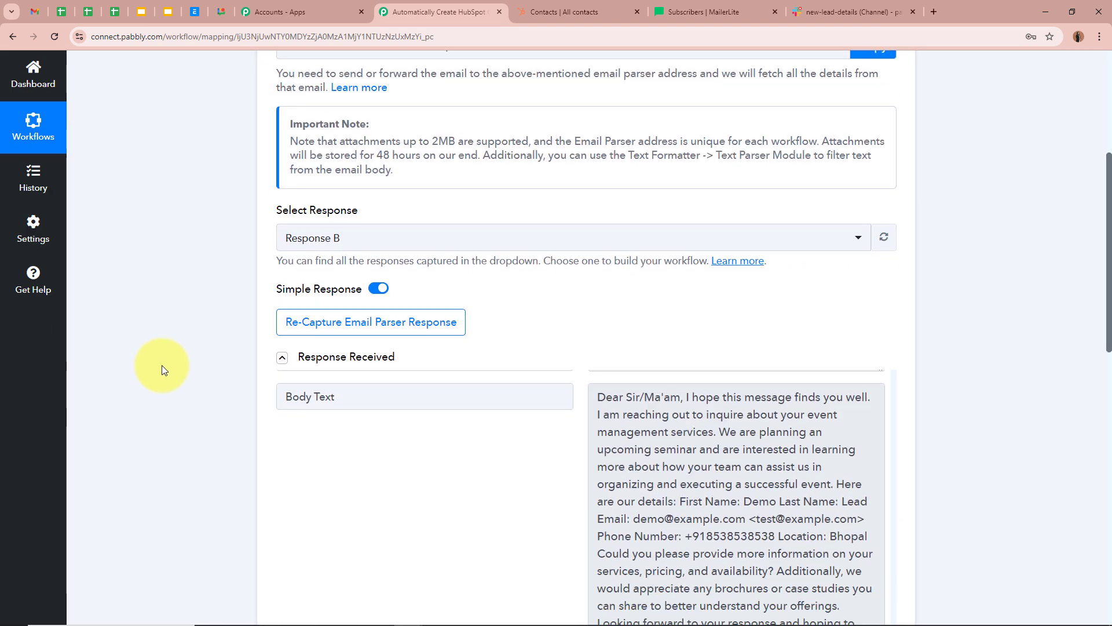
scroll(161, 365, down, 2)
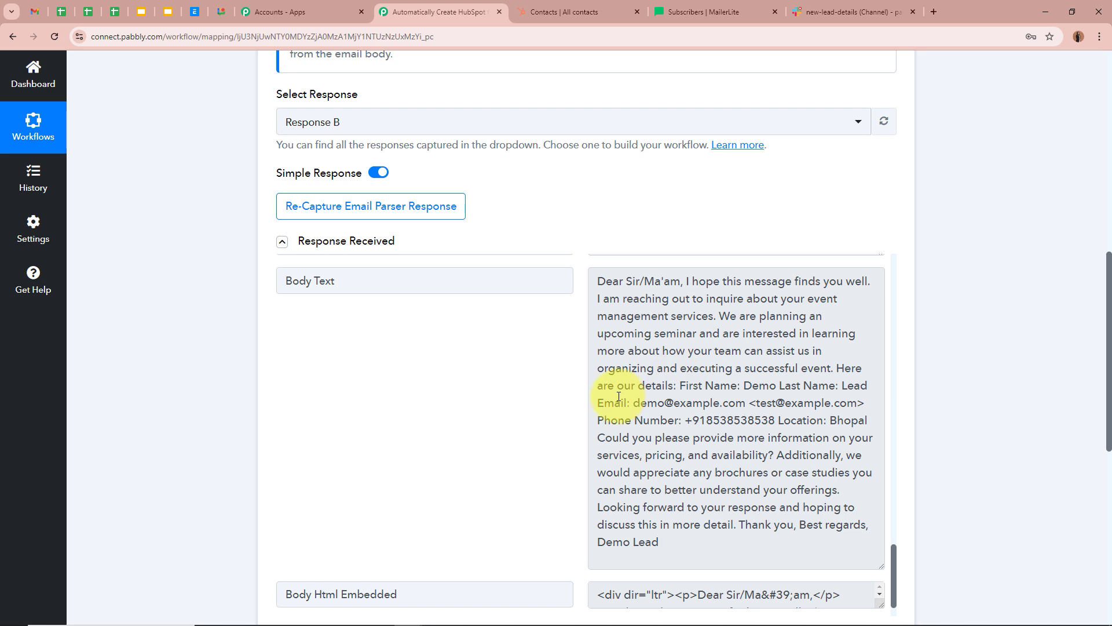
drag(595, 281, 689, 549)
click(680, 475)
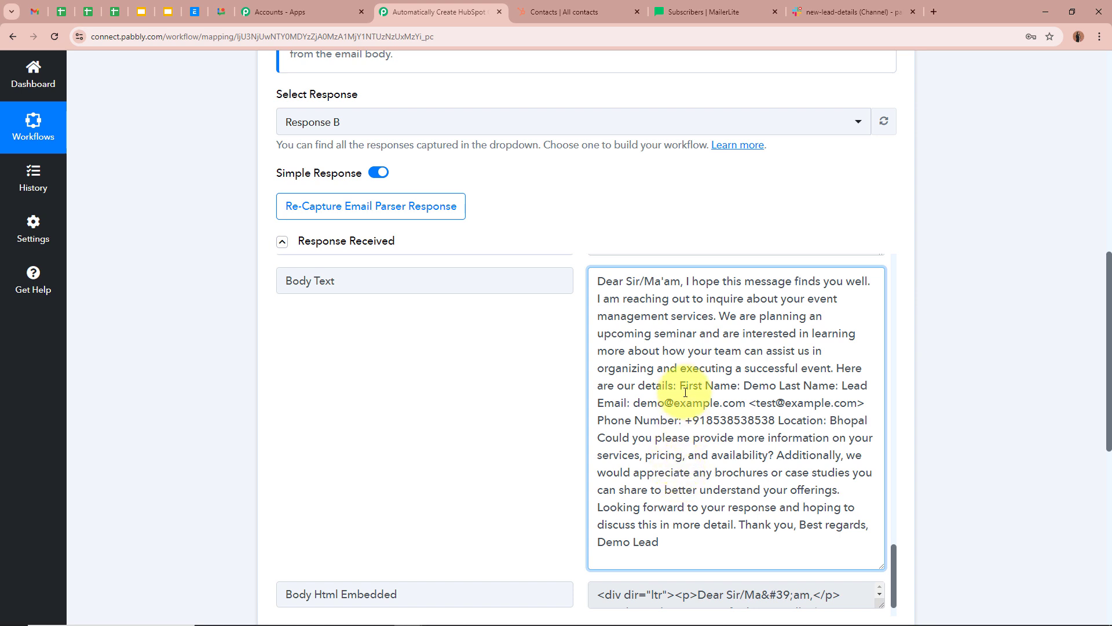
drag(680, 385, 868, 420)
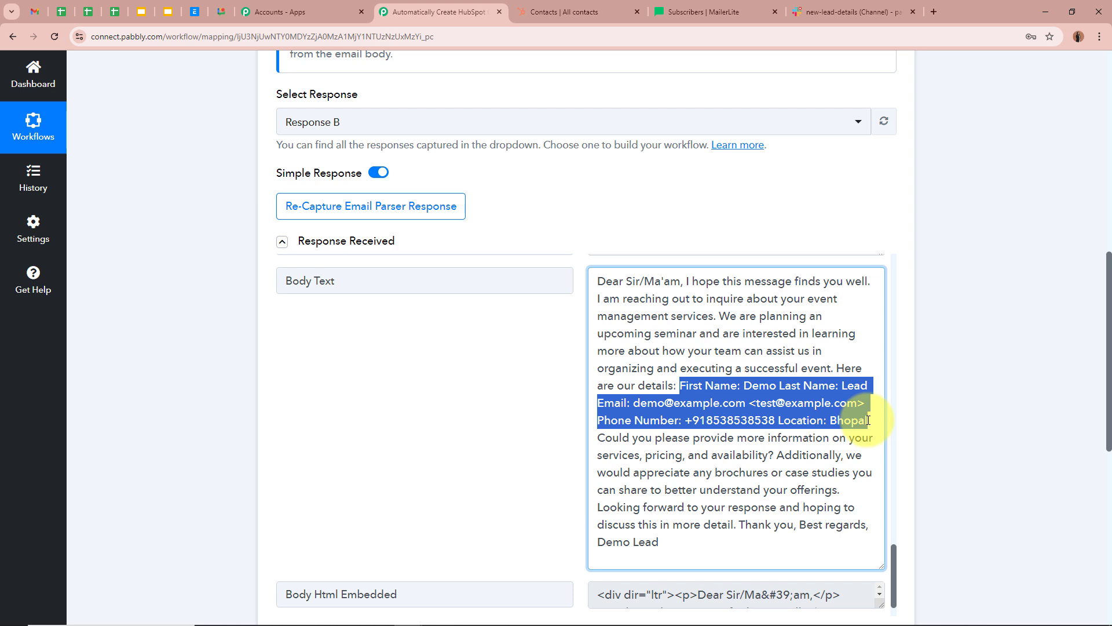
click(943, 386)
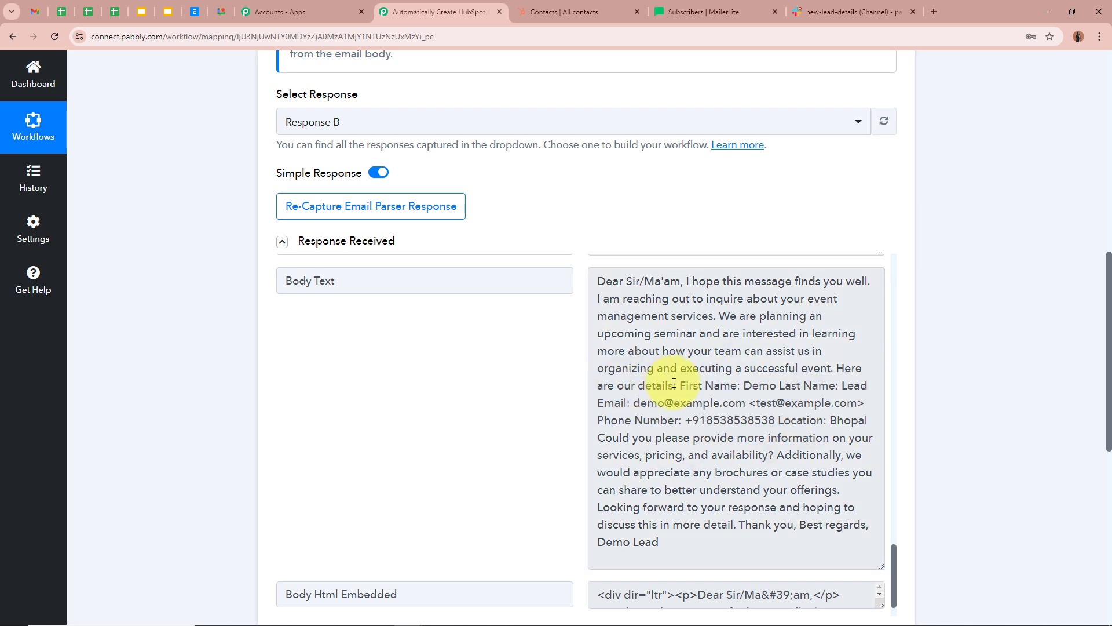
drag(679, 385, 870, 422)
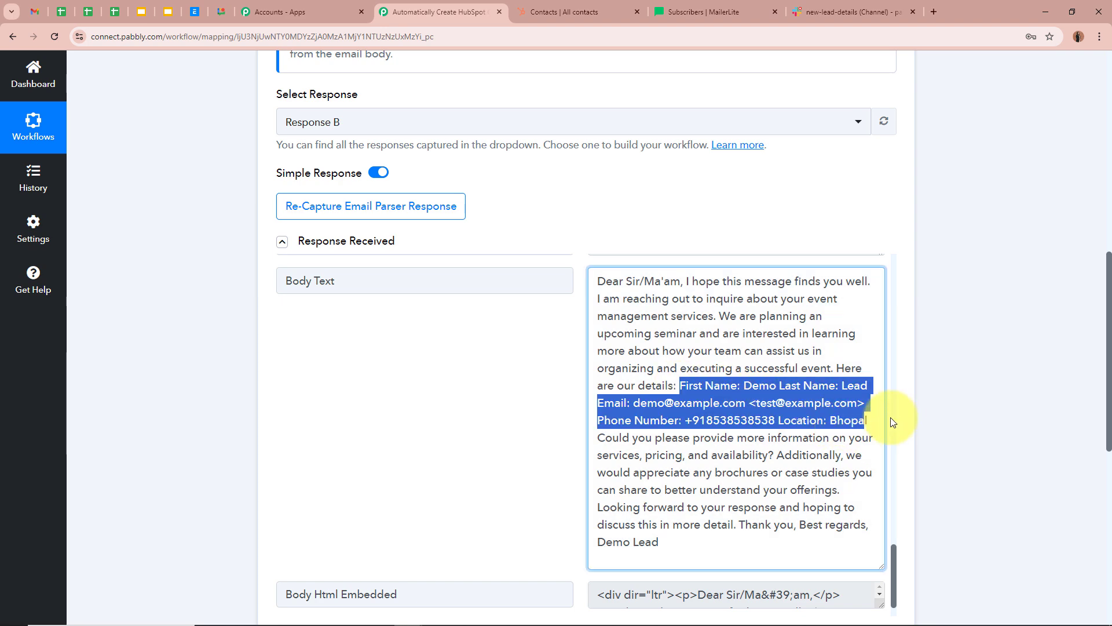
click(914, 417)
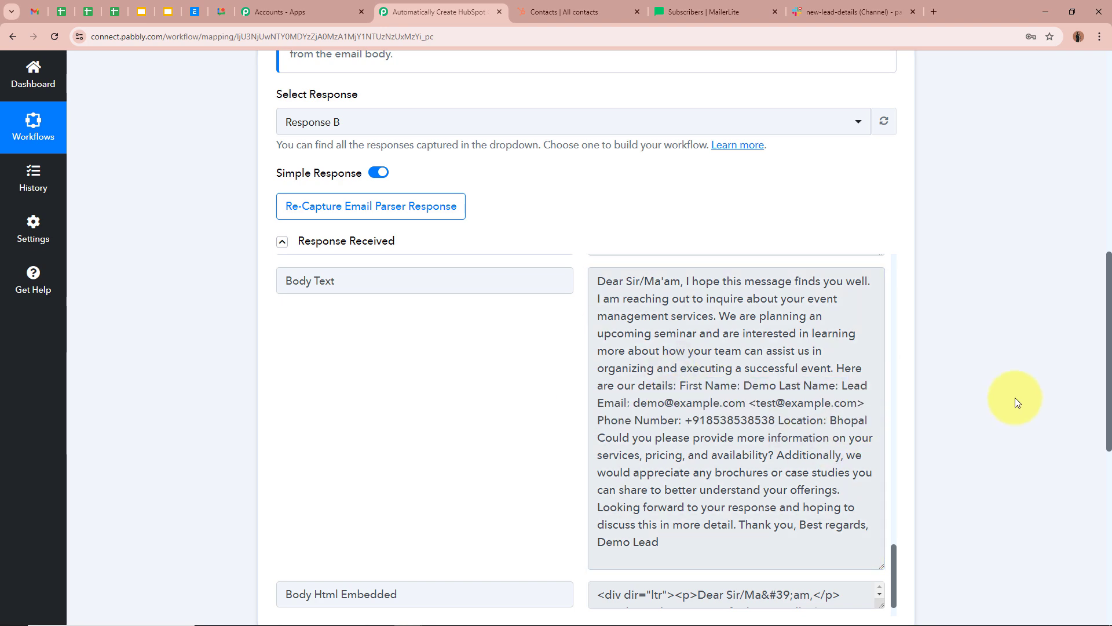
scroll(946, 405, up, 10)
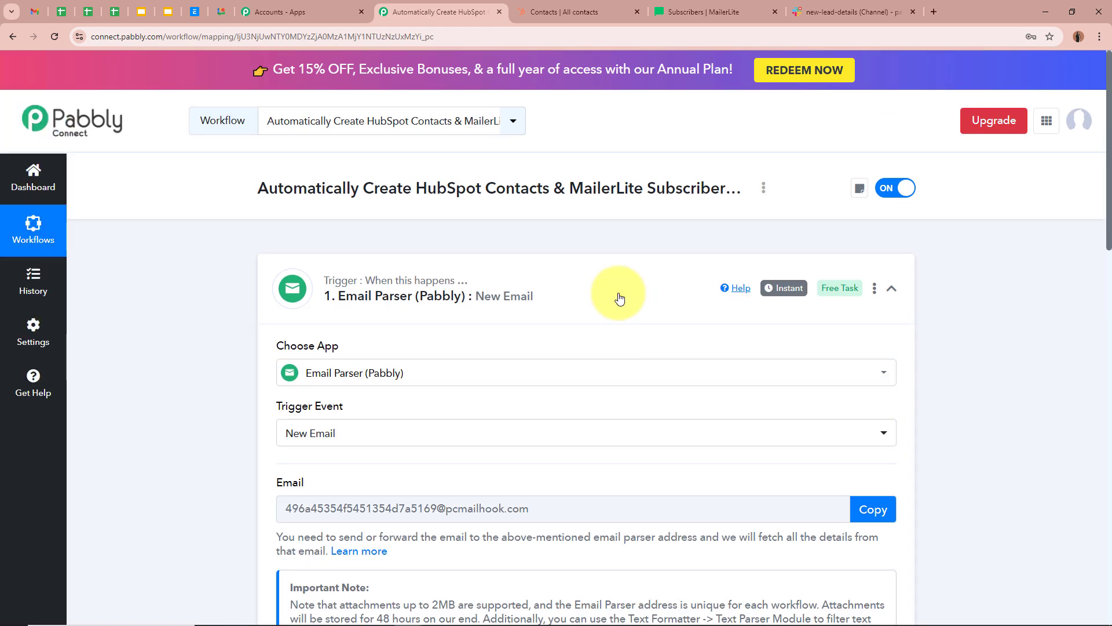
- Search 'Google' and make step 2 Google AI Studio (Gemini) with the Generate Content event
click(603, 298)
click(551, 430)
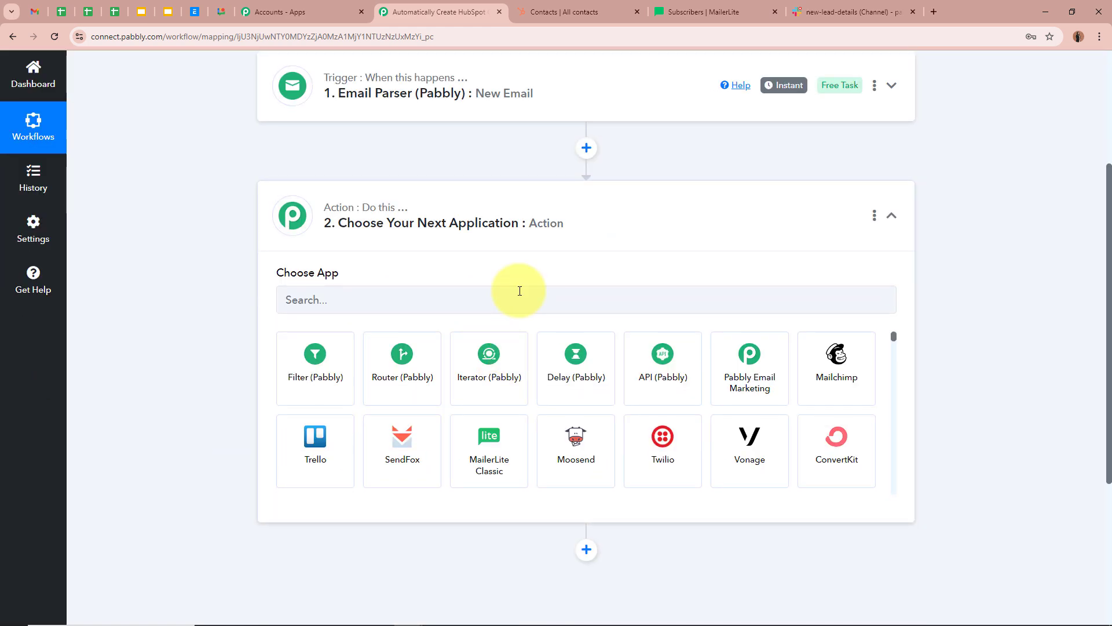
click(520, 290)
text(Google)
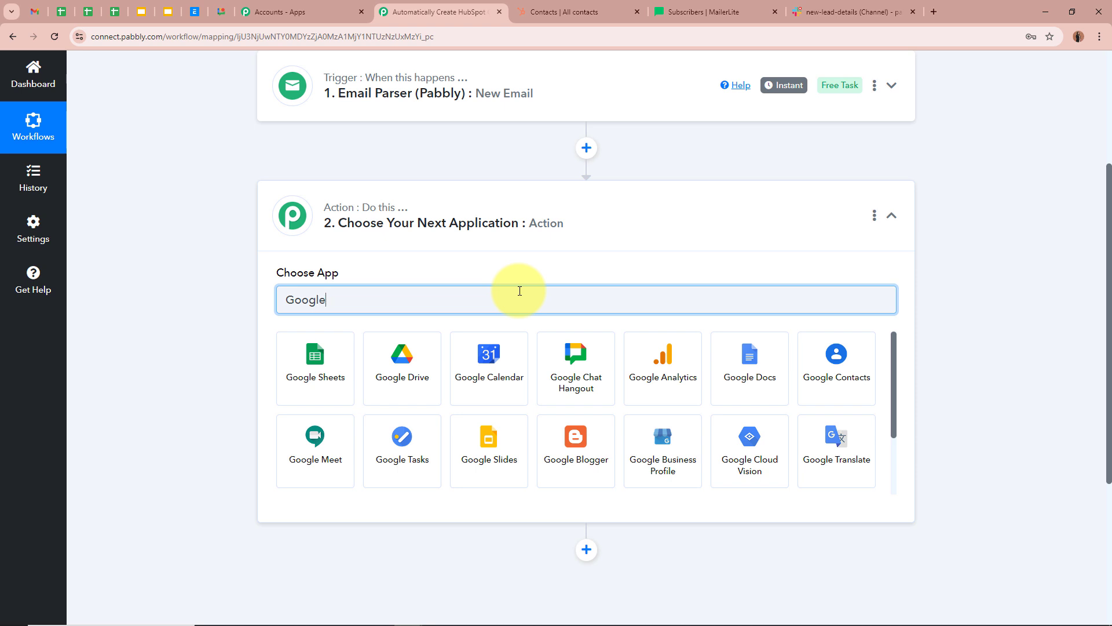
scroll(560, 471, down, 2)
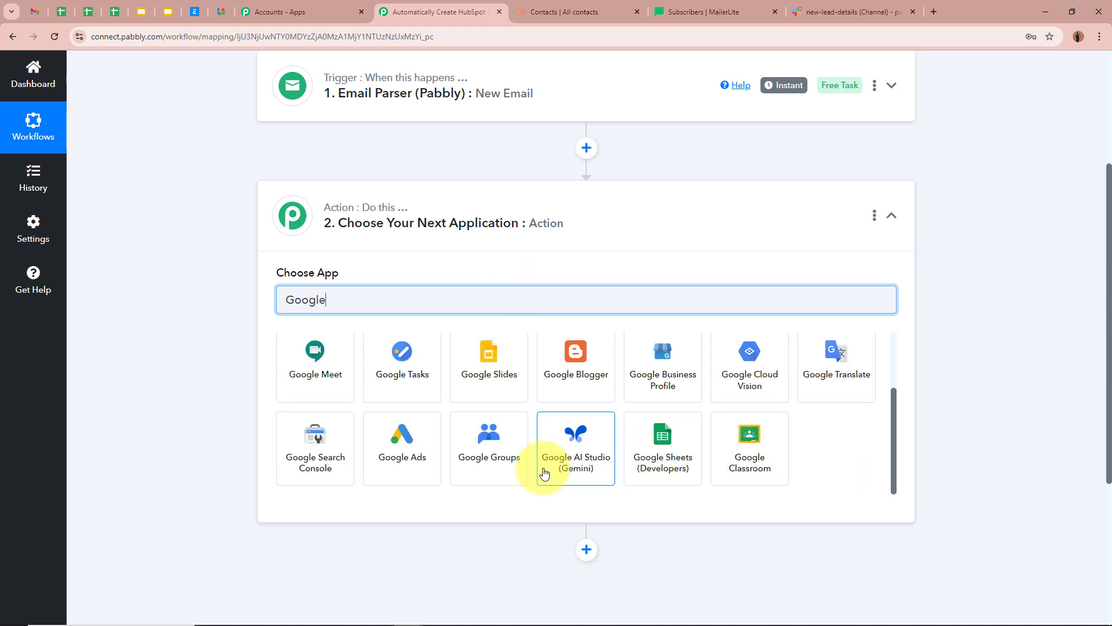
click(599, 472)
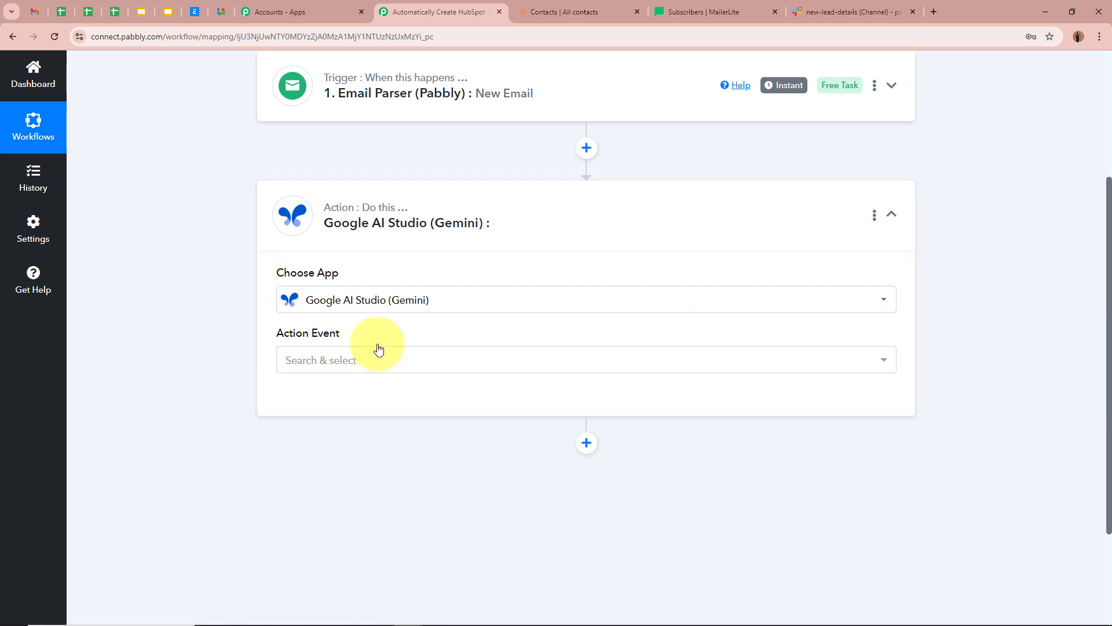
click(367, 358)
click(428, 427)
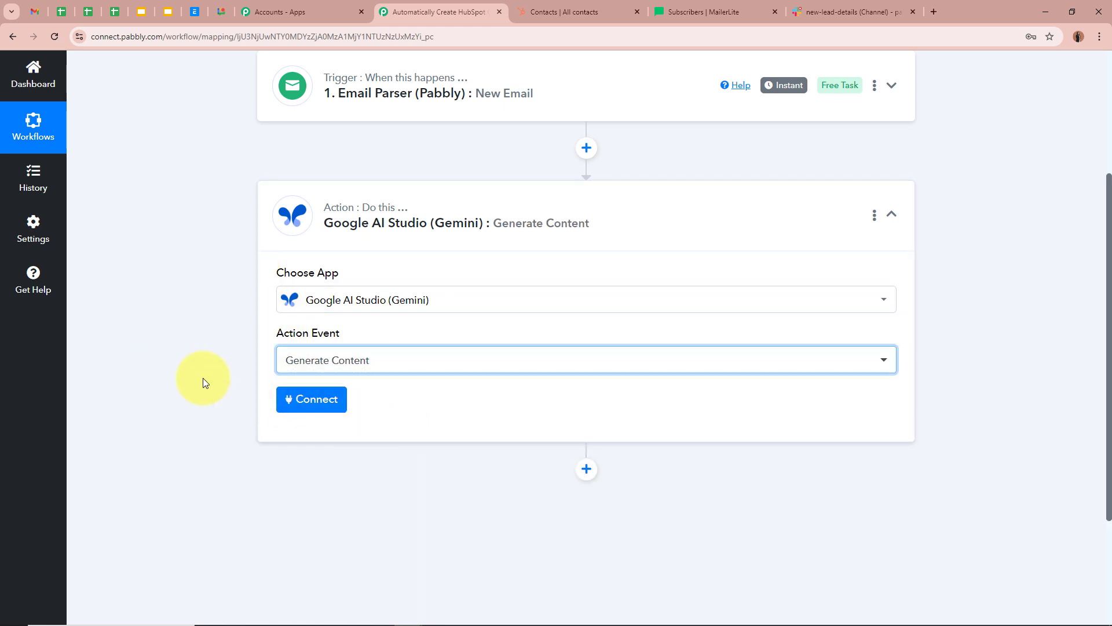
scroll(202, 378, up, 2)
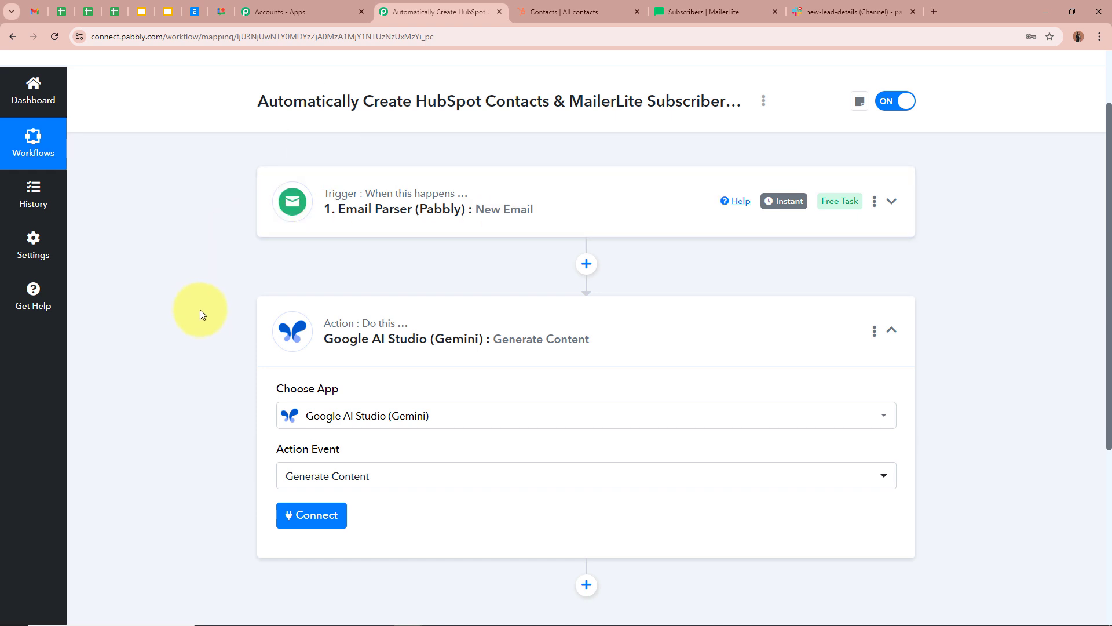
scroll(144, 330, down, 2)
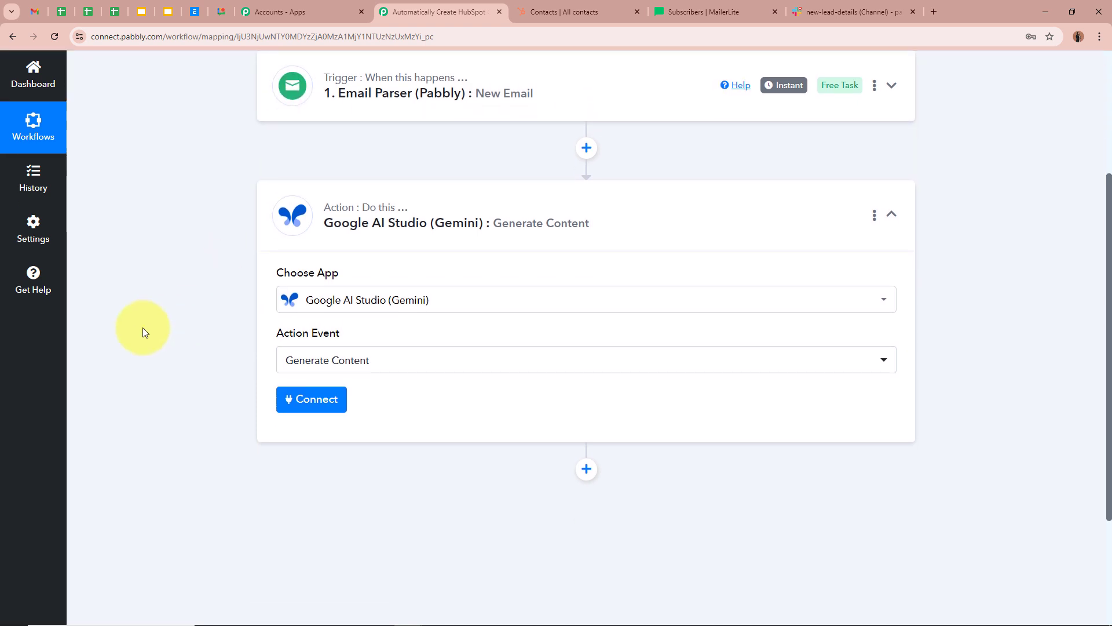
- Add a new Gemini connection and follow the API Key field's Google AI Studio link
click(296, 402)
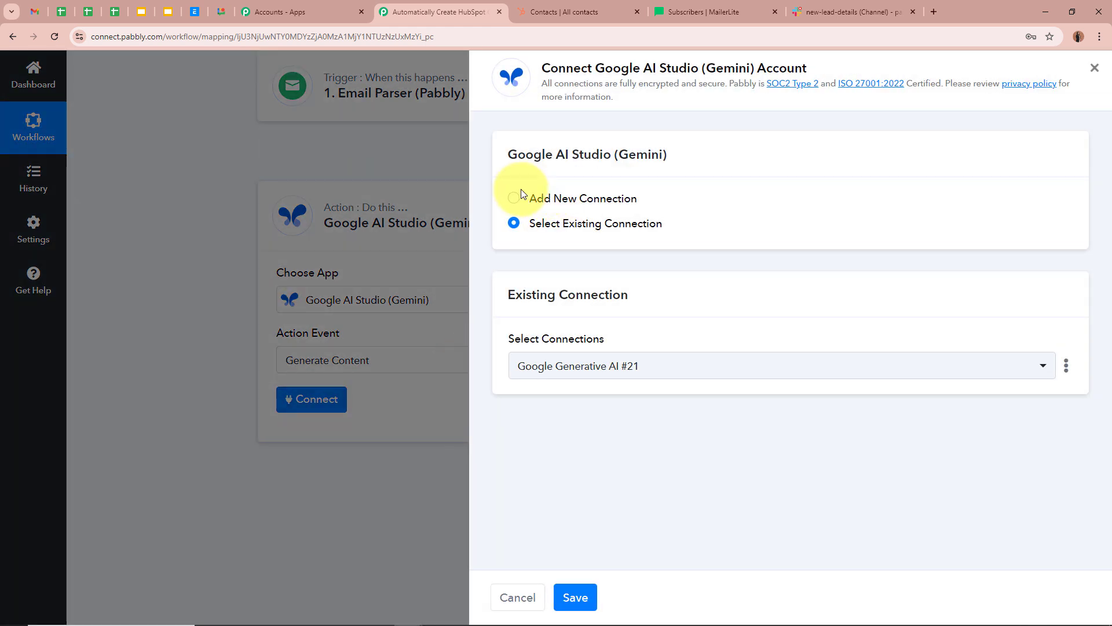
click(515, 199)
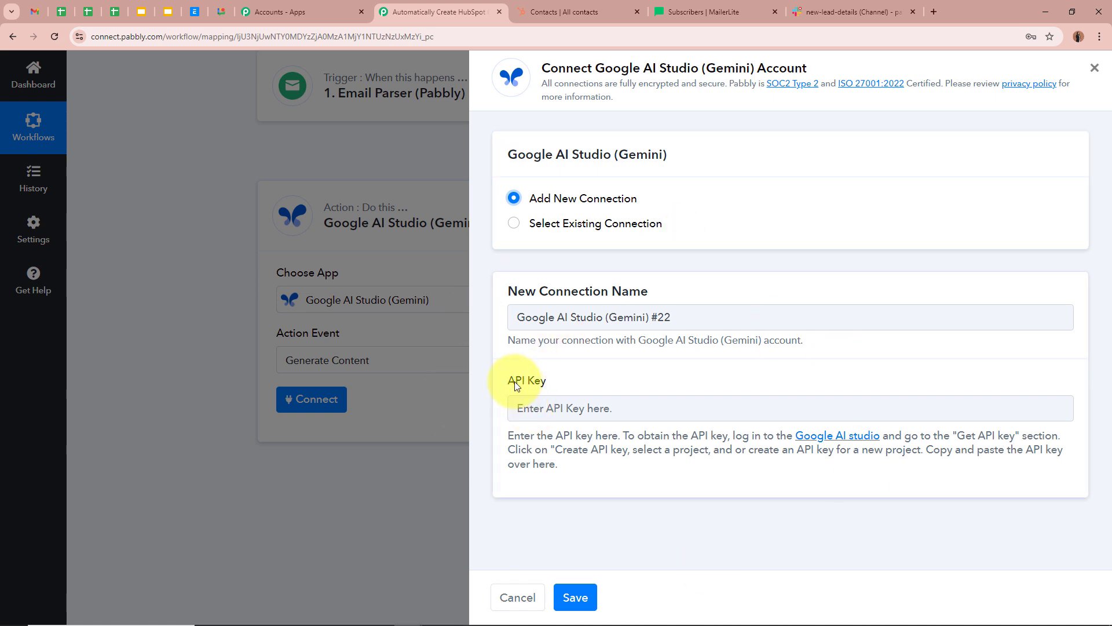
drag(508, 382, 581, 380)
click(582, 380)
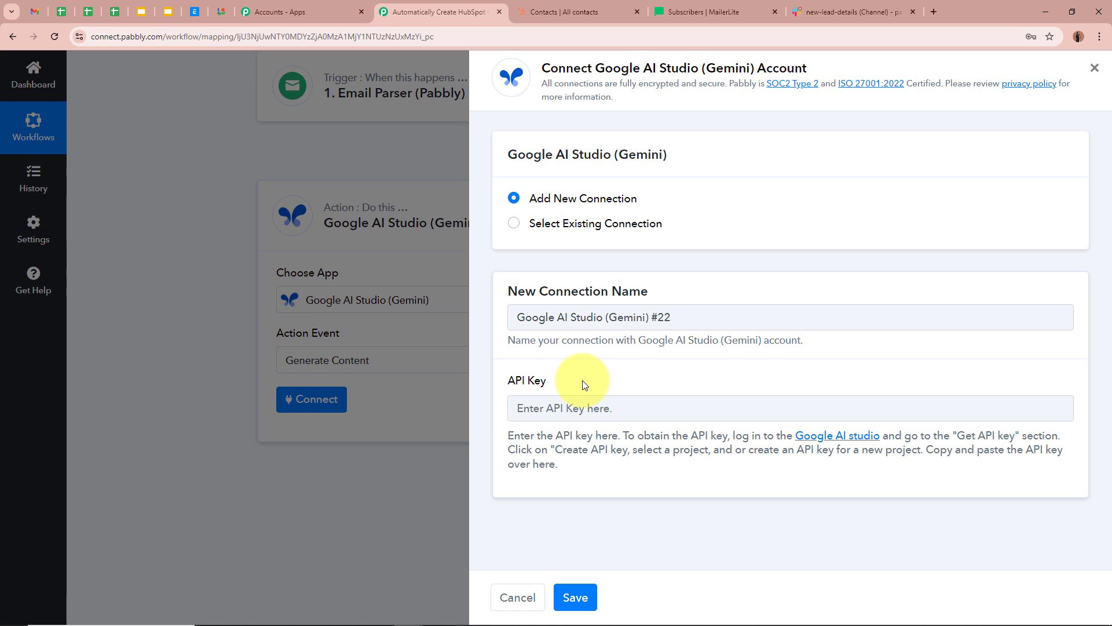
click(856, 436)
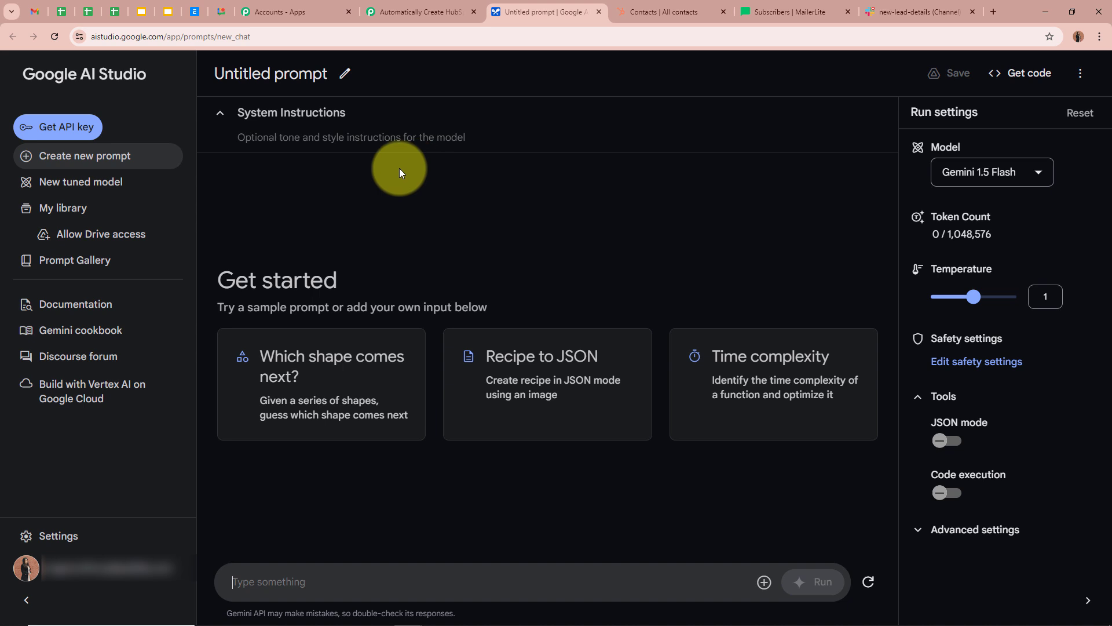
- Create an API key in the Generative Language Client project and copy it
click(65, 134)
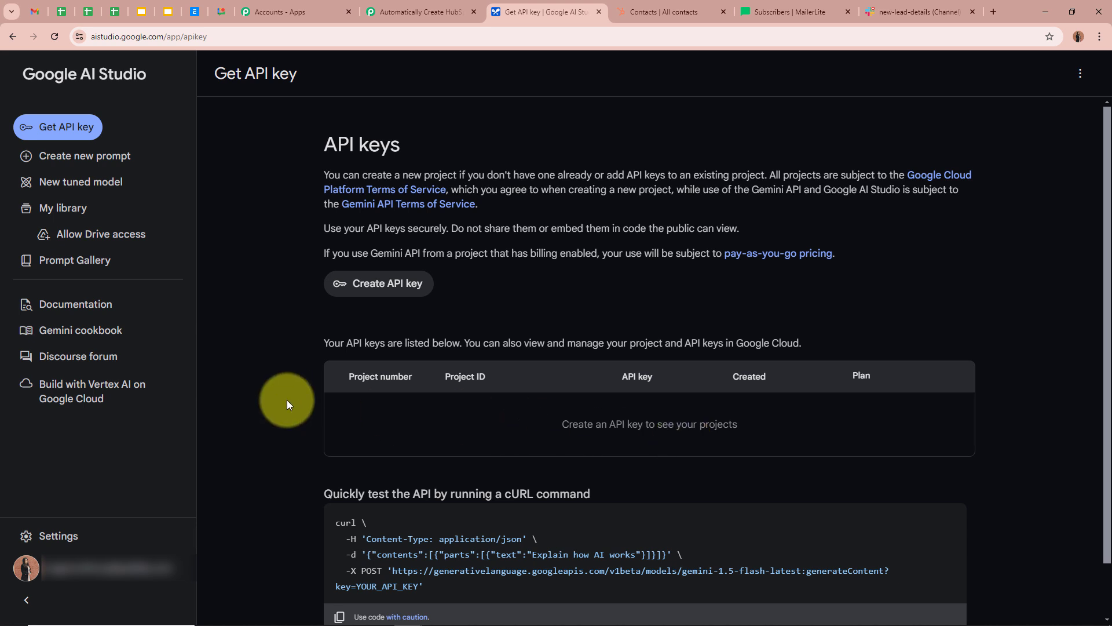
click(335, 285)
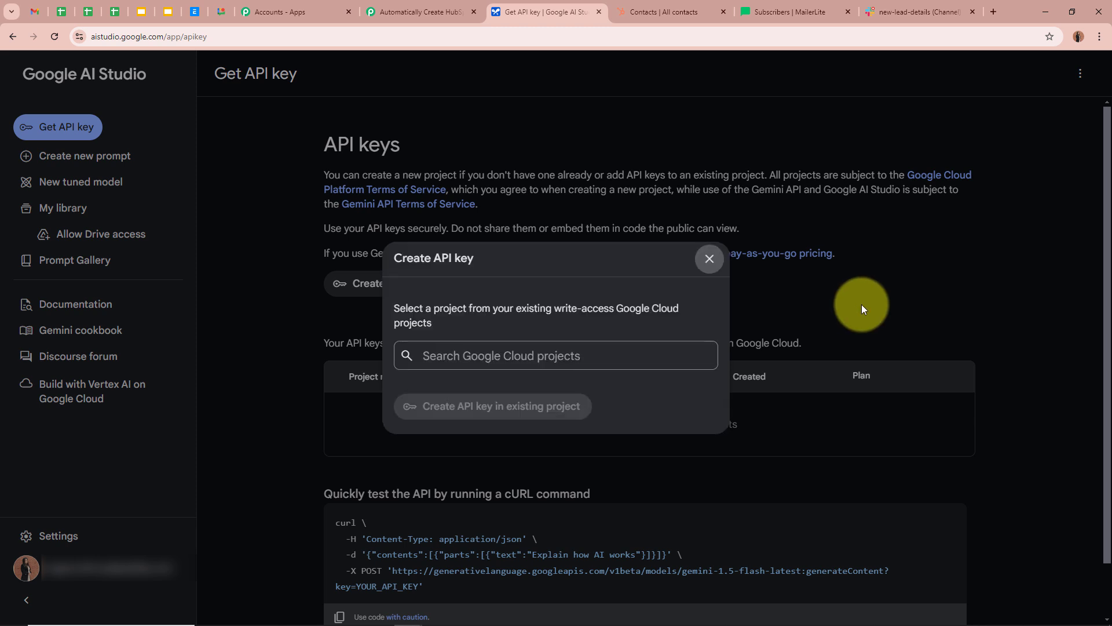
click(504, 357)
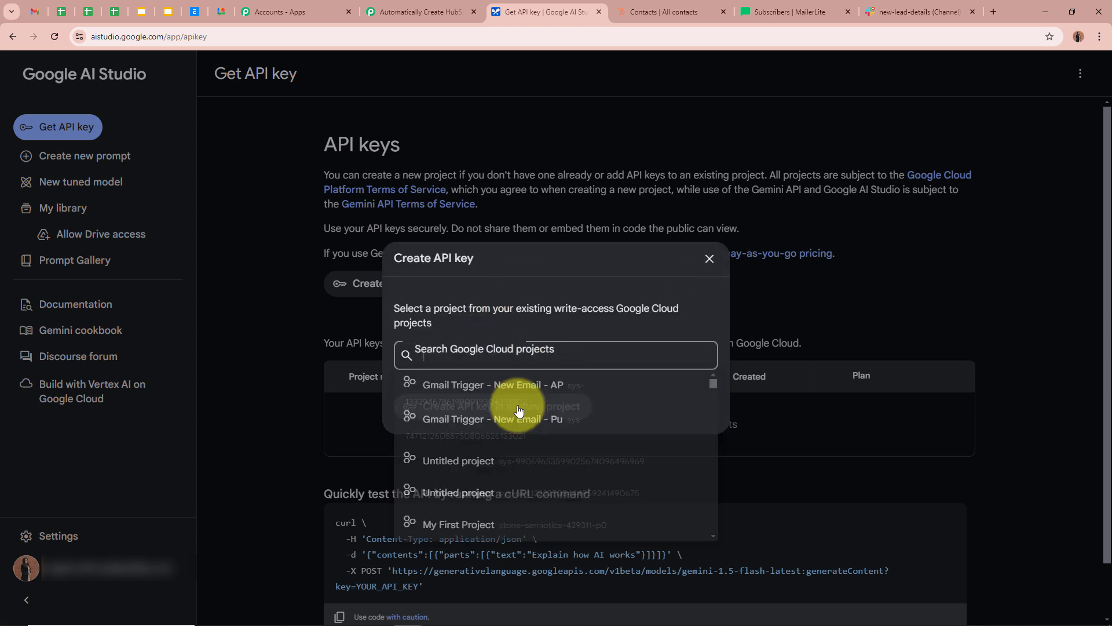
scroll(530, 464, down, 1)
scroll(537, 503, down, 8)
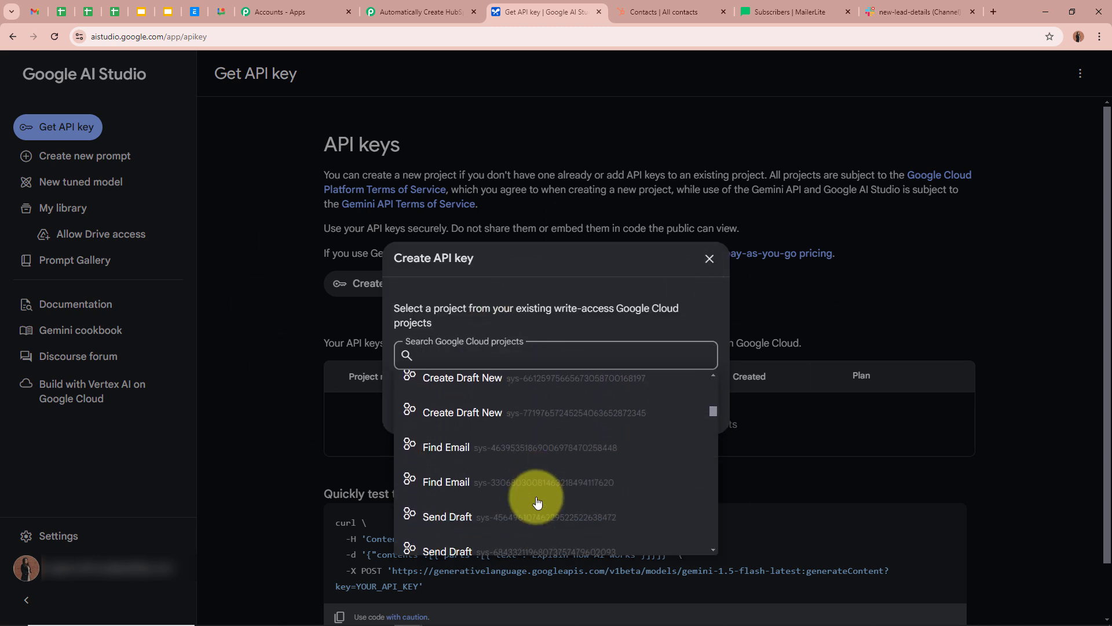
scroll(538, 503, down, 3)
click(509, 412)
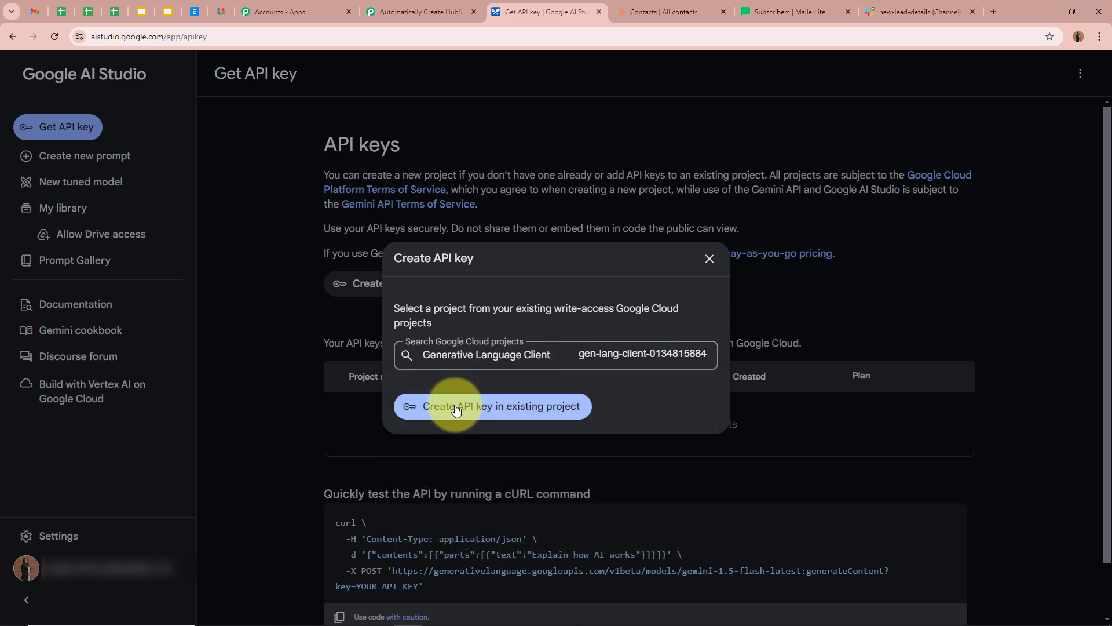
click(559, 412)
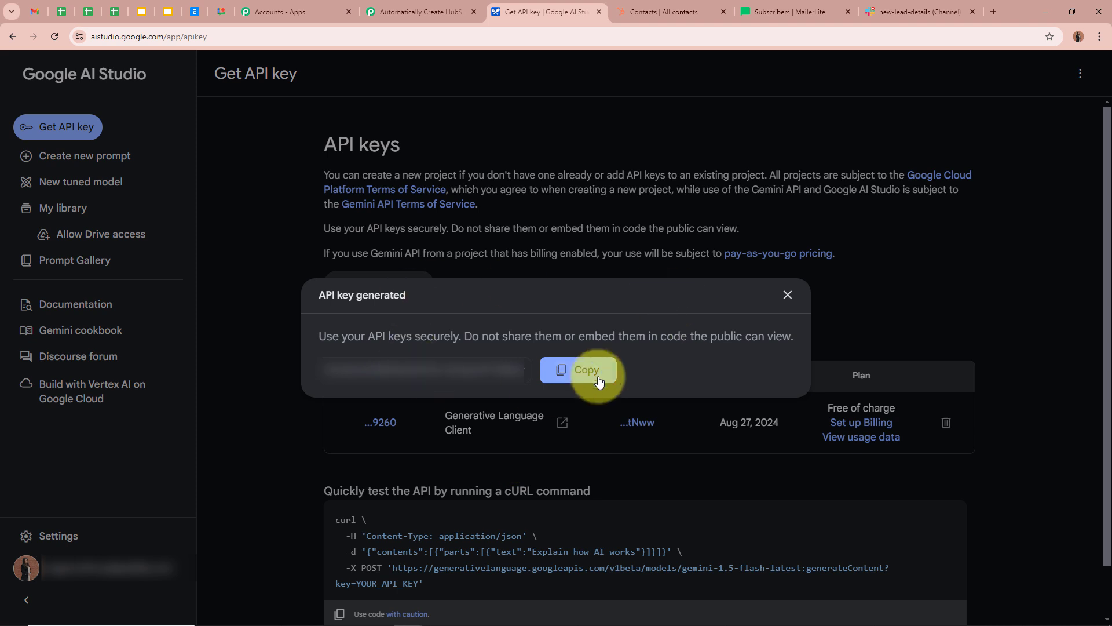
click(581, 370)
click(420, 11)
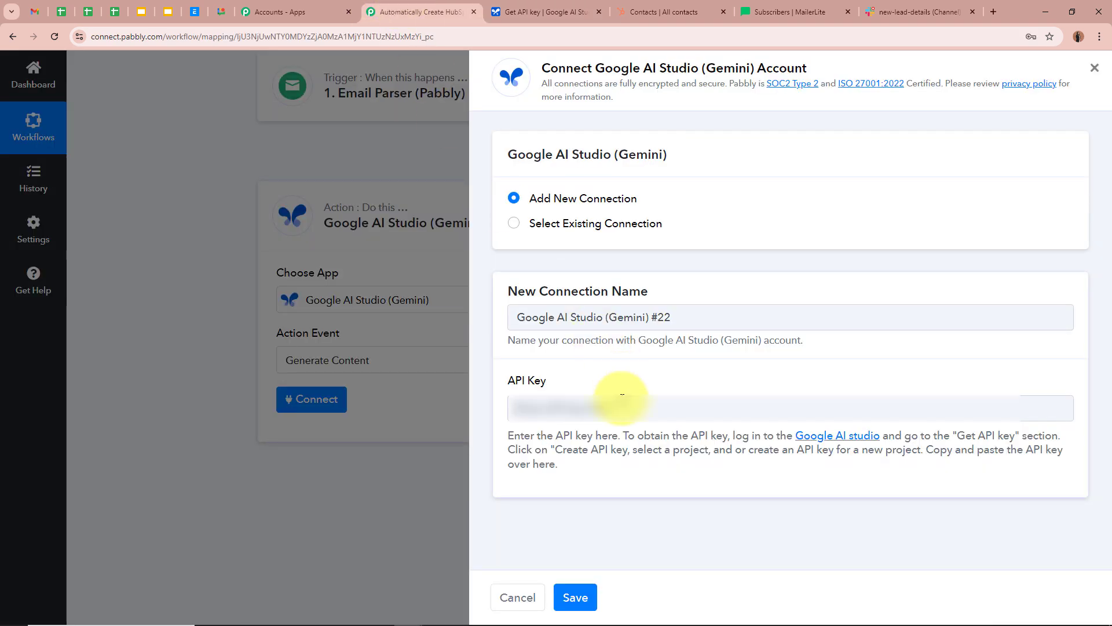
- Paste the copied key into the Gemini connection's API Key field and save the connection
click(622, 396)
key(ctrl+v)
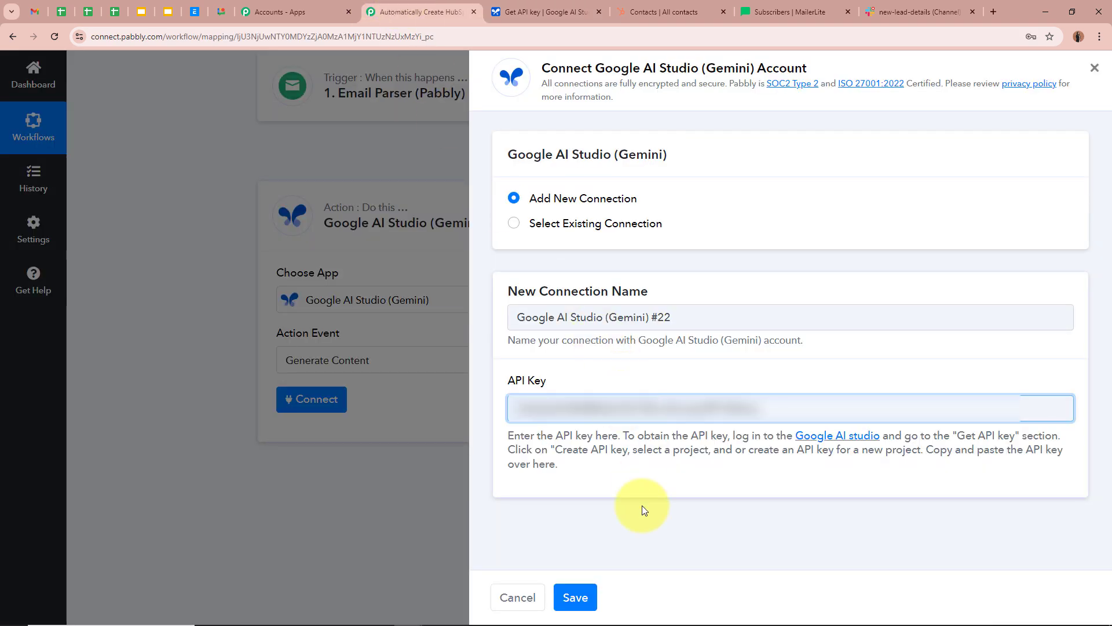
click(574, 605)
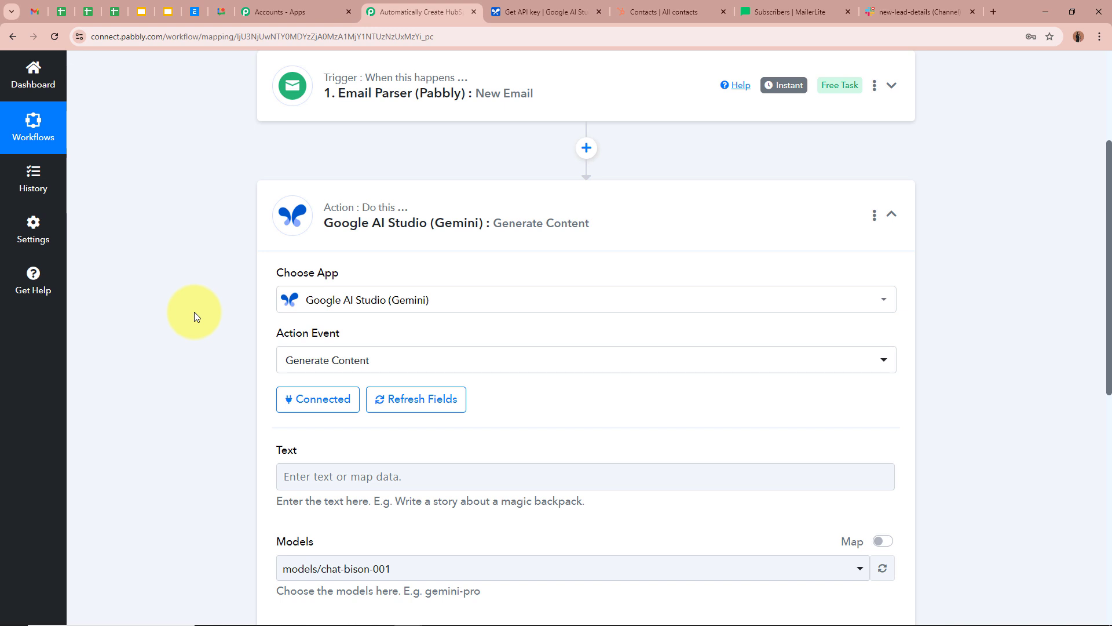
scroll(172, 355, down, 3)
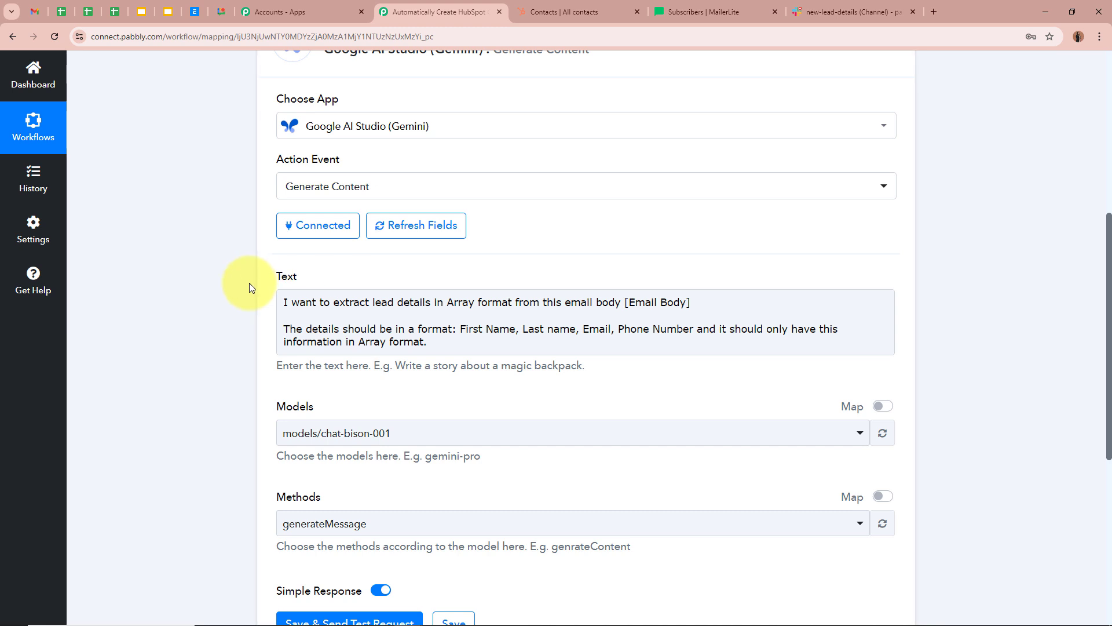
- Swap the prompt's [Email Body] placeholder for the Email Parser's Body Text, found by searching 'Body'
drag(625, 301, 693, 303)
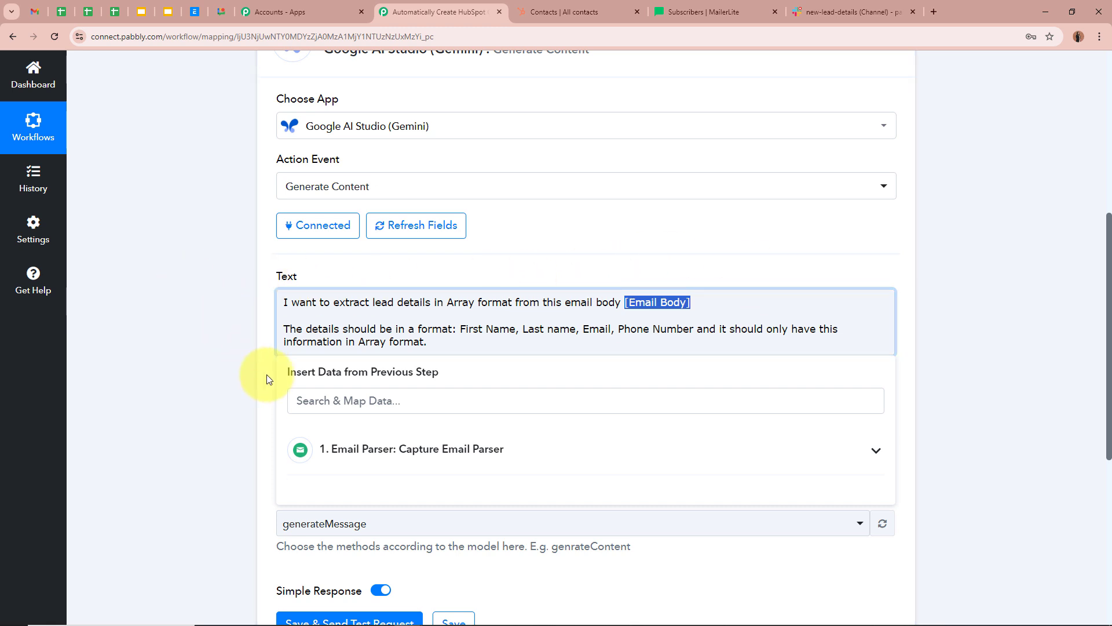
scroll(181, 330, up, 5)
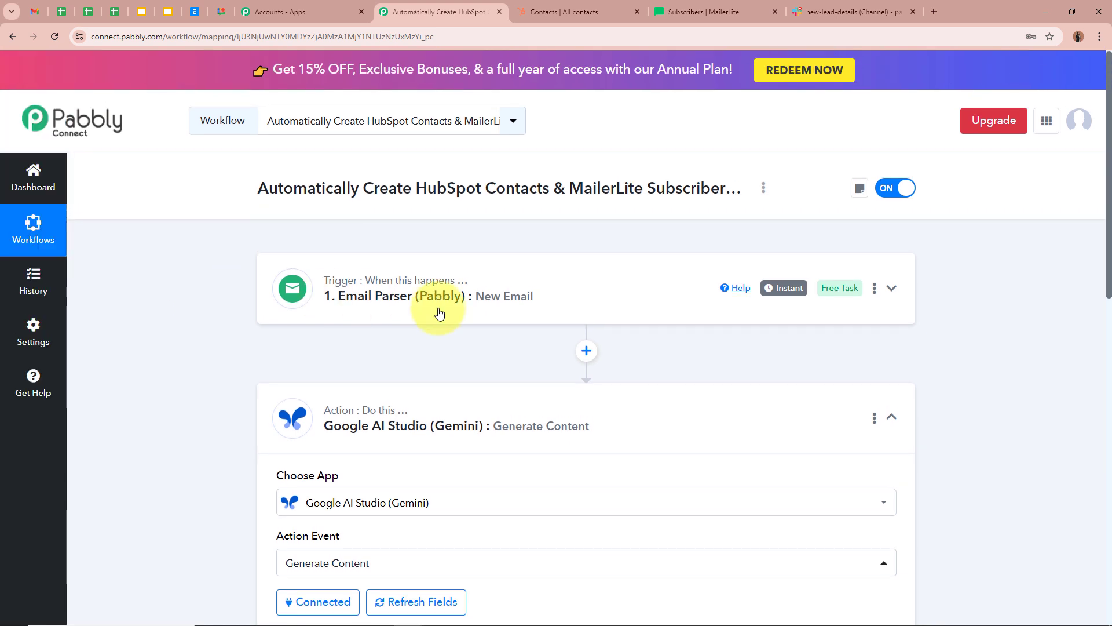
scroll(504, 319, down, 2)
scroll(512, 320, down, 5)
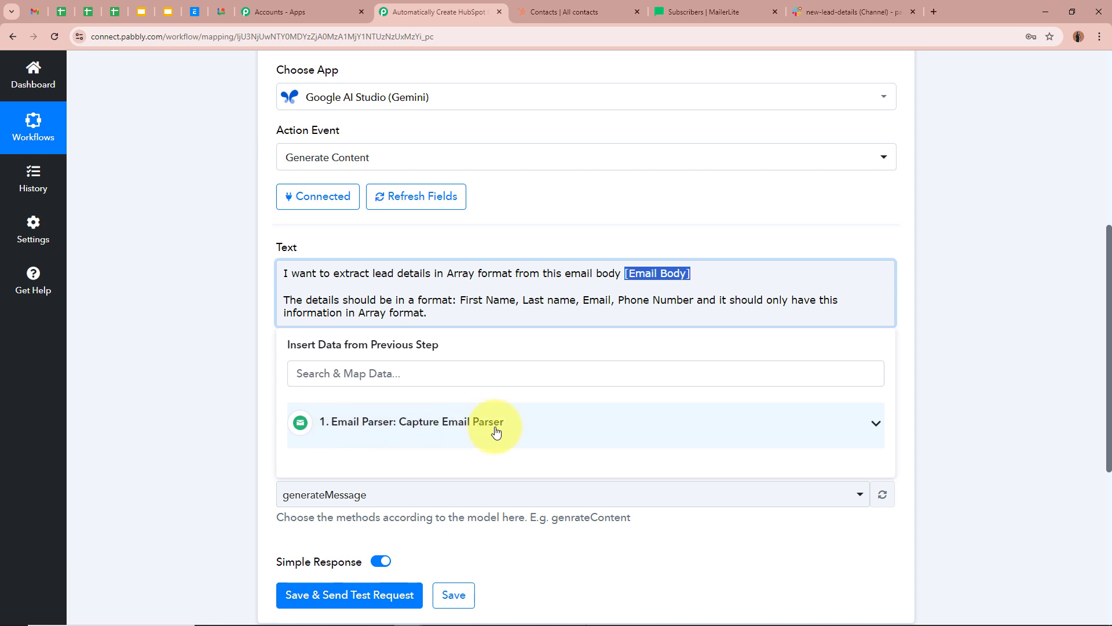
click(517, 429)
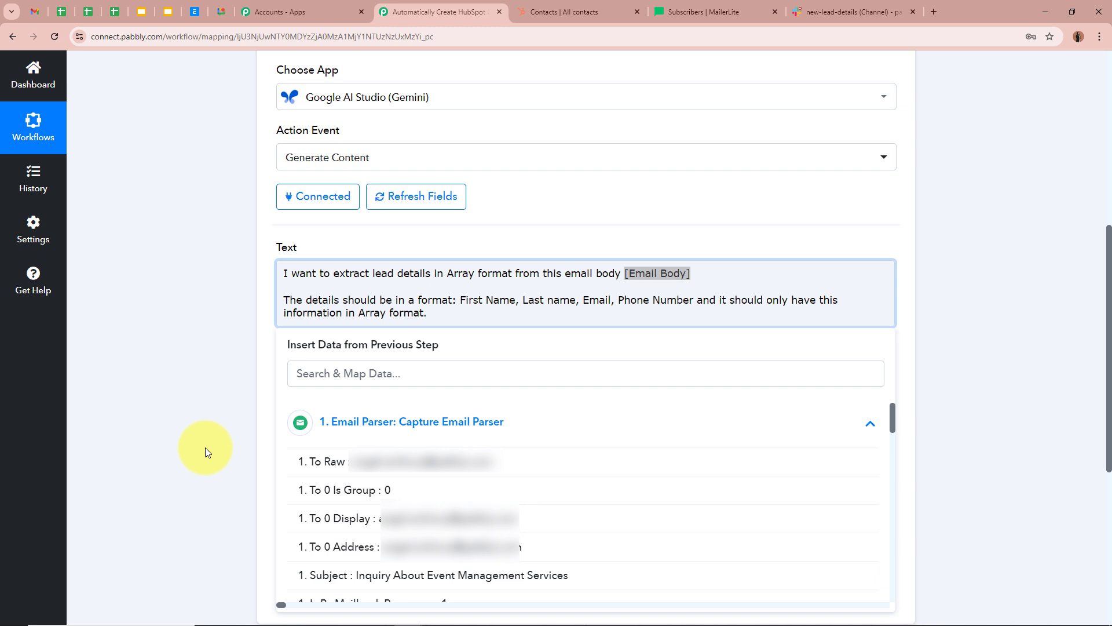
click(301, 431)
click(418, 378)
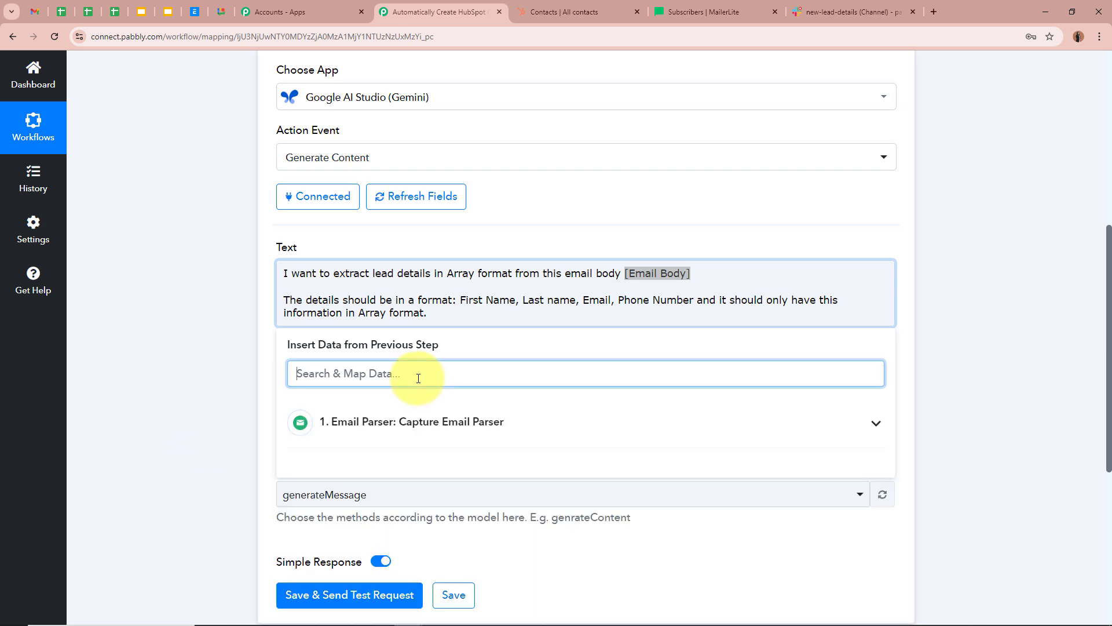
text(Body)
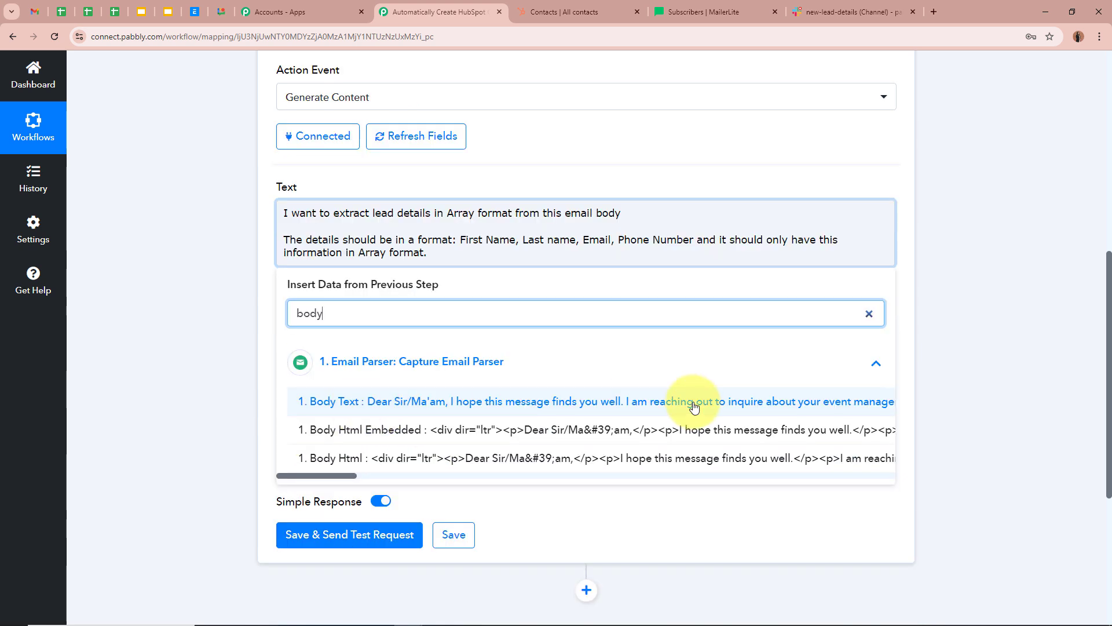
click(695, 407)
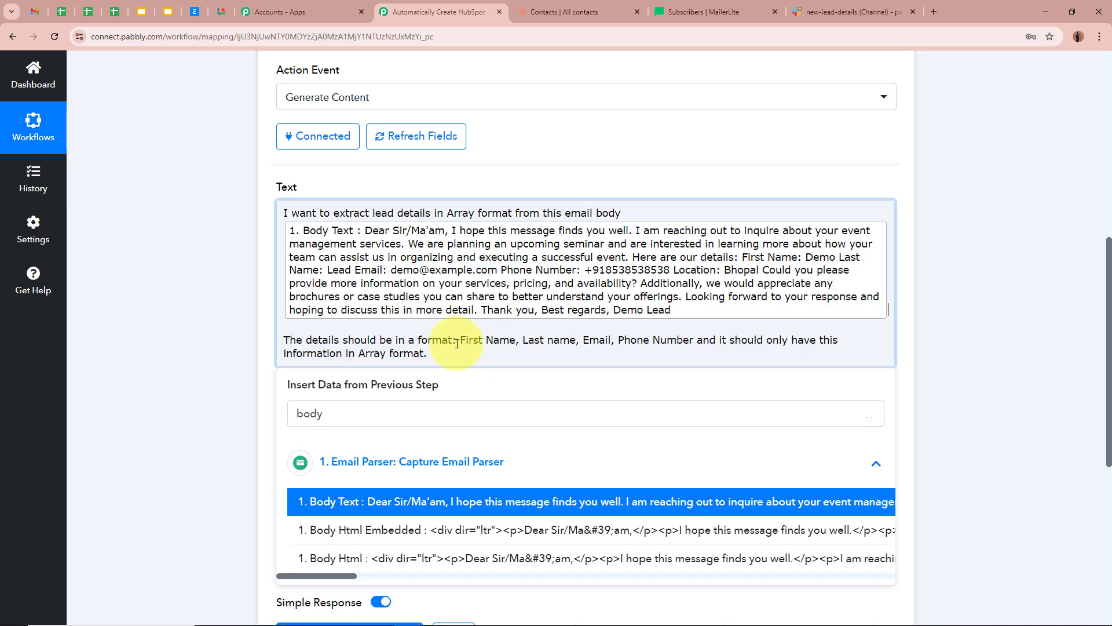
click(237, 280)
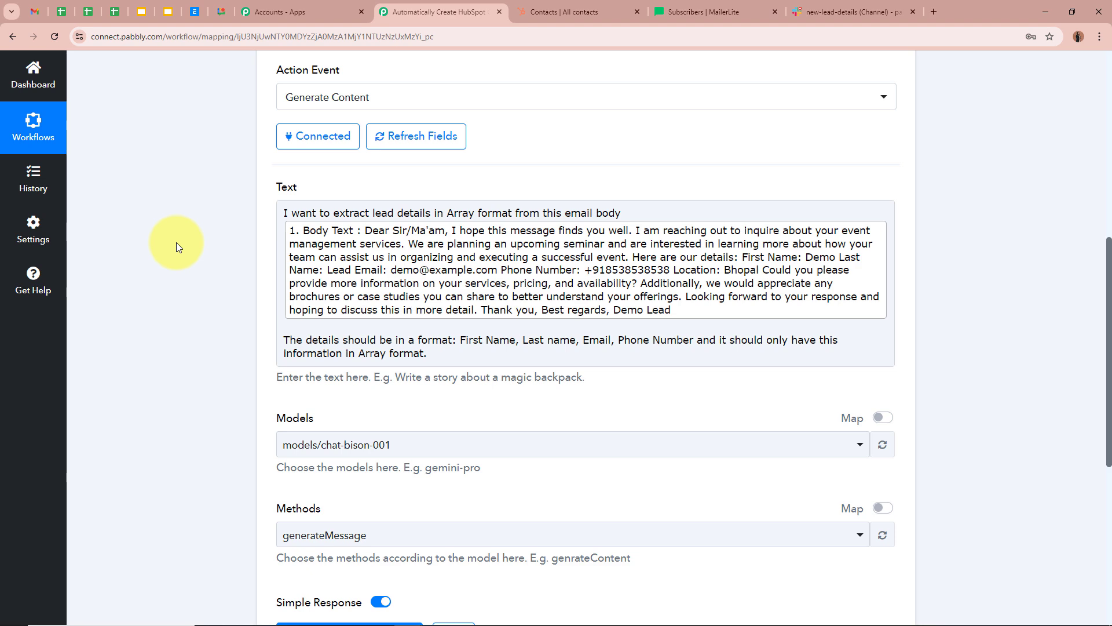
- Set the Gemini step's model to models/gemini-pro and keep generateContent as the method
scroll(208, 253, up, 7)
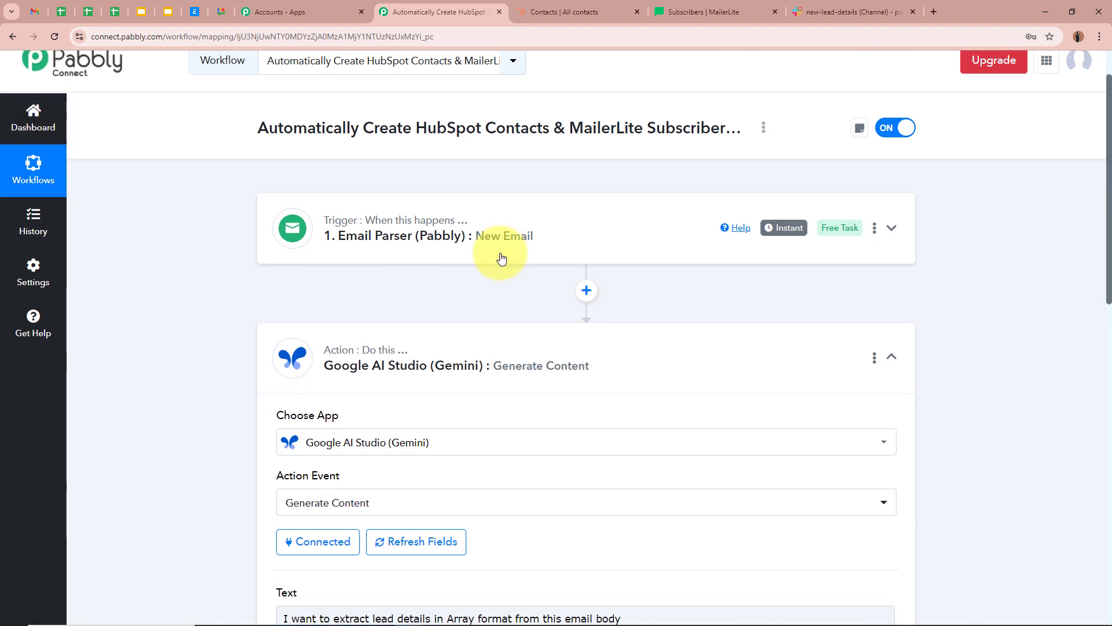
scroll(543, 251, down, 7)
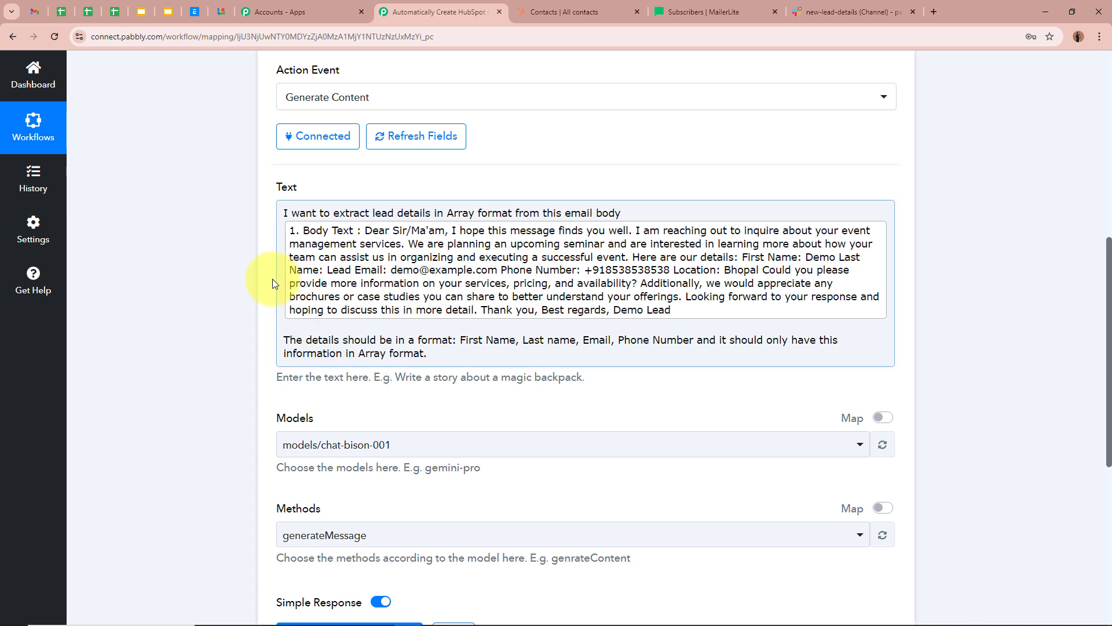
scroll(193, 316, down, 2)
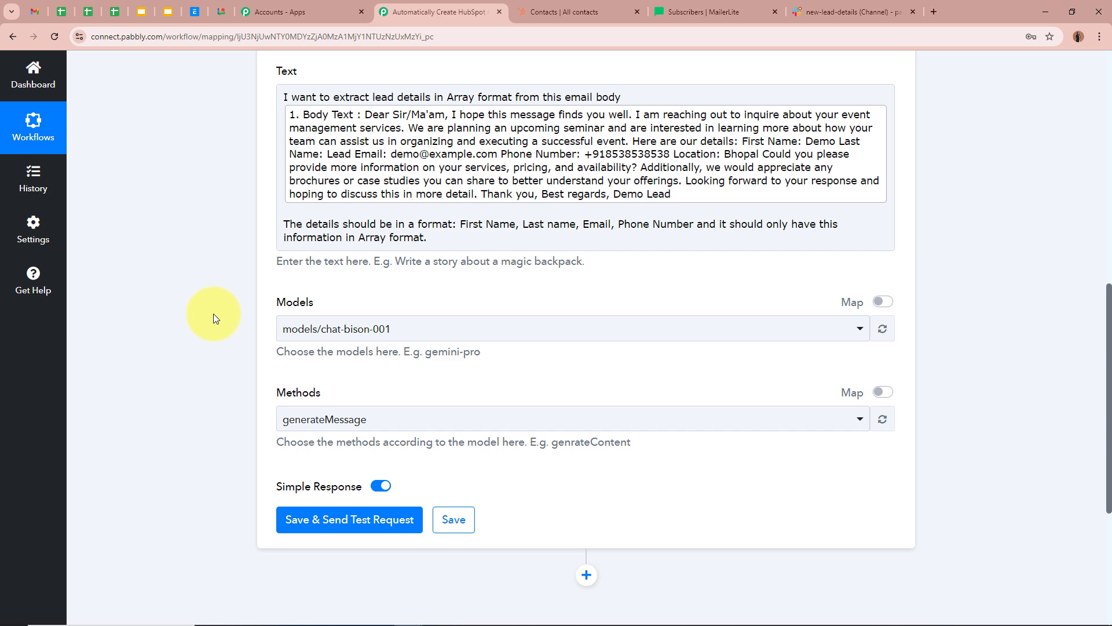
click(489, 327)
click(394, 533)
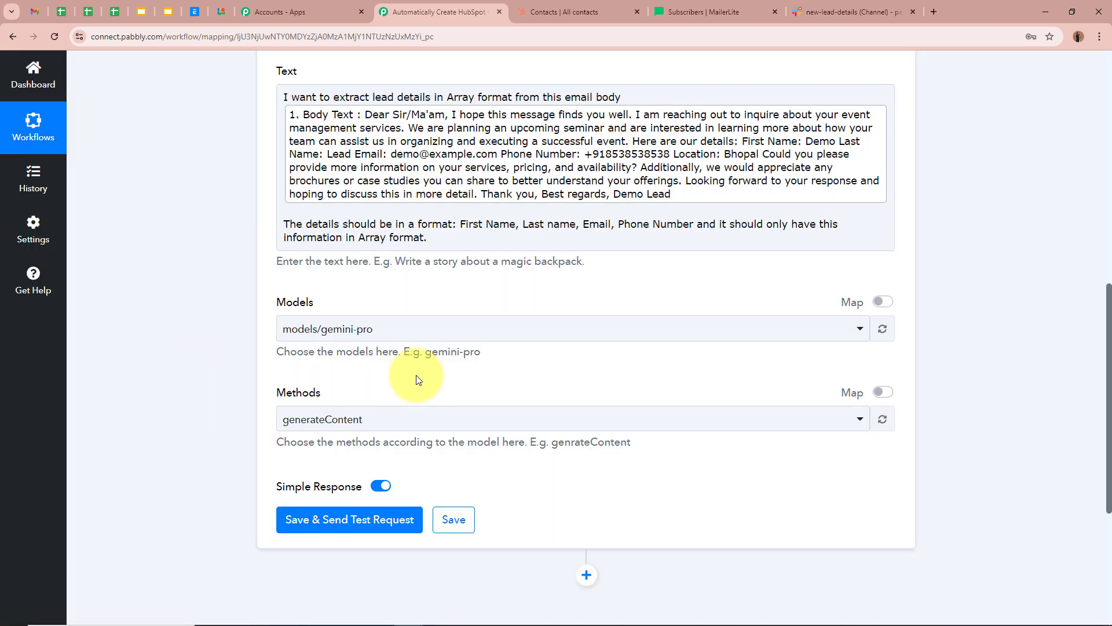
click(373, 421)
click(372, 490)
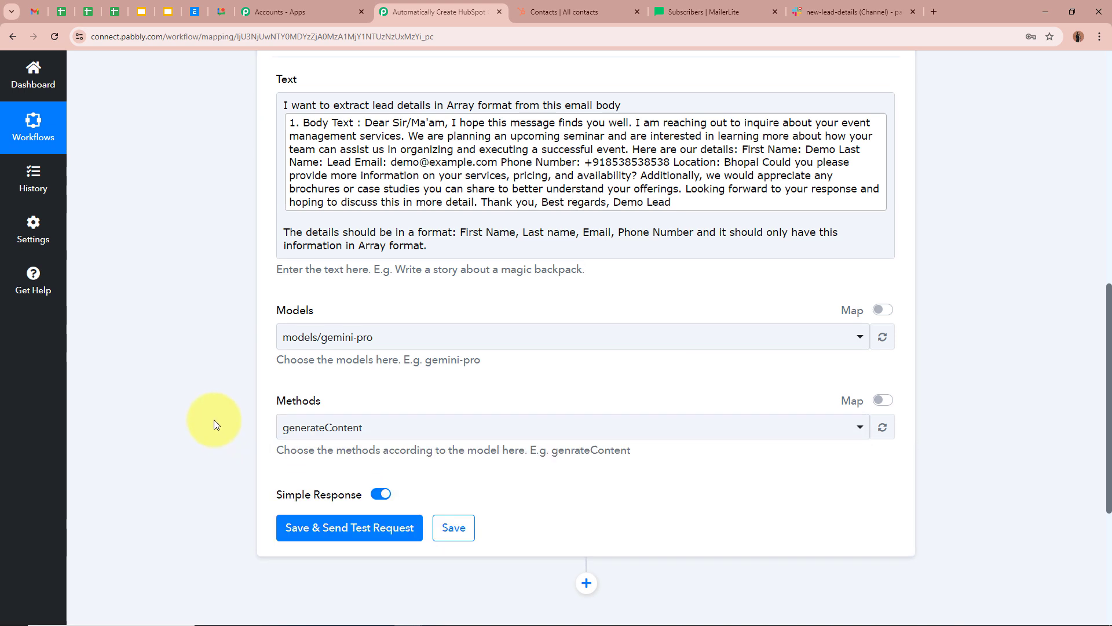
scroll(214, 419, up, 2)
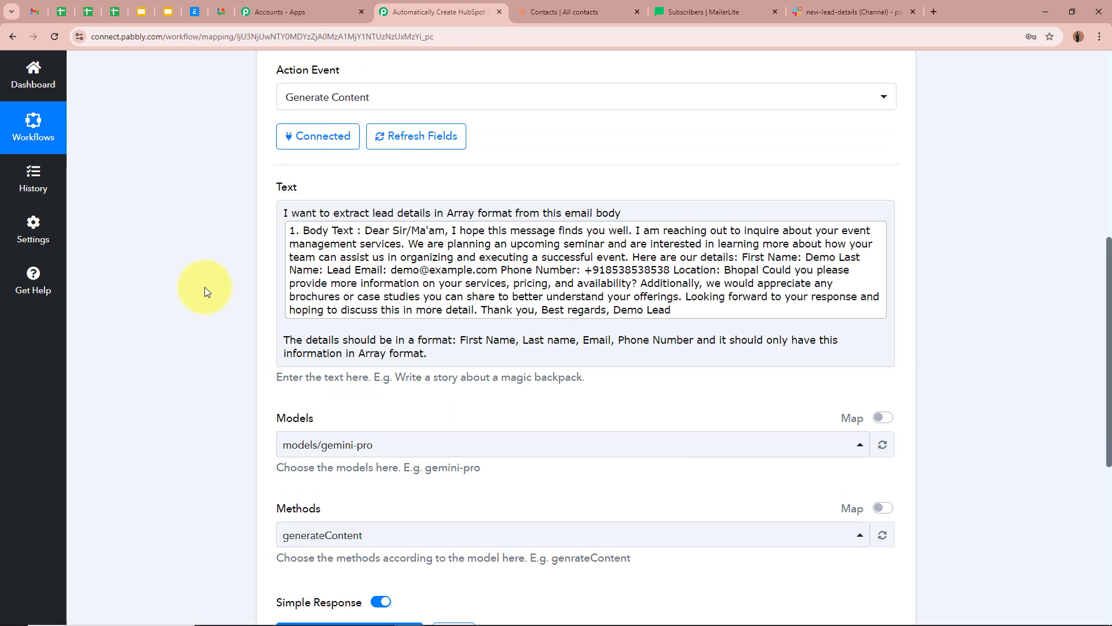
scroll(204, 287, down, 3)
scroll(211, 293, up, 2)
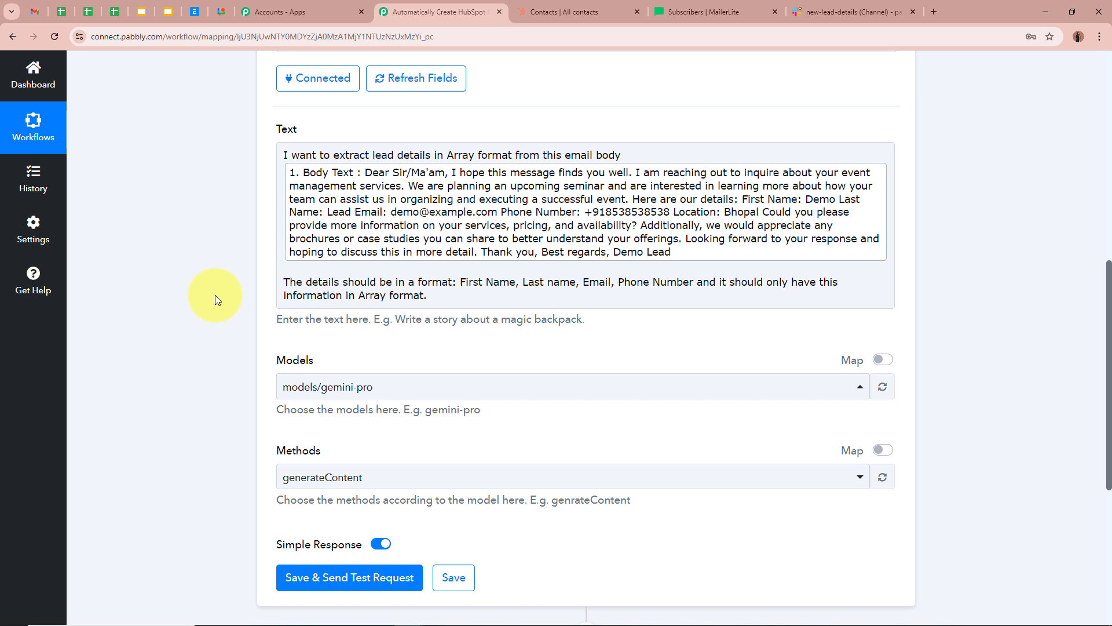
scroll(214, 297, down, 5)
- Test the Gemini step and check the returned first name, last name, email and phone values
click(300, 300)
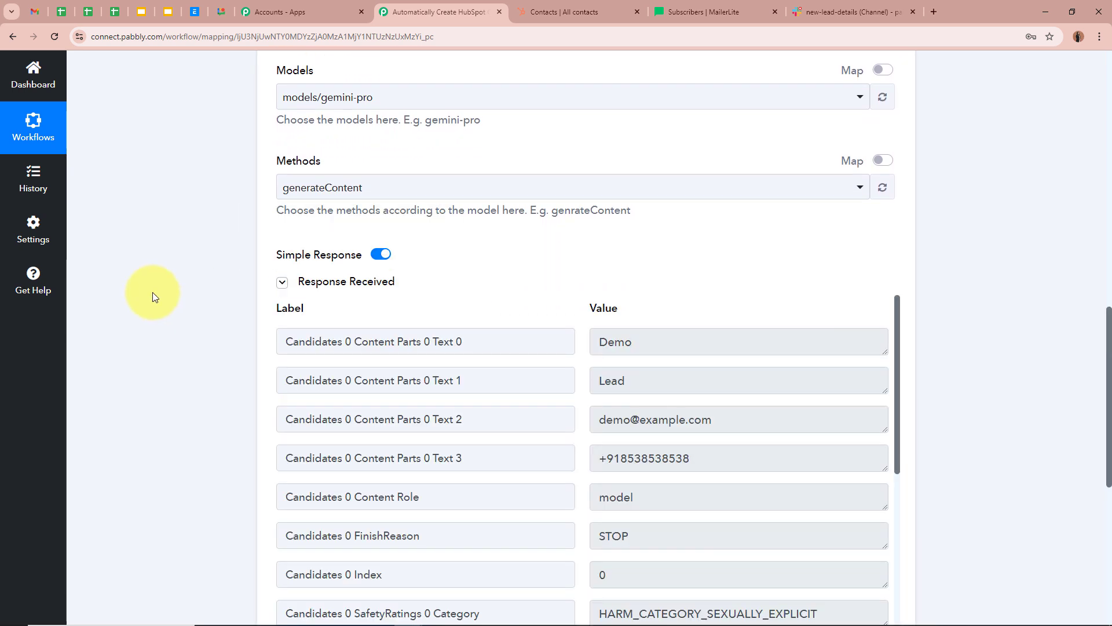
scroll(153, 295, down, 2)
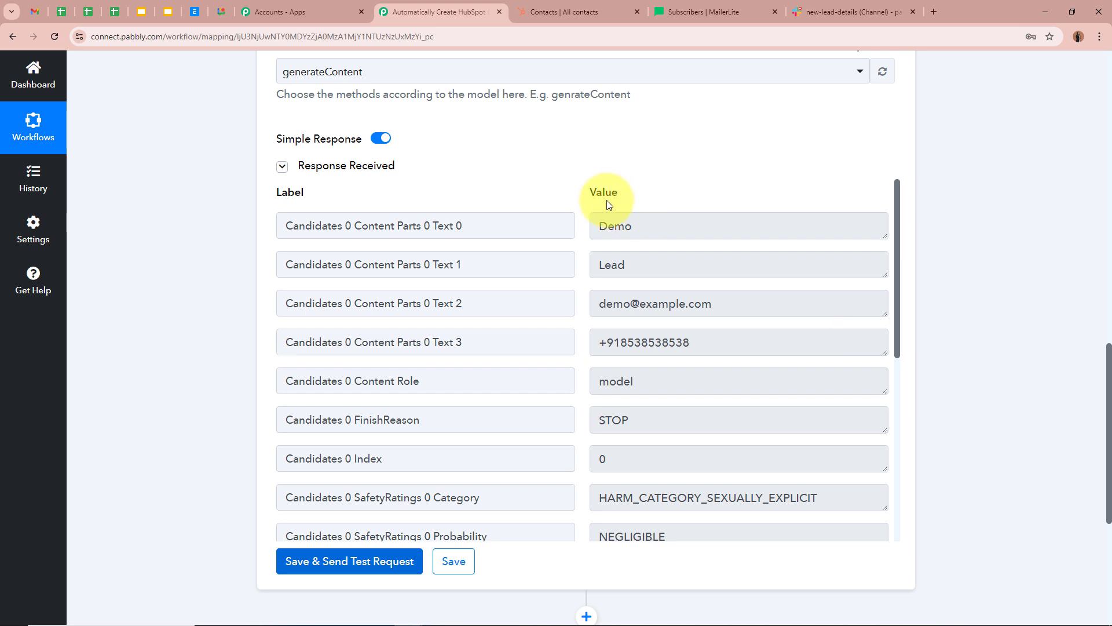
drag(651, 226, 597, 225)
drag(658, 265, 541, 266)
drag(713, 303, 498, 304)
drag(710, 345, 540, 348)
click(1081, 360)
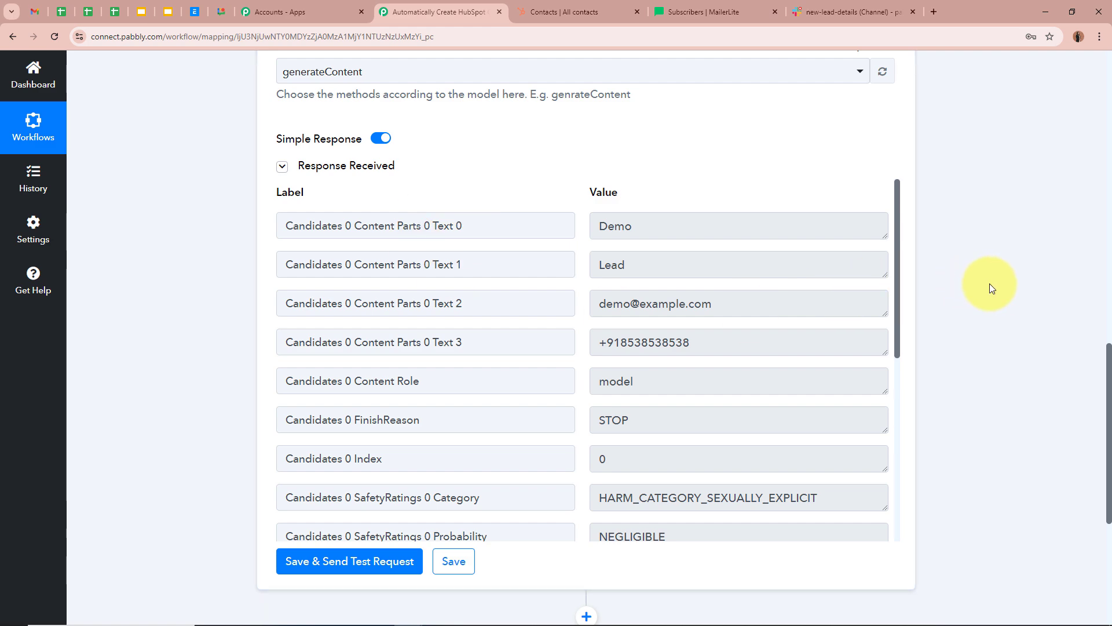
scroll(997, 300, up, 15)
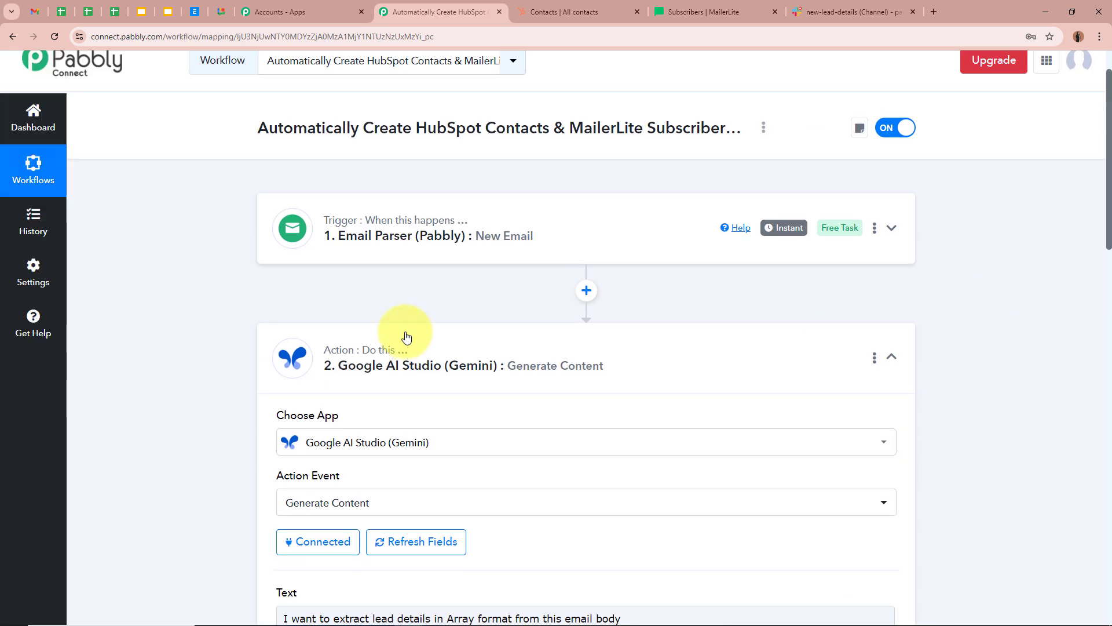
- Collapse the Gemini step and add a HubSpot CRM step with the Create a Contact action
click(755, 360)
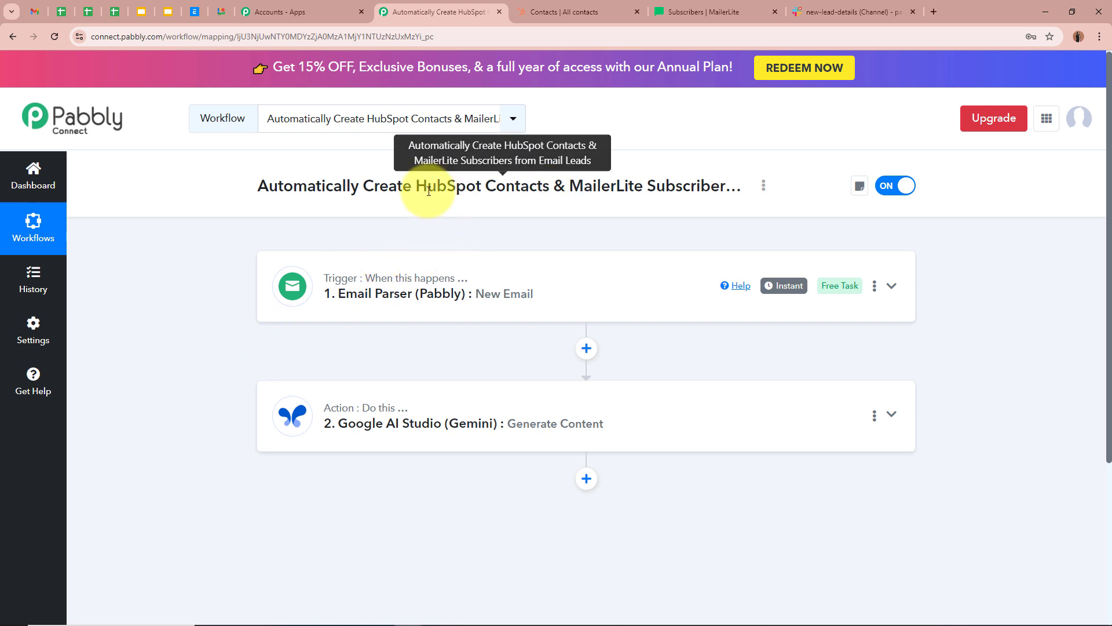
click(586, 478)
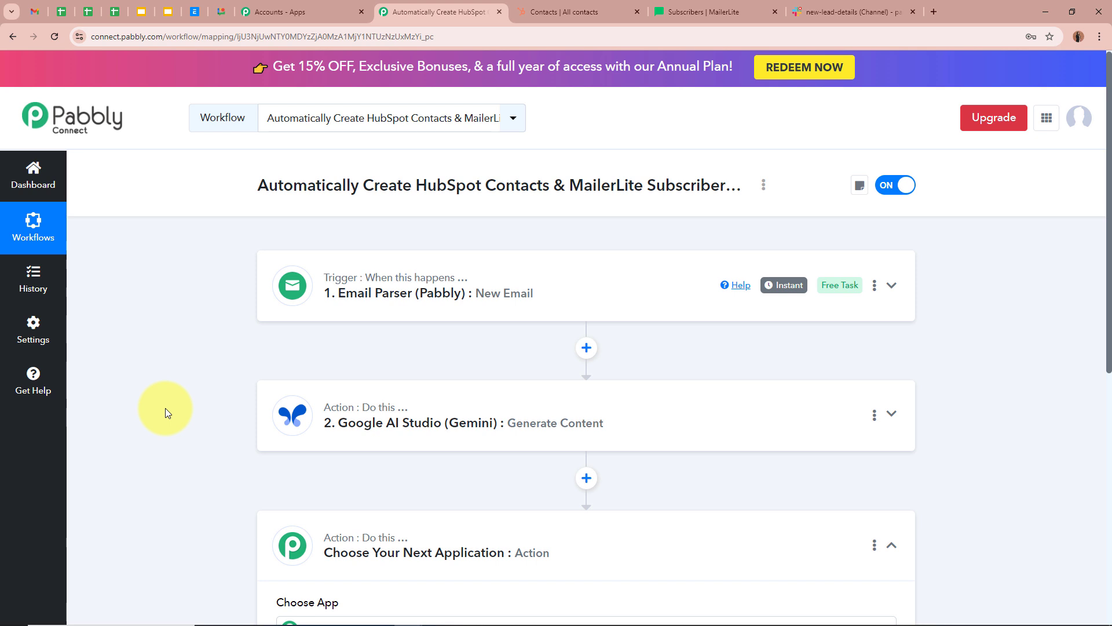
text(Hub)
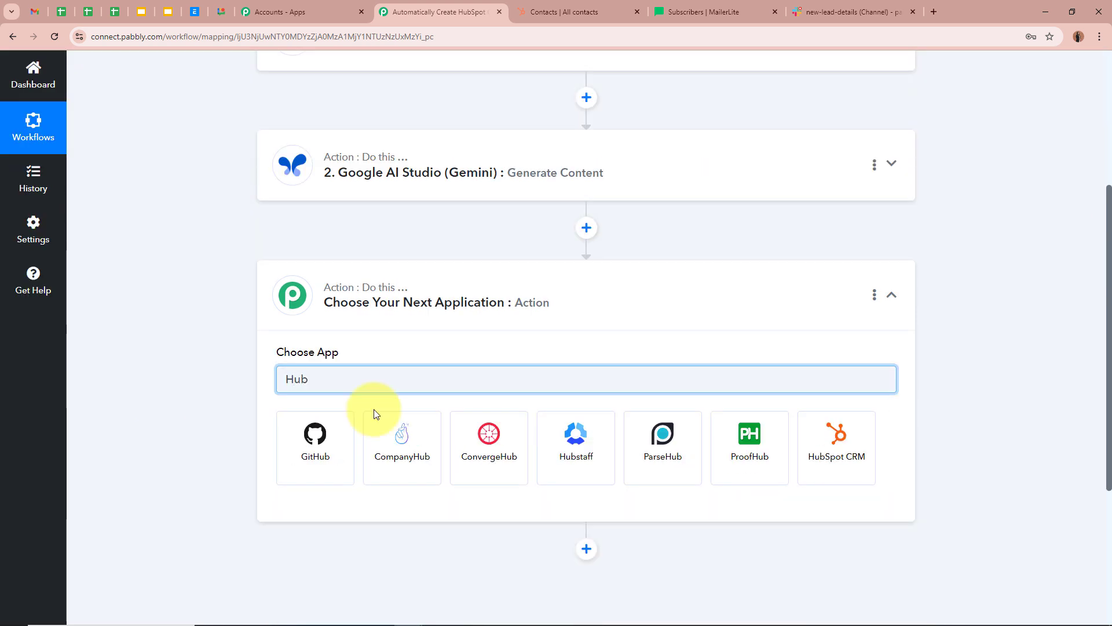
click(834, 445)
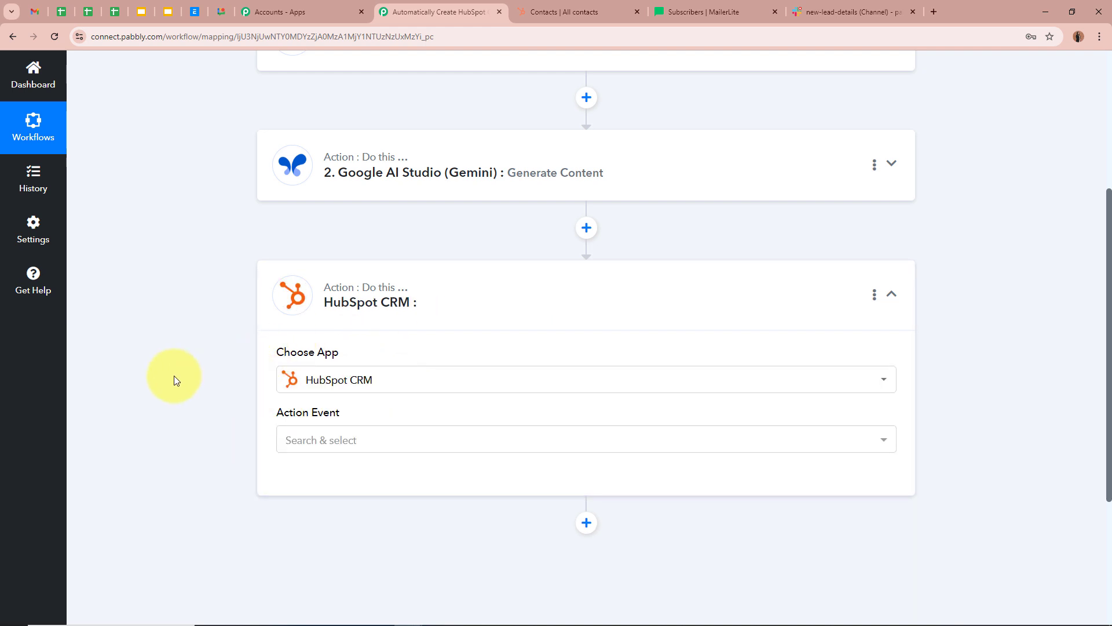
click(347, 440)
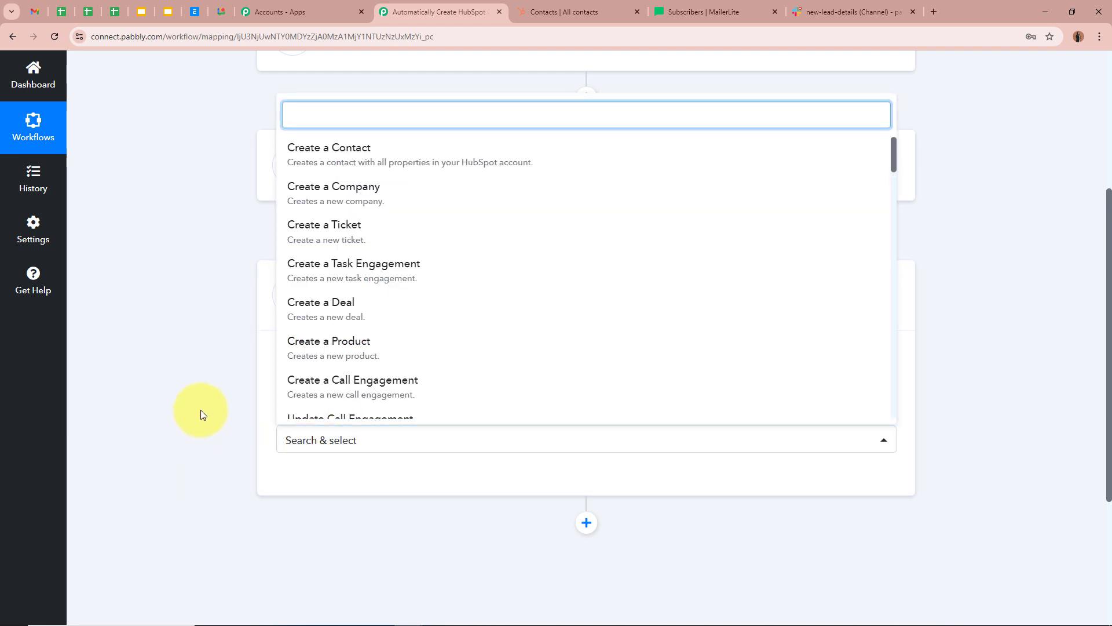
click(427, 177)
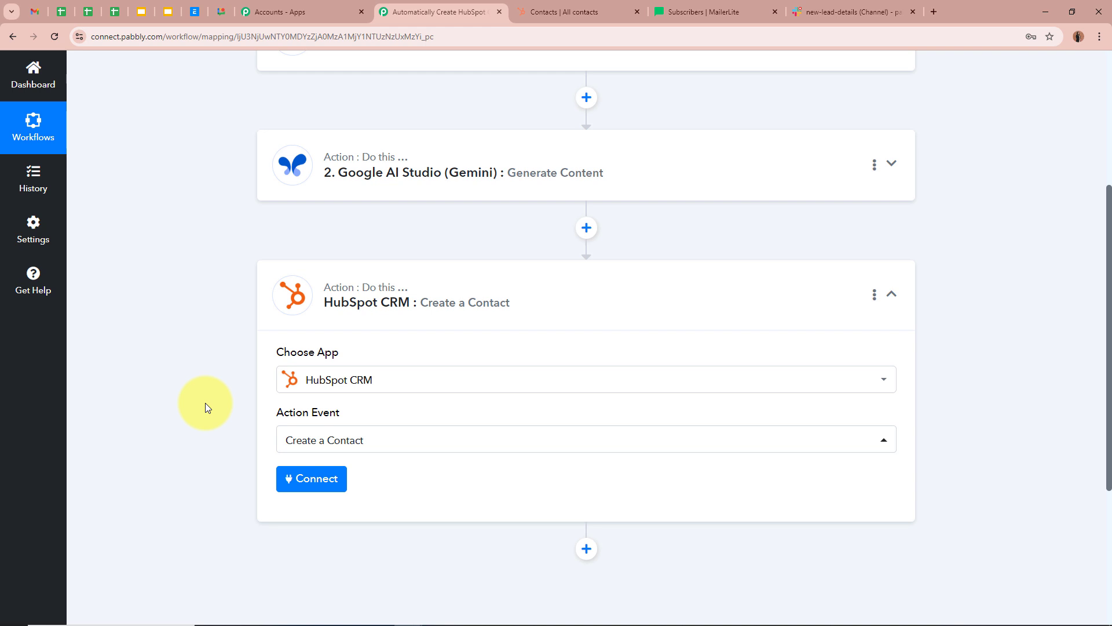
scroll(205, 403, up, 3)
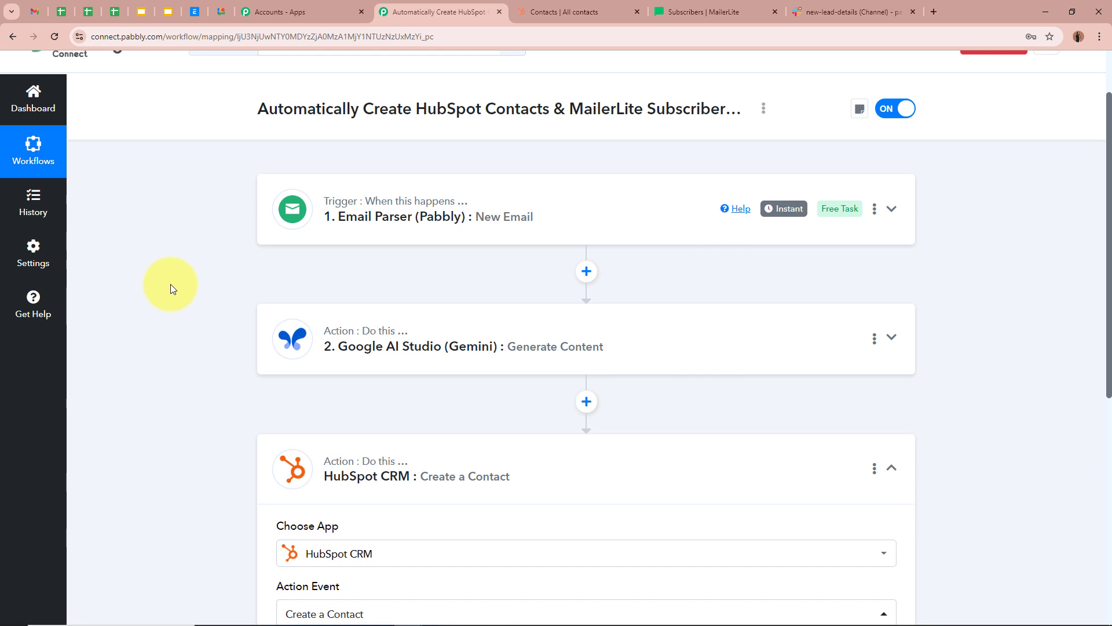
- Insert a Filter (Pabbly) step between the Gemini and HubSpot CRM steps
click(276, 375)
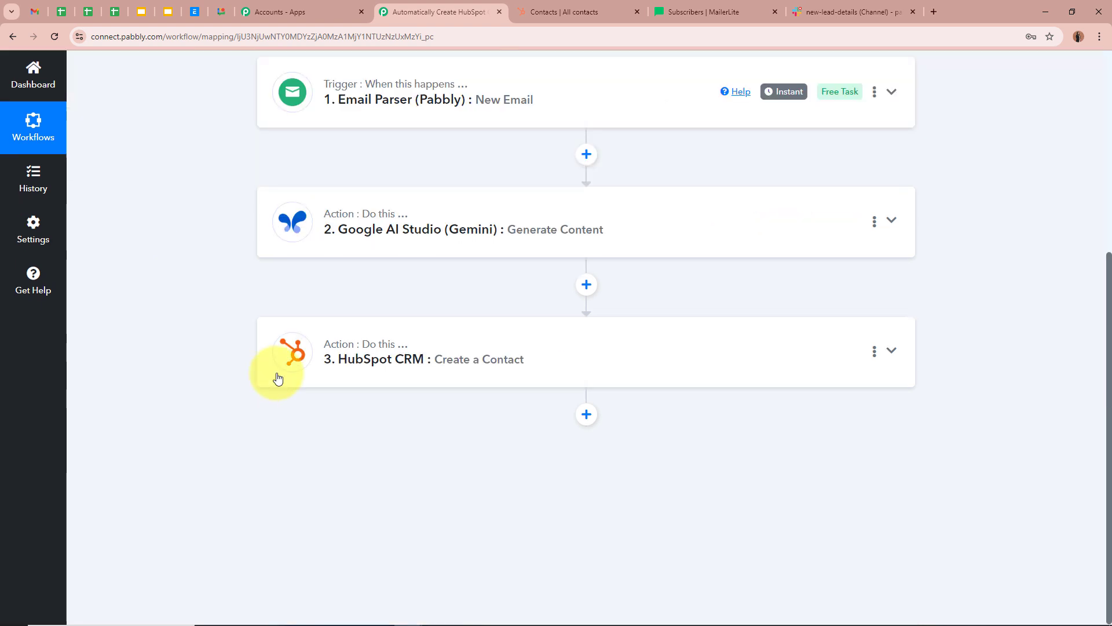
click(585, 284)
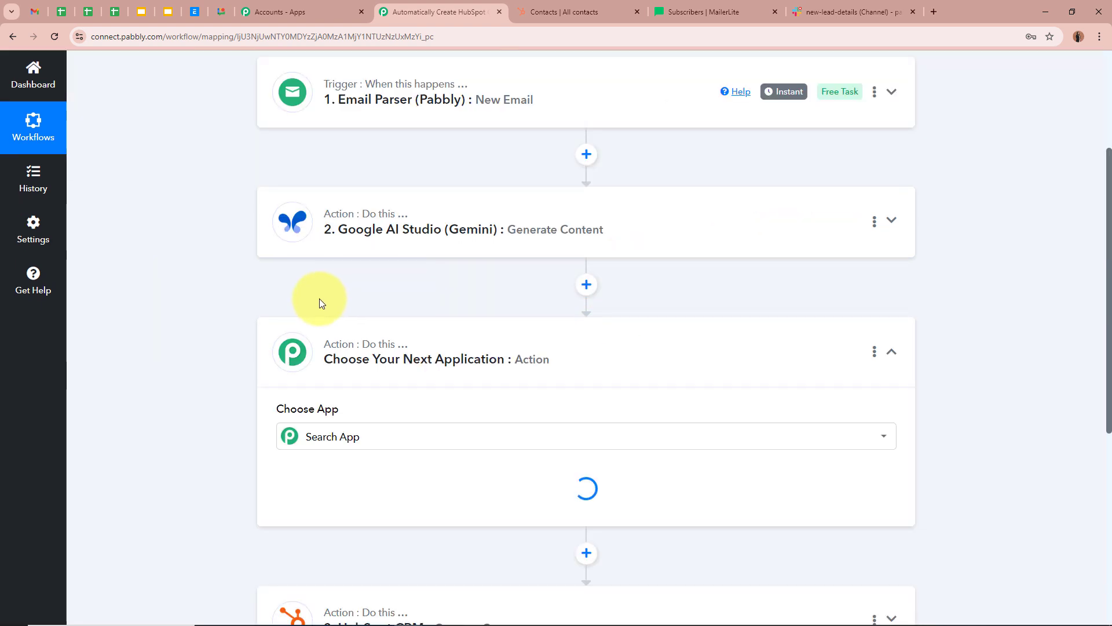
click(319, 302)
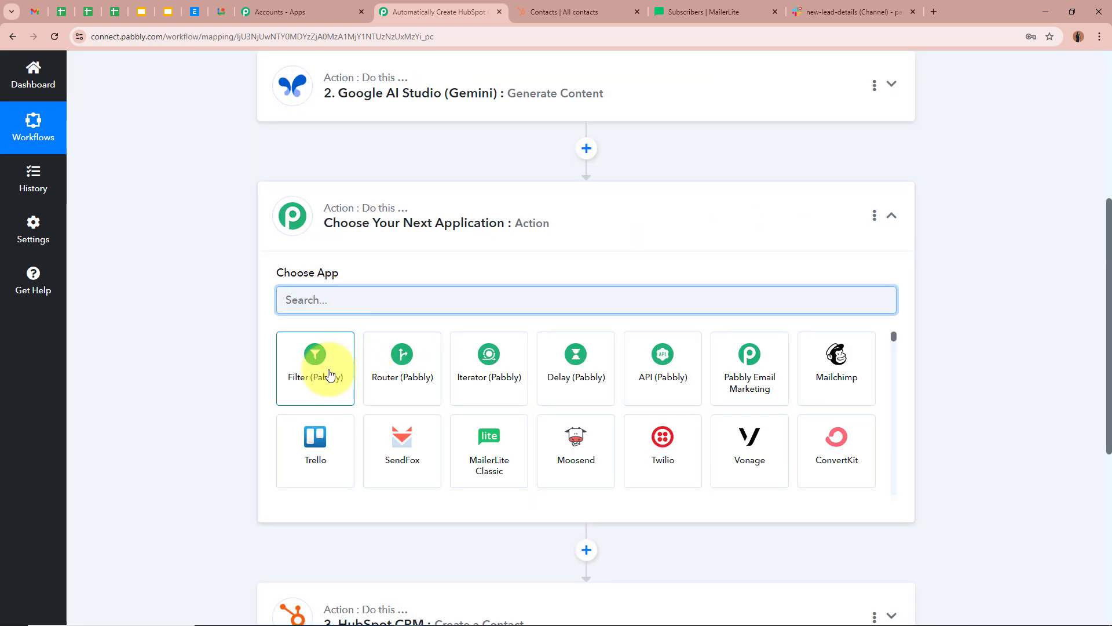
click(315, 355)
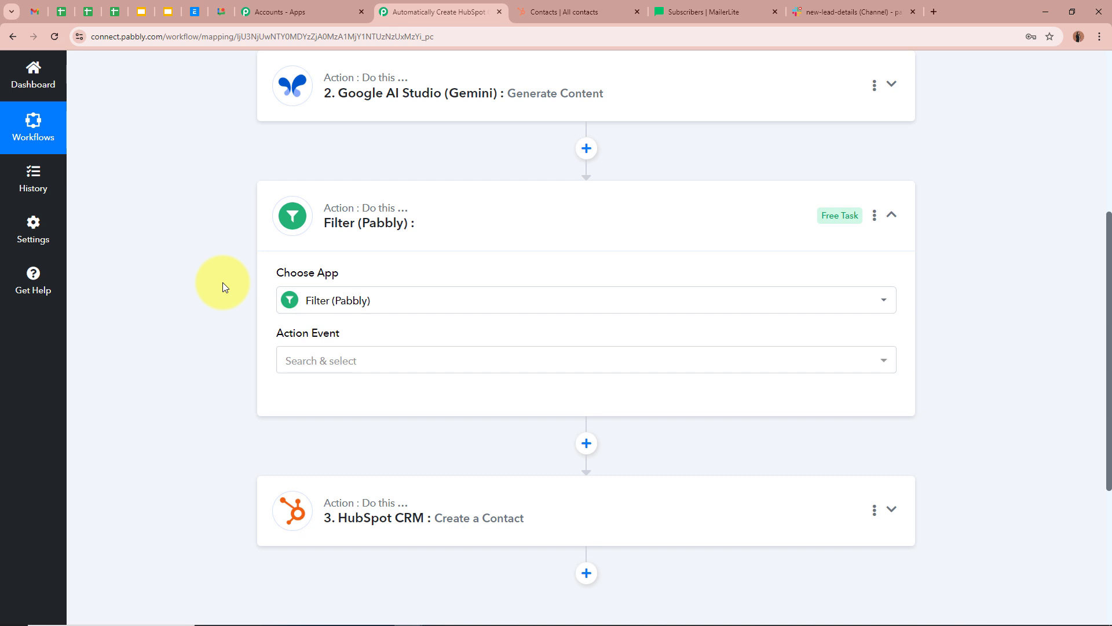
- Check the extracted email in Gemini's response, then expand the HubSpot CRM step
click(614, 94)
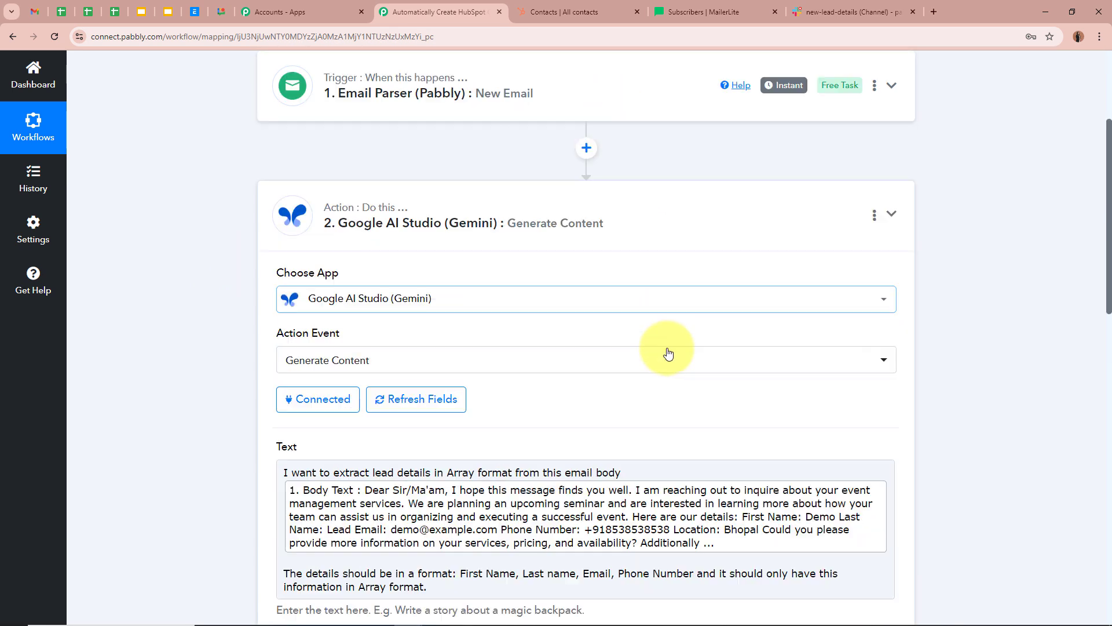
scroll(666, 350, down, 5)
scroll(669, 353, down, 3)
click(281, 403)
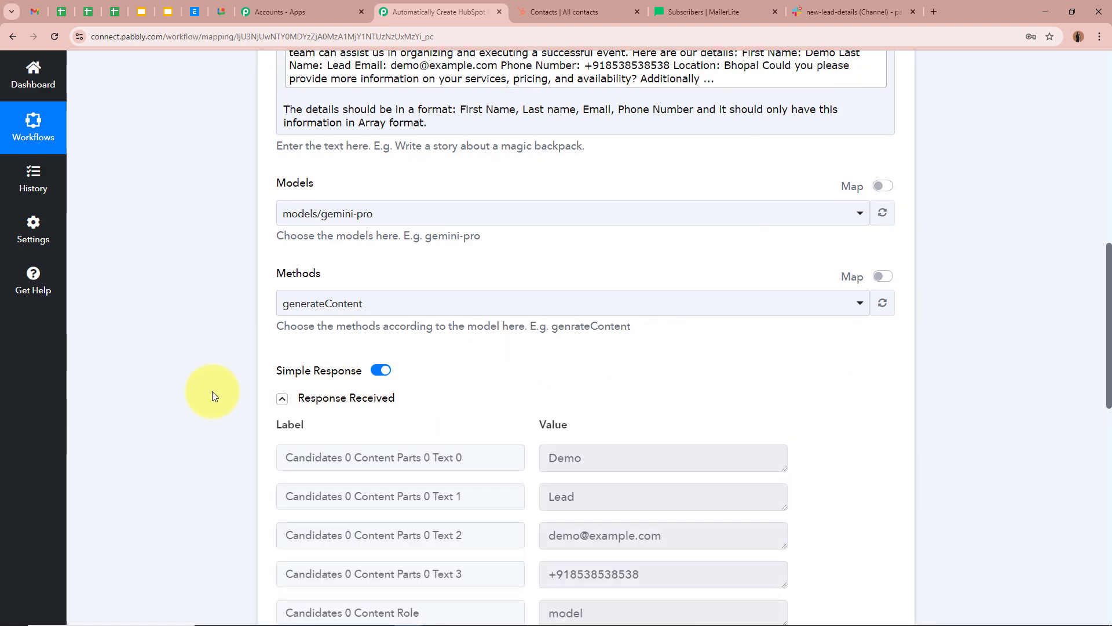
scroll(212, 389, down, 3)
drag(594, 366, 955, 364)
click(955, 364)
scroll(954, 363, up, 5)
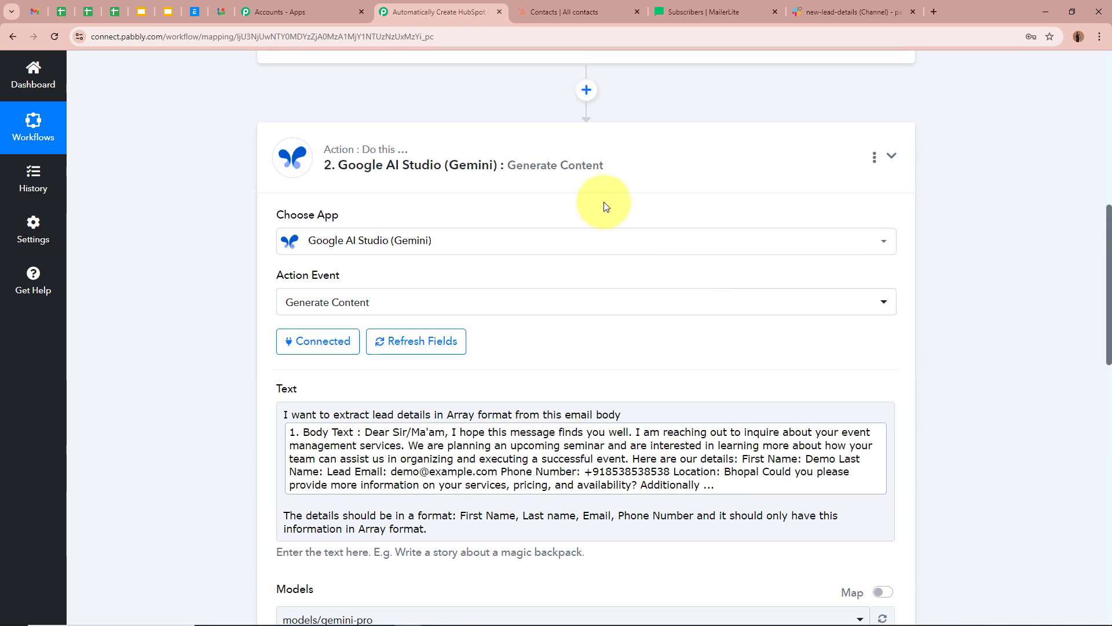
click(596, 184)
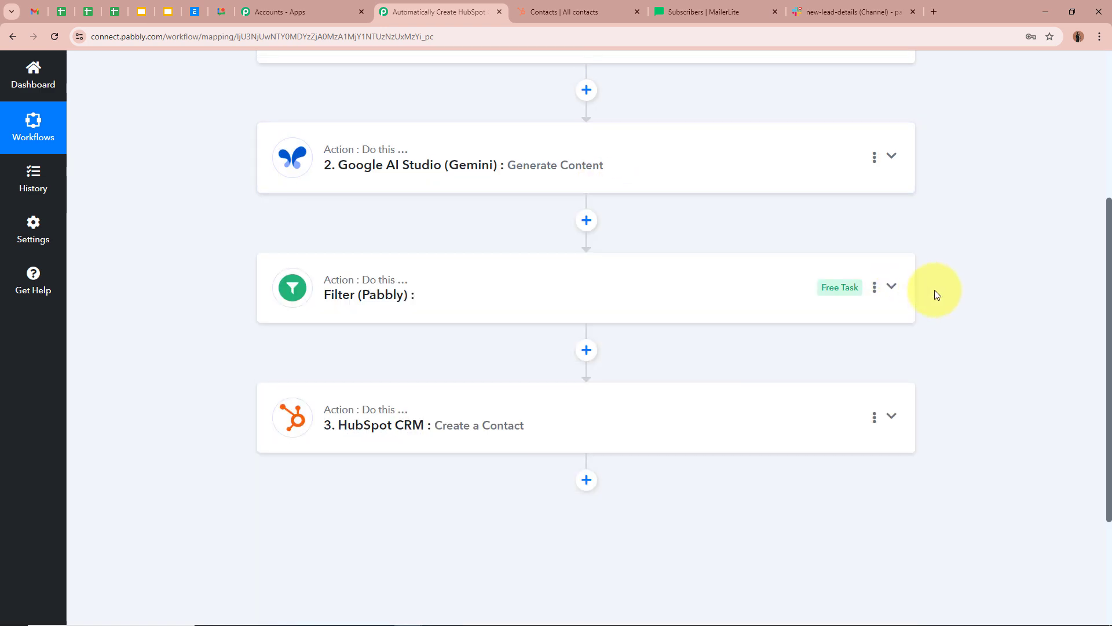
click(449, 432)
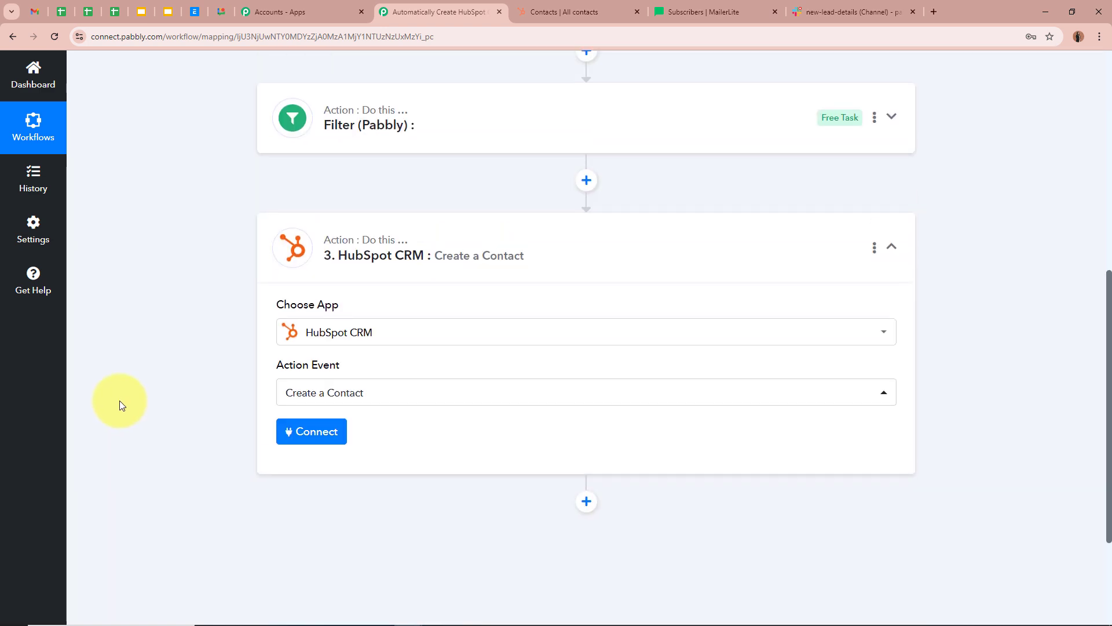
- Delete the Filter step so HubSpot CRM directly follows Gemini
scroll(509, 273, up, 3)
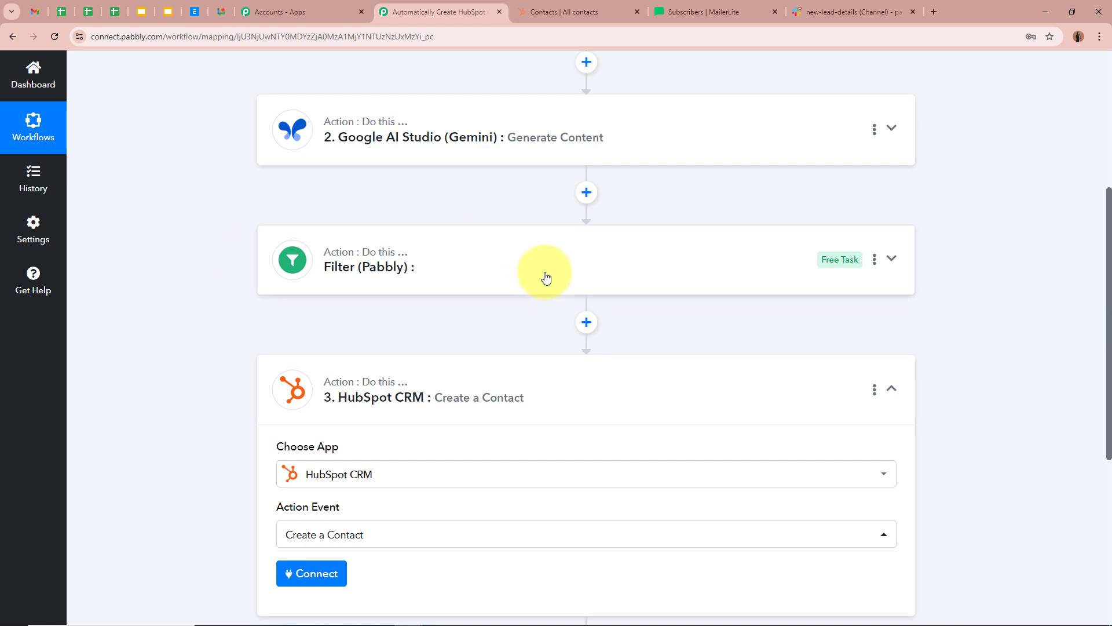
click(875, 259)
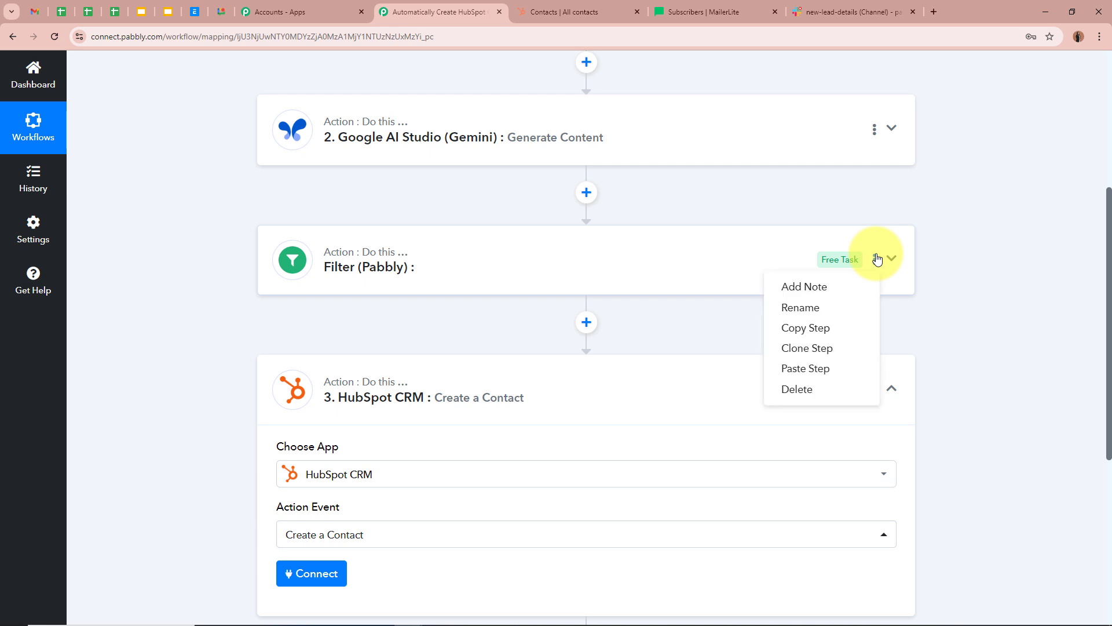
click(850, 389)
click(558, 410)
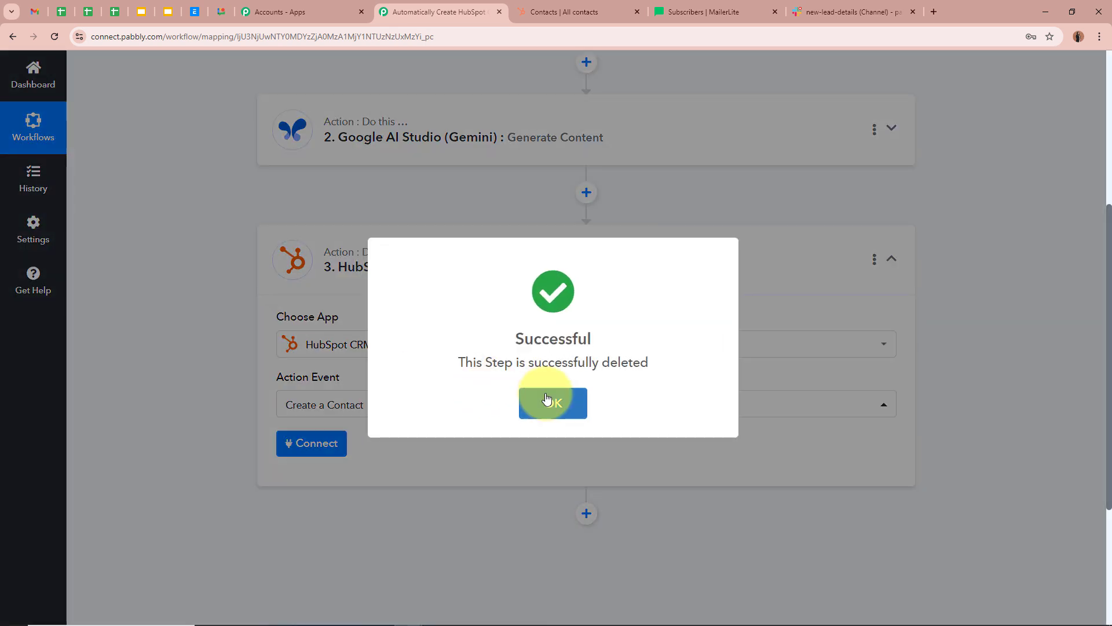
click(548, 394)
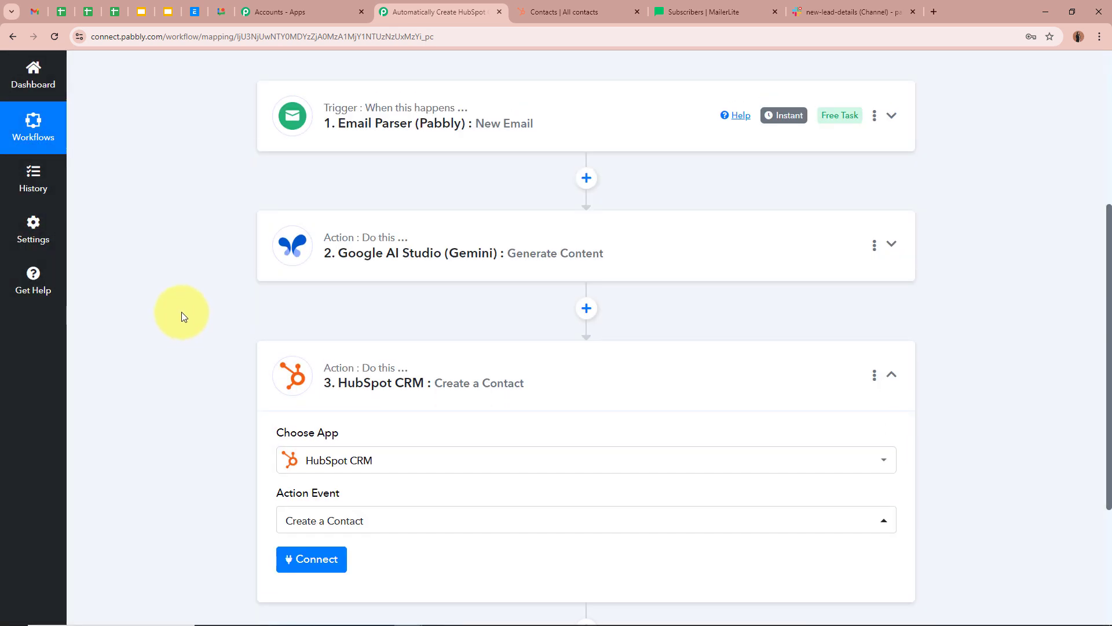
scroll(197, 332, down, 2)
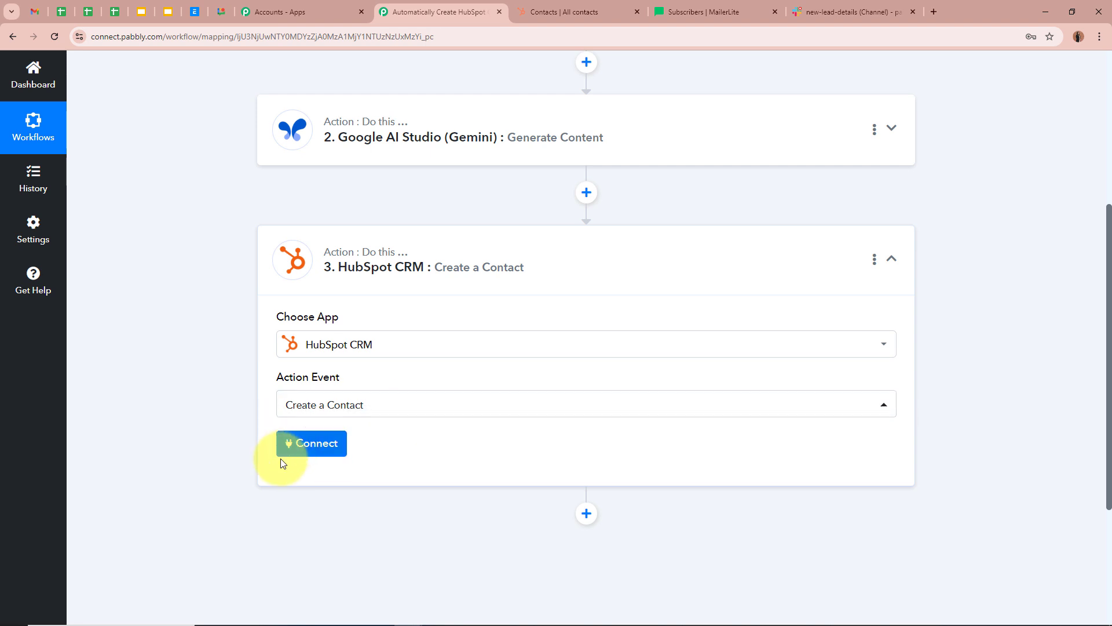
- Connect the HubSpot CRM step through a new authorized connection, HubSpot CRM #5
click(301, 443)
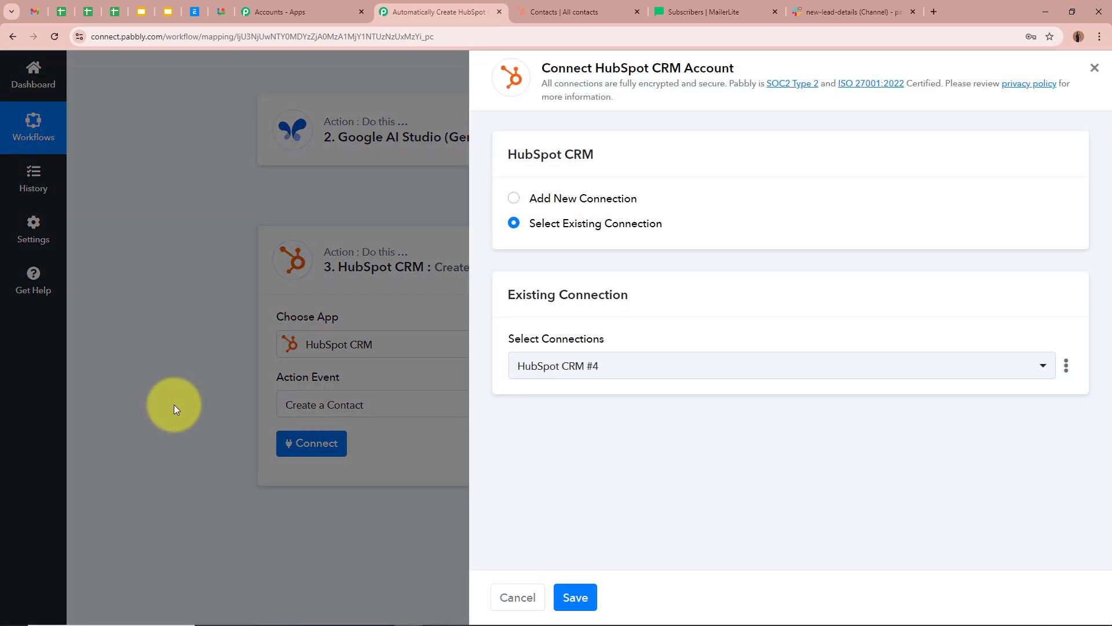
click(514, 198)
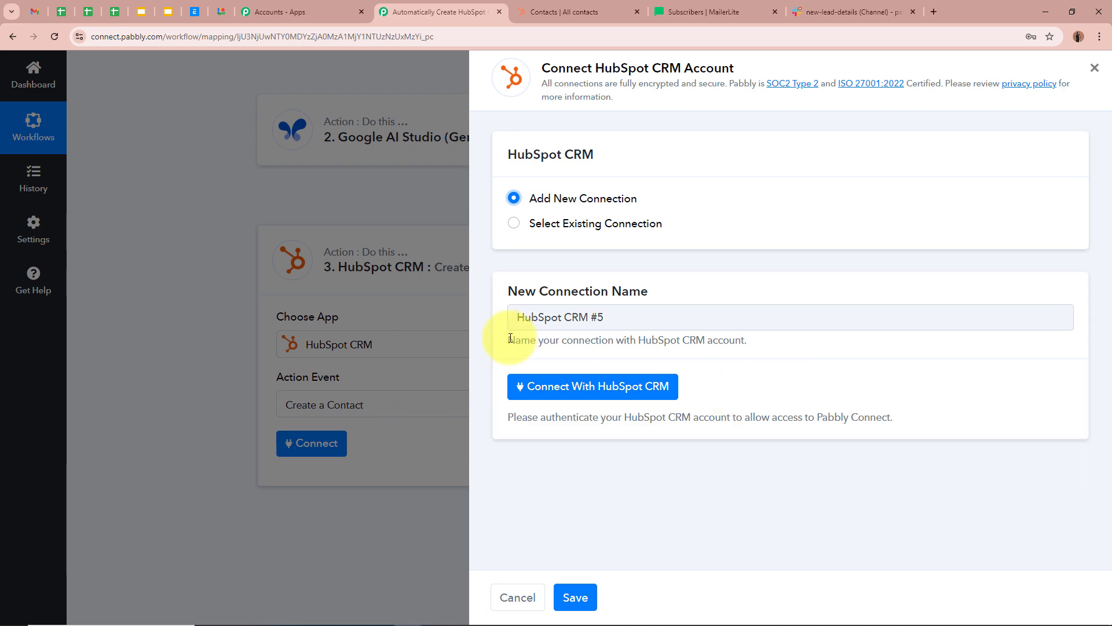
click(609, 391)
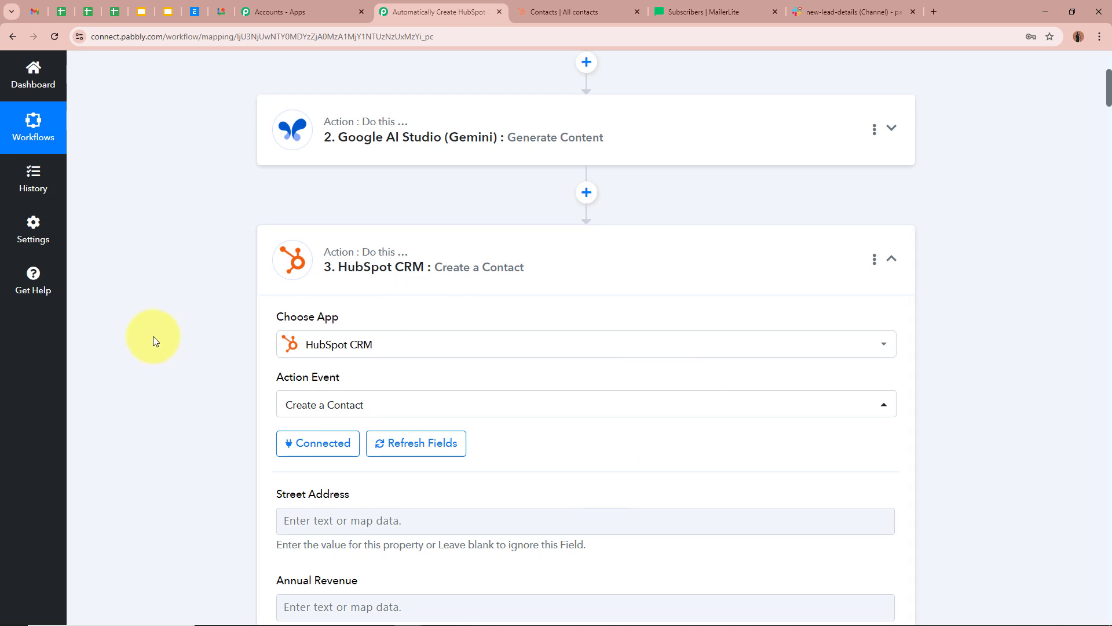
scroll(152, 341, down, 5)
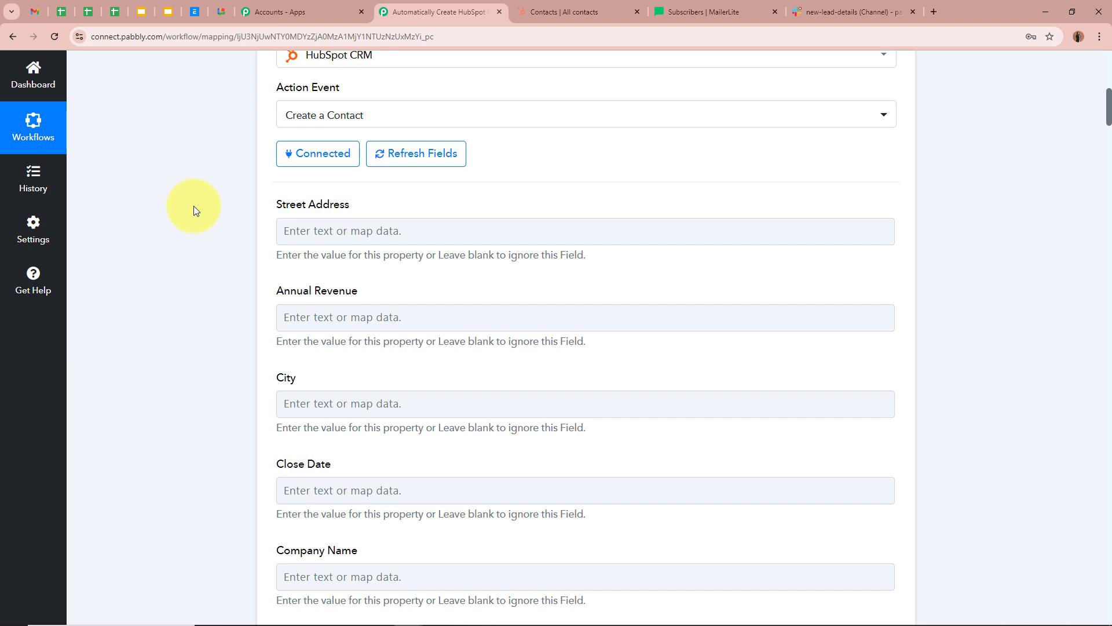
scroll(773, 509, down, 2)
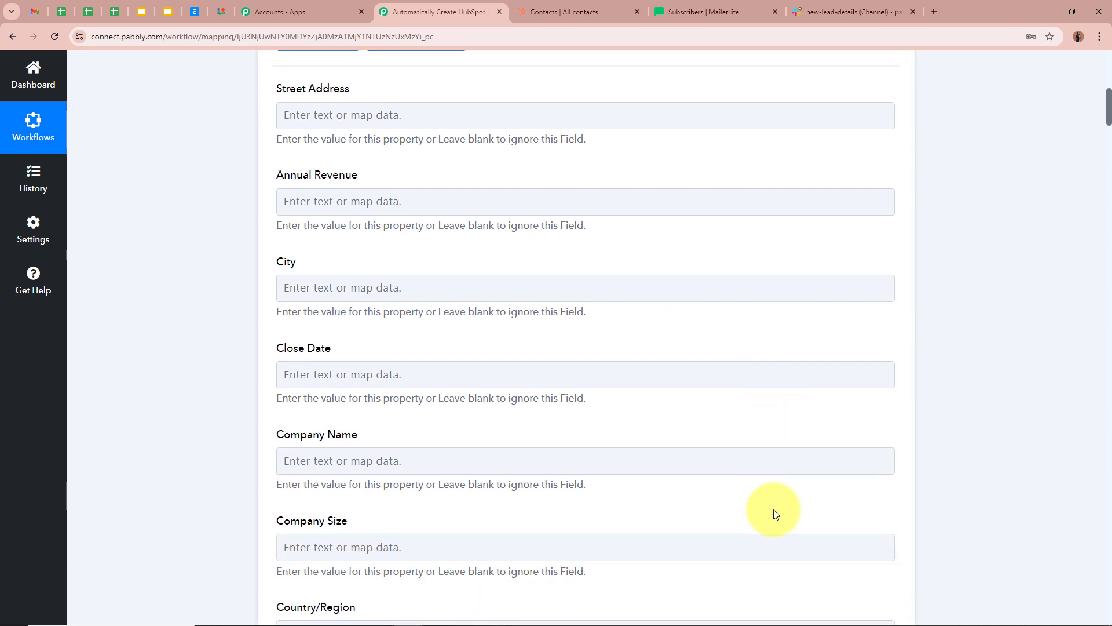
scroll(974, 490, up, 5)
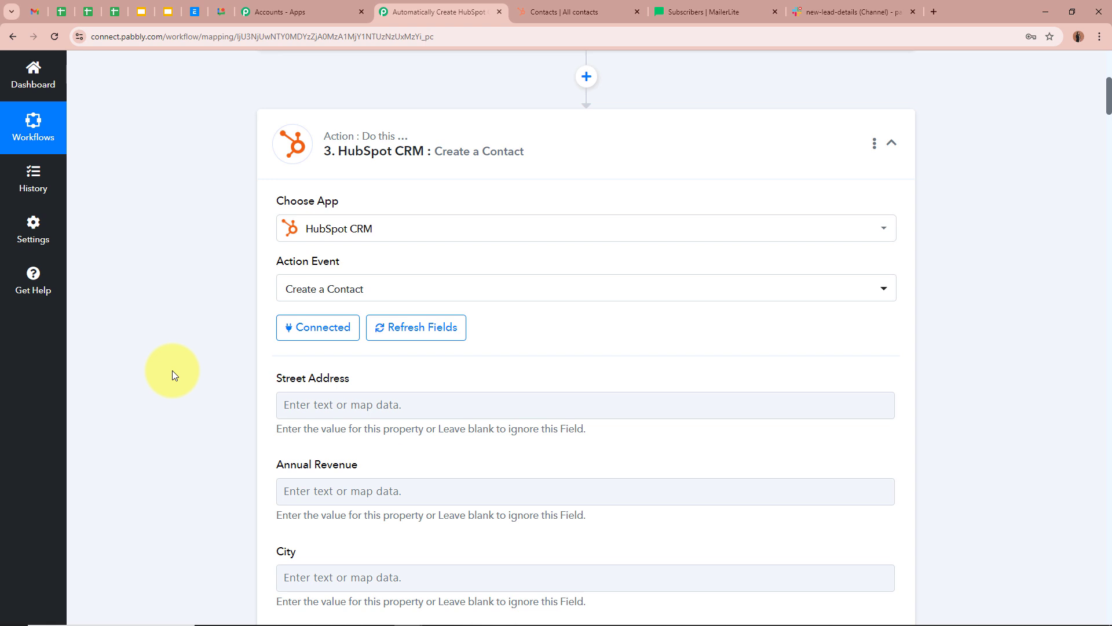
scroll(172, 370, down, 3)
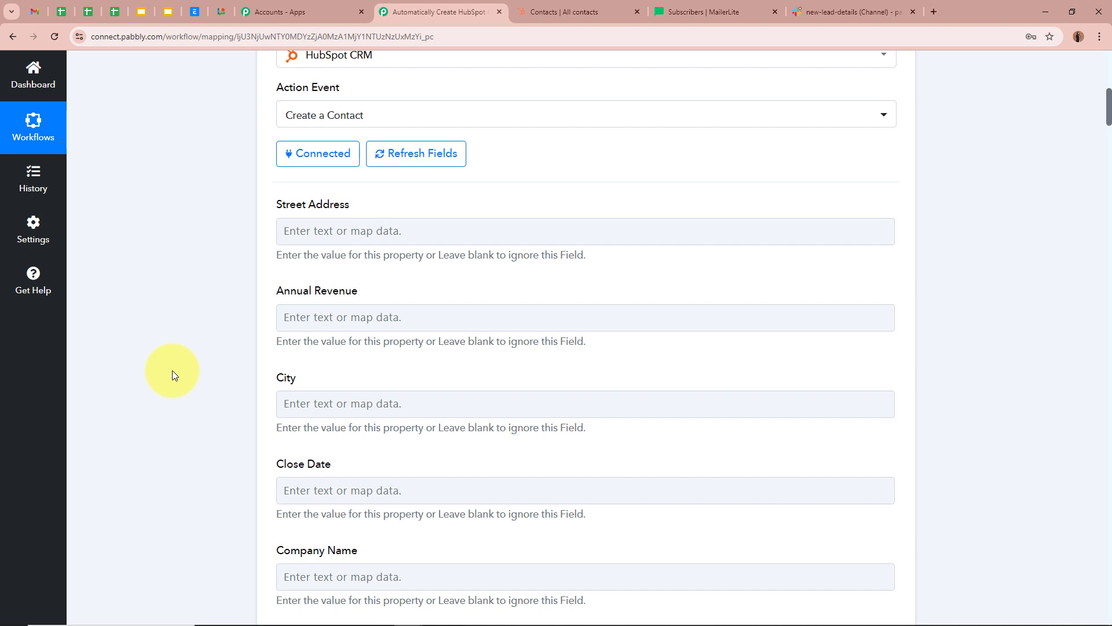
scroll(172, 371, down, 7)
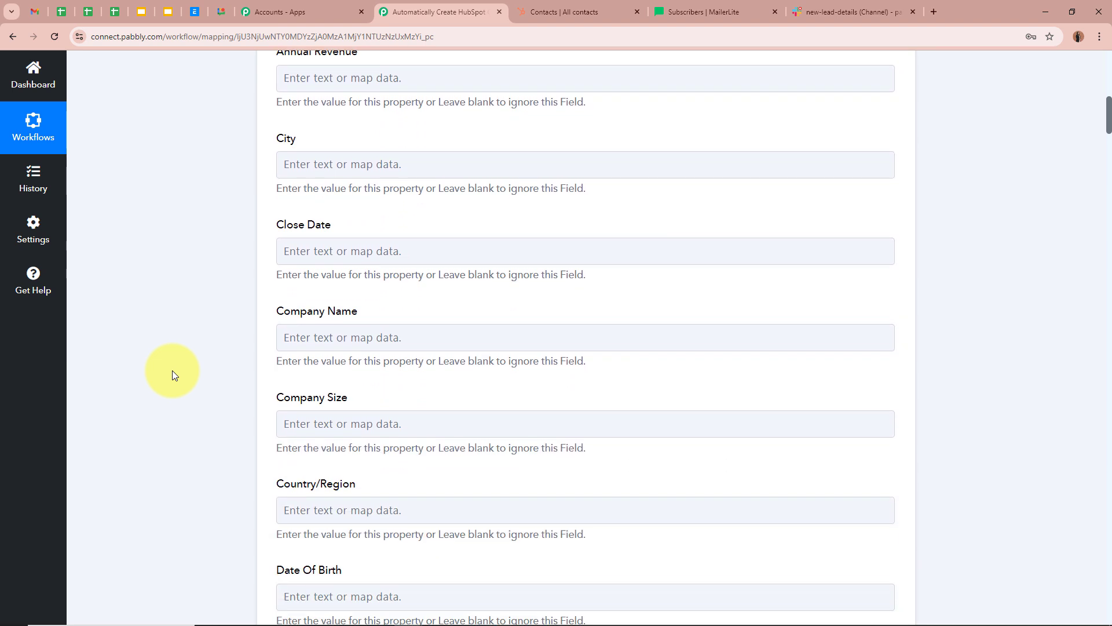
scroll(172, 371, down, 2)
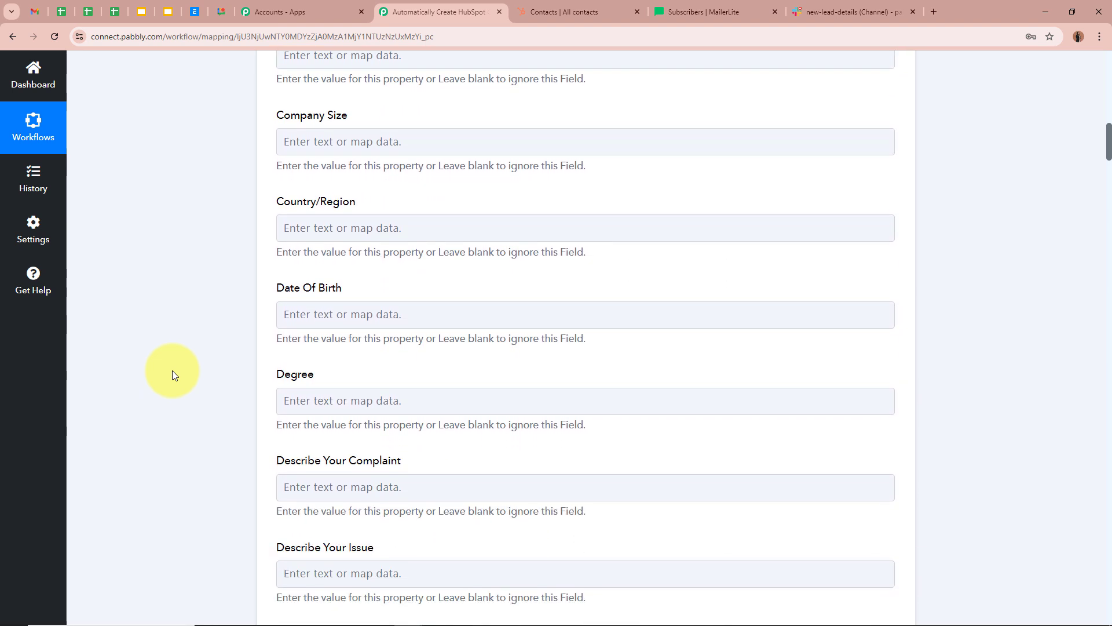
scroll(956, 425, down, 3)
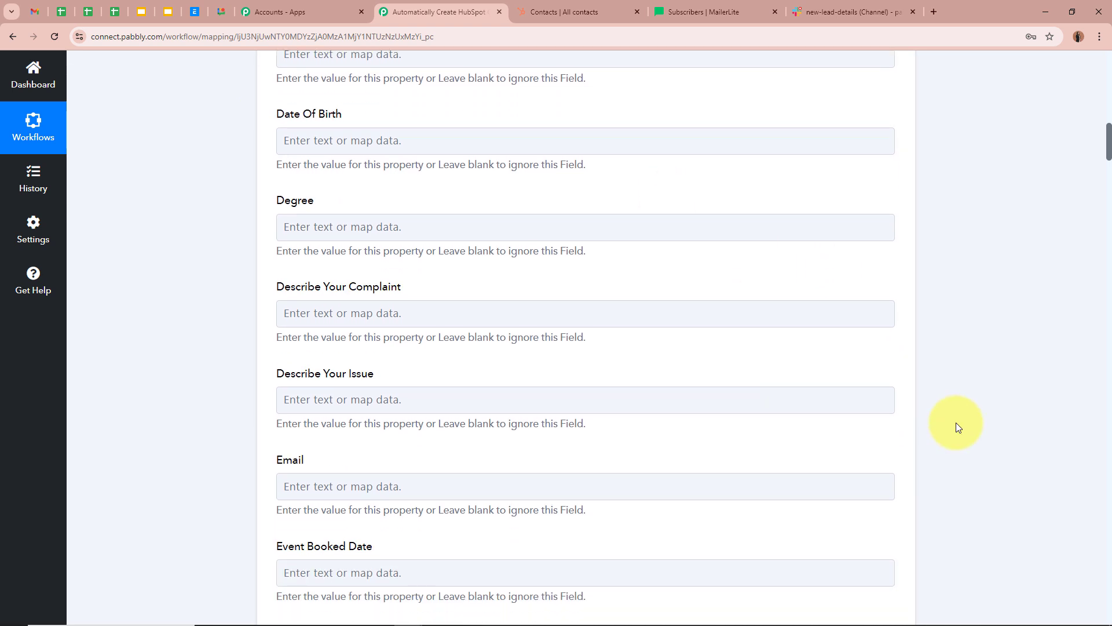
scroll(956, 426, down, 2)
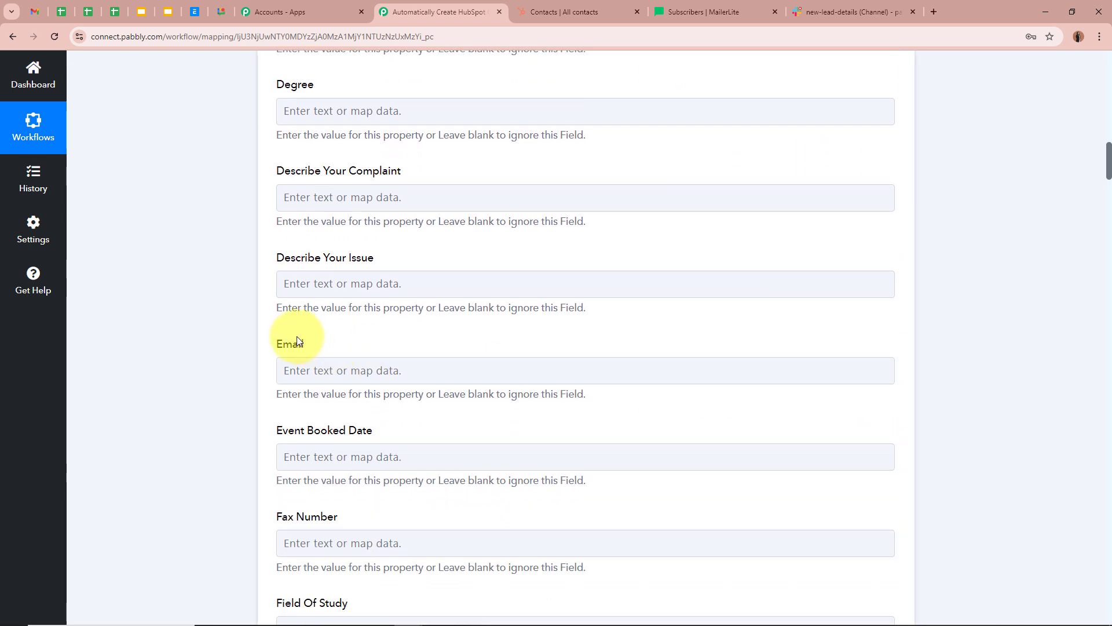
drag(277, 342, 363, 349)
click(183, 381)
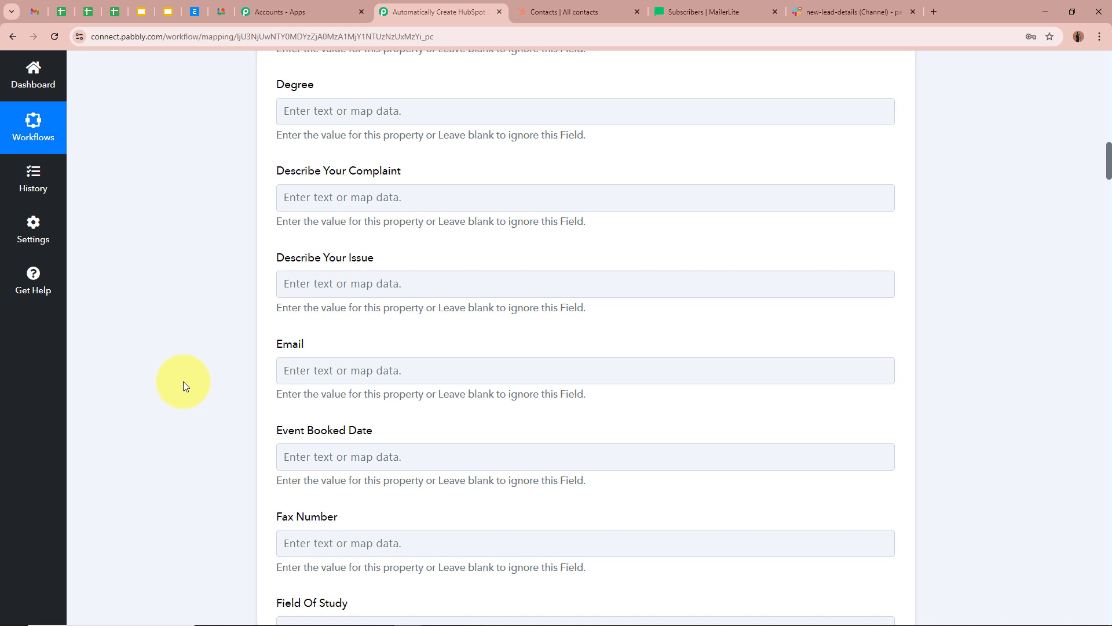
click(355, 368)
scroll(173, 382, down, 2)
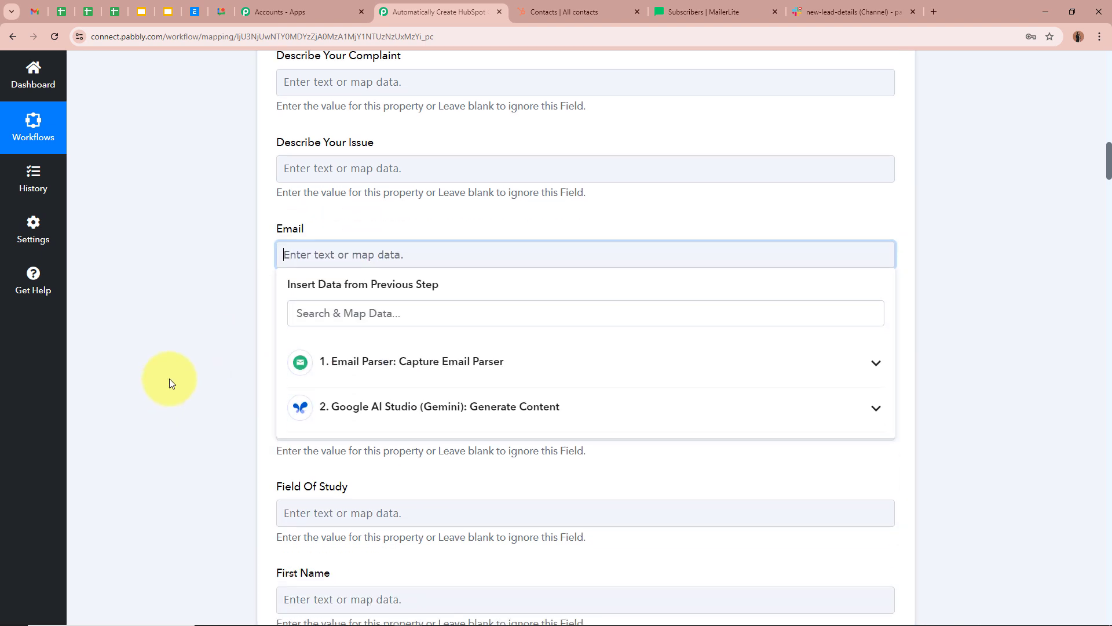
click(629, 409)
click(461, 461)
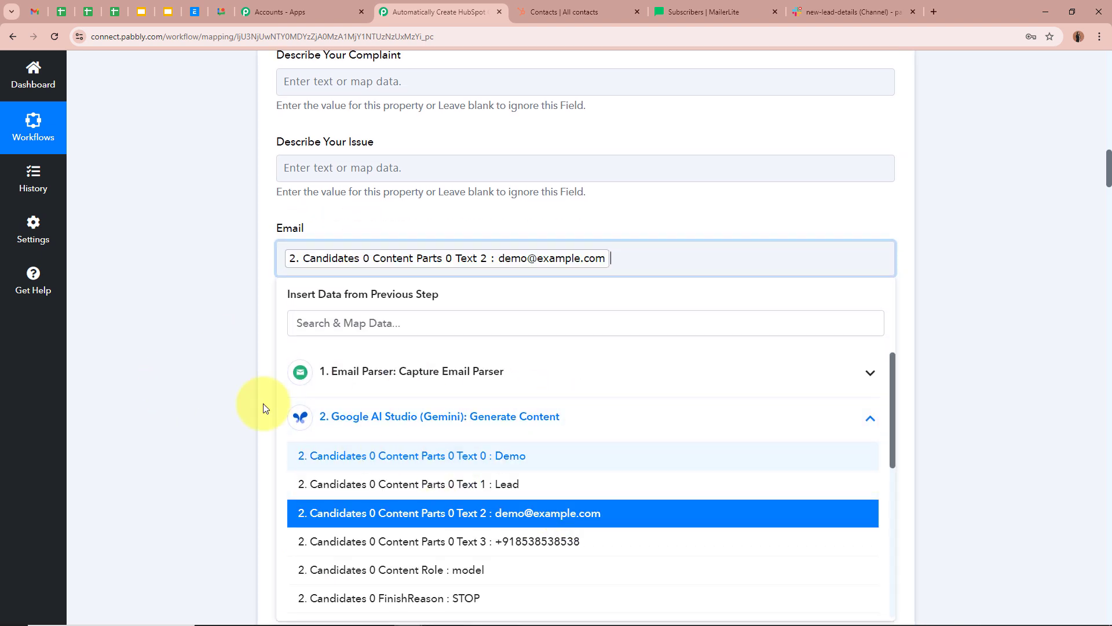
click(198, 331)
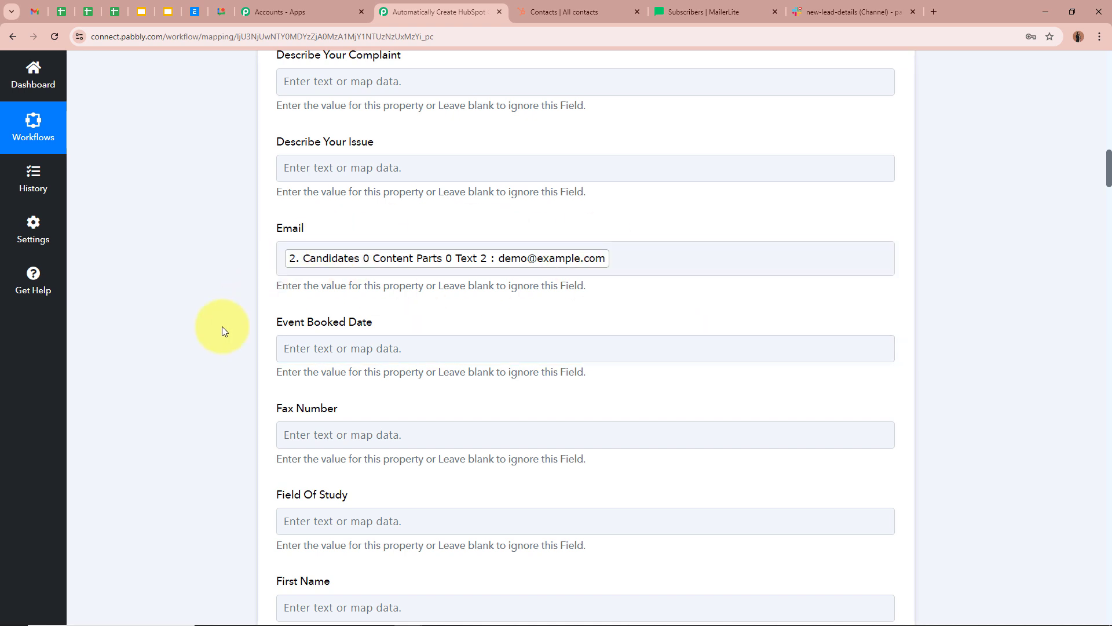
- Map Gemini's Text 0 into First Name and set Lead Status to New
scroll(189, 339, down, 5)
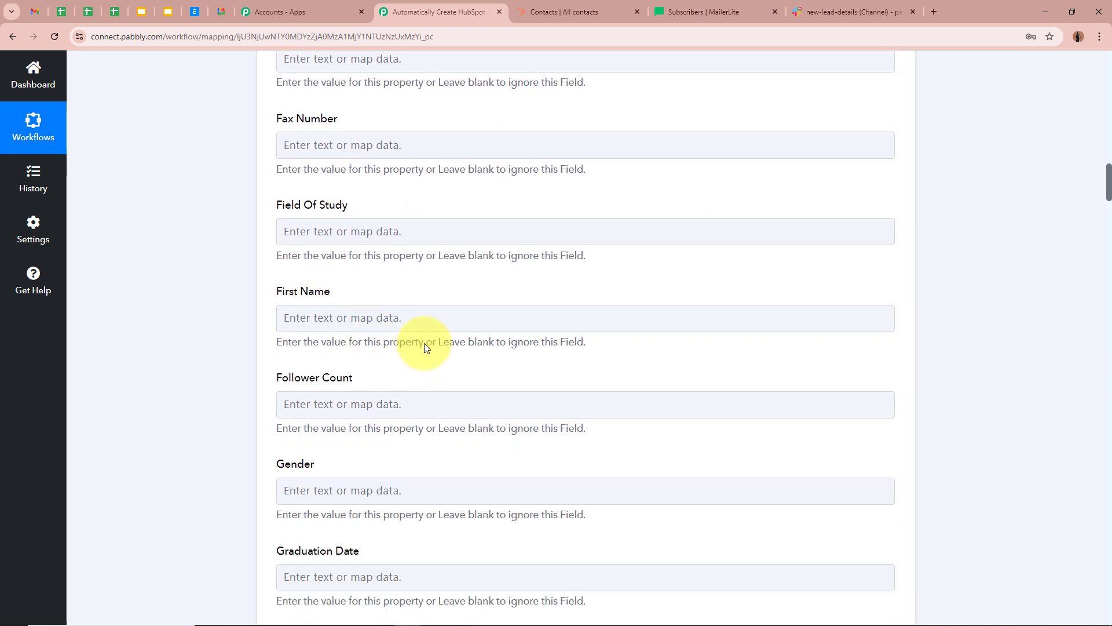
click(338, 316)
scroll(411, 384, down, 2)
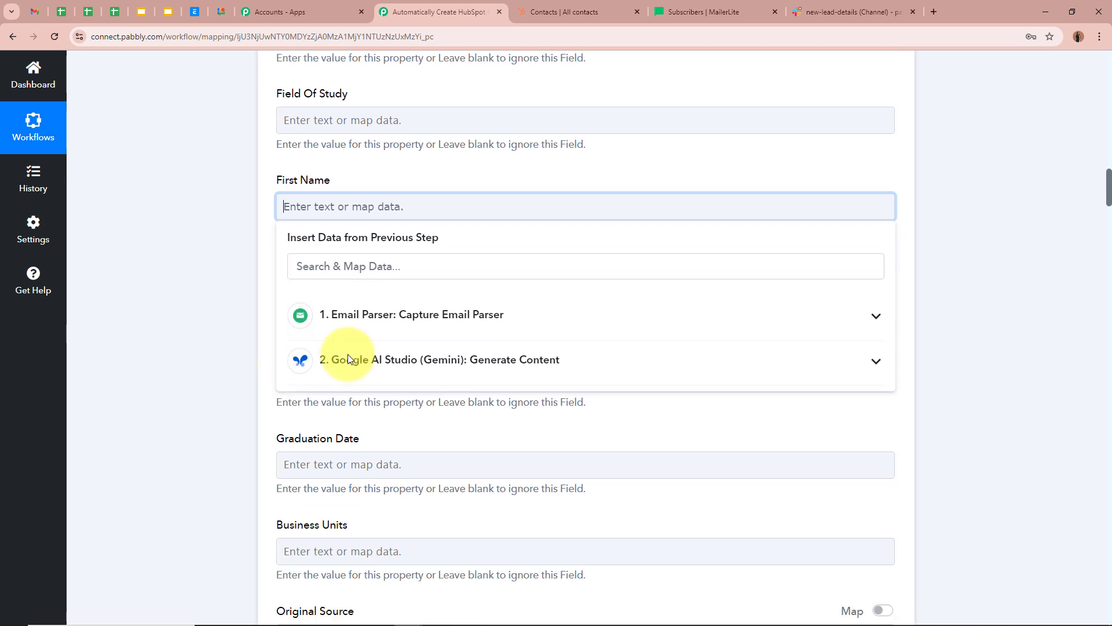
click(535, 351)
click(367, 394)
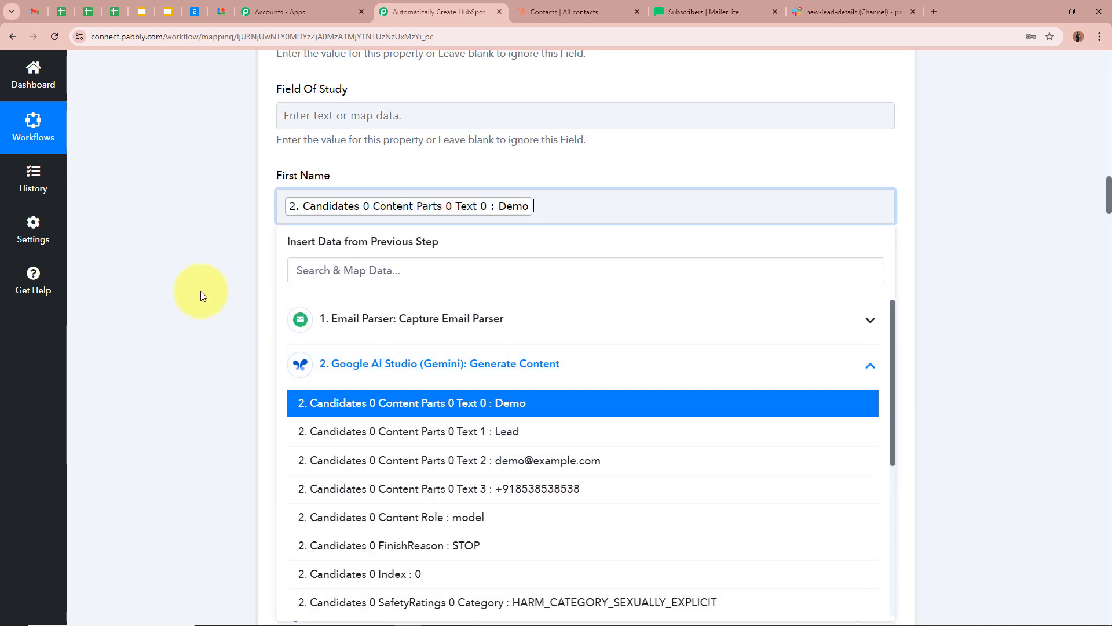
click(200, 291)
scroll(201, 291, down, 8)
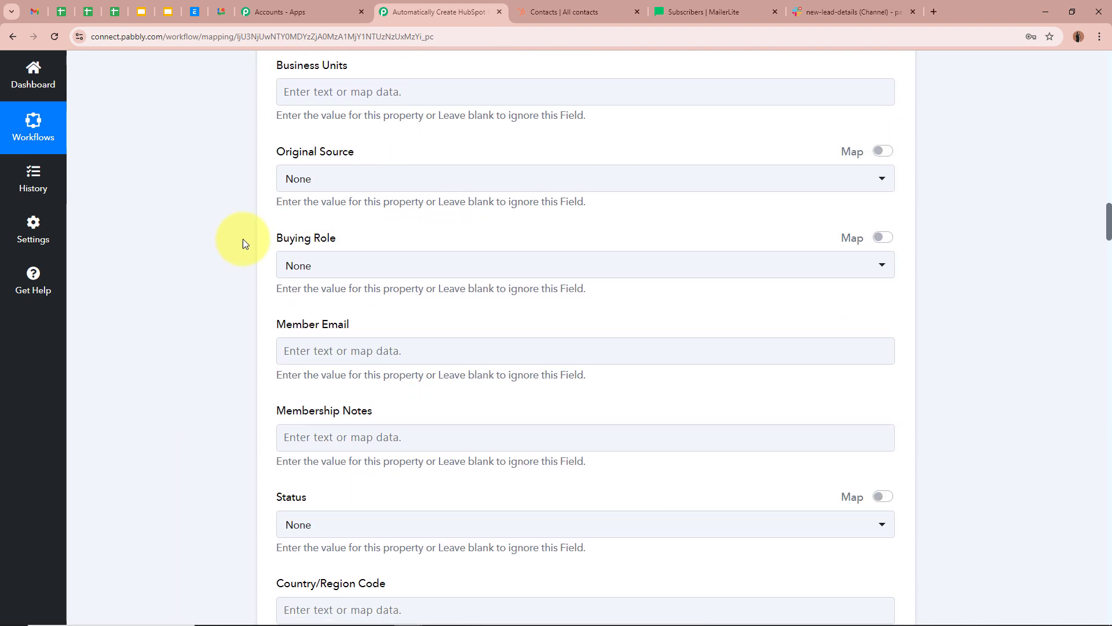
scroll(859, 389, down, 15)
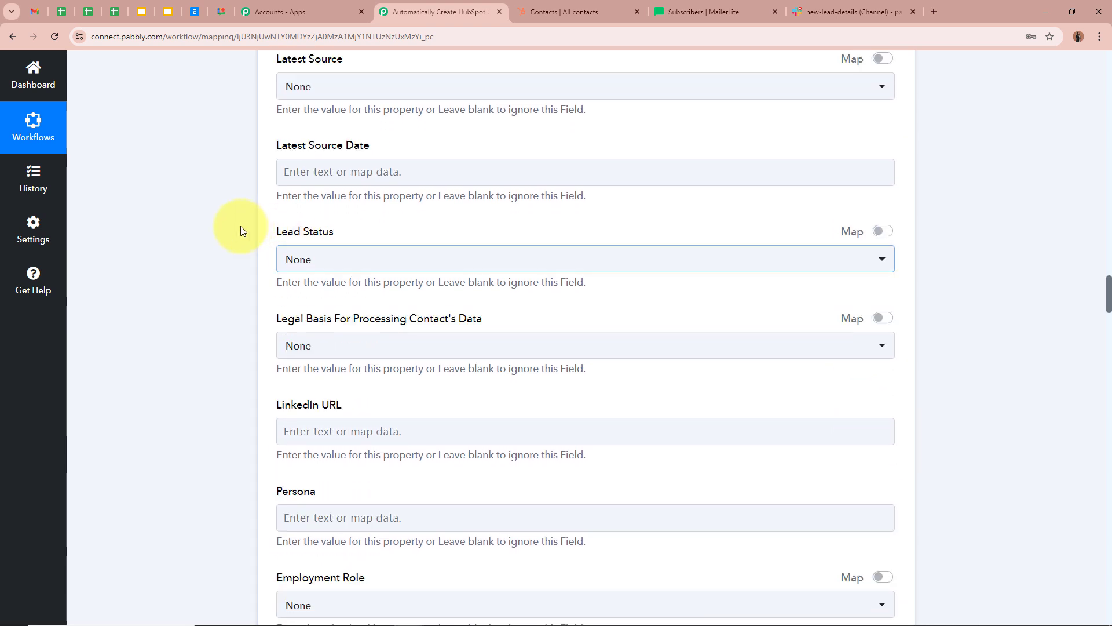
click(446, 264)
click(347, 350)
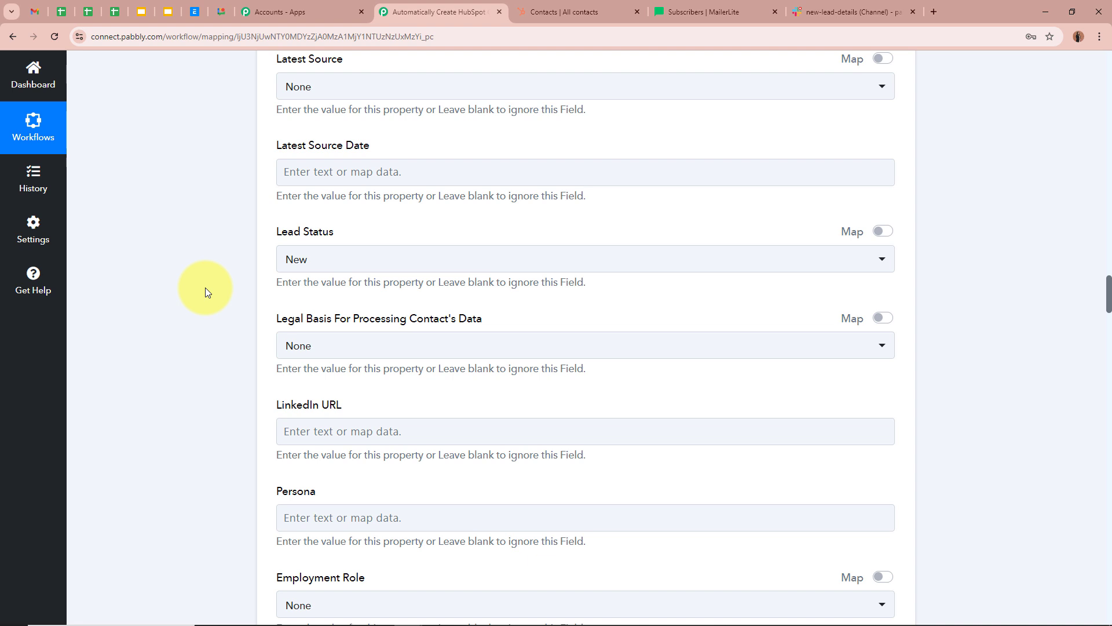
- Map Gemini's Text 1 into Last Name and Text 3 into Phone Number
scroll(205, 287, down, 15)
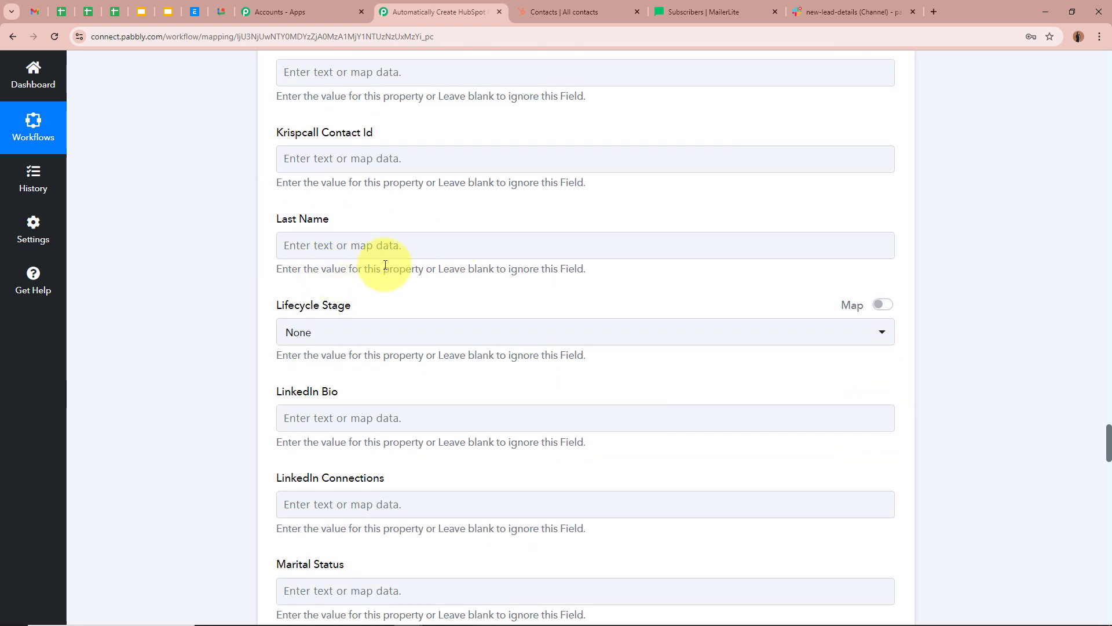
click(385, 246)
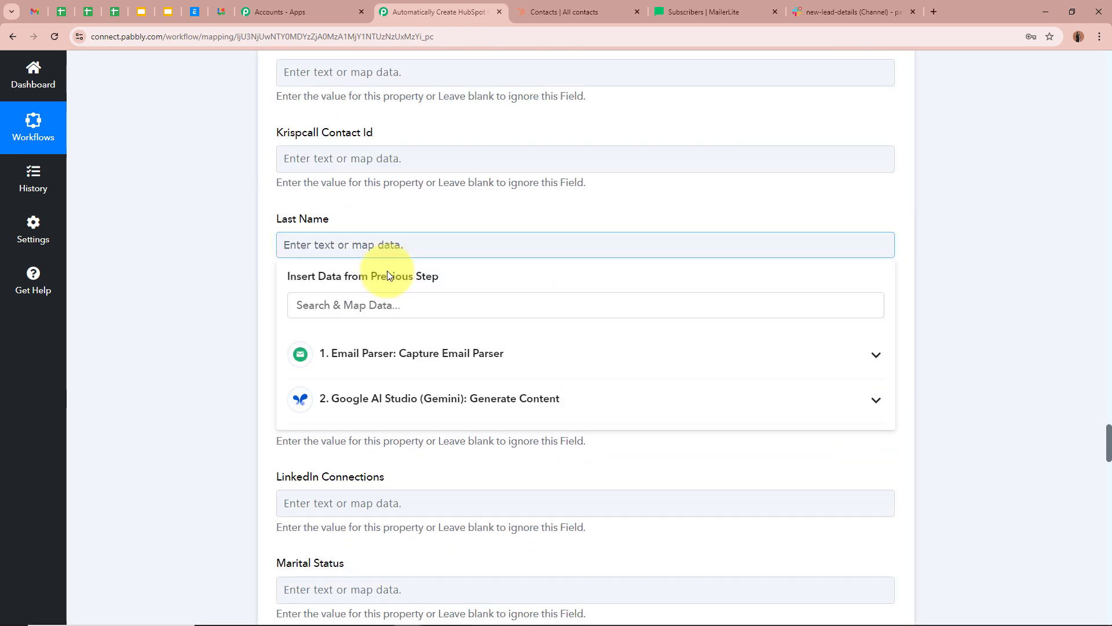
click(452, 402)
click(497, 467)
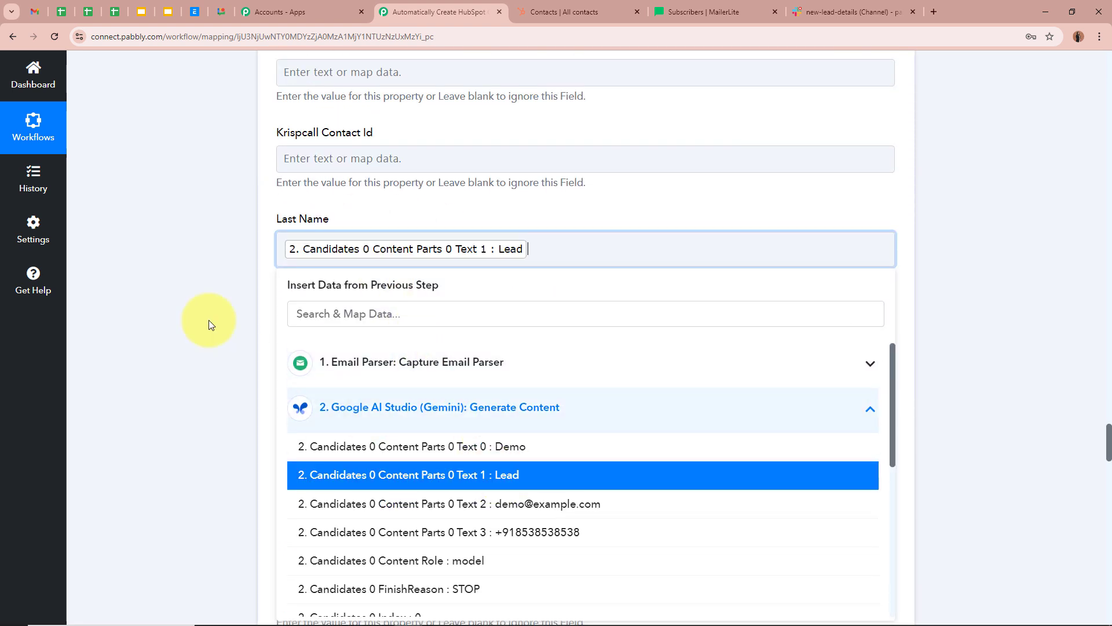
click(208, 313)
scroll(206, 307, down, 10)
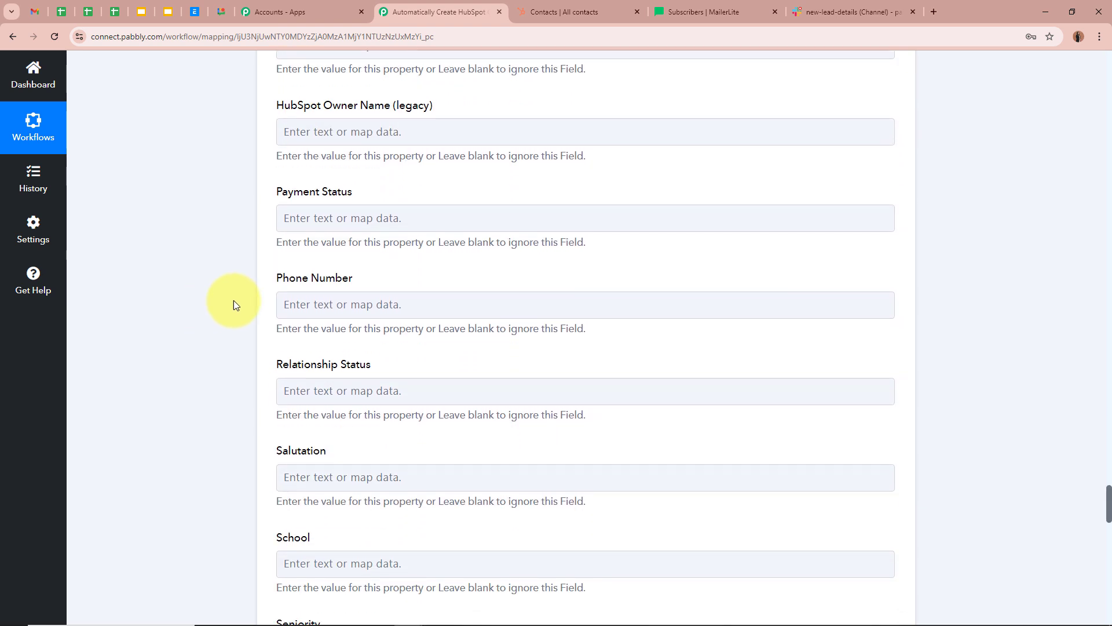
click(392, 302)
click(509, 457)
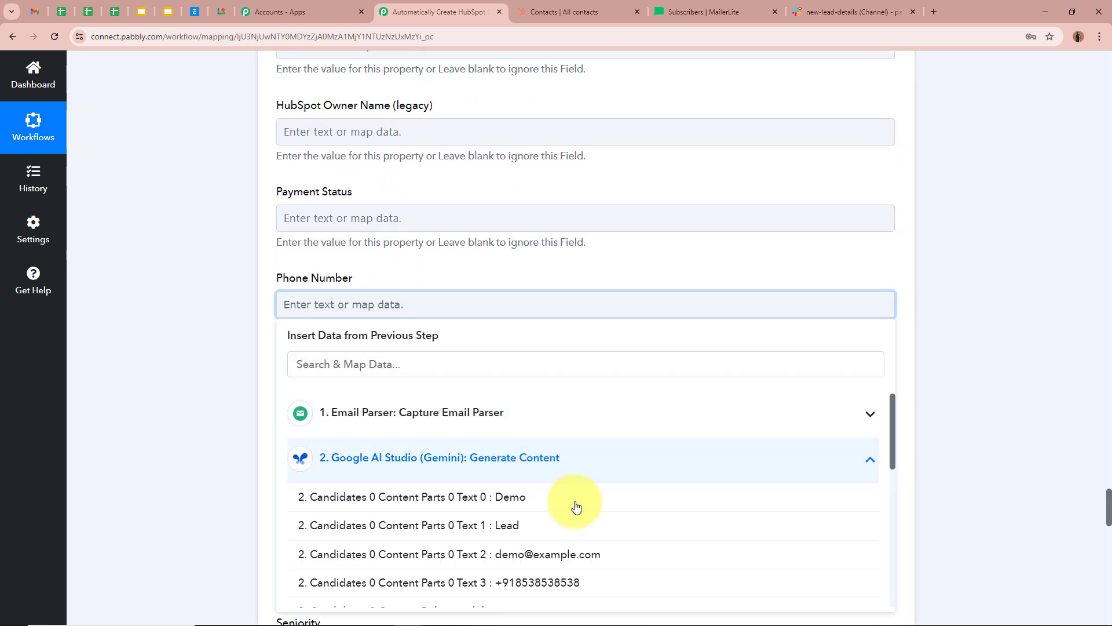
click(681, 574)
click(156, 293)
scroll(170, 294, down, 4)
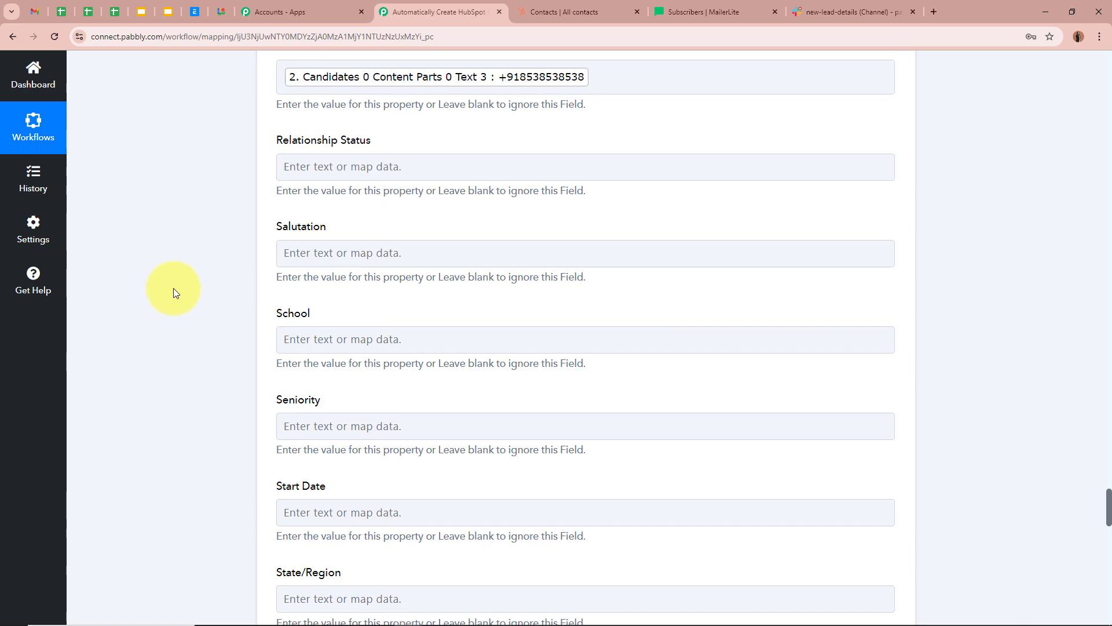
scroll(175, 292, down, 10)
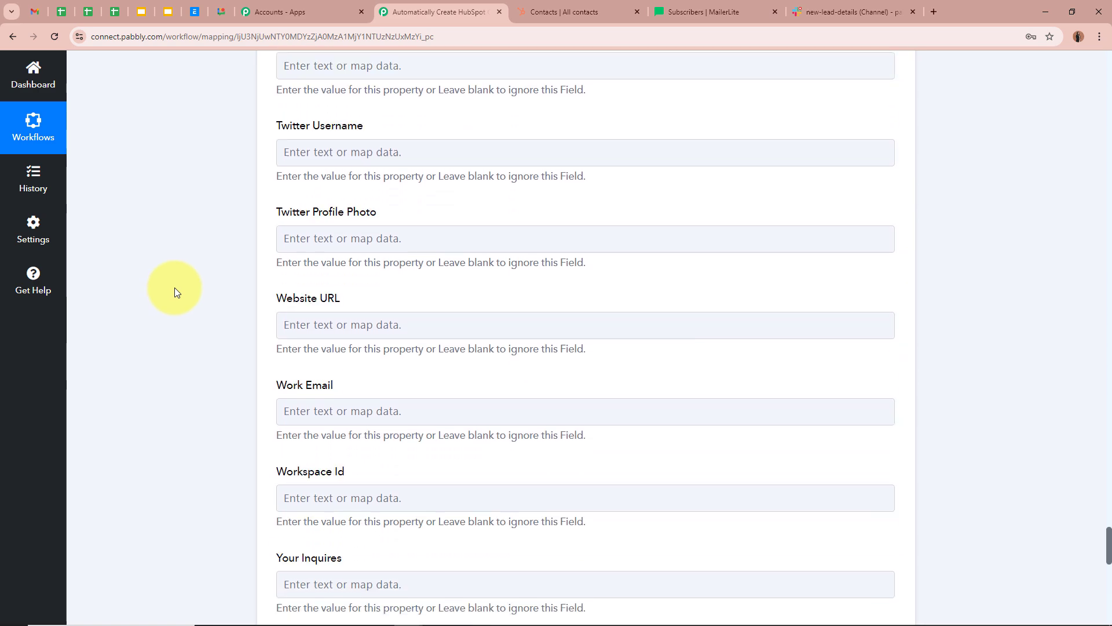
scroll(175, 288, down, 6)
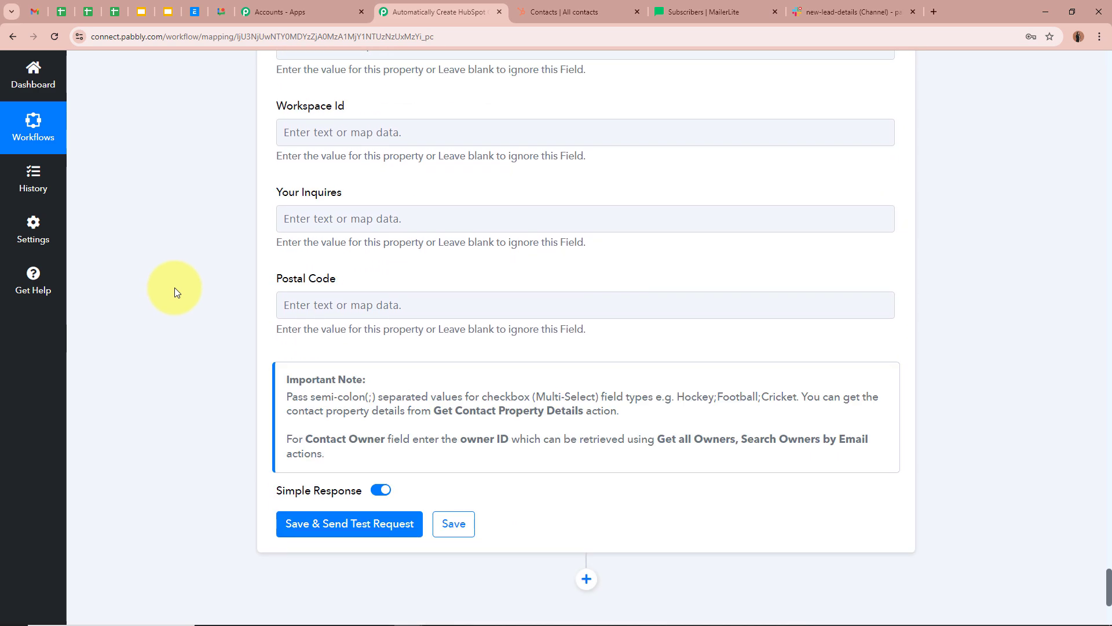
scroll(175, 287, down, 3)
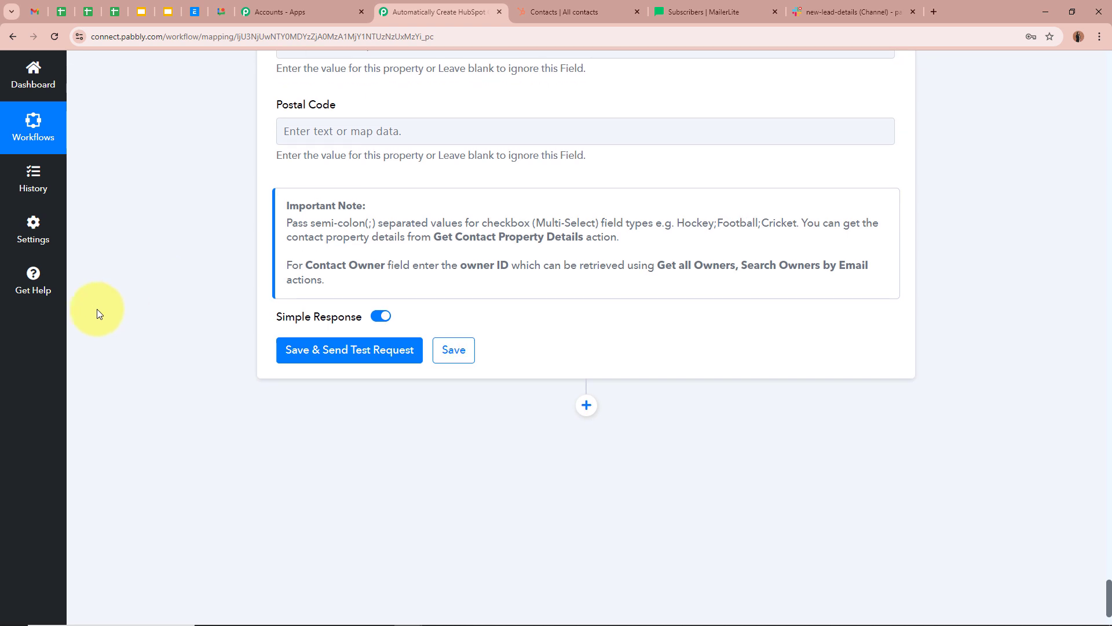
- Test the HubSpot step and confirm the Demo Lead contact appears in HubSpot Contacts
click(369, 351)
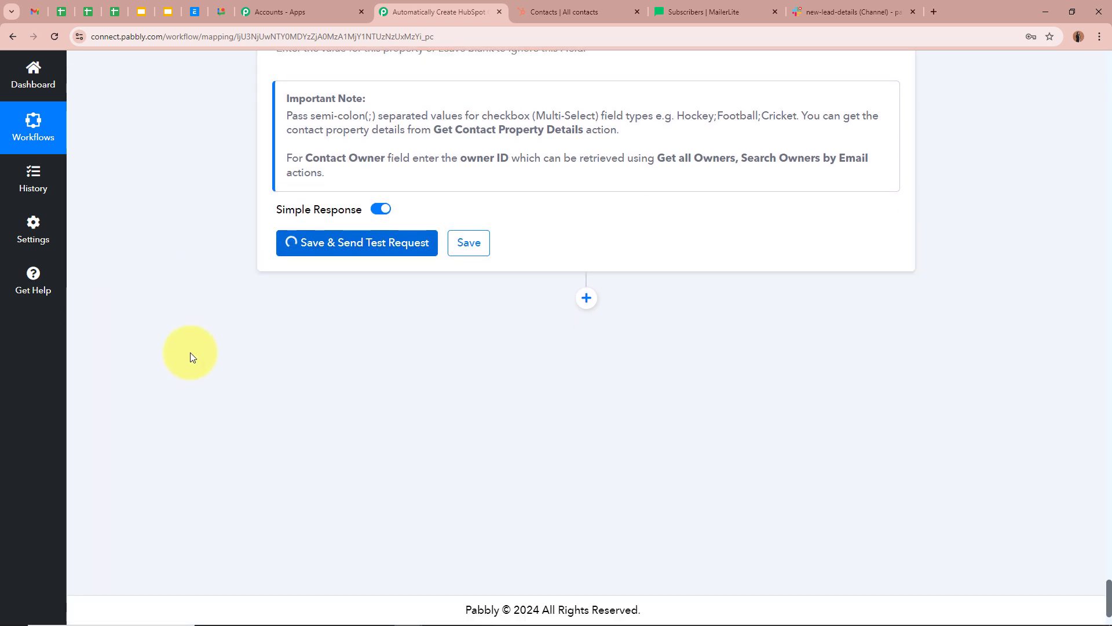
scroll(190, 353, down, 2)
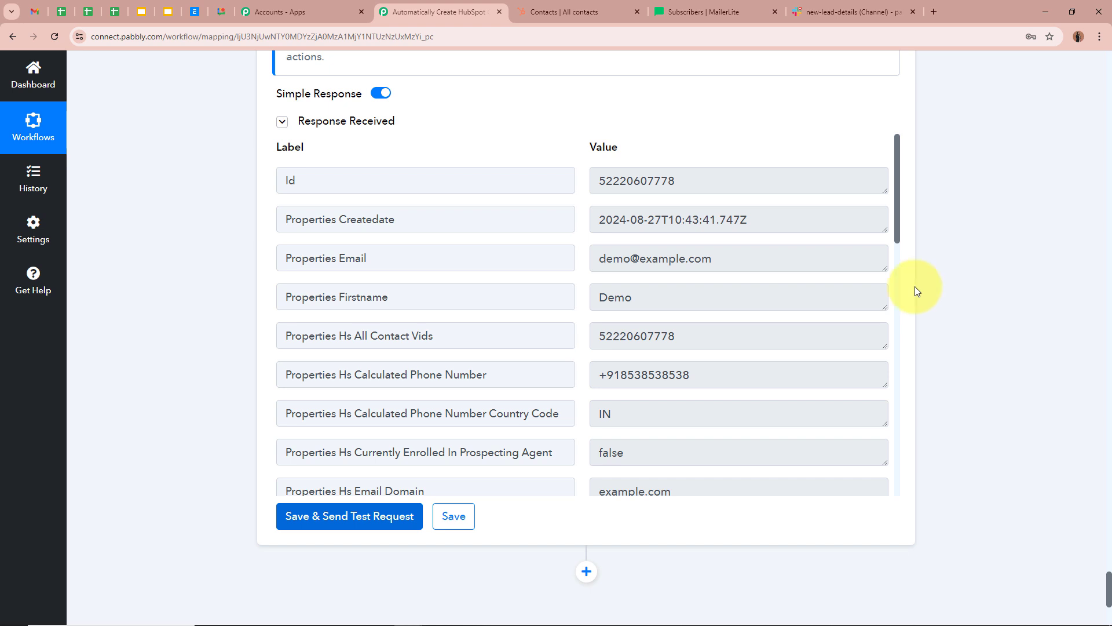
click(581, 3)
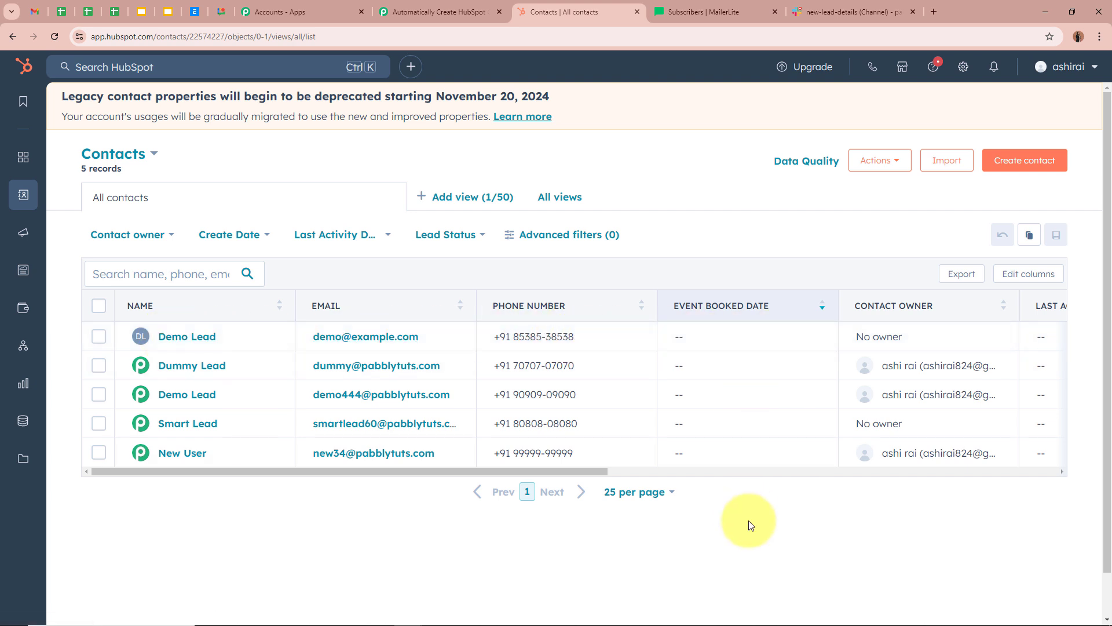
click(438, 11)
scroll(672, 367, up, 8)
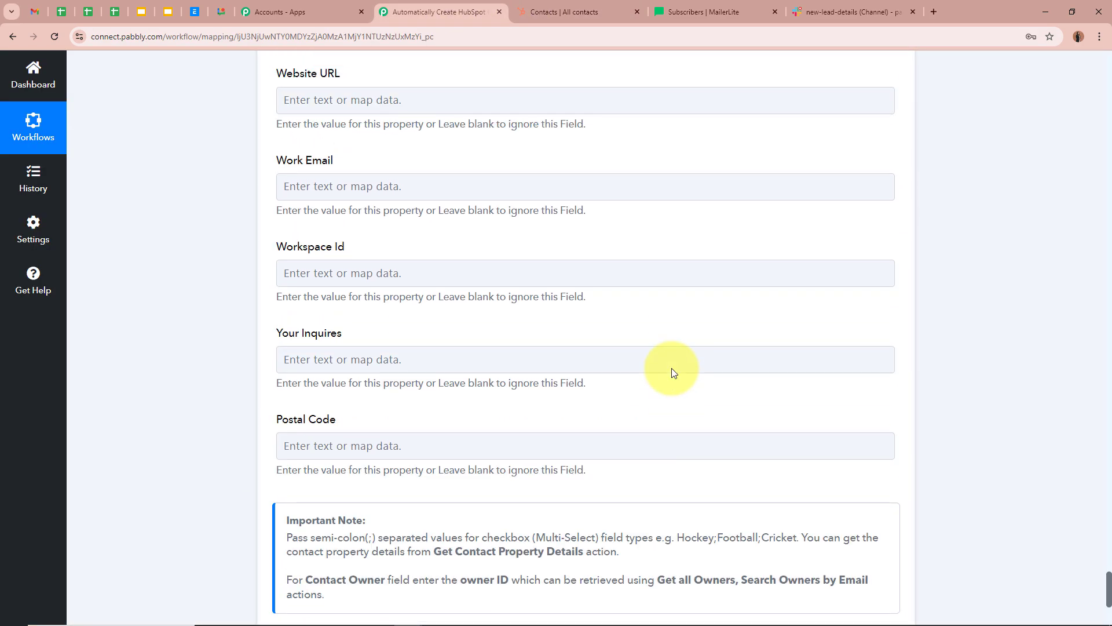
- Collapse the HubSpot CRM Create a Contact step and review the workflow's step summaries
scroll(672, 373, up, 20)
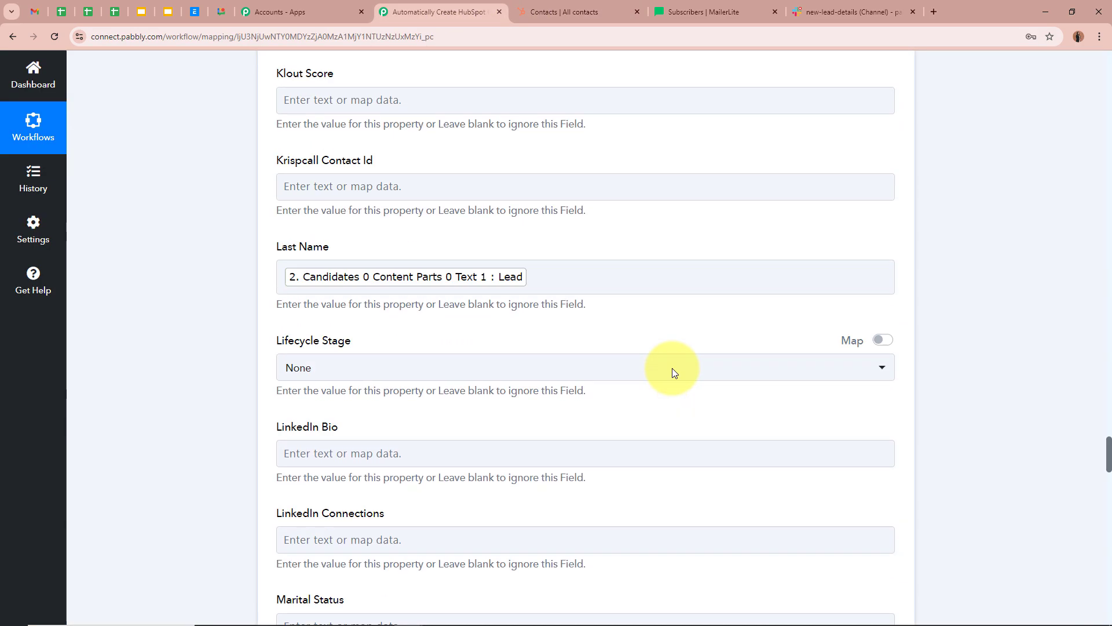
scroll(672, 367, up, 20)
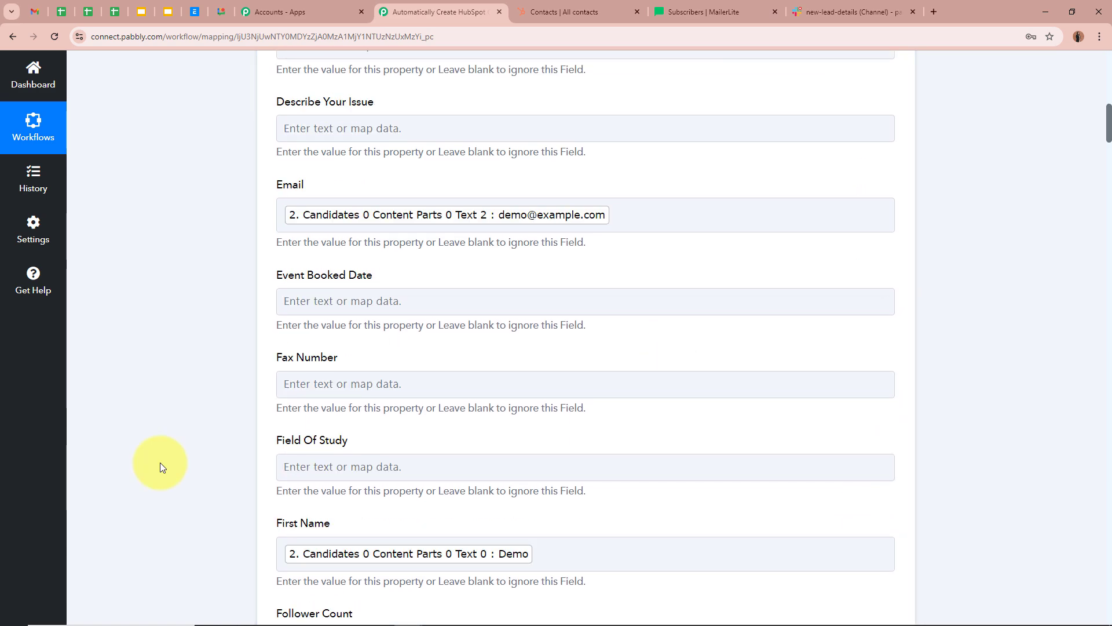
scroll(161, 466, up, 20)
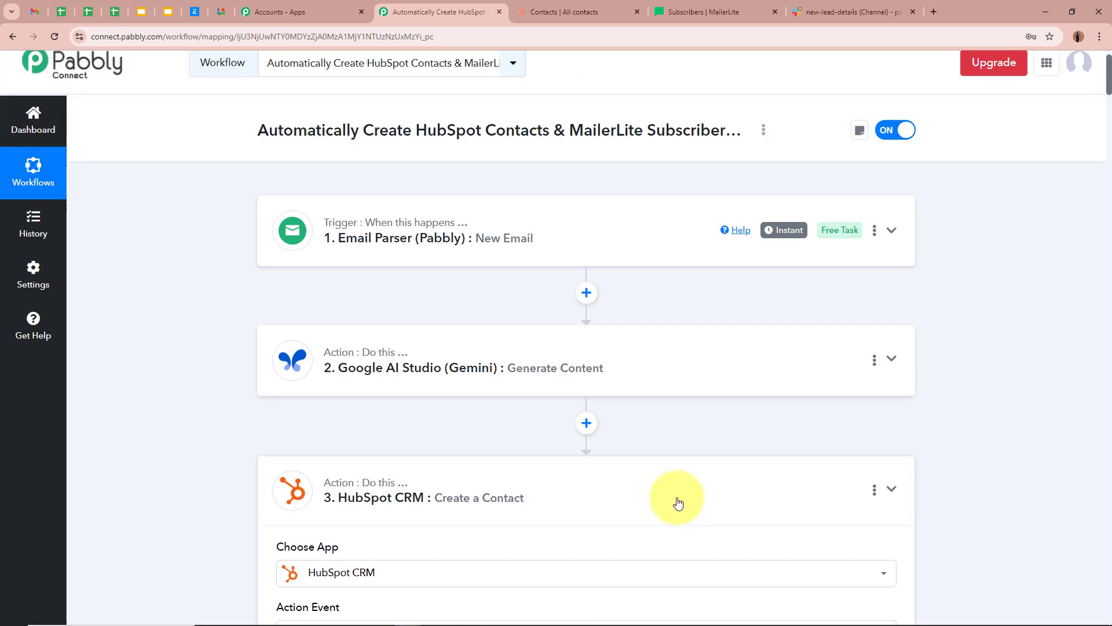
click(678, 502)
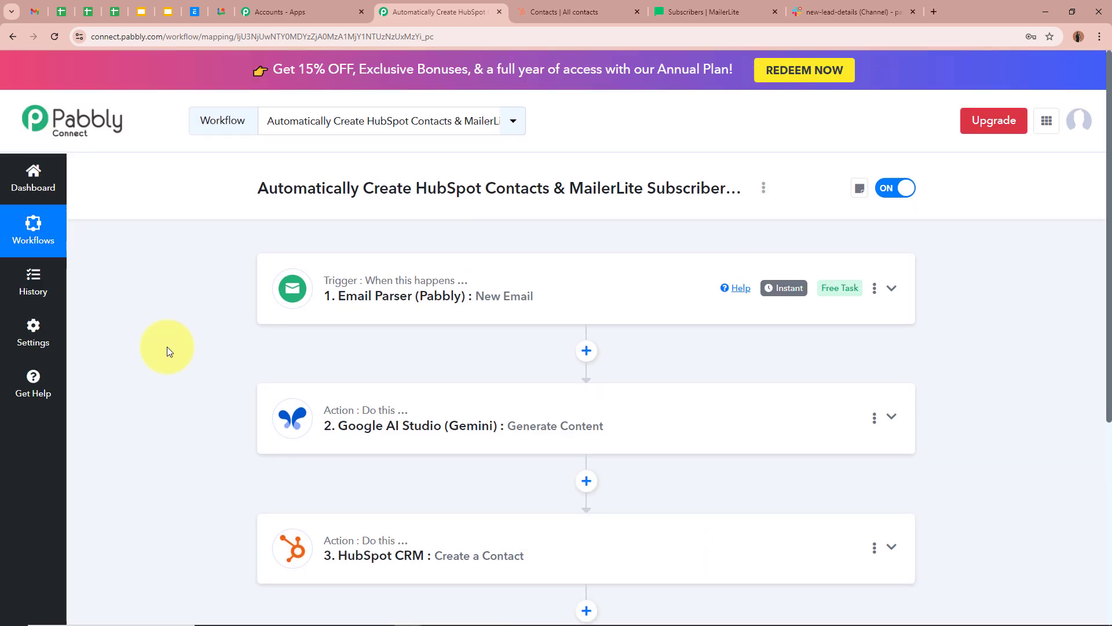
scroll(172, 393, down, 3)
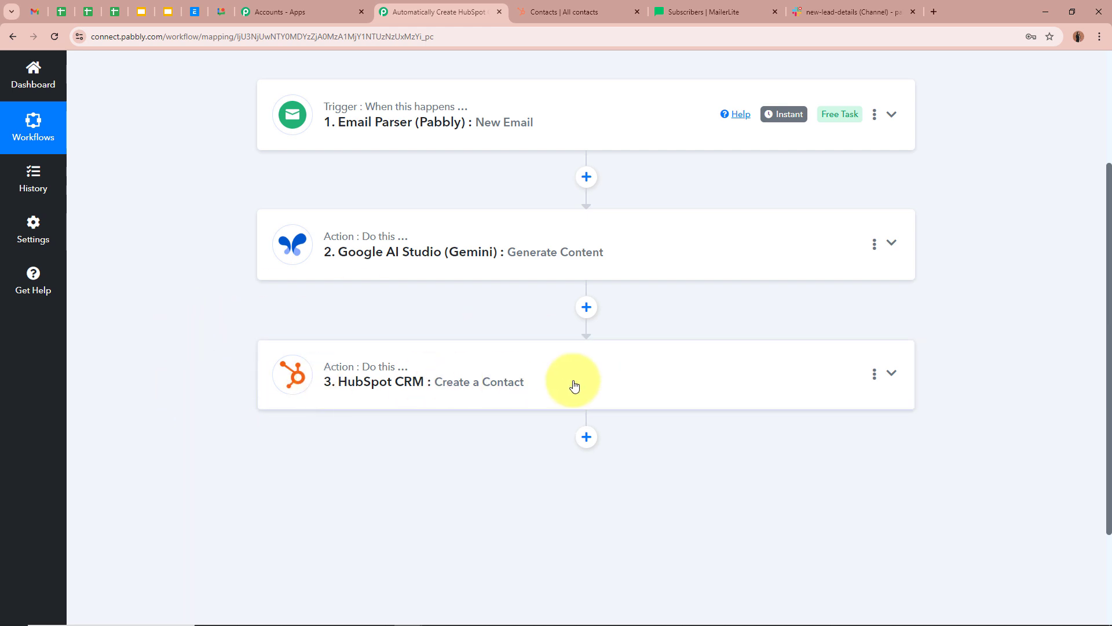
scroll(574, 385, up, 3)
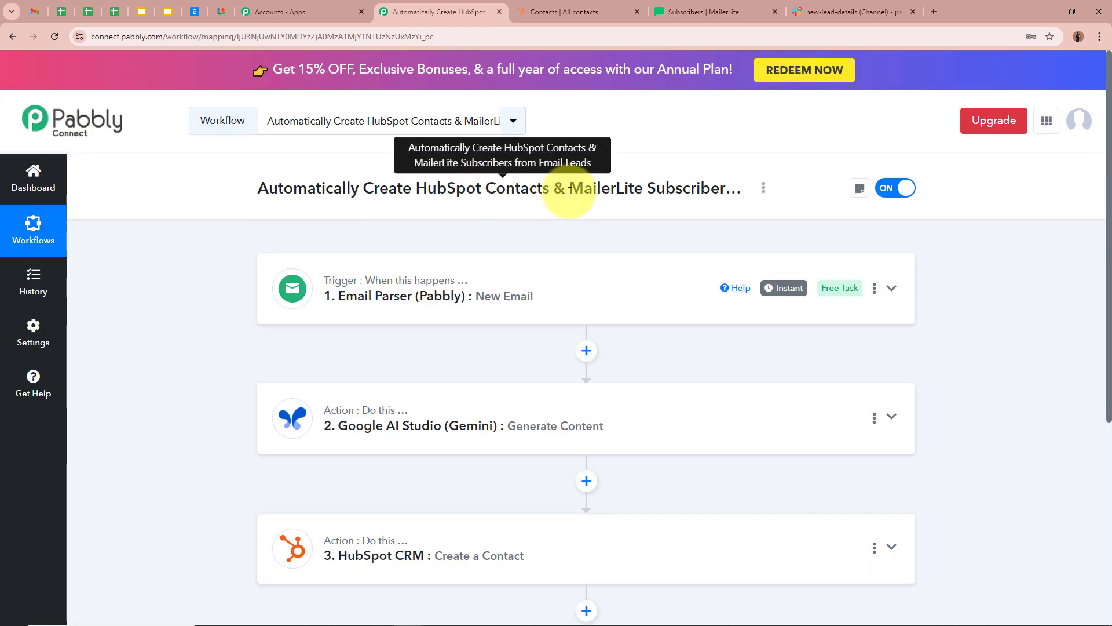
drag(570, 192, 717, 188)
click(176, 376)
scroll(175, 376, down, 2)
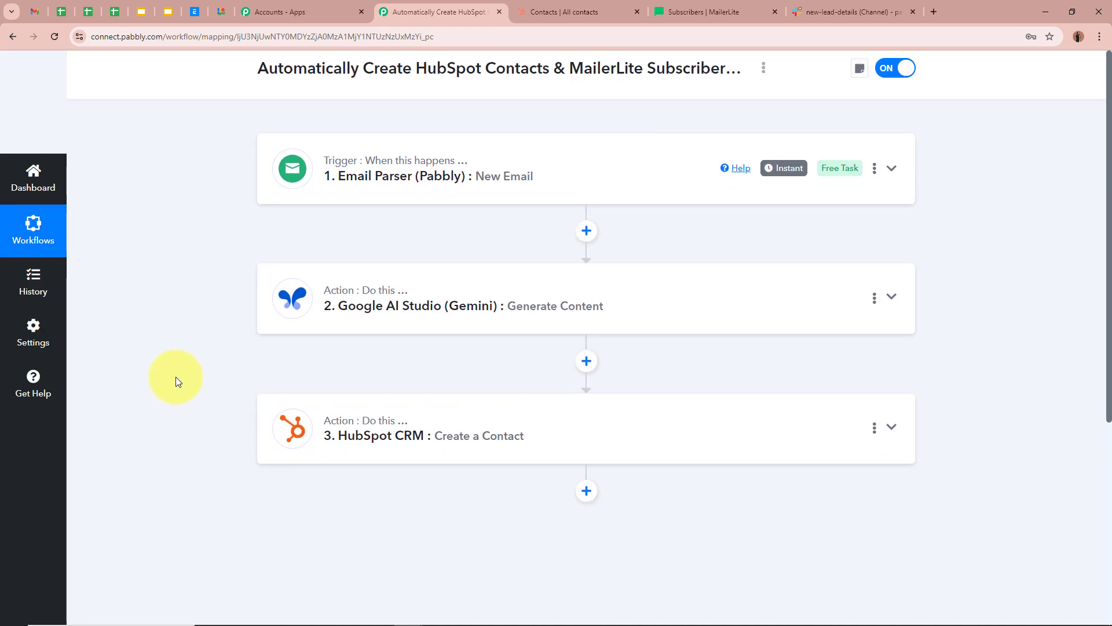
scroll(175, 376, down, 1)
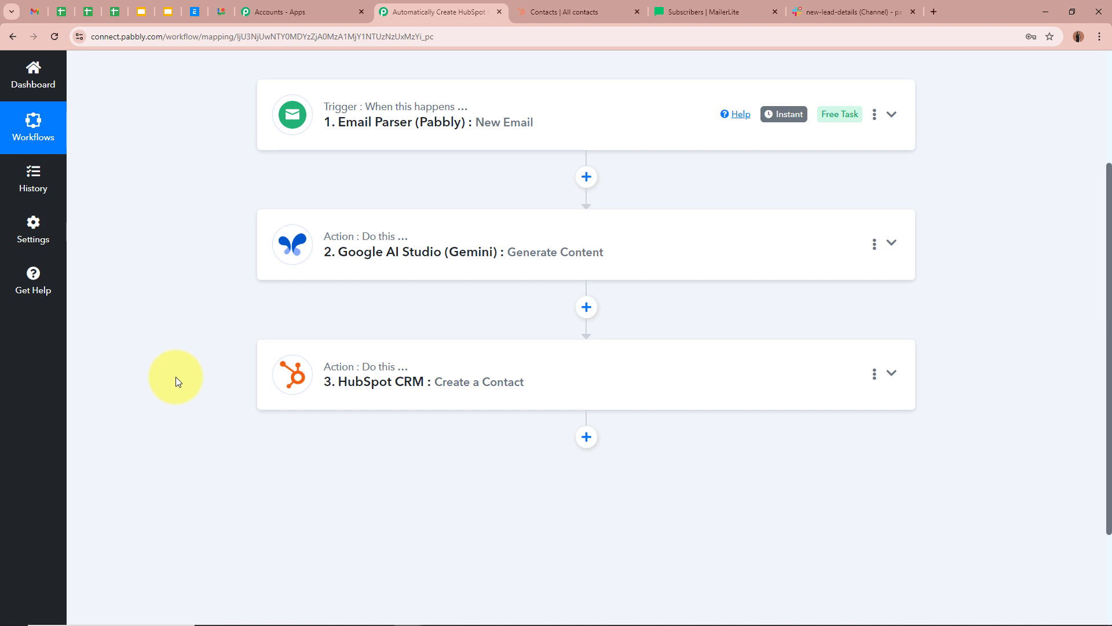
scroll(176, 377, down, 1)
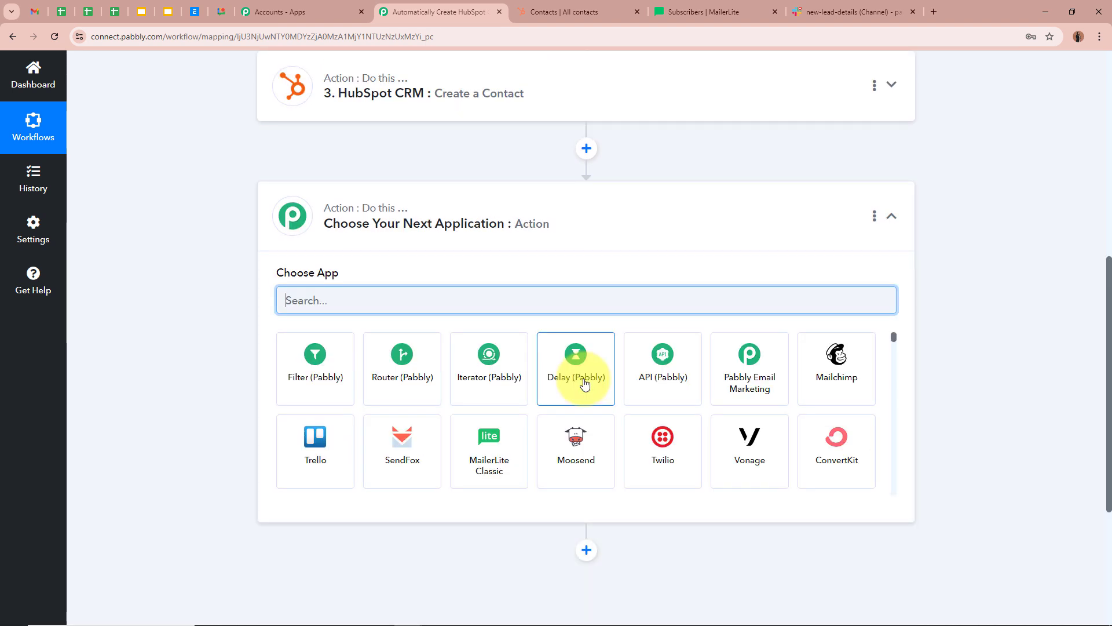
- Make the fourth step MailerLite with the Create Or Update Subscriber action event
text(Mail)
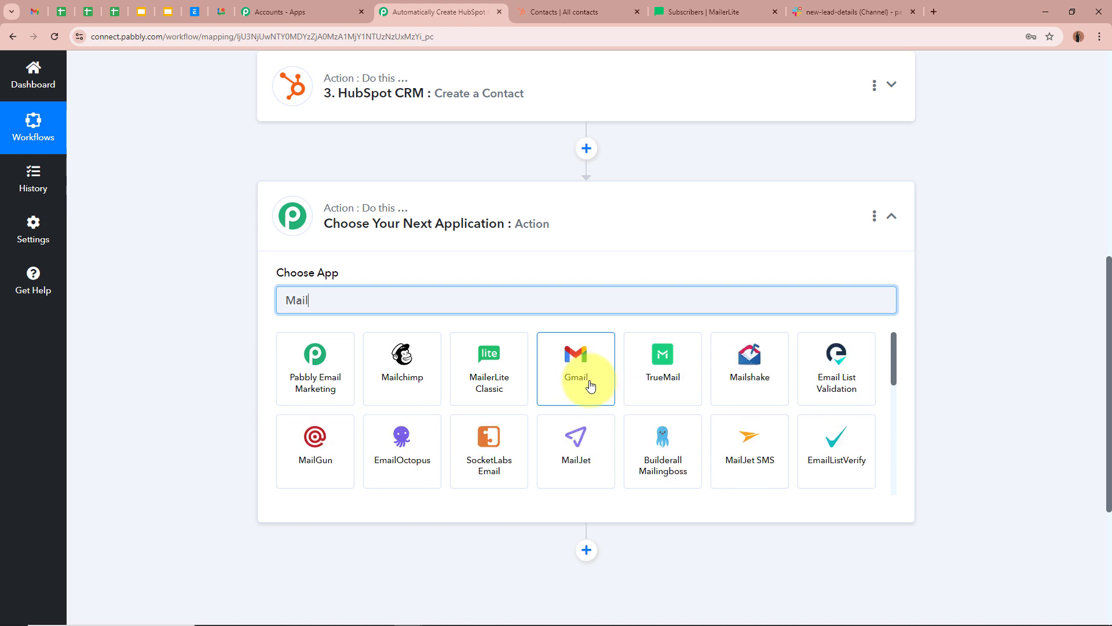
text(l)
key(BackSpace)
key(BackSpace)
key(BackSpace)
key(BackSpace)
key(BackSpace)
text(M)
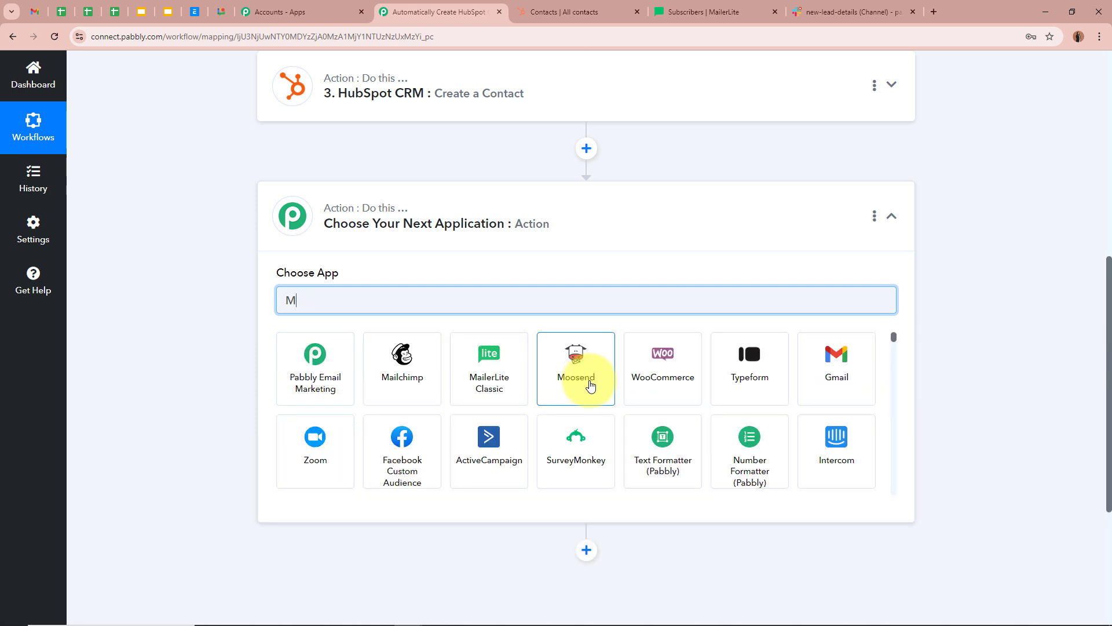
text(ailer)
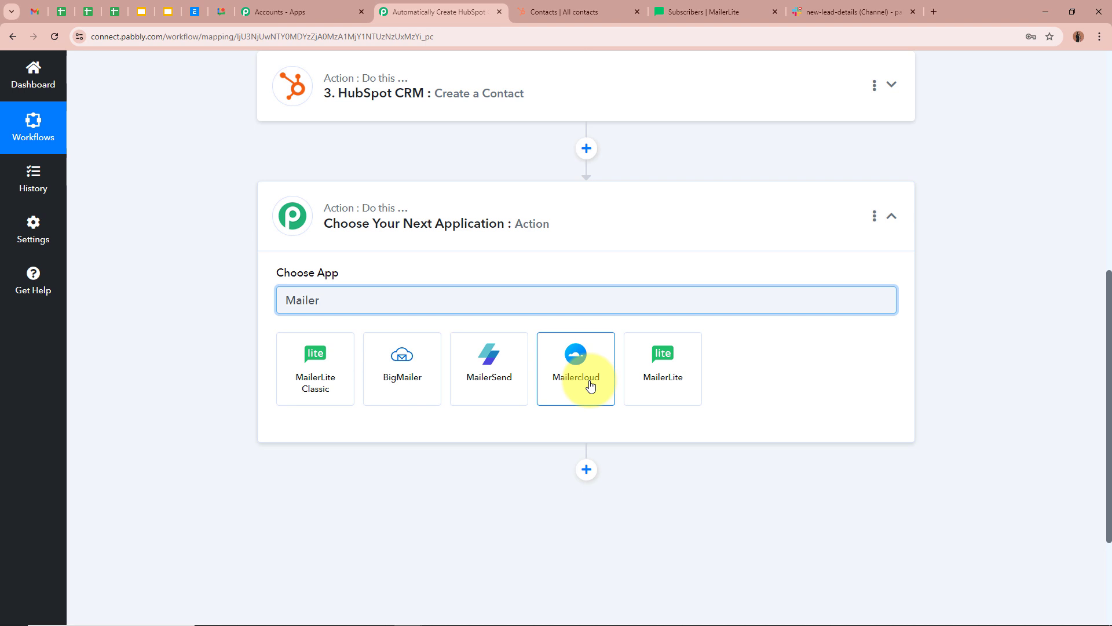
click(663, 382)
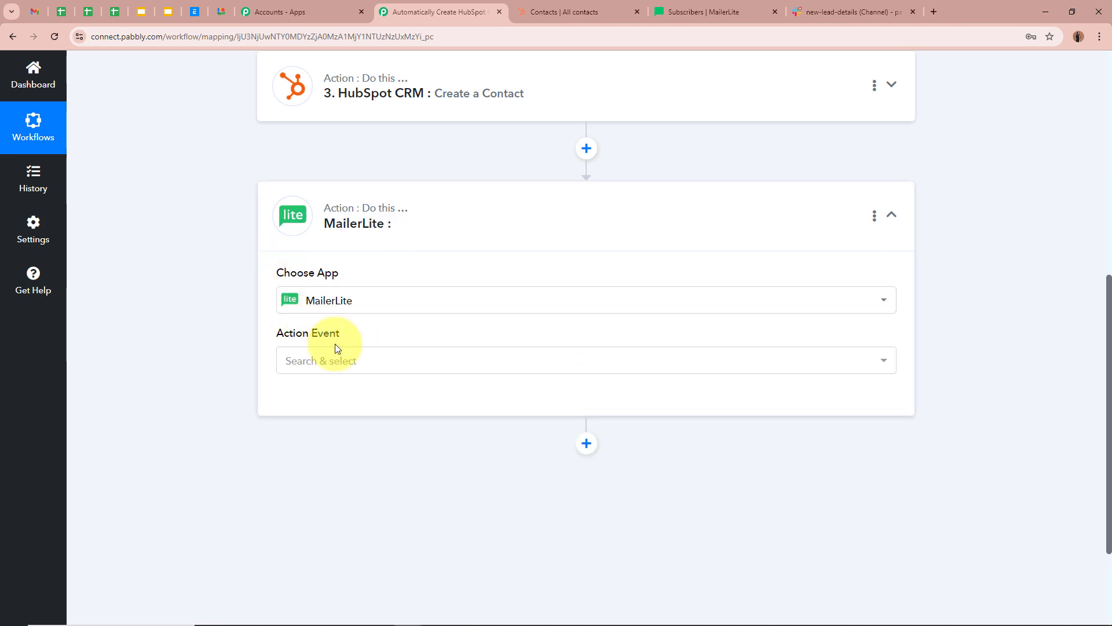
click(356, 362)
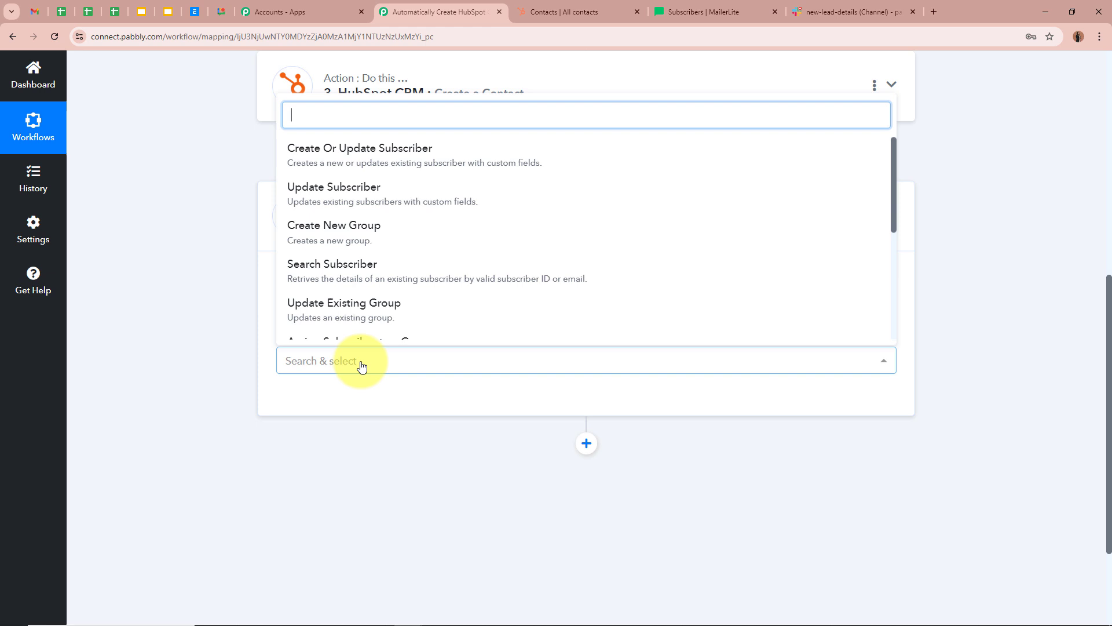
click(434, 158)
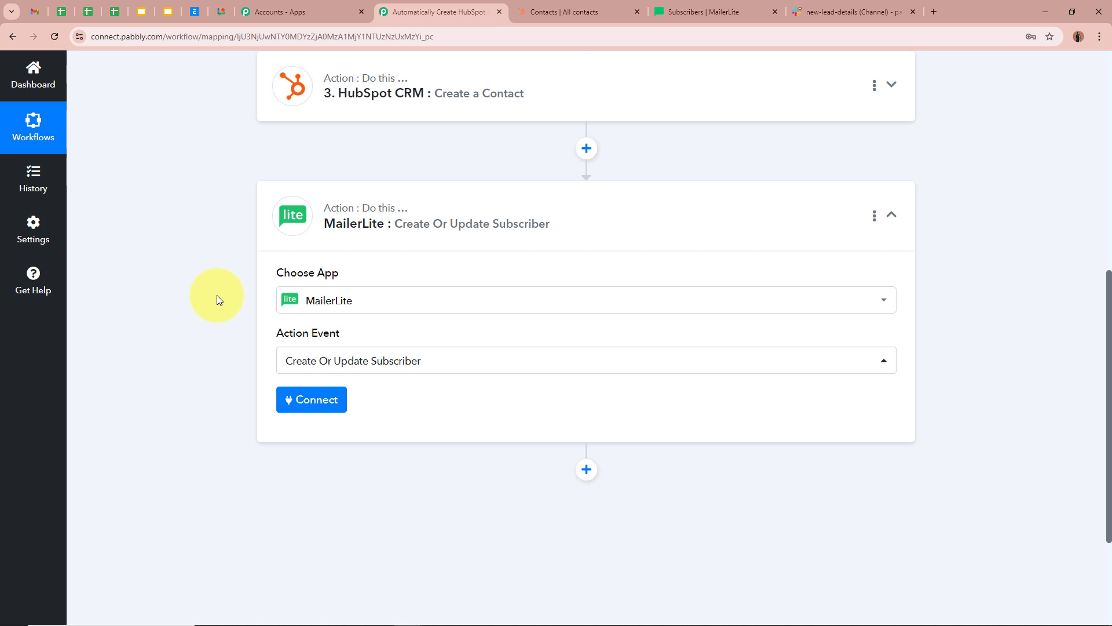
- Start a new MailerLite #4 connection and review the API token help text
click(315, 399)
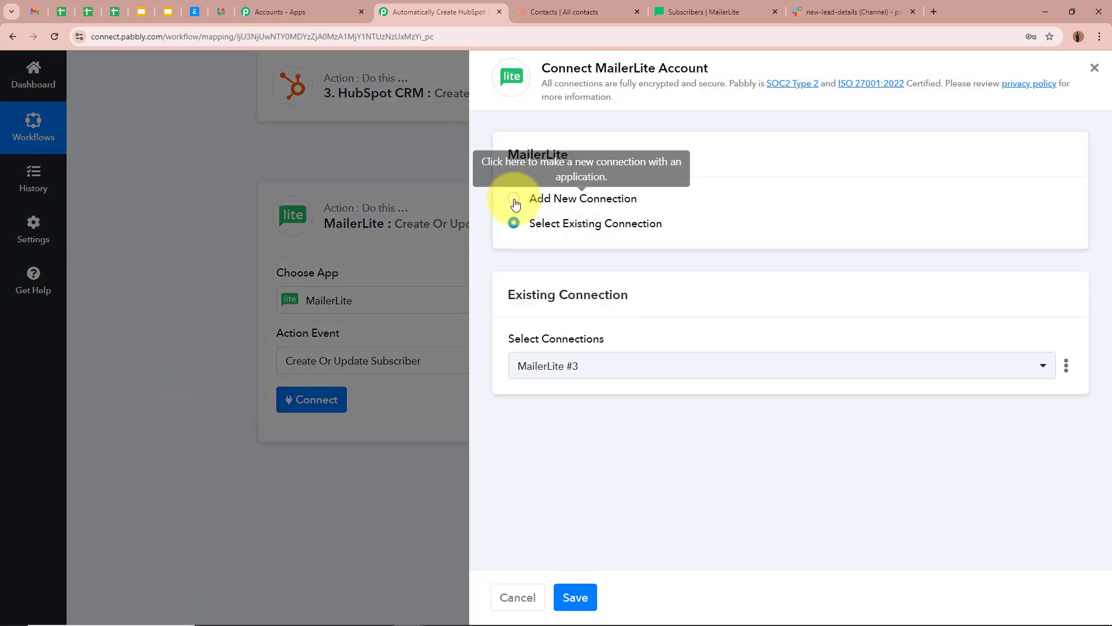
click(512, 199)
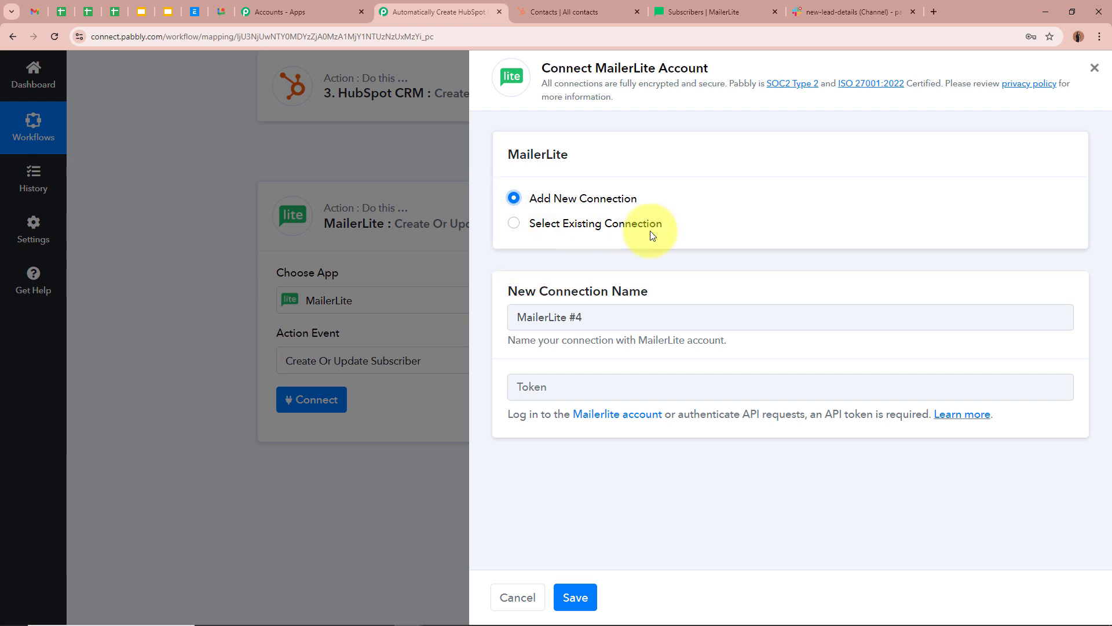
click(576, 387)
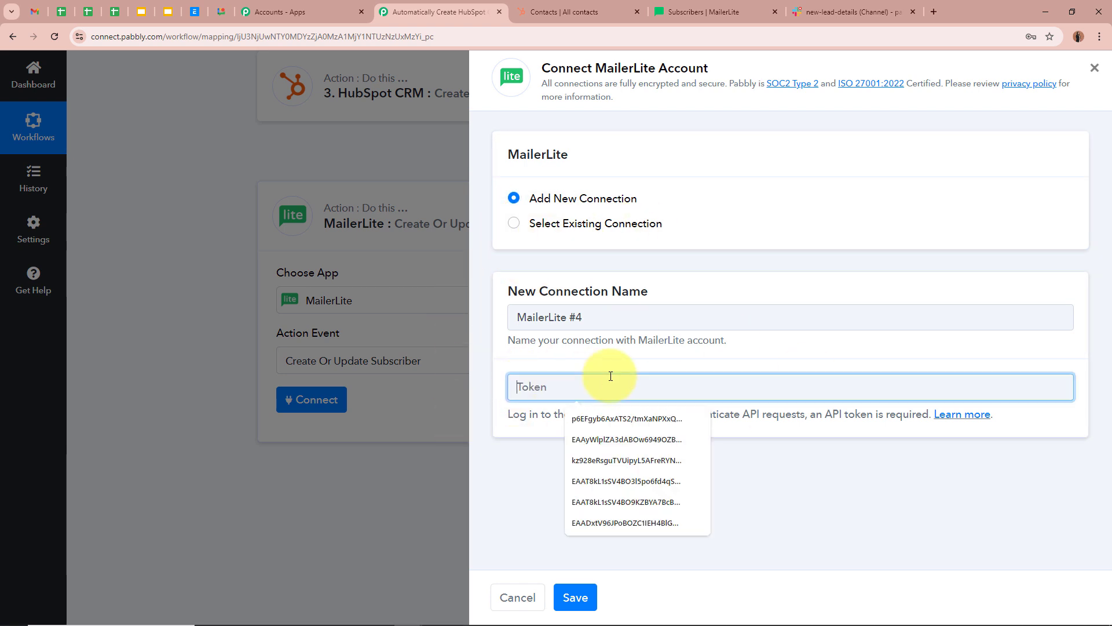
click(496, 448)
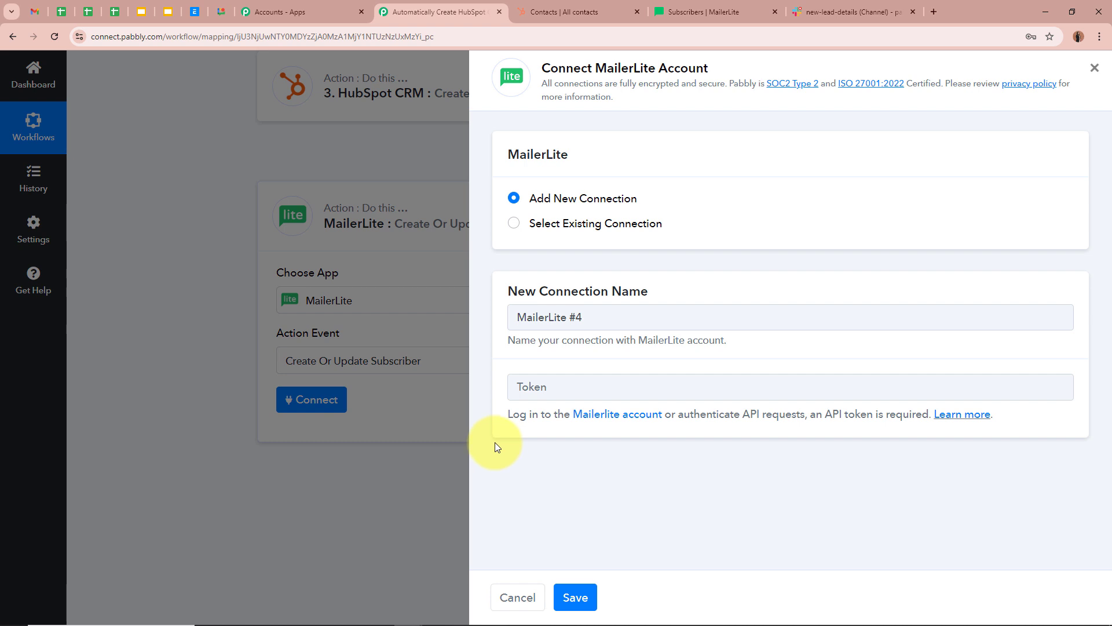
drag(504, 418, 943, 427)
click(915, 461)
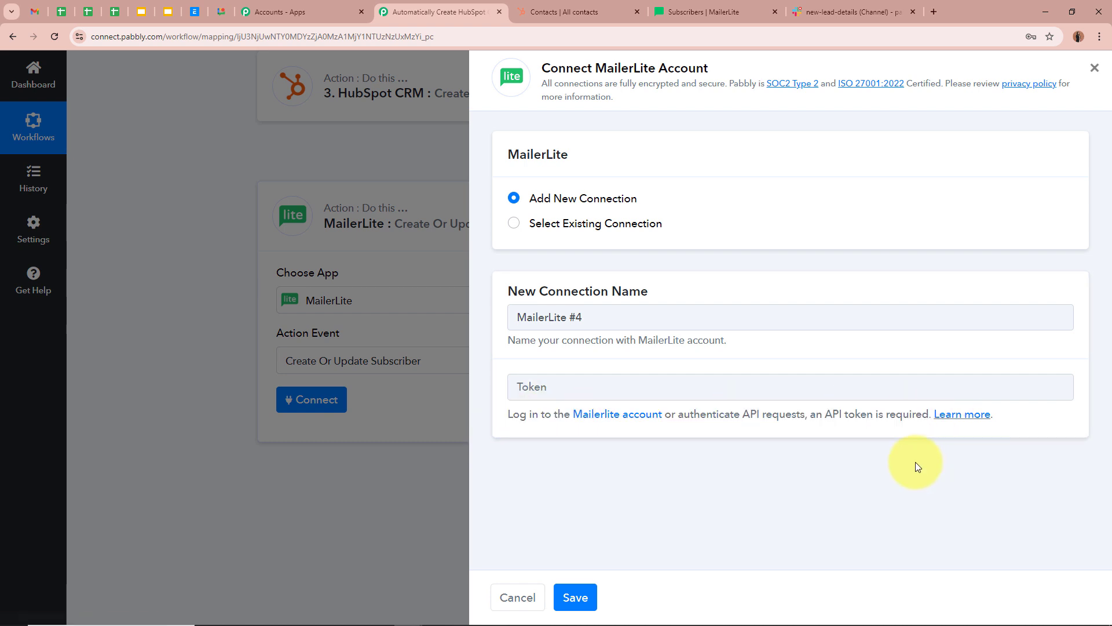
- Bring up MailerLite's Subscribers page listing 12 active subscribers
click(763, 6)
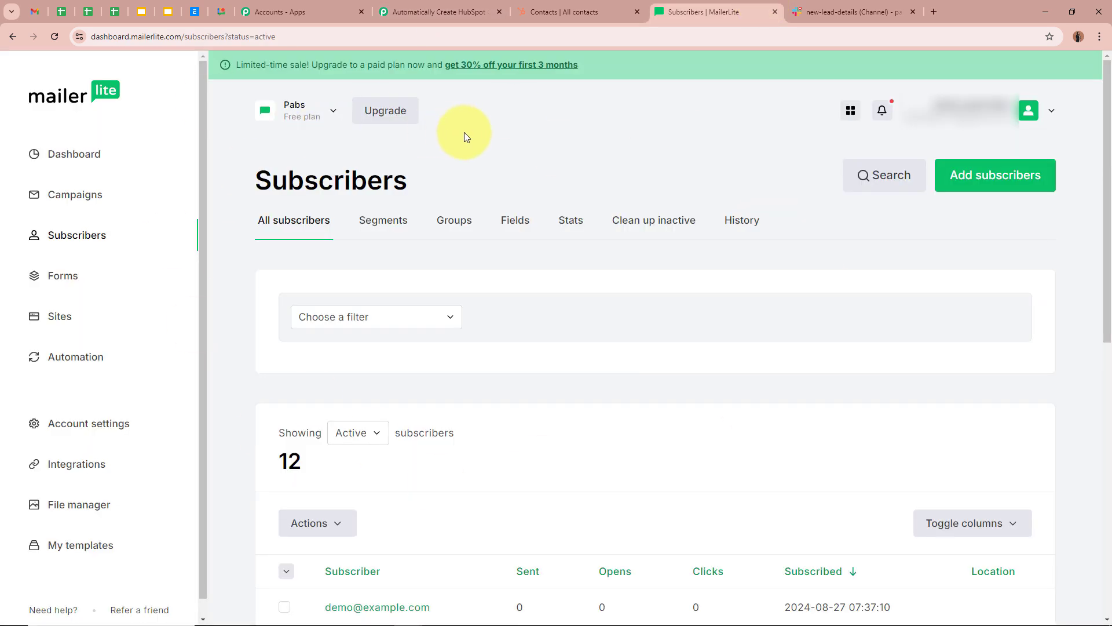
click(439, 12)
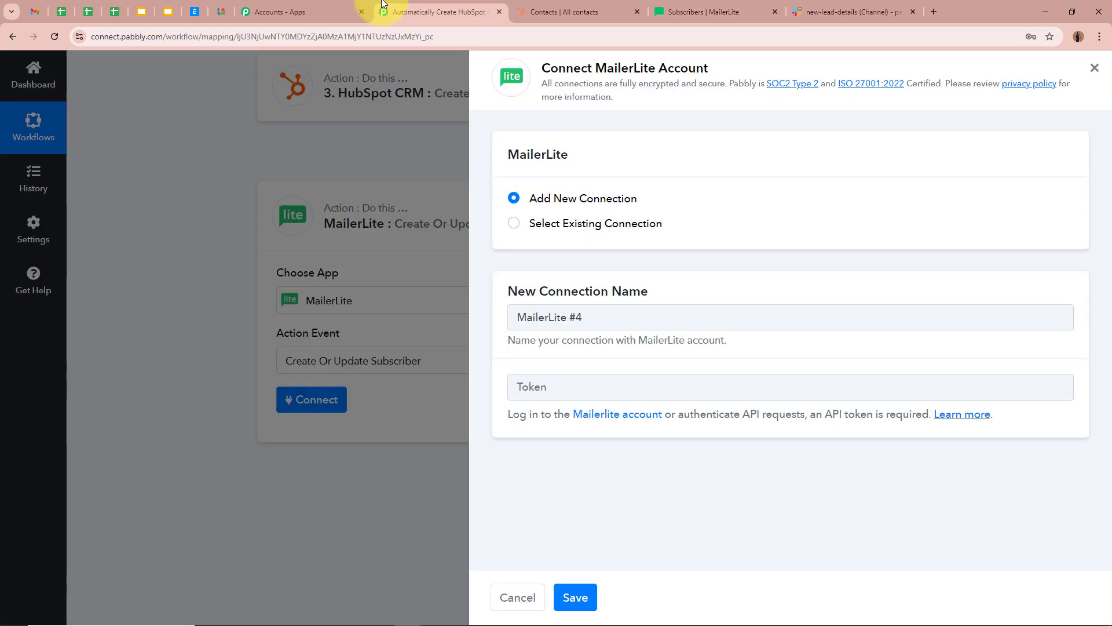
click(678, 10)
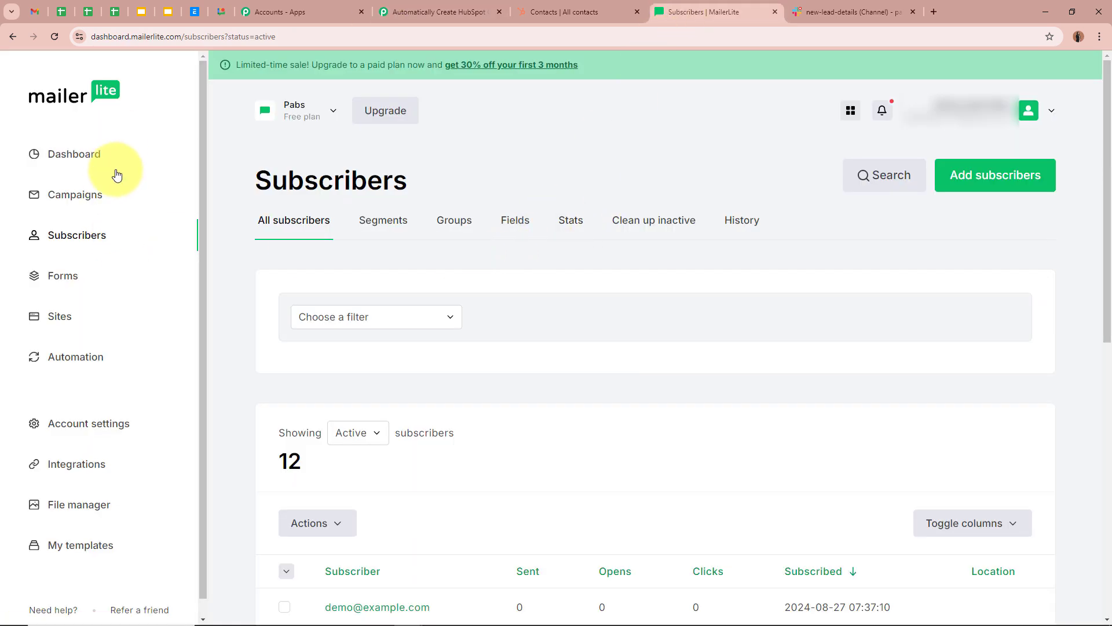
- Go to MailerLite's Integrations Developer API and API tokens section
click(126, 466)
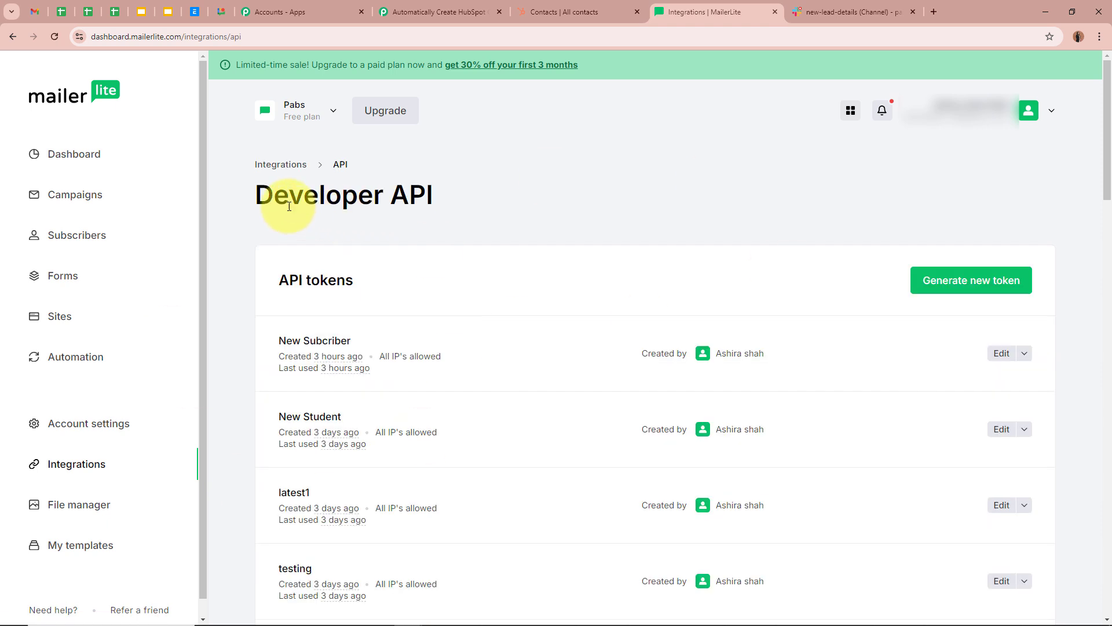
drag(258, 194, 492, 214)
drag(258, 309, 466, 281)
click(573, 219)
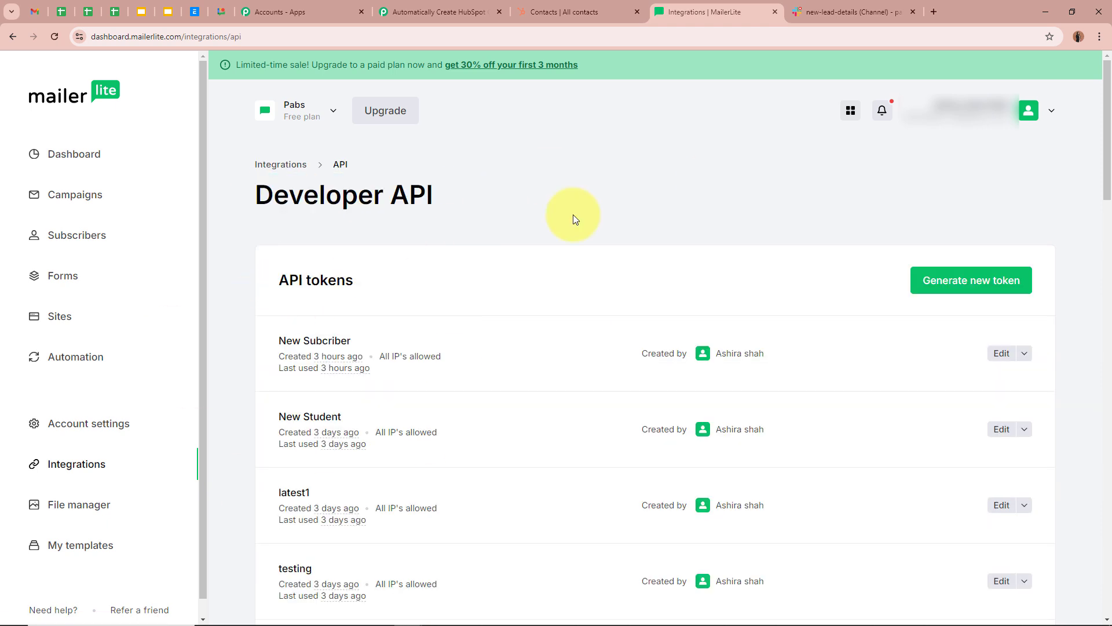
- Generate a new API token named 'Test Token', accepting the terms
click(953, 283)
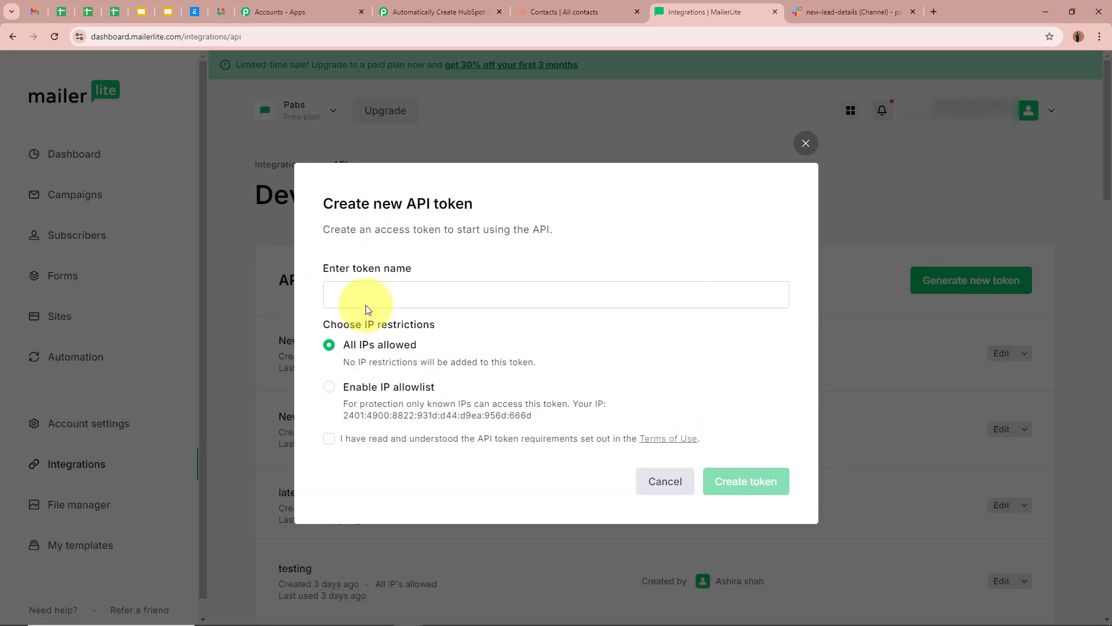
click(480, 302)
text(Tes)
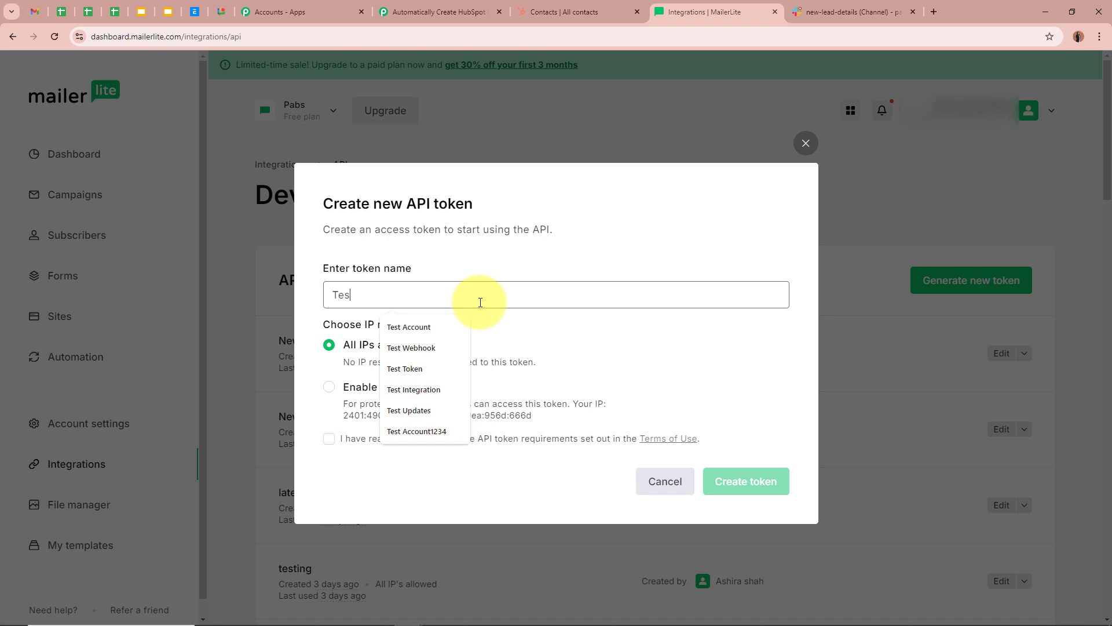
text(t tOKEN)
click(409, 323)
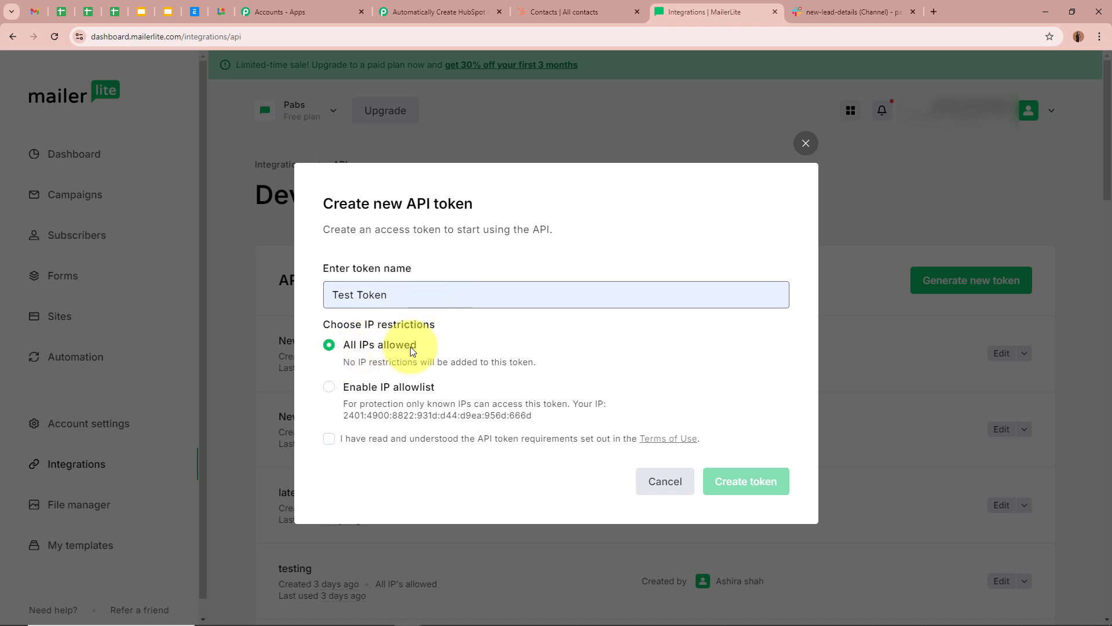
click(329, 438)
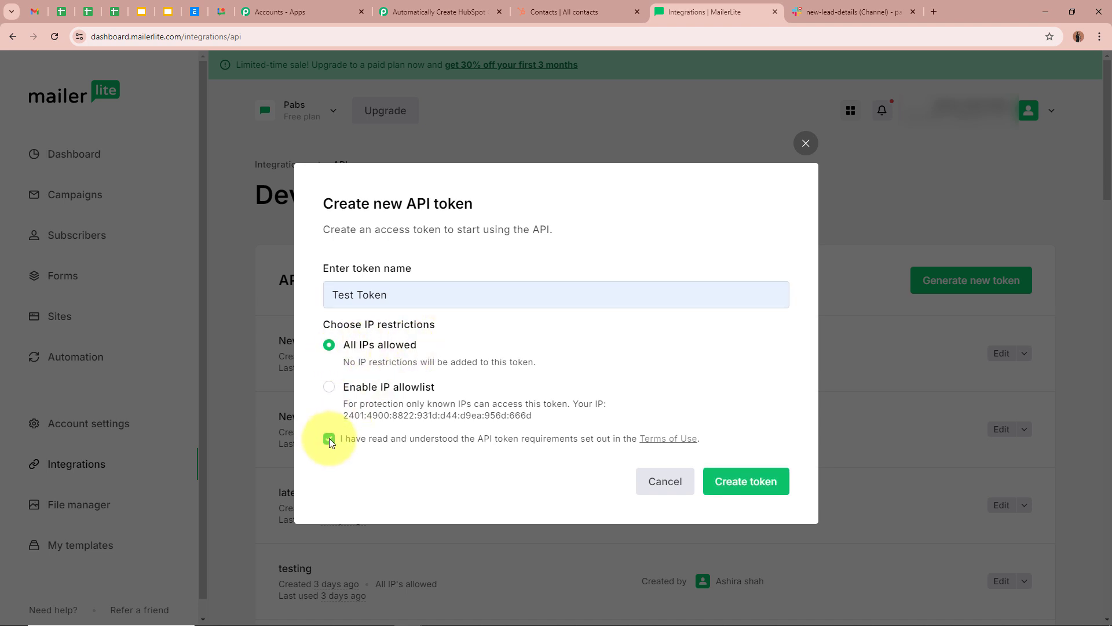
drag(432, 441, 617, 438)
click(592, 483)
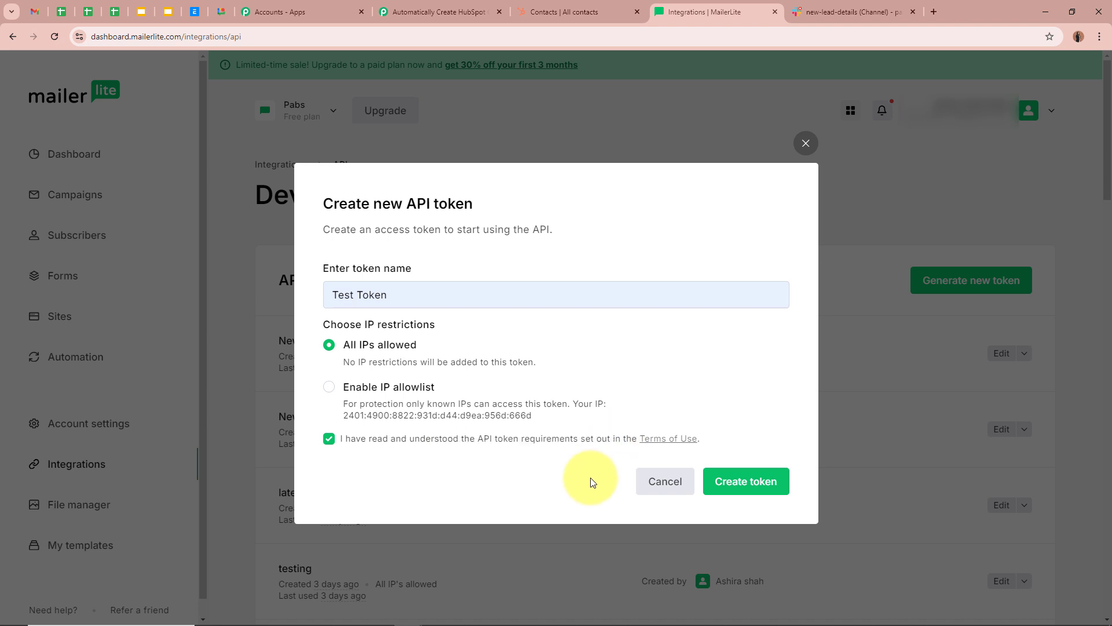
click(764, 489)
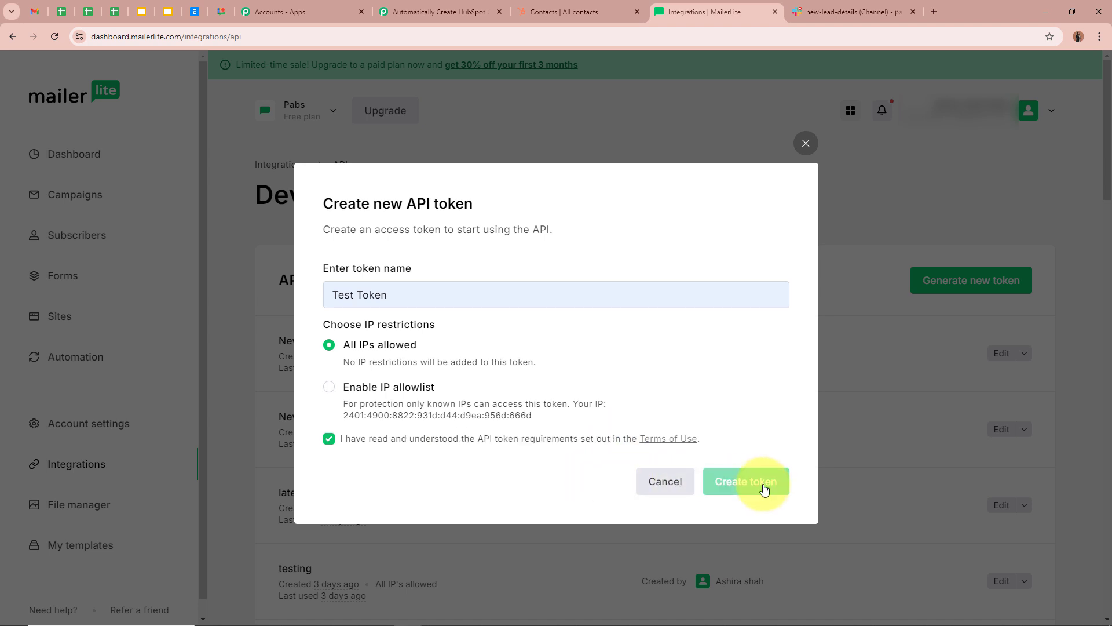
- Copy the new token and return to the Pabbly connection's token field
click(759, 381)
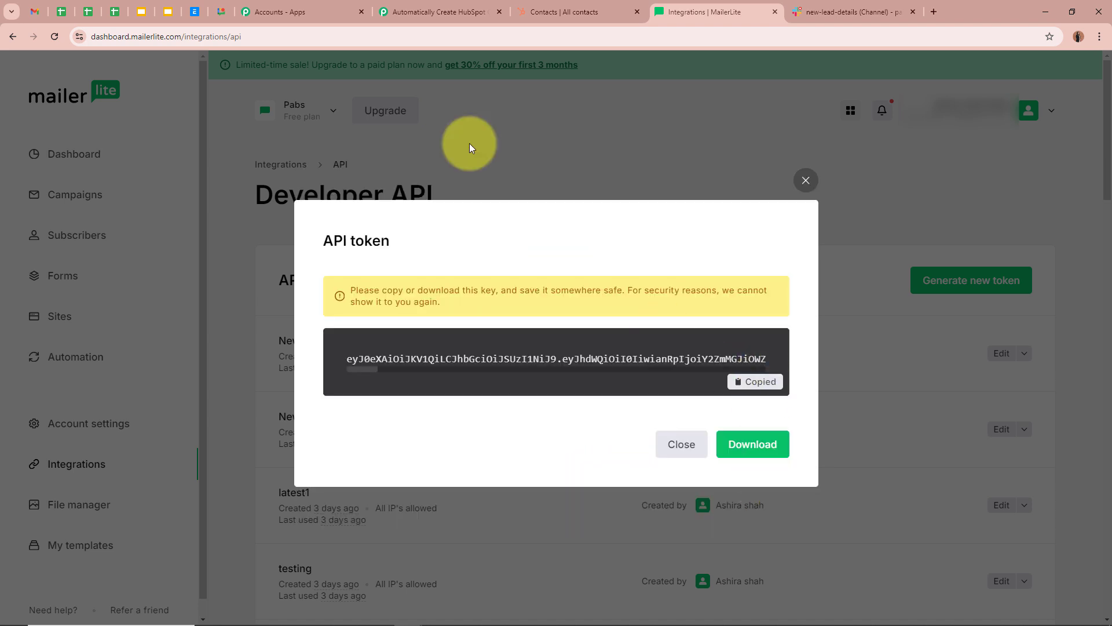
click(443, 11)
click(653, 387)
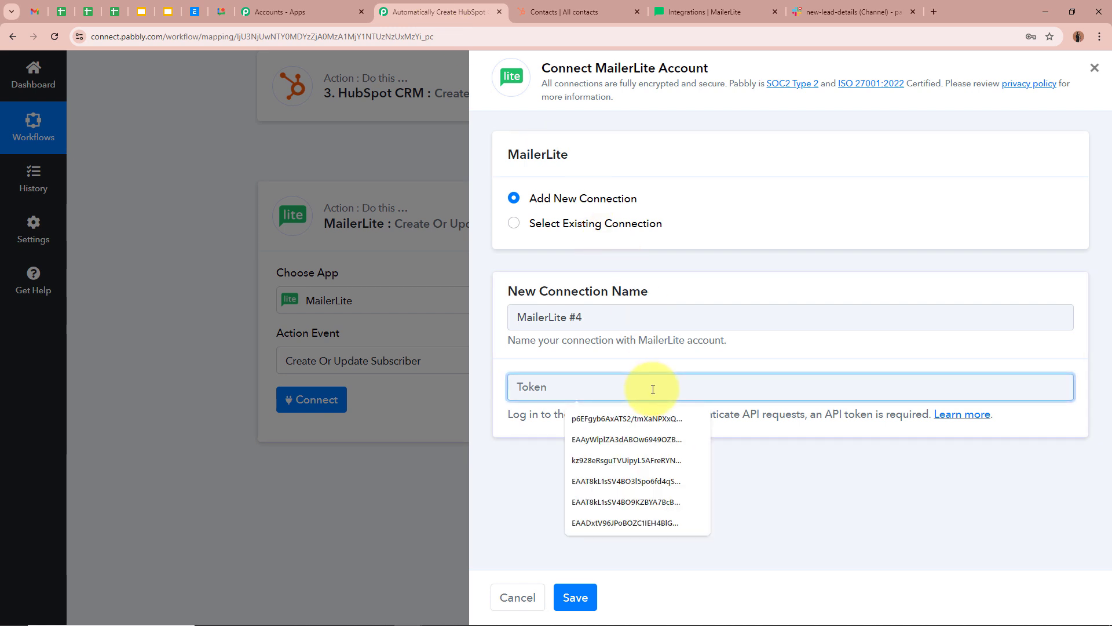
- Paste the MailerLite API token into the Pabbly connection
key(ctrl+v)
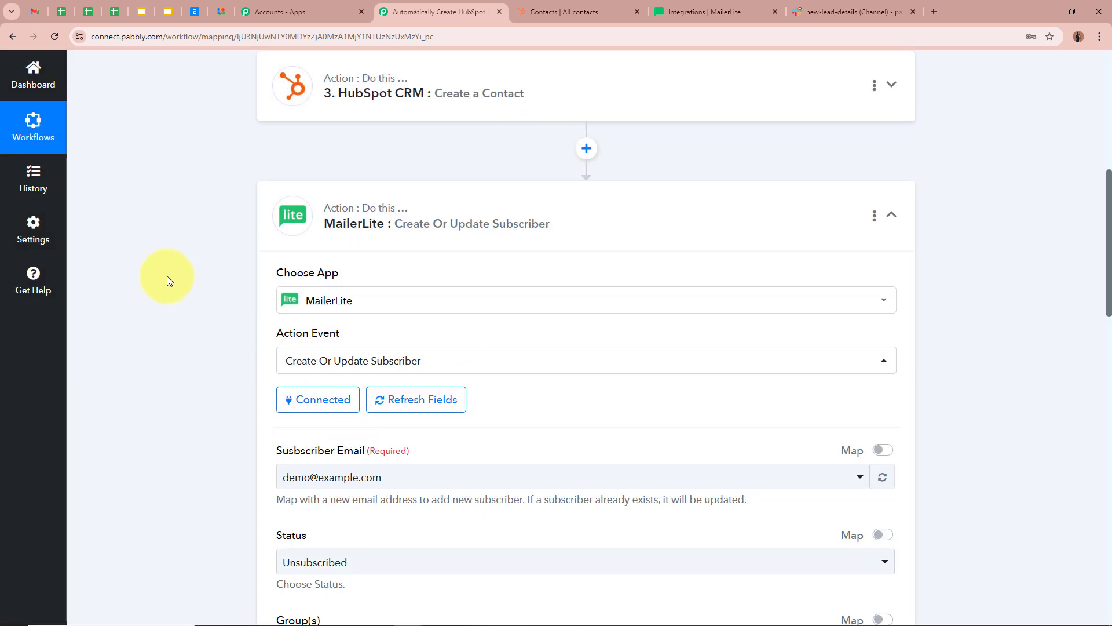
scroll(175, 278, down, 3)
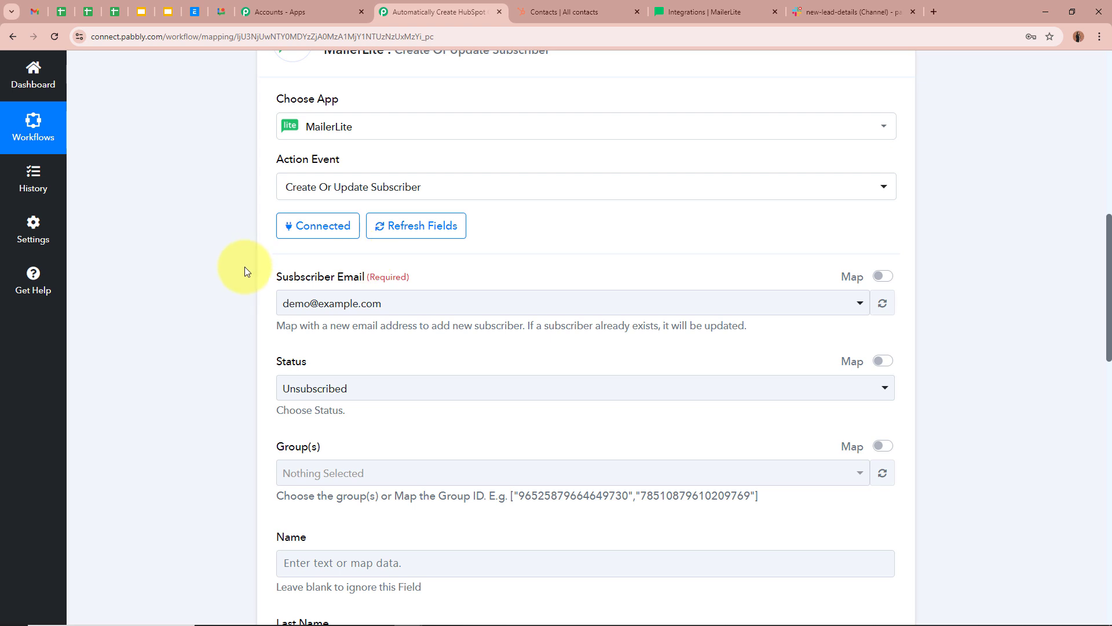
click(355, 303)
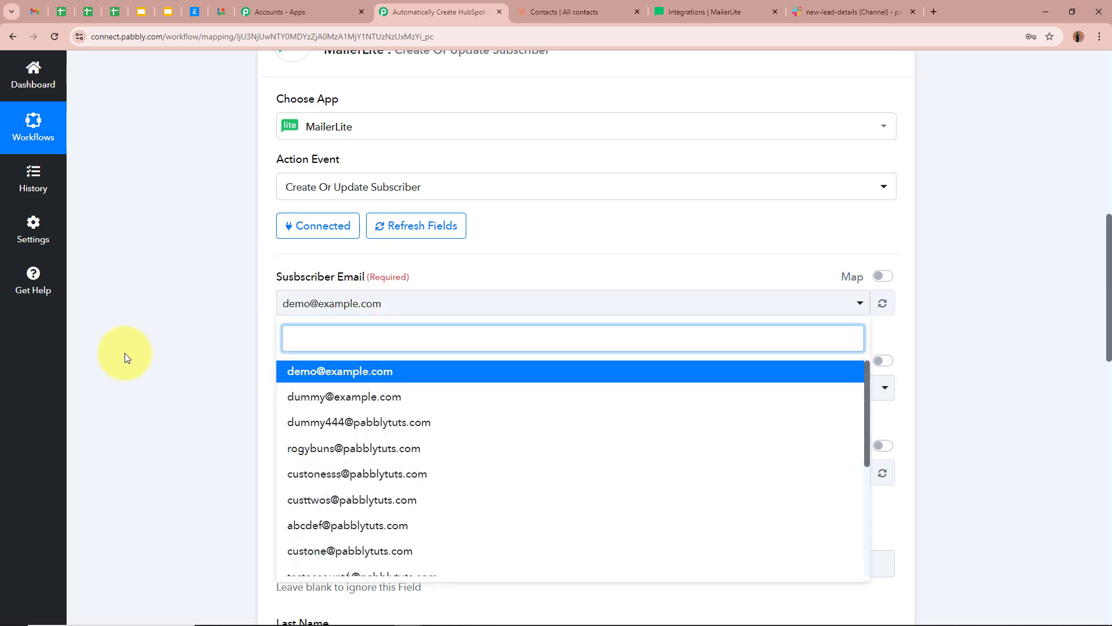
click(143, 342)
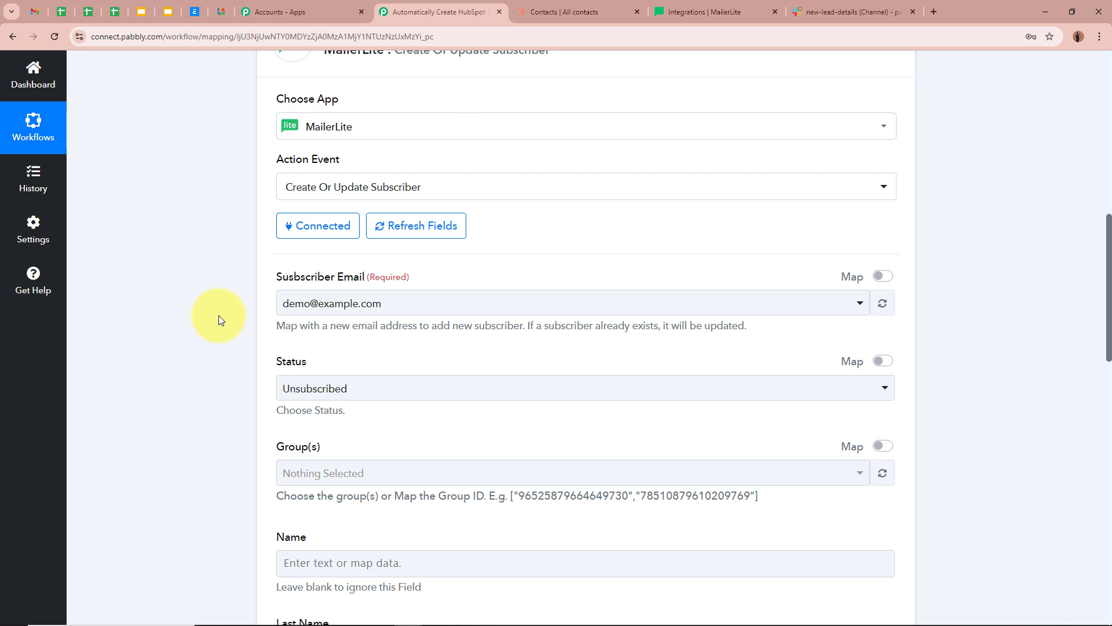
- Map Gemini's 'Candidates 0 Content Parts 0 Text 2' email into Subscriber Email
click(882, 276)
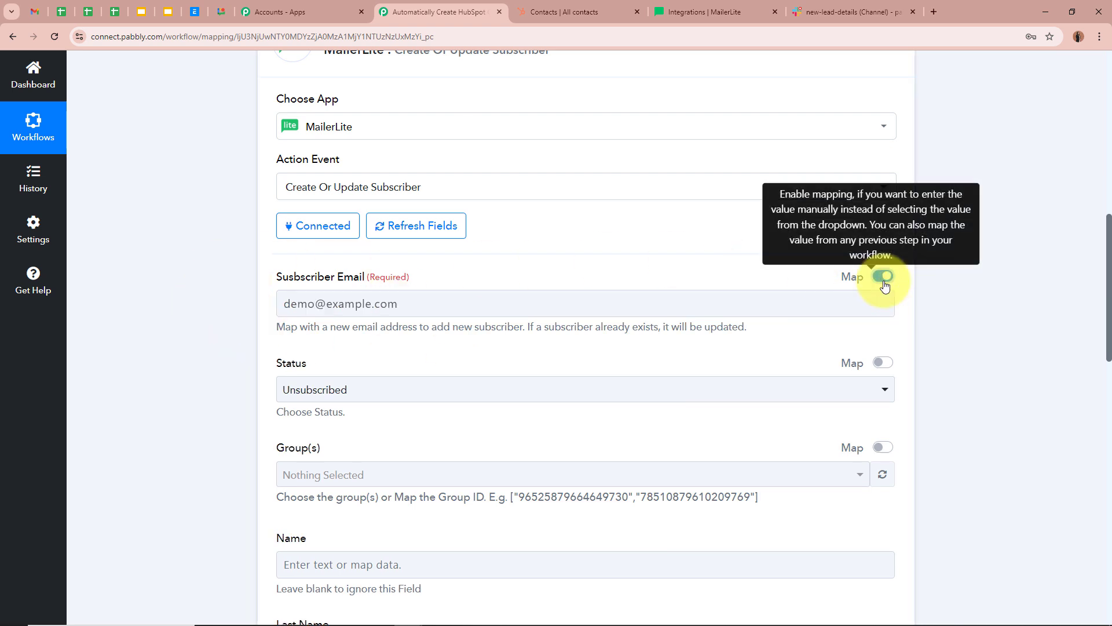
drag(501, 307, 193, 287)
key(BackSpace)
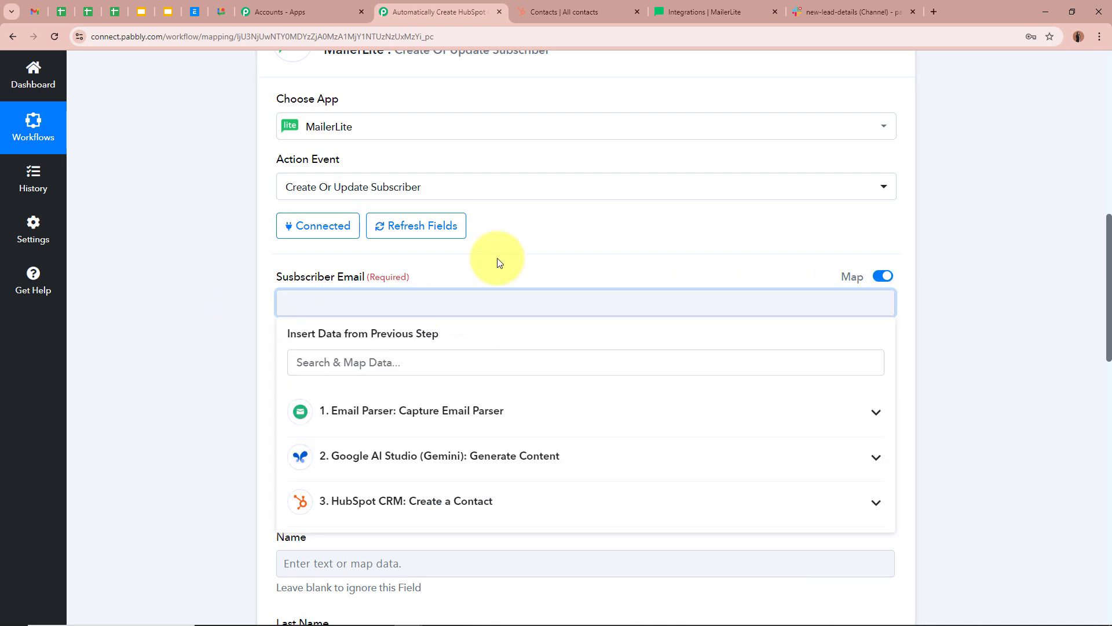
click(439, 455)
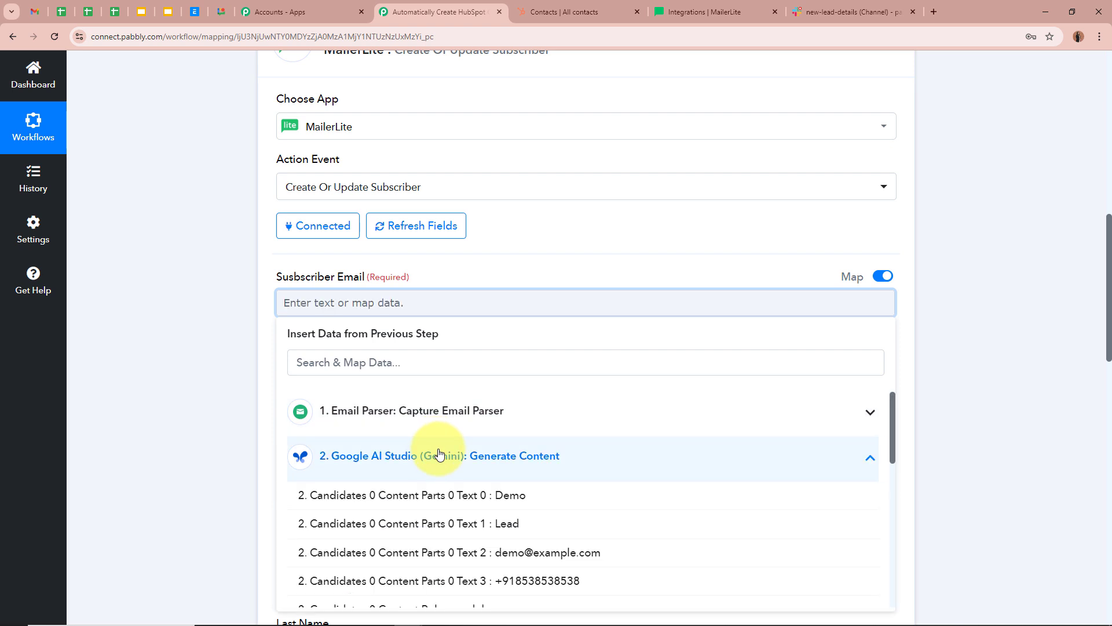
click(405, 551)
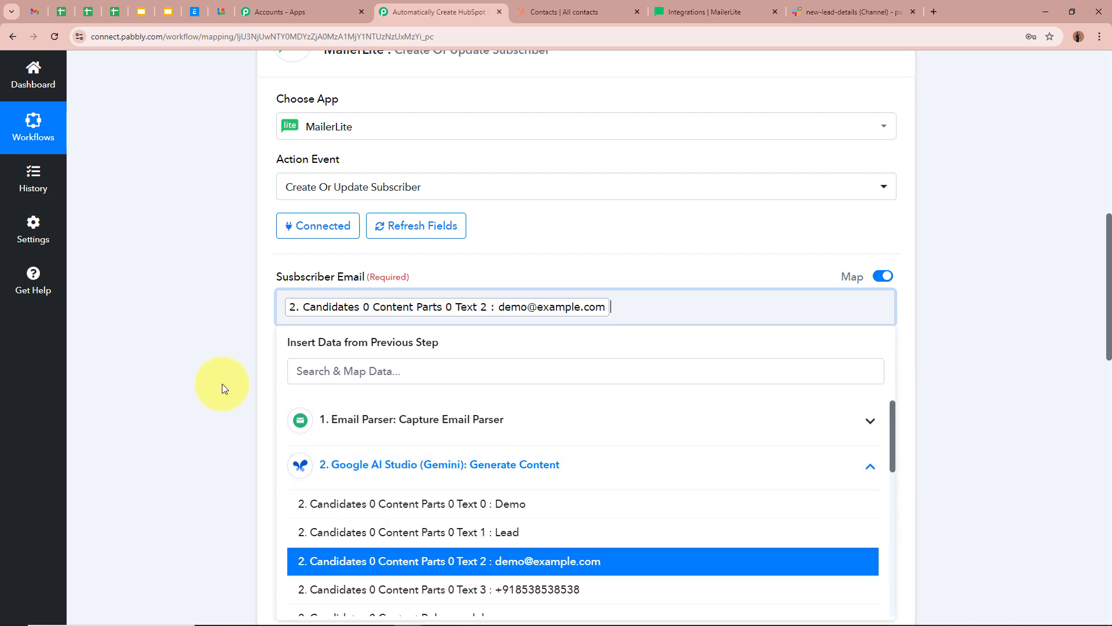
click(220, 382)
scroll(290, 347, down, 2)
- Set the MailerLite subscriber Status to Active
click(348, 284)
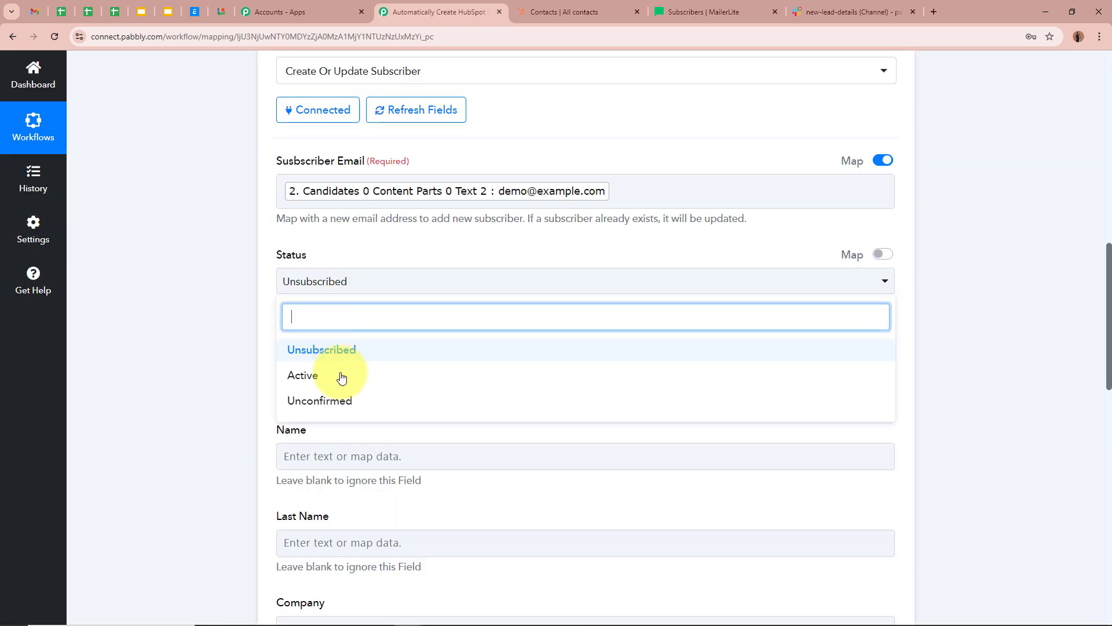
click(342, 375)
scroll(214, 340, down, 2)
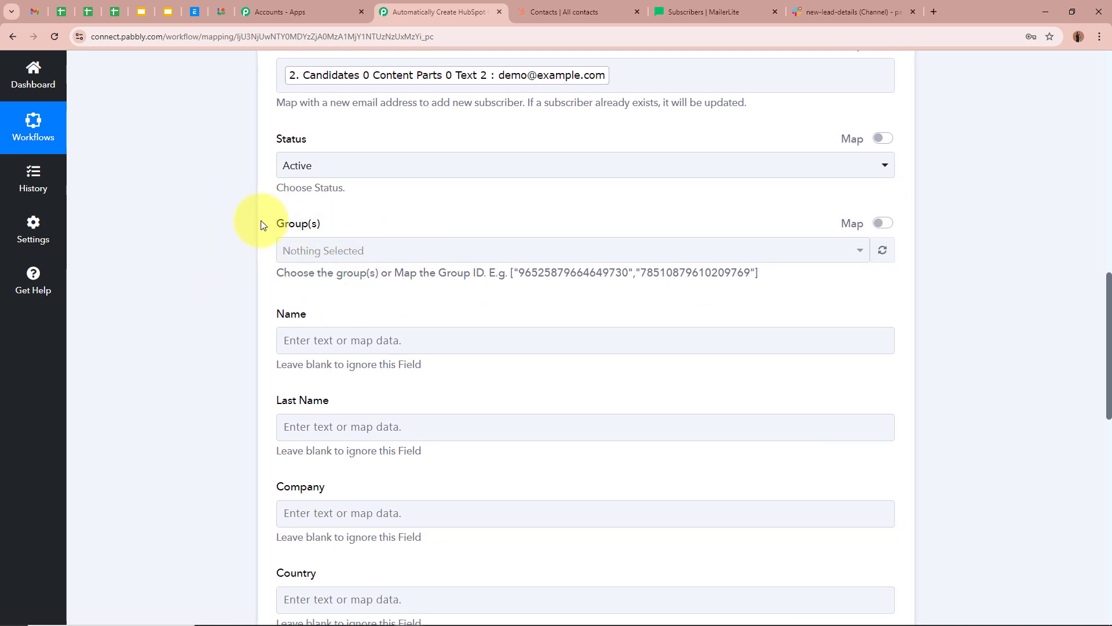
scroll(258, 223, up, 2)
scroll(168, 356, down, 3)
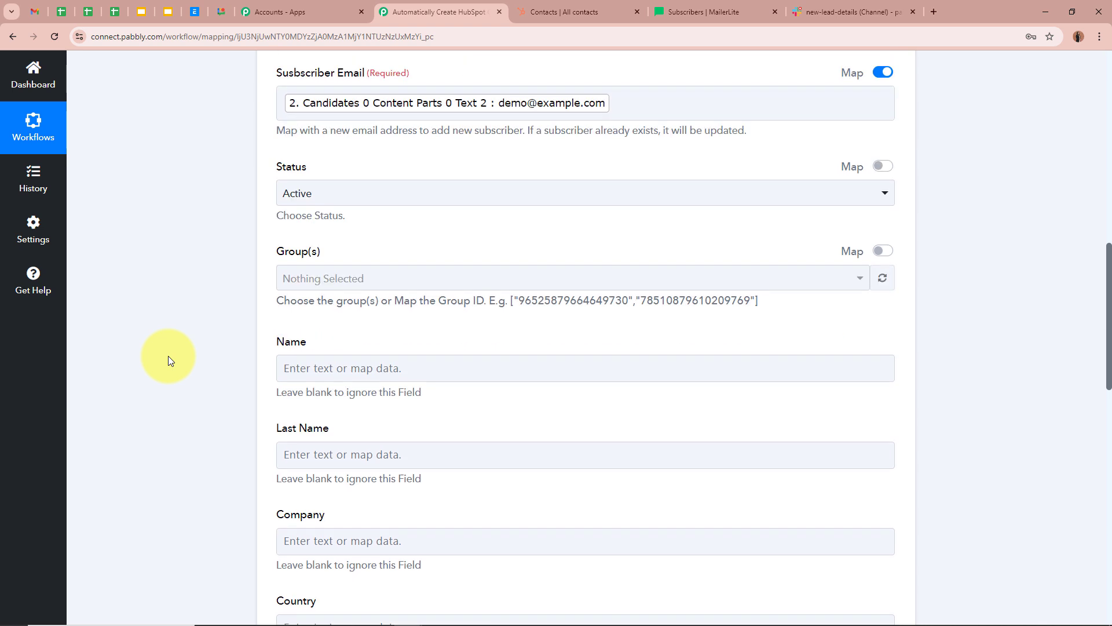
scroll(260, 278, down, 2)
- Map Gemini's Text 0 to Name and Text 1 to Last Name
click(360, 158)
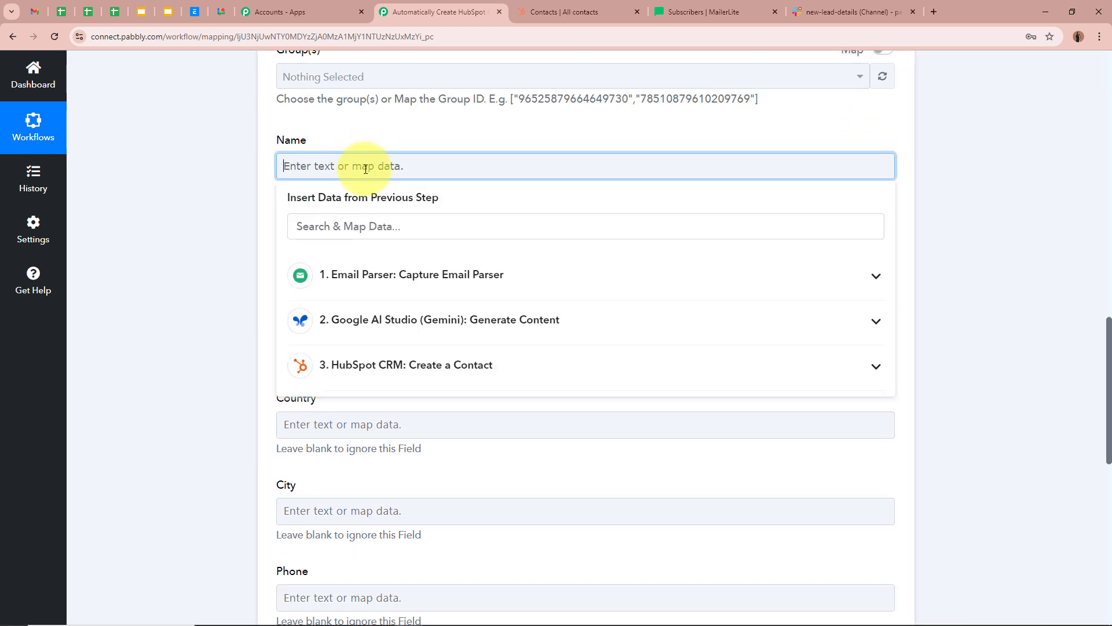
click(423, 321)
click(307, 363)
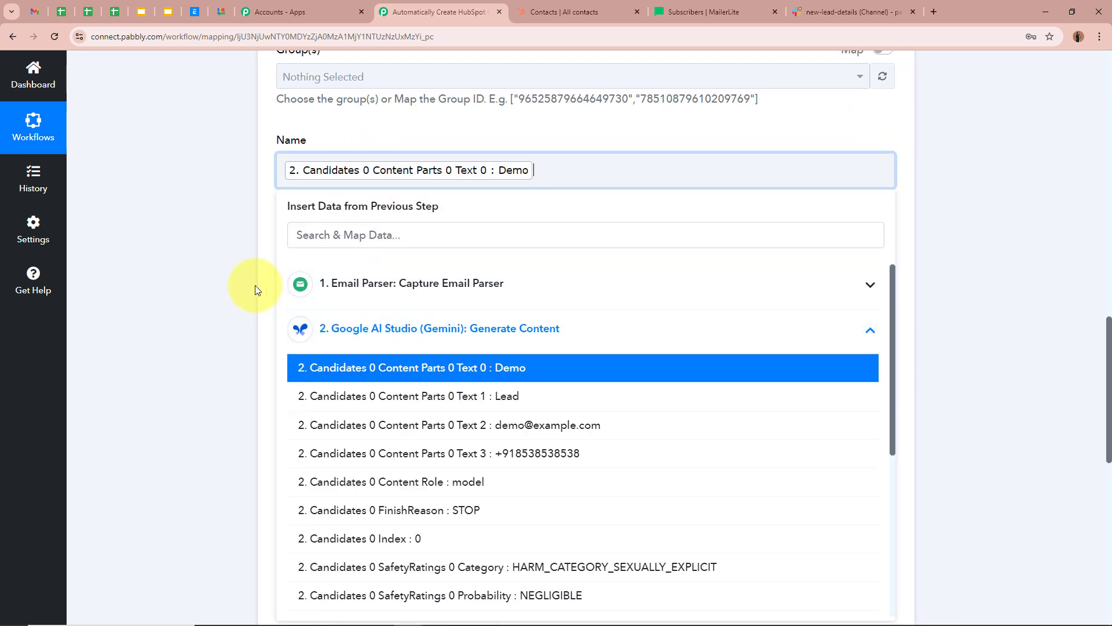
click(256, 288)
click(387, 268)
click(477, 428)
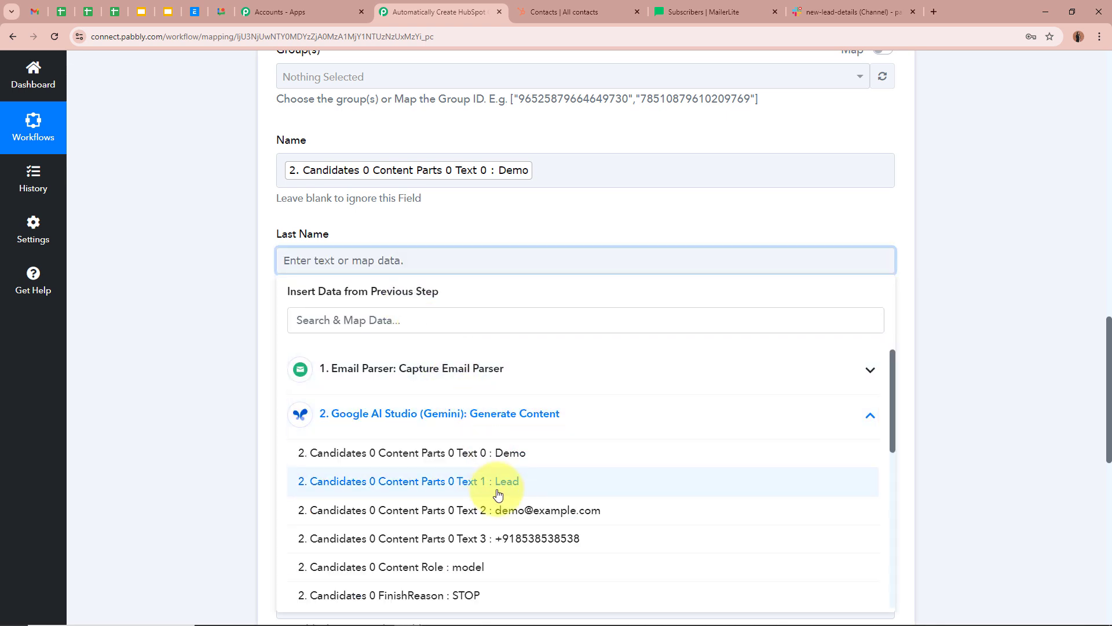
click(497, 490)
click(192, 276)
scroll(192, 276, down, 3)
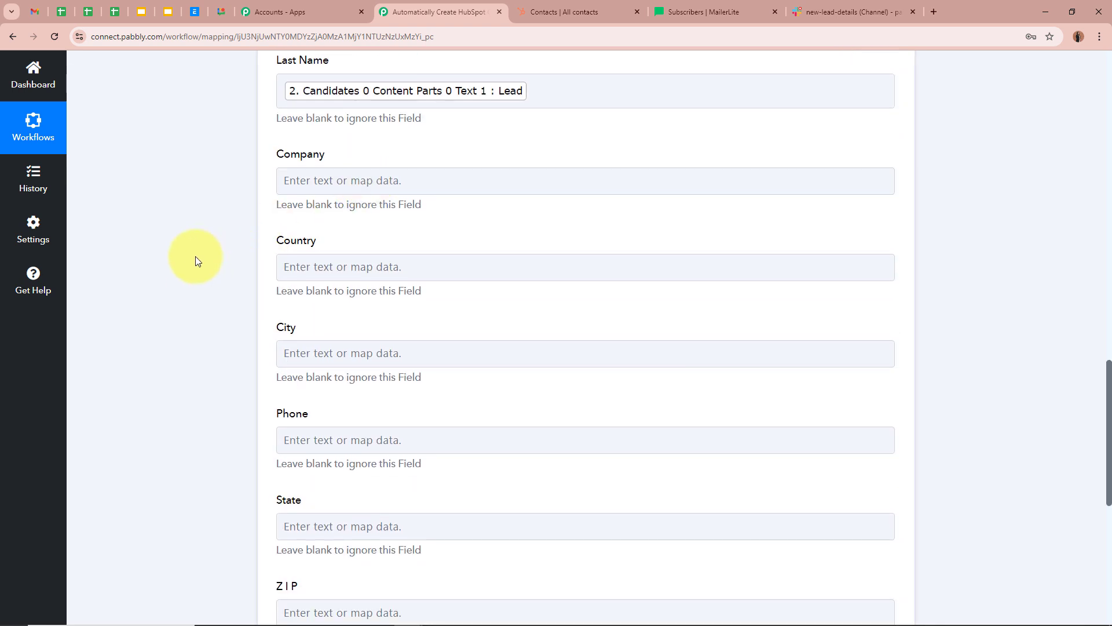
scroll(188, 257, down, 1)
scroll(390, 273, down, 3)
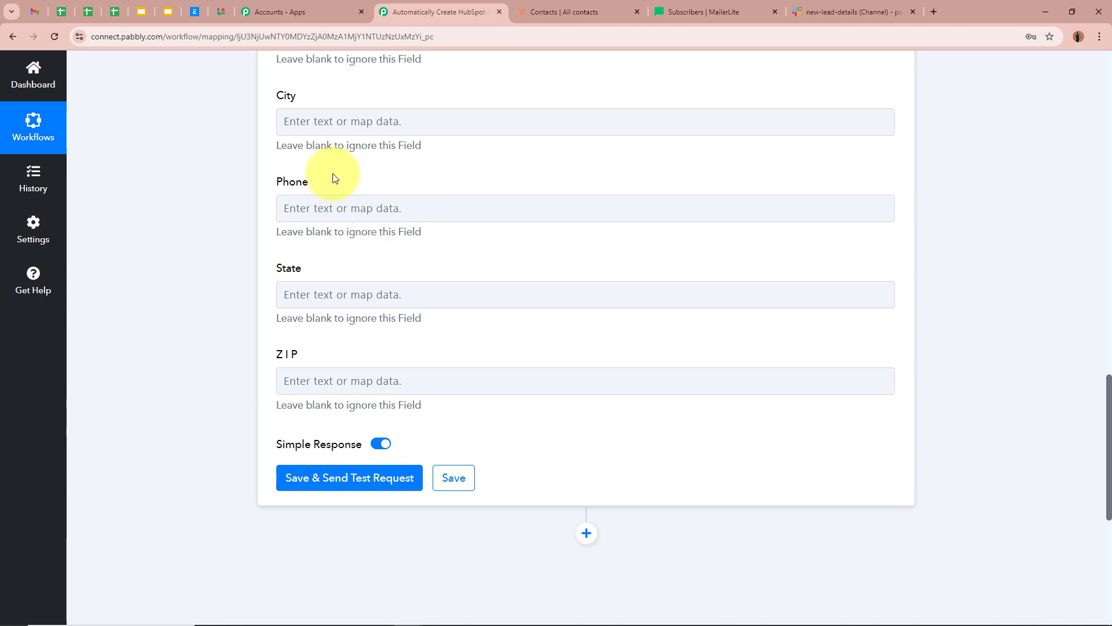
- Map Gemini's Text 3 to Phone, then Save & Send Test Request
click(332, 209)
click(486, 355)
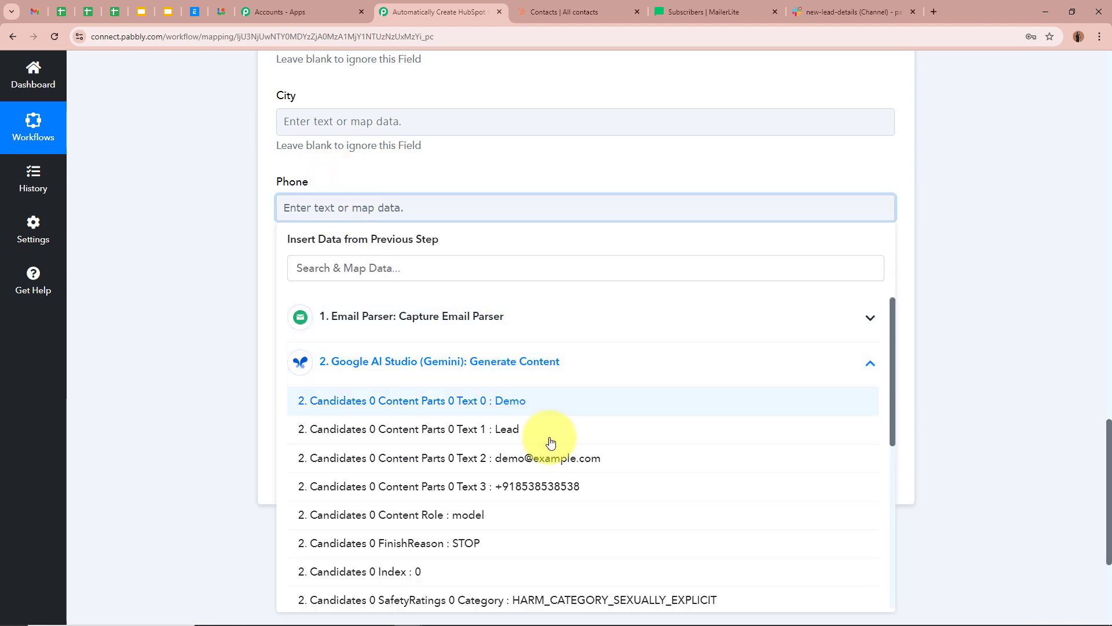
click(591, 492)
click(191, 294)
scroll(210, 290, up, 5)
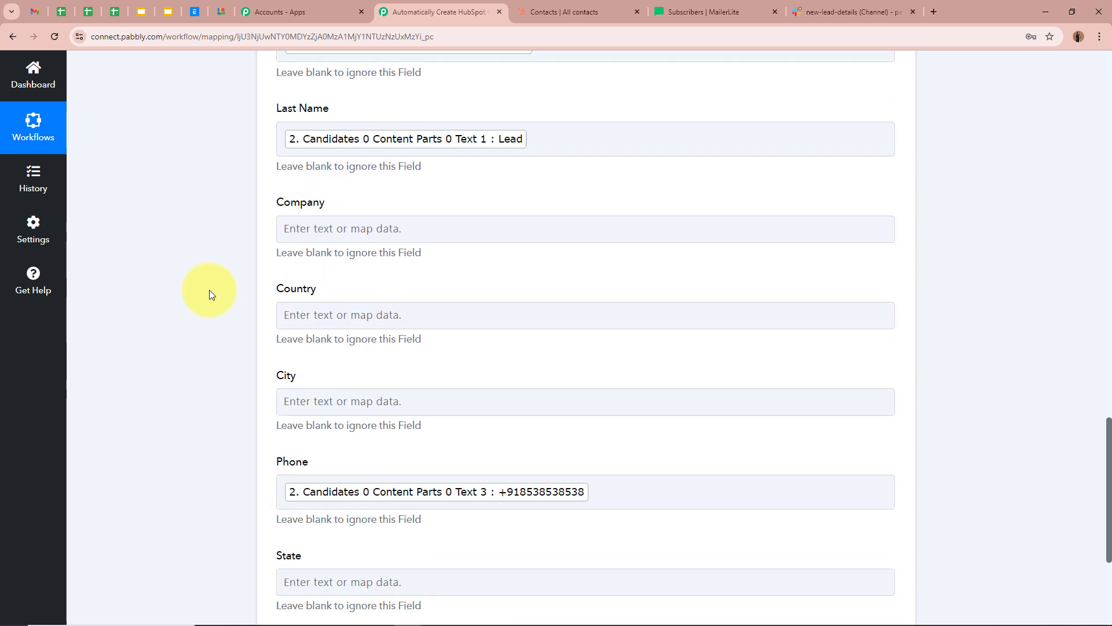
scroll(210, 290, down, 8)
click(362, 256)
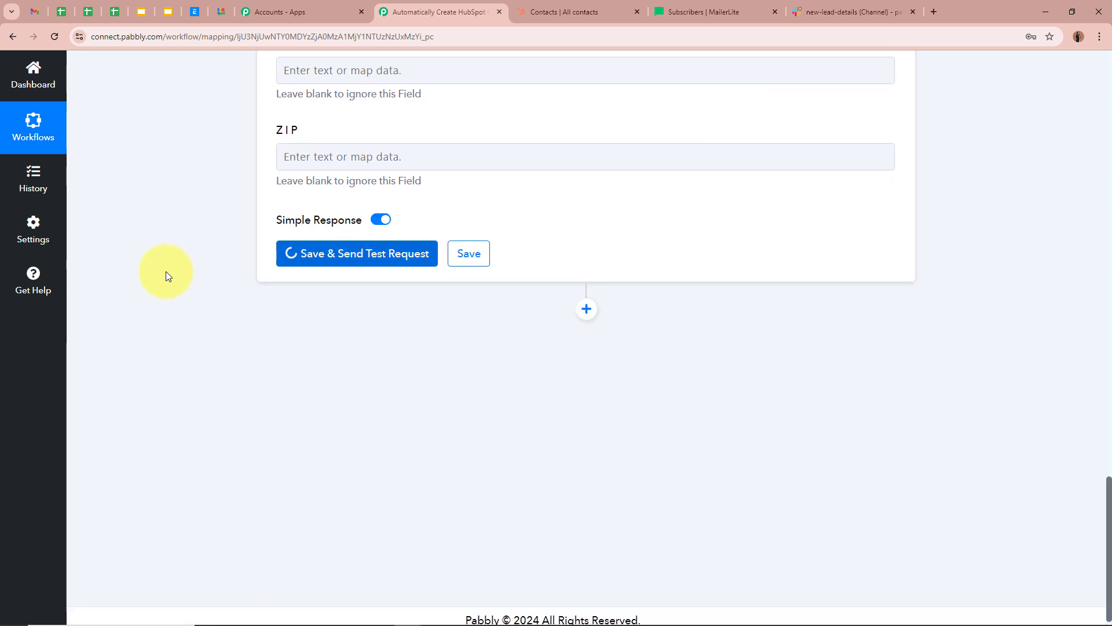
- Review the active-subscriber test response, collapse the MailerLite step, and go to MailerLite Subscribers
scroll(166, 272, down, 2)
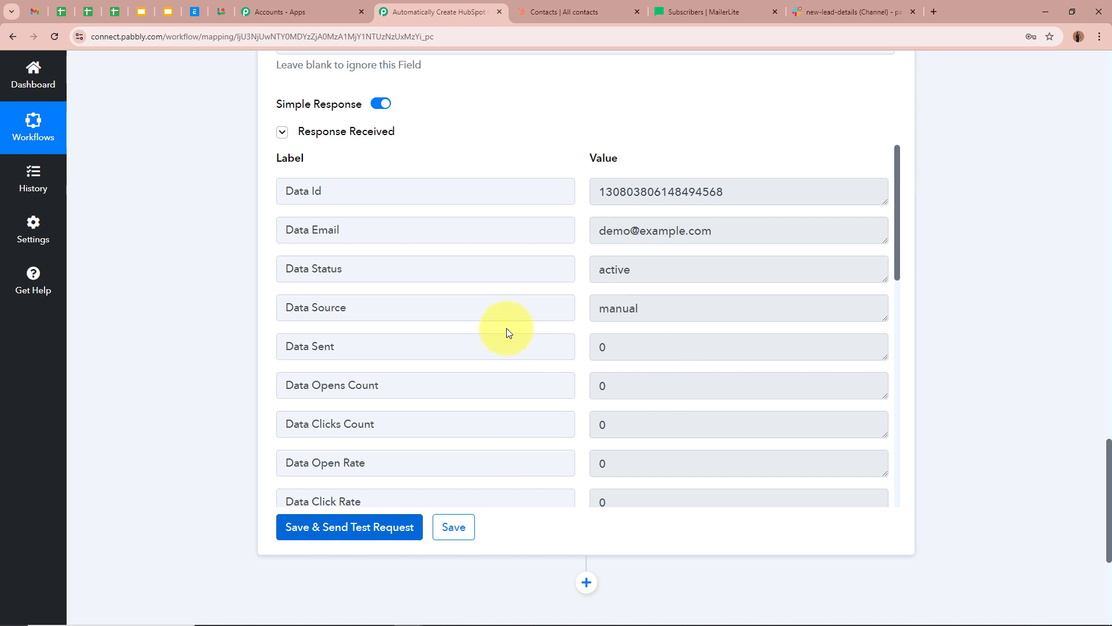
scroll(1055, 350, up, 20)
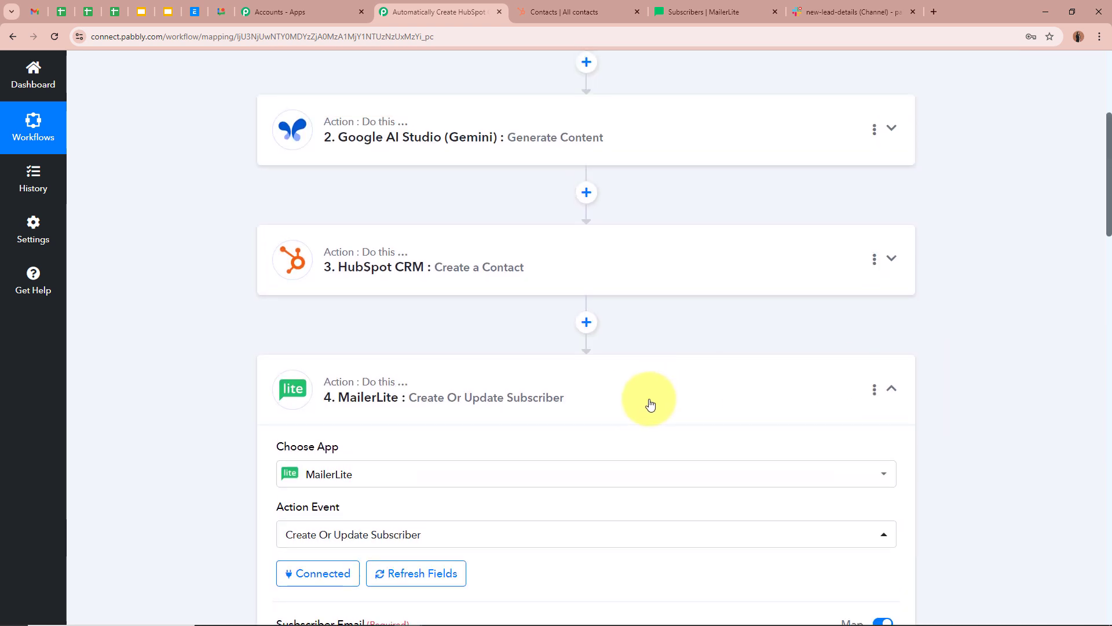
click(650, 397)
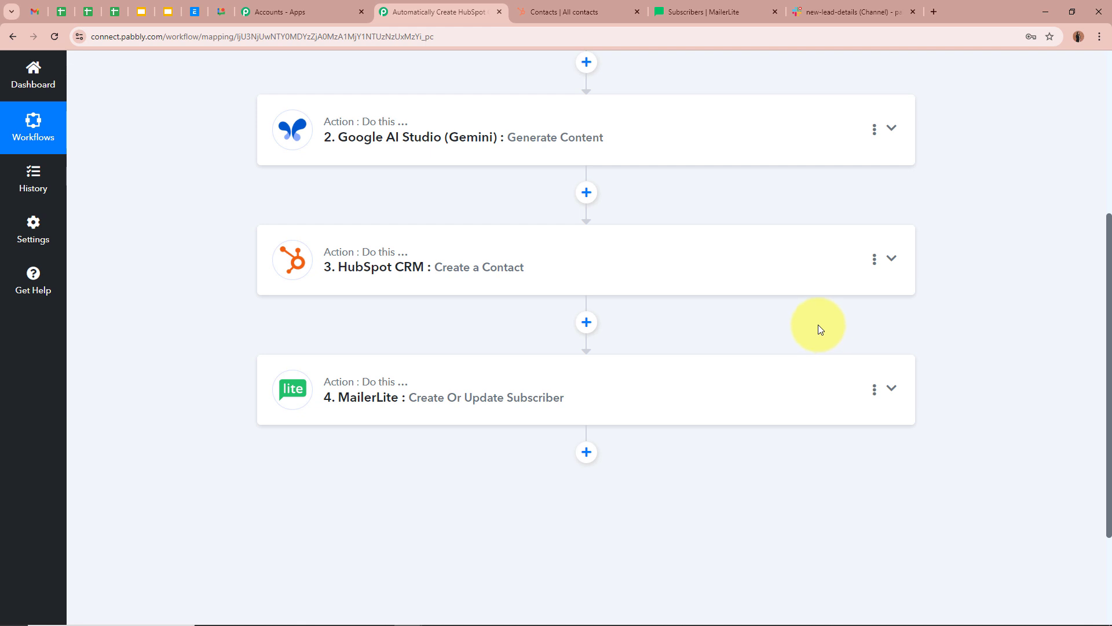
click(714, 12)
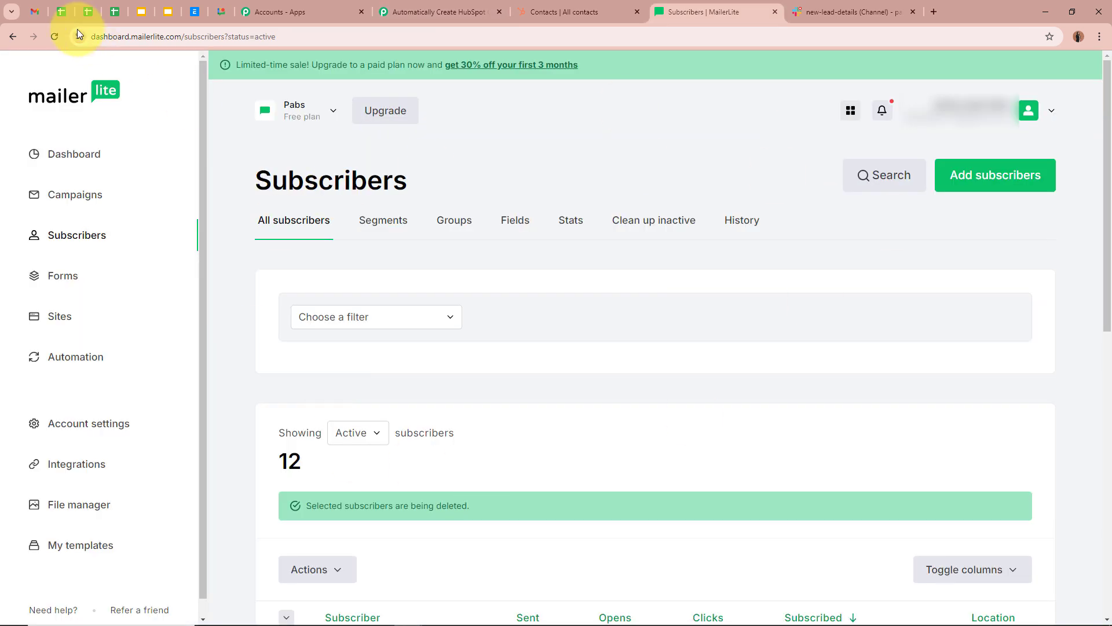
- Reload Subscribers and check the new subscriber's name, last name and phone, then return to Pabbly
click(54, 37)
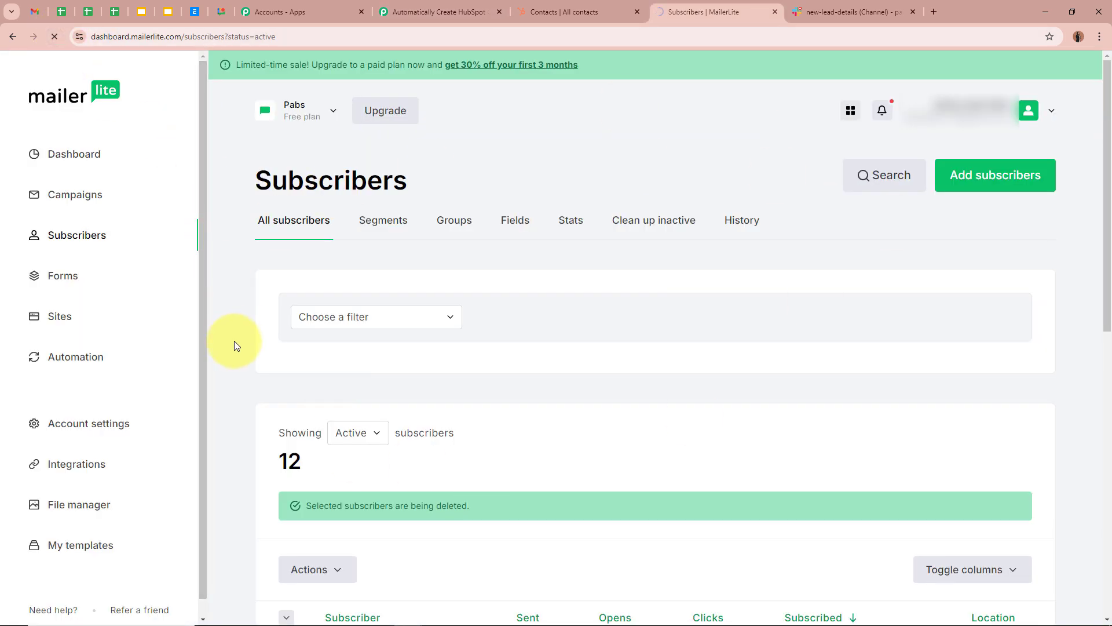
scroll(250, 364, down, 4)
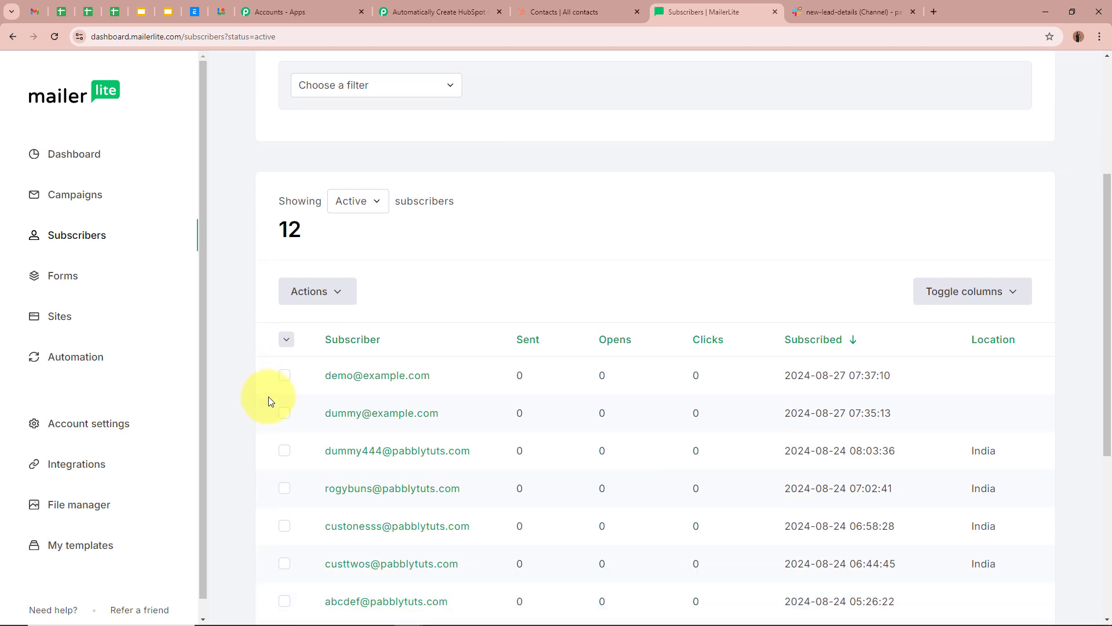
click(391, 381)
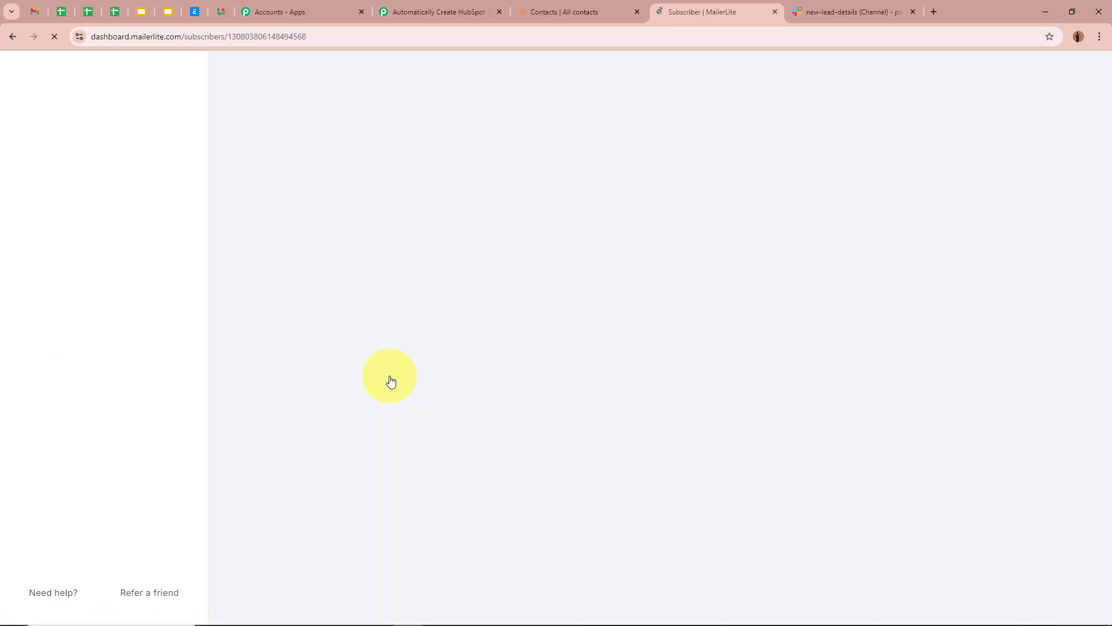
scroll(698, 303, down, 7)
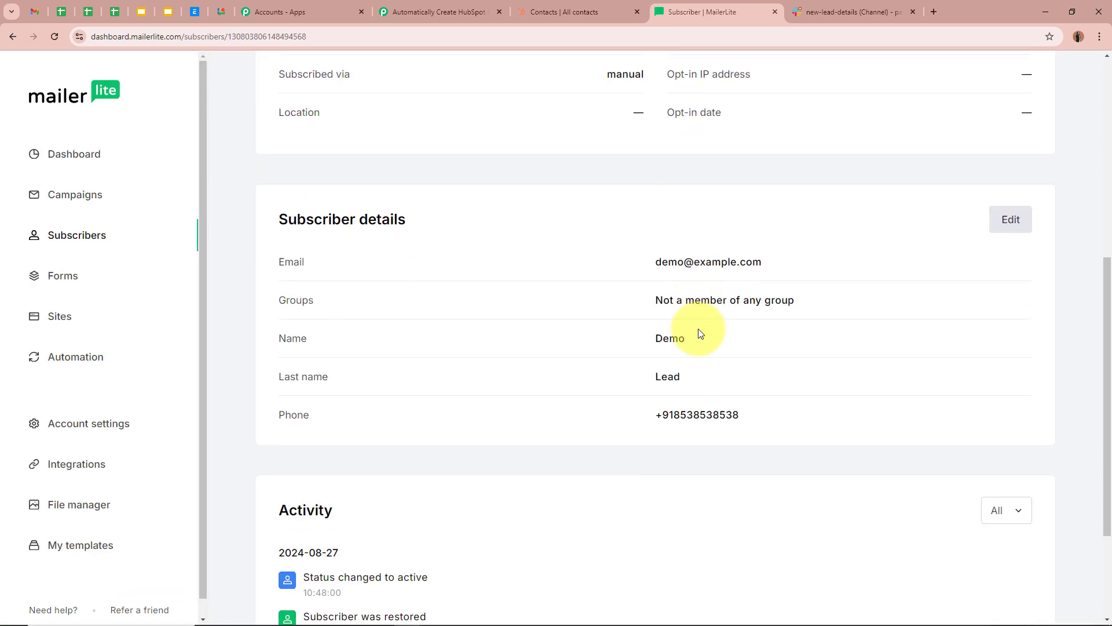
drag(656, 337, 693, 340)
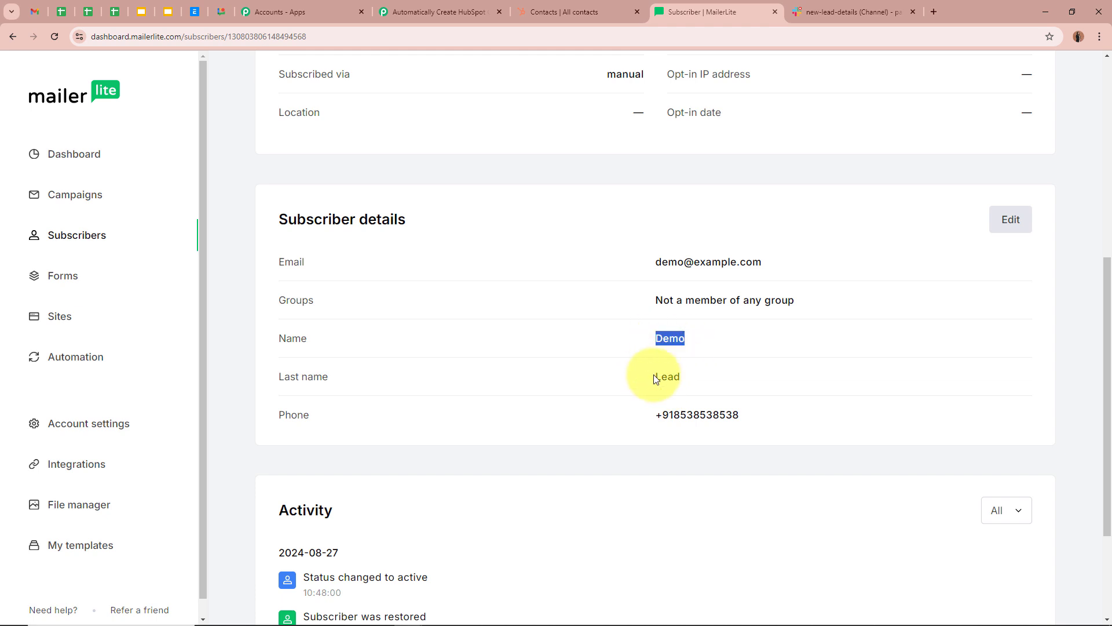
drag(657, 375, 712, 375)
drag(659, 411, 801, 417)
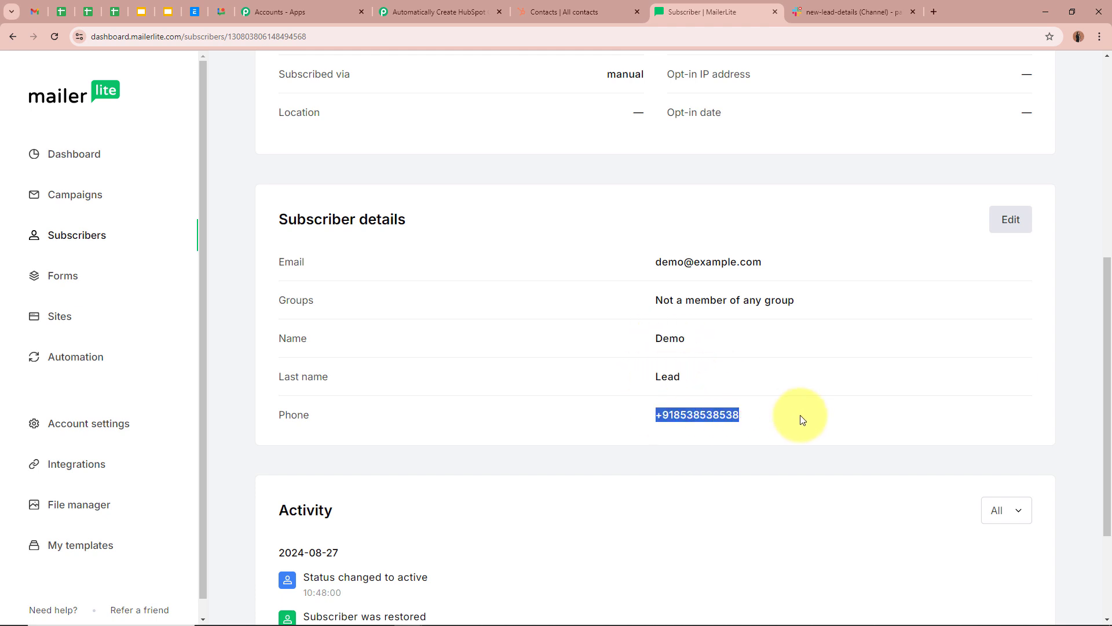
click(802, 417)
scroll(877, 443, up, 7)
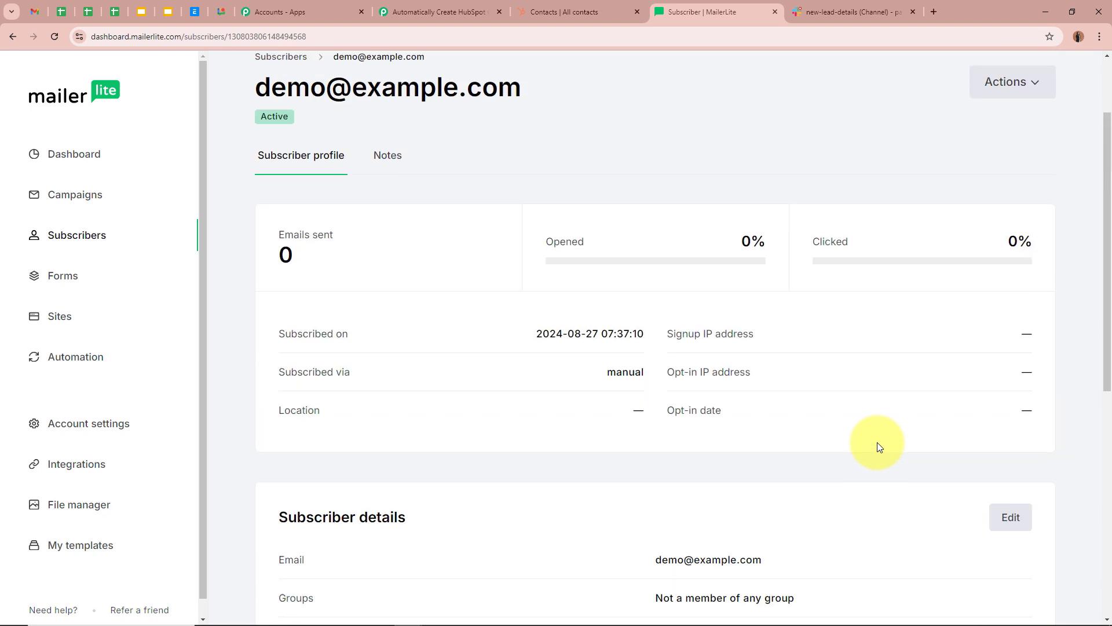
click(450, 7)
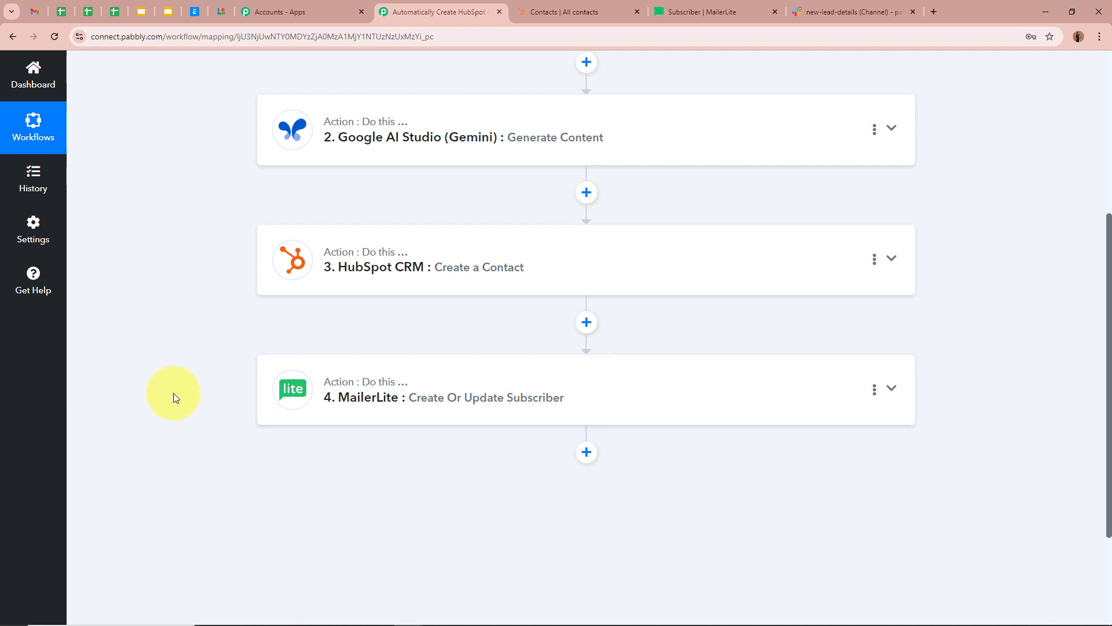
- Check the Slack channel for the posts, then come back to the workflow
click(808, 12)
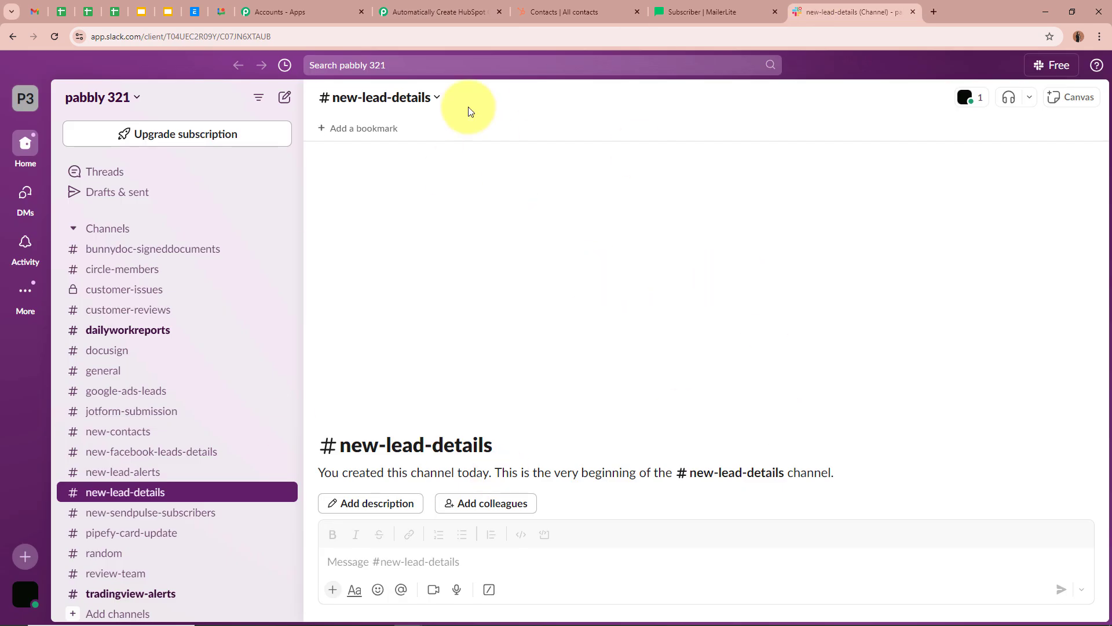
click(414, 11)
scroll(625, 325, down, 2)
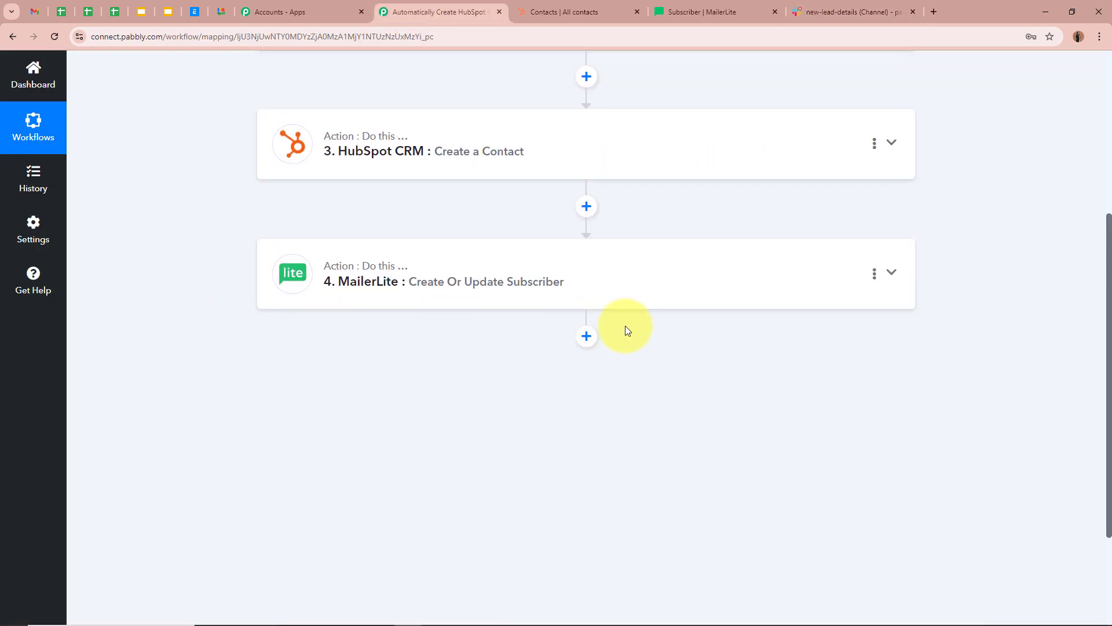
- Add a Slack step after MailerLite with the Send Channel Message action
click(586, 337)
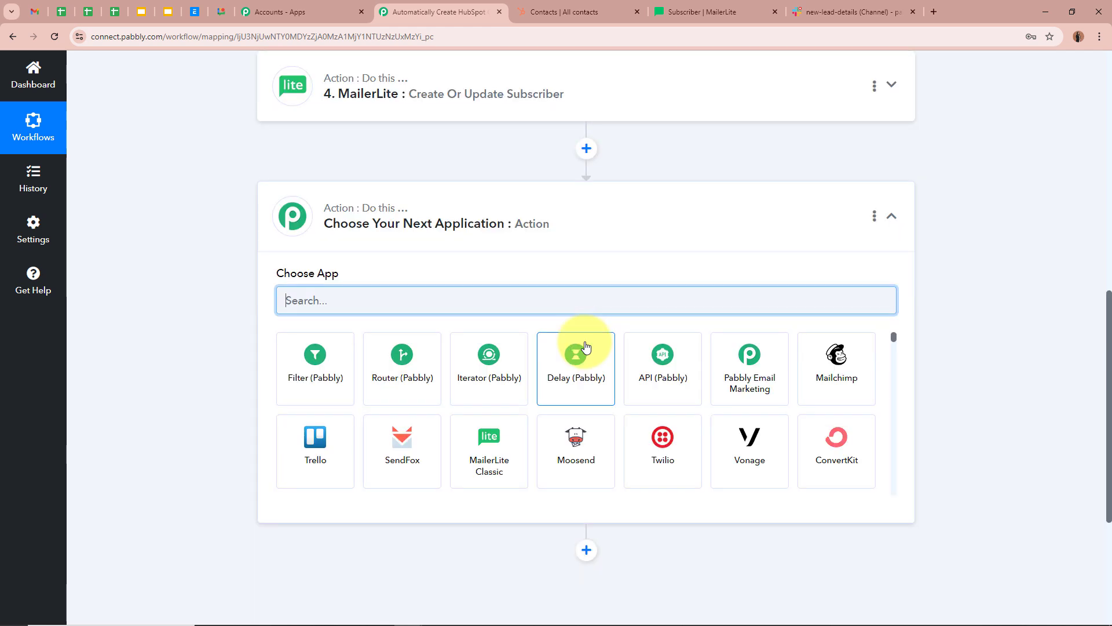
text(Slack)
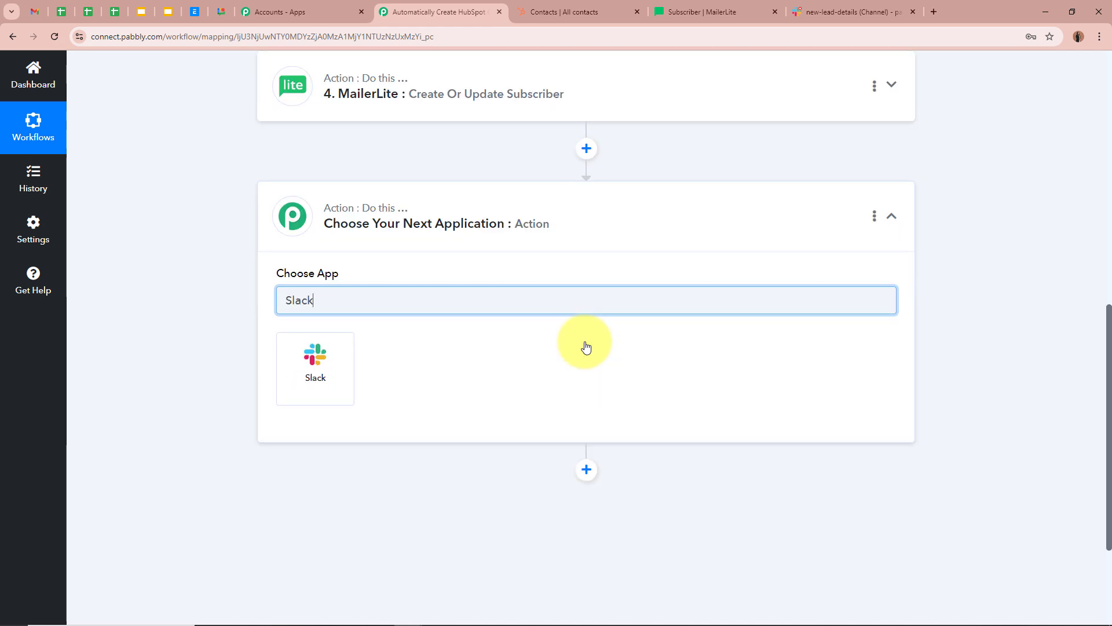
click(329, 377)
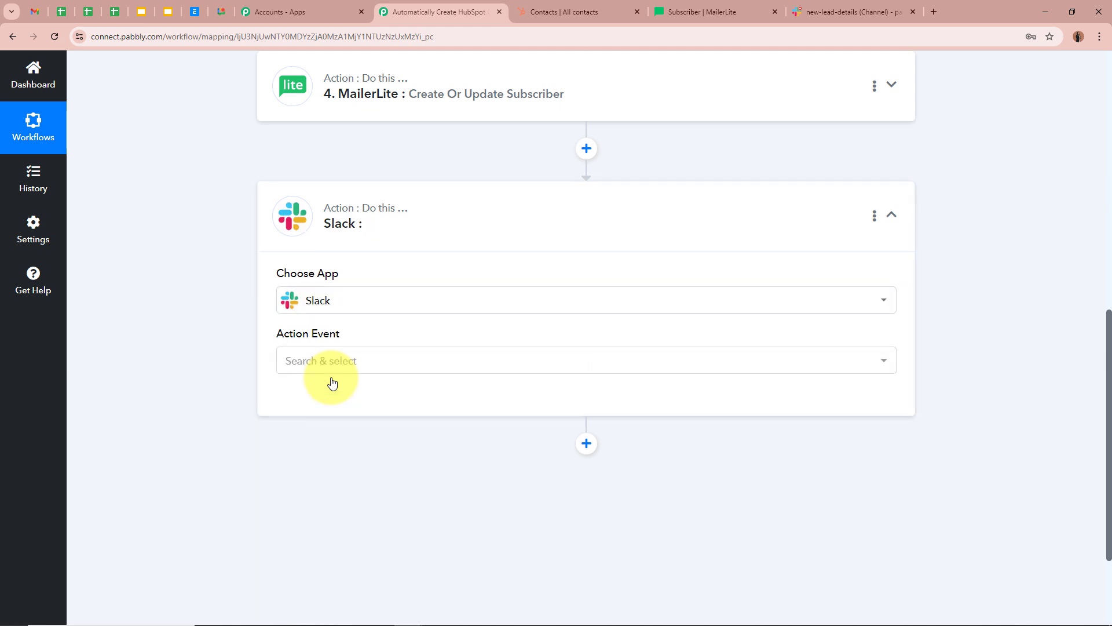
click(342, 359)
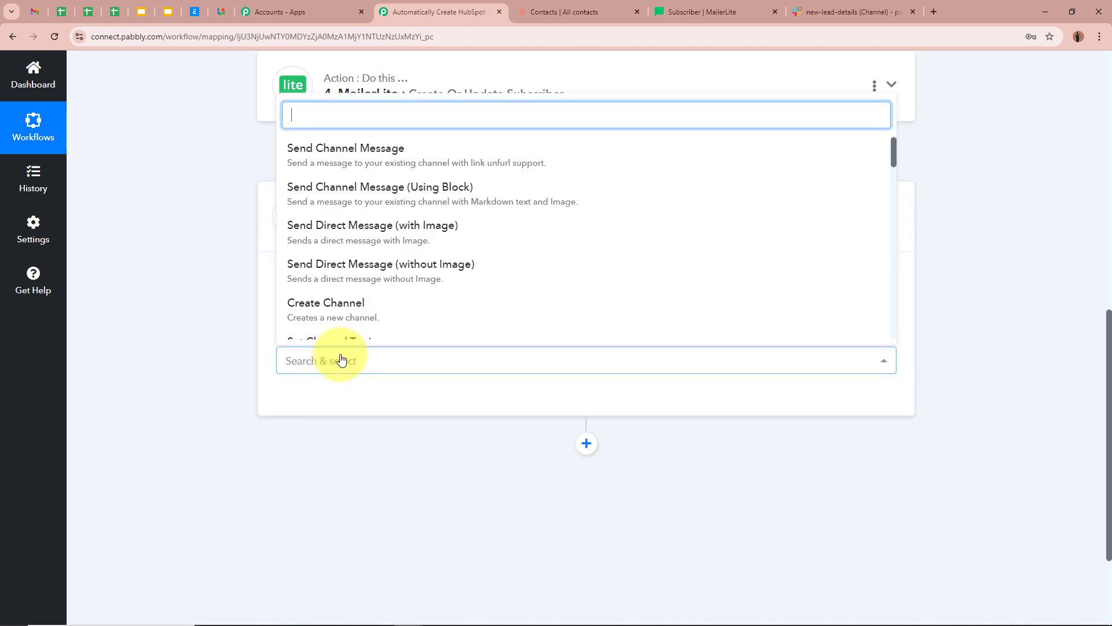
click(440, 152)
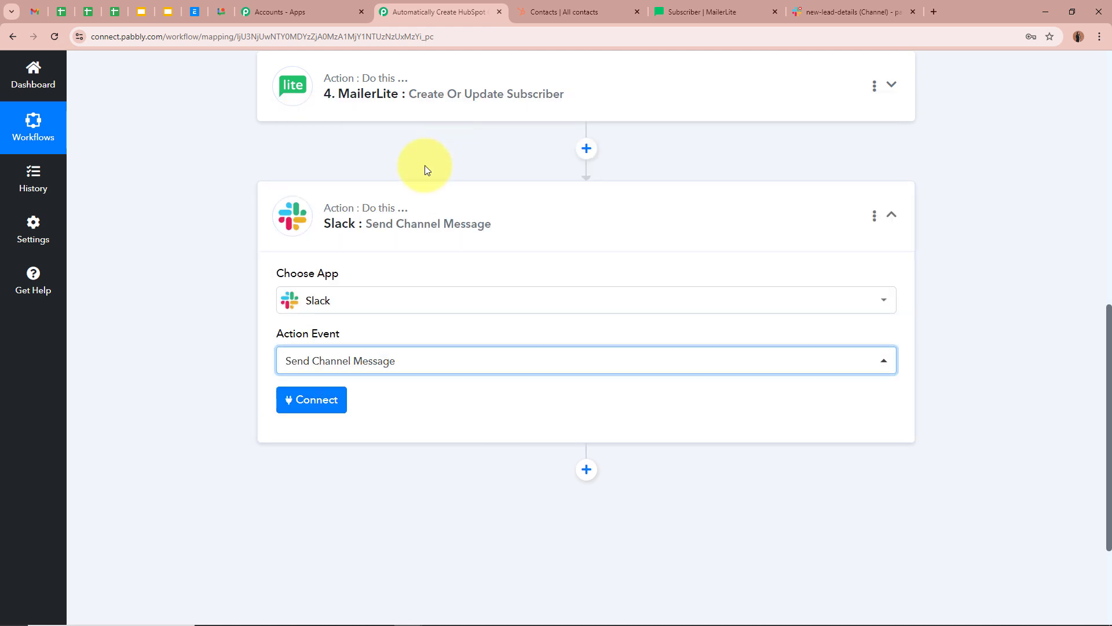
click(159, 339)
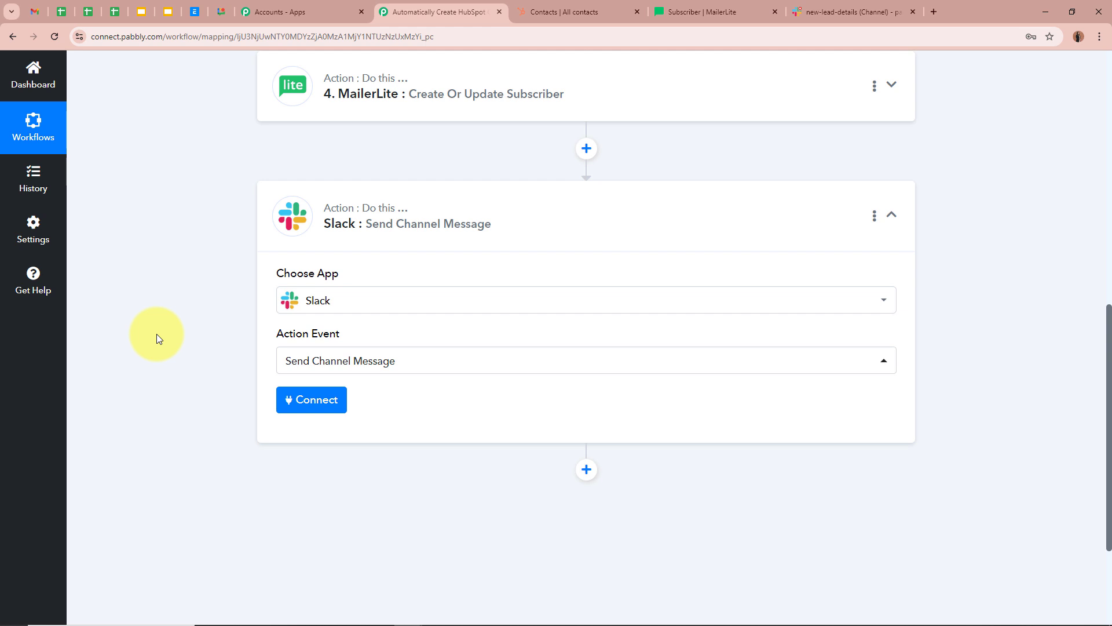
- Create a new Slack connection with a bot token type and allow workspace access
click(317, 403)
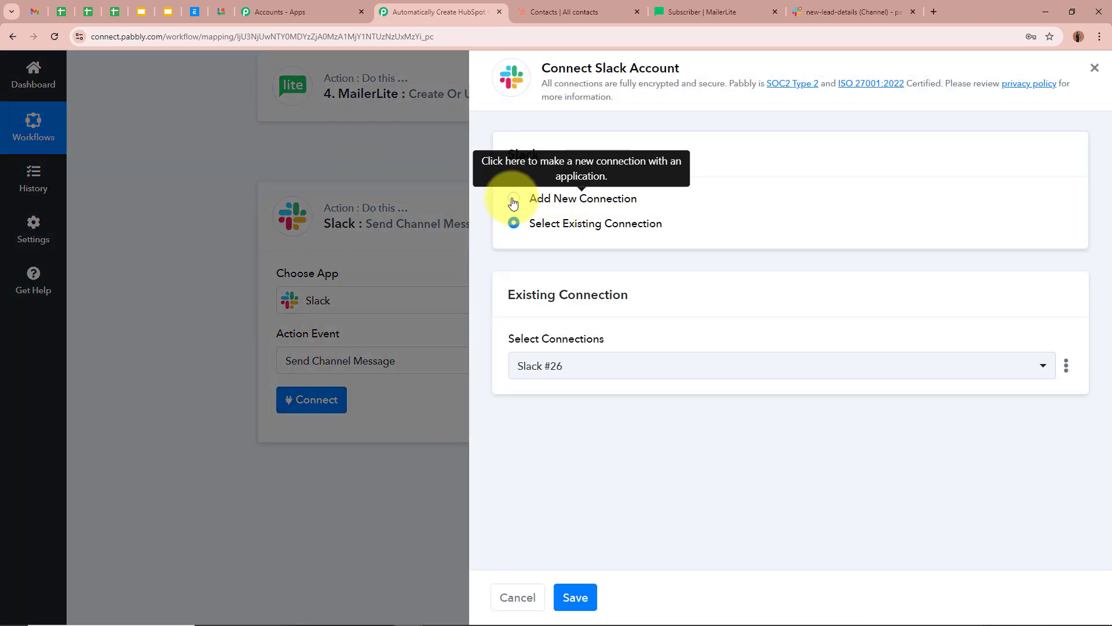
click(512, 203)
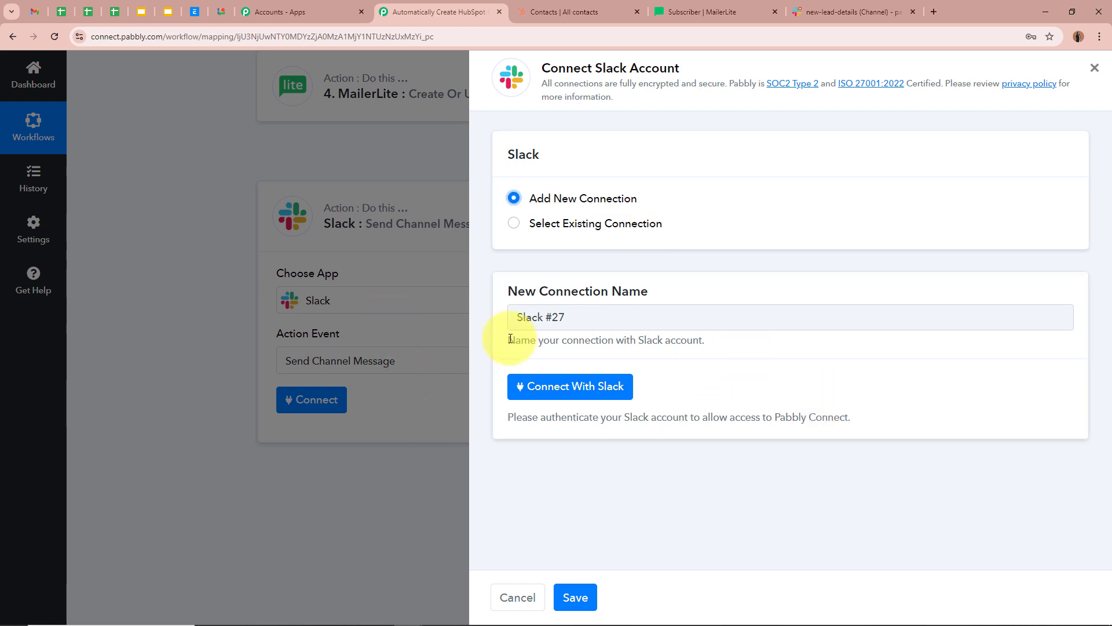
click(570, 386)
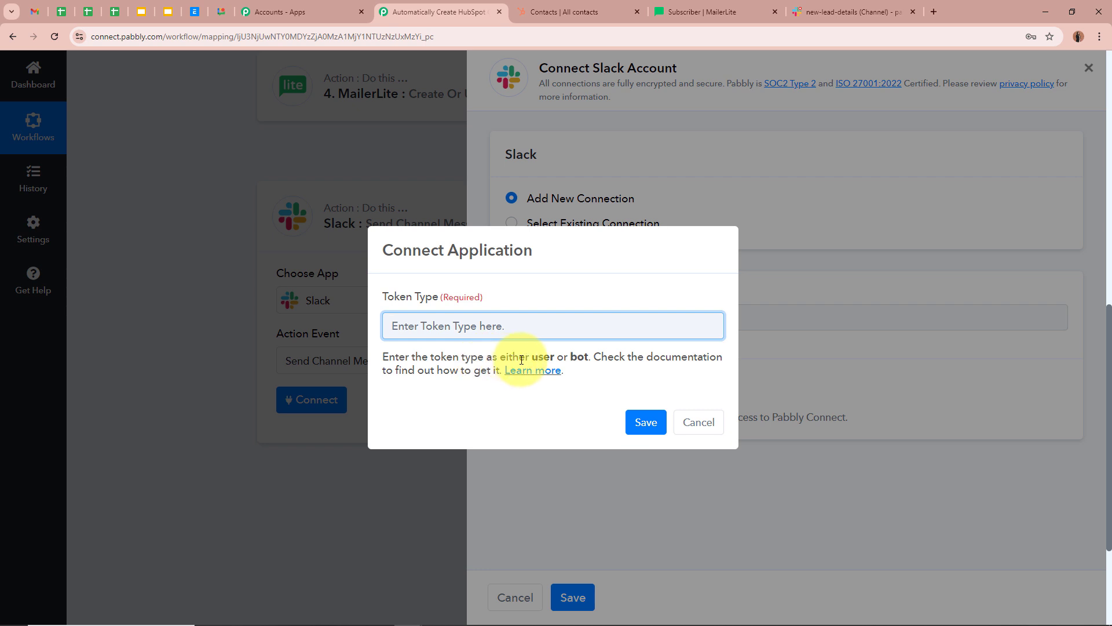
drag(512, 359, 607, 358)
click(534, 324)
text(bot)
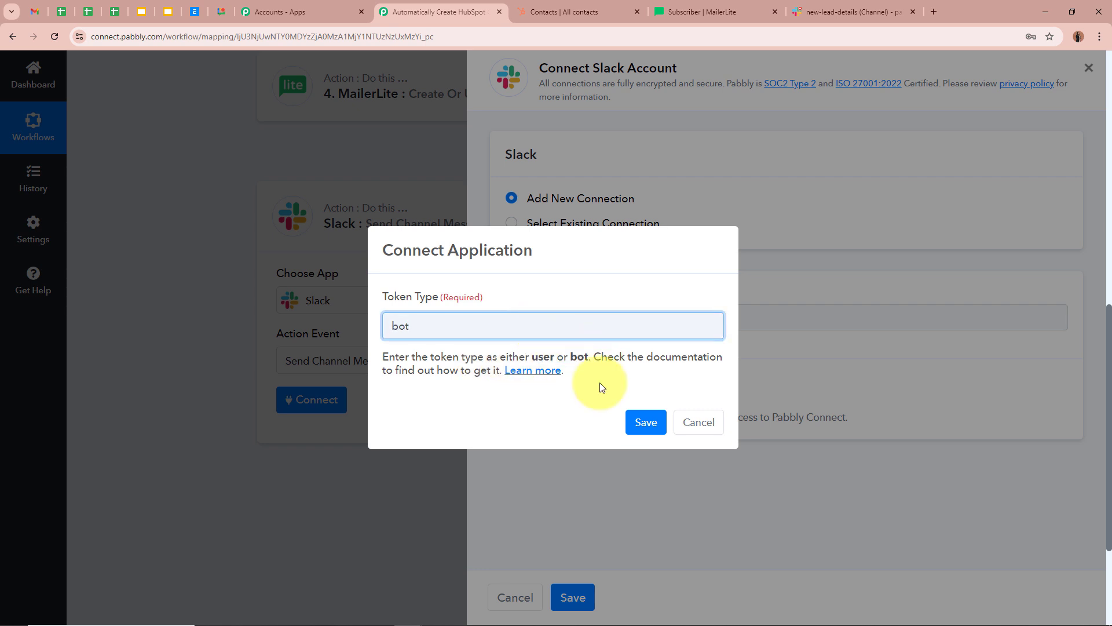
click(641, 422)
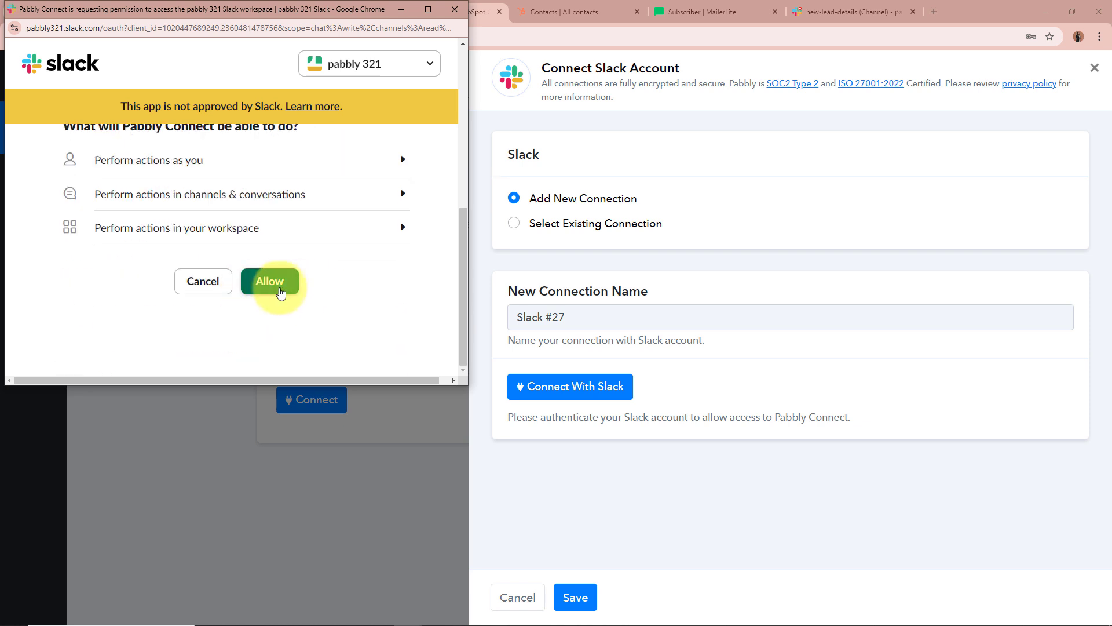
click(281, 292)
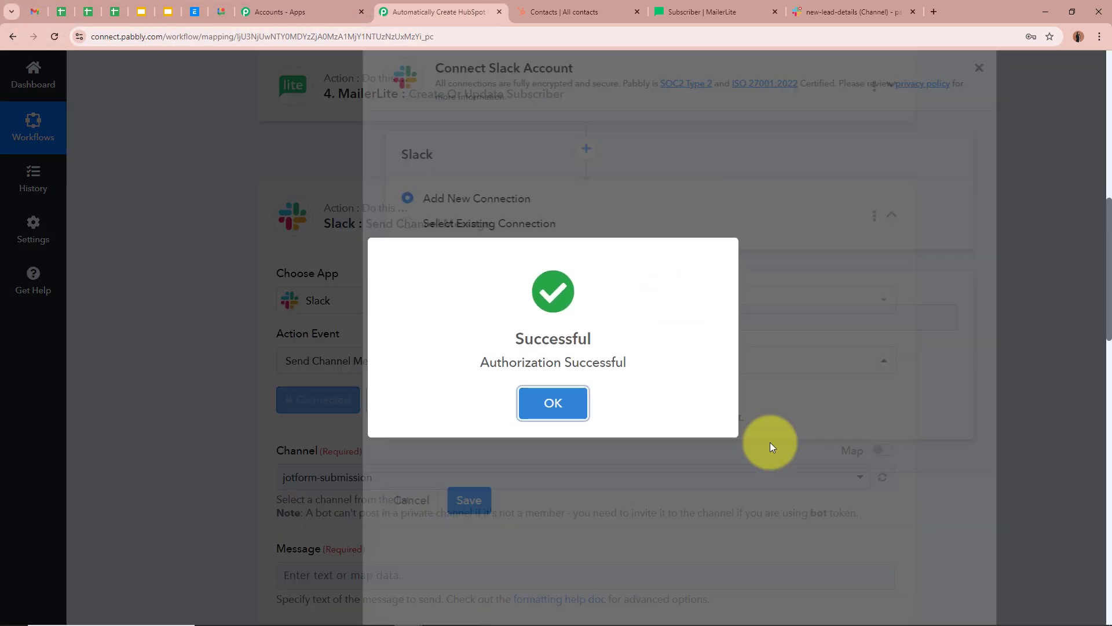
scroll(171, 412, down, 3)
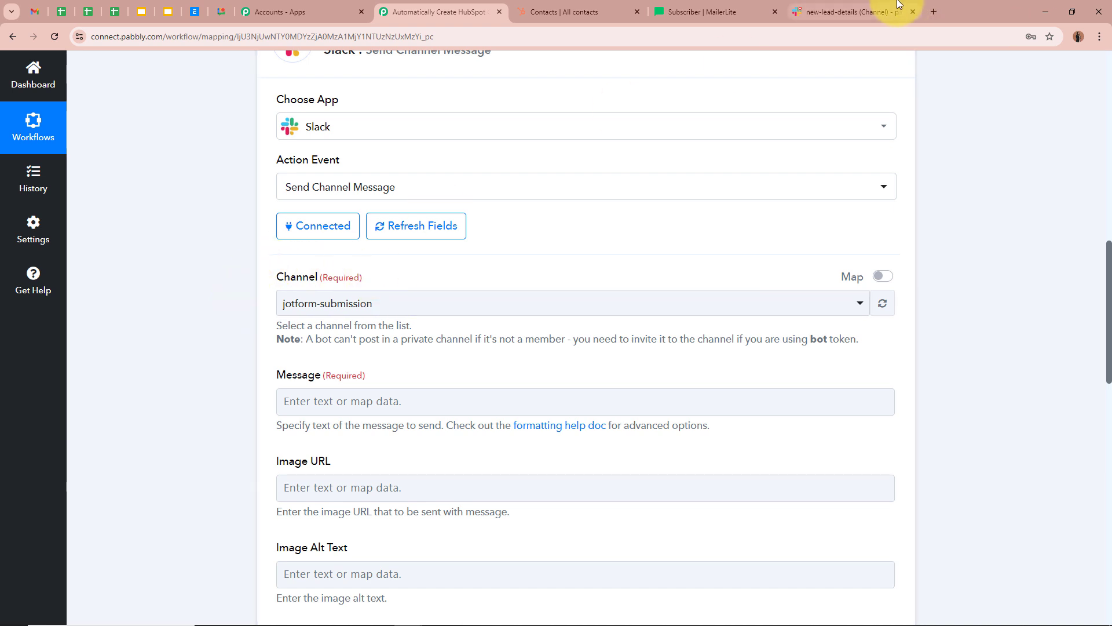
- Confirm the channel name in Slack, then set the step's Channel to new-lead-details
click(852, 11)
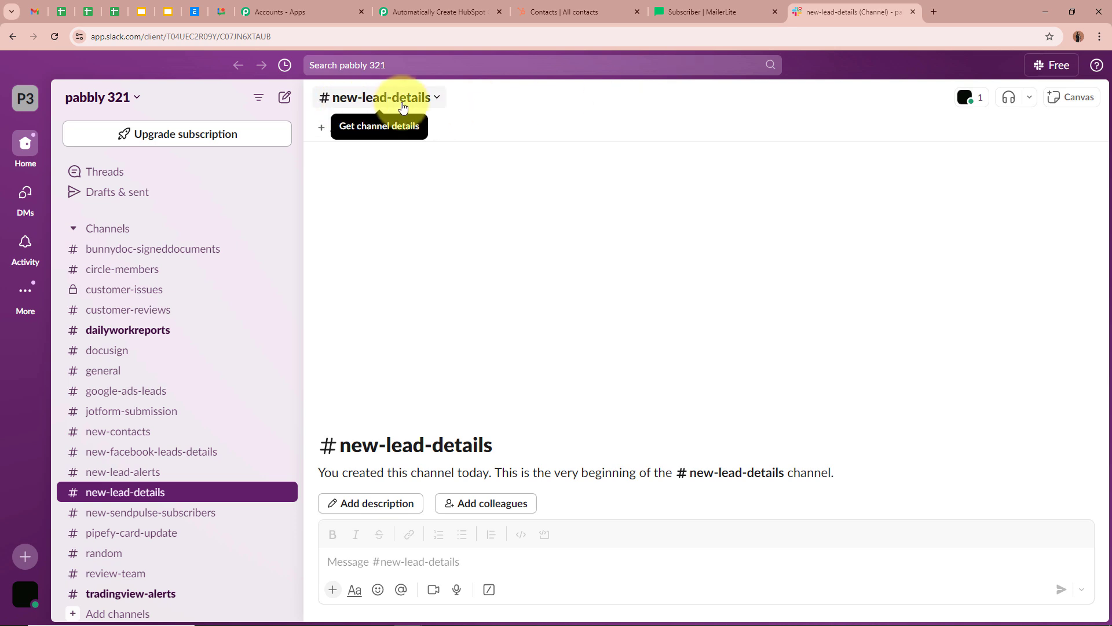
click(422, 11)
click(375, 303)
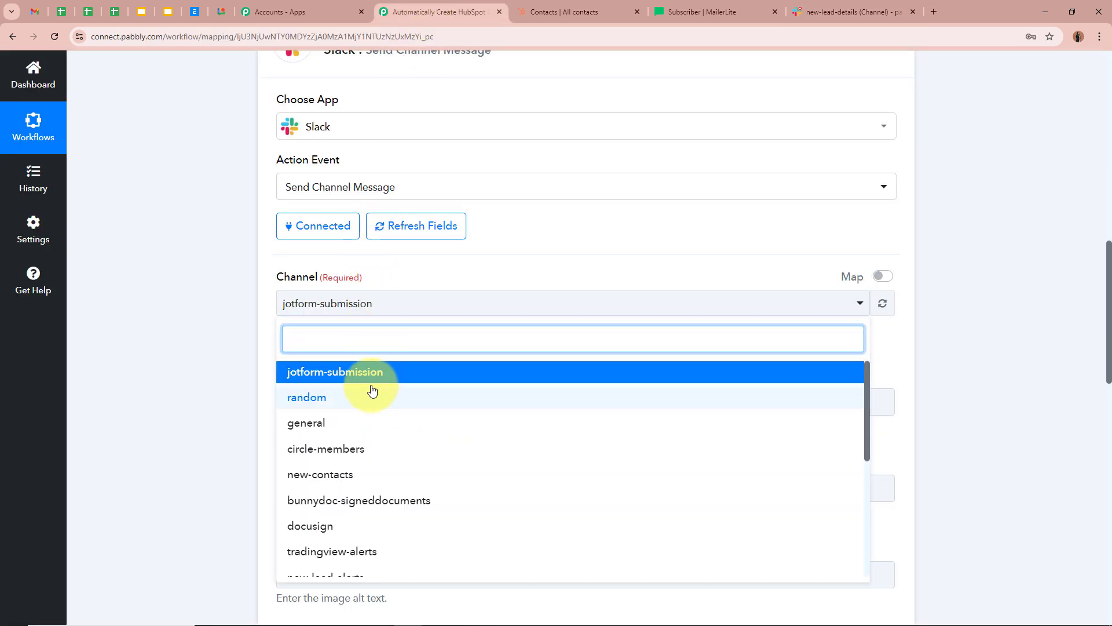
text(new)
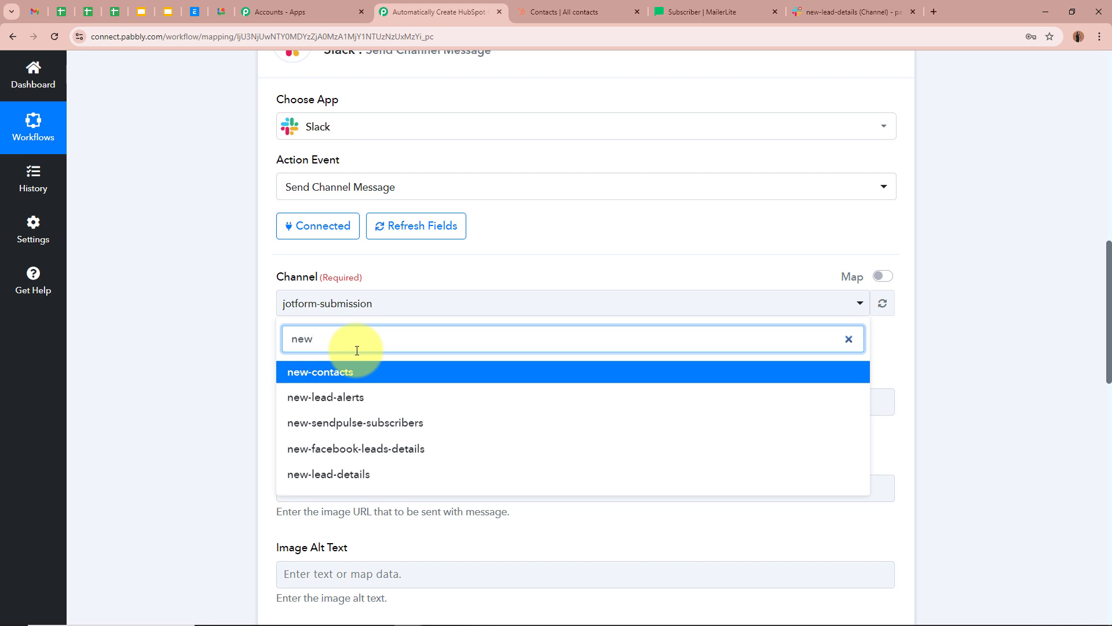
click(348, 474)
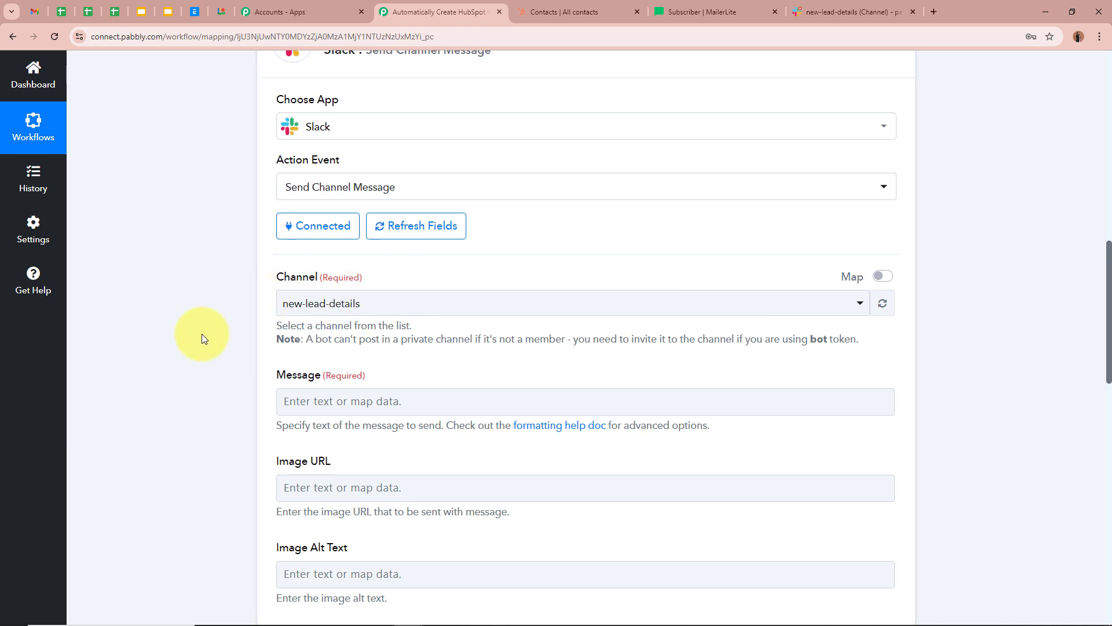
scroll(201, 334, down, 3)
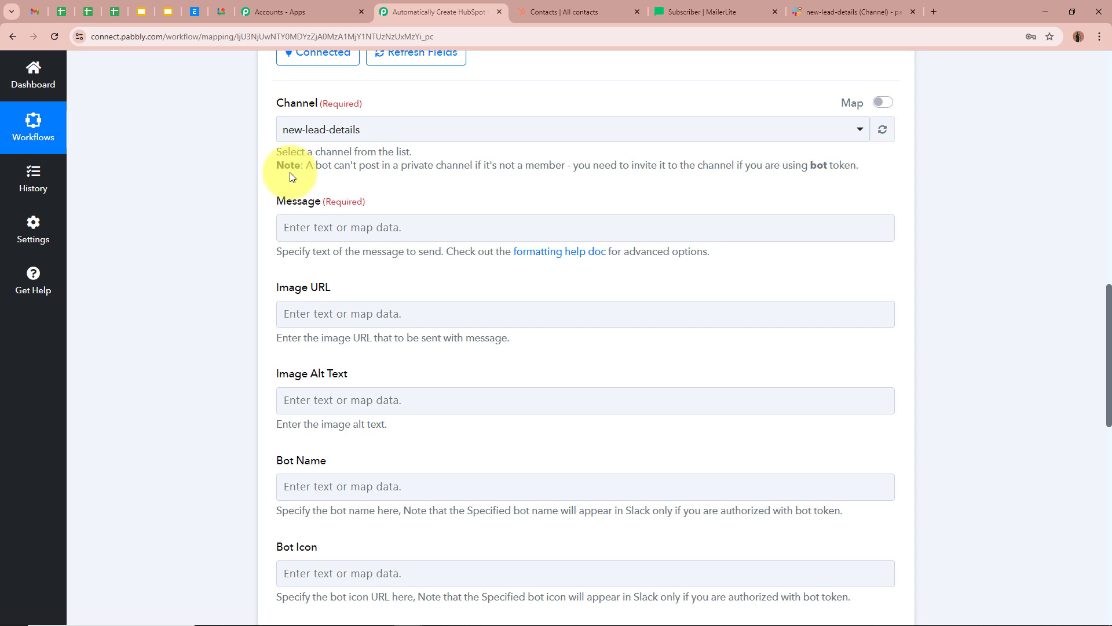
- Paste the lead-alert message and map Gemini's first name (Demo) and last name (Lead)
click(360, 232)
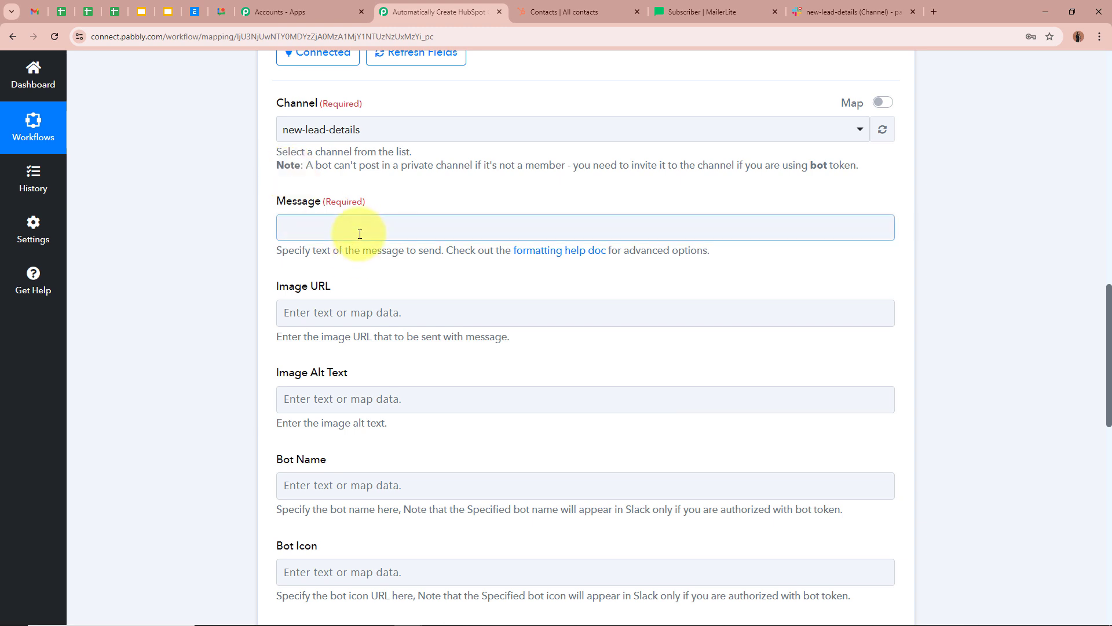
key(ctrl+v)
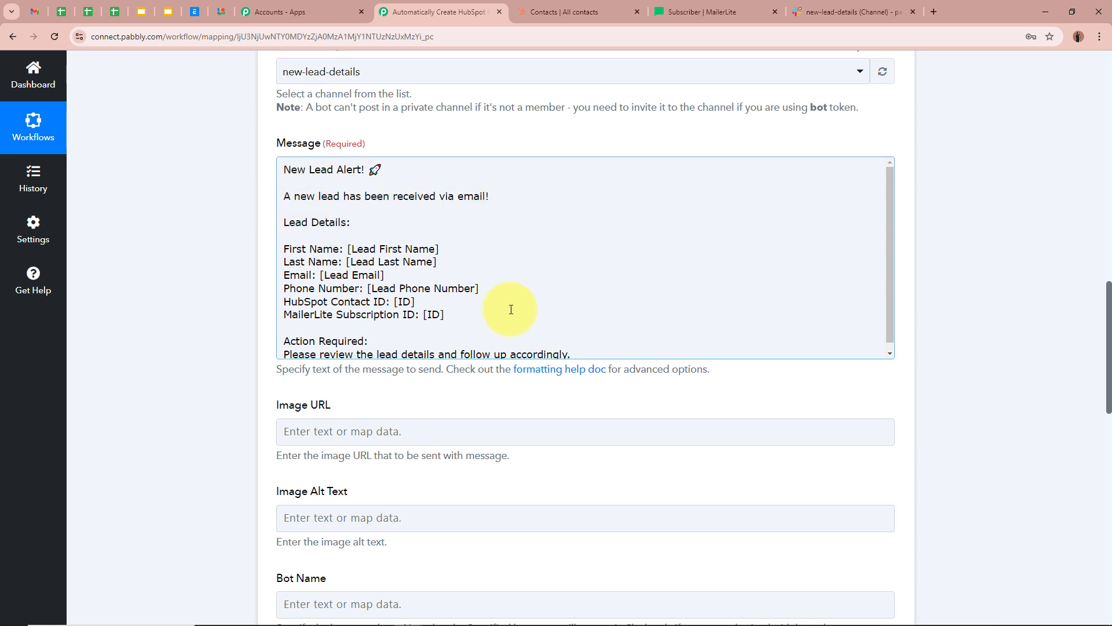
scroll(463, 315, down, 1)
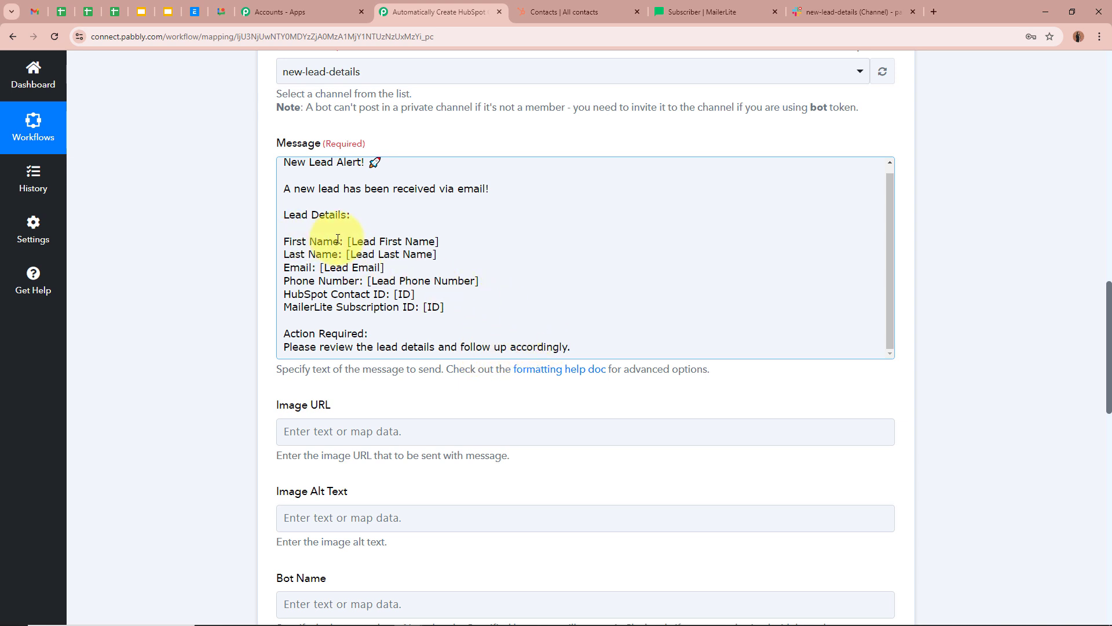
drag(347, 241, 440, 242)
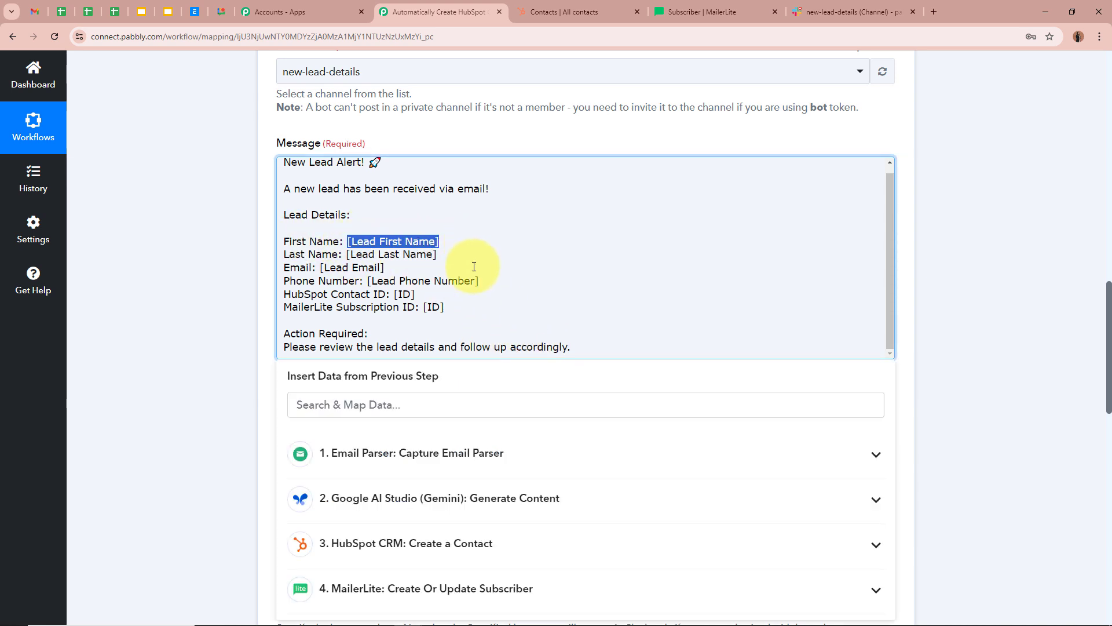
click(563, 512)
scroll(525, 464, down, 2)
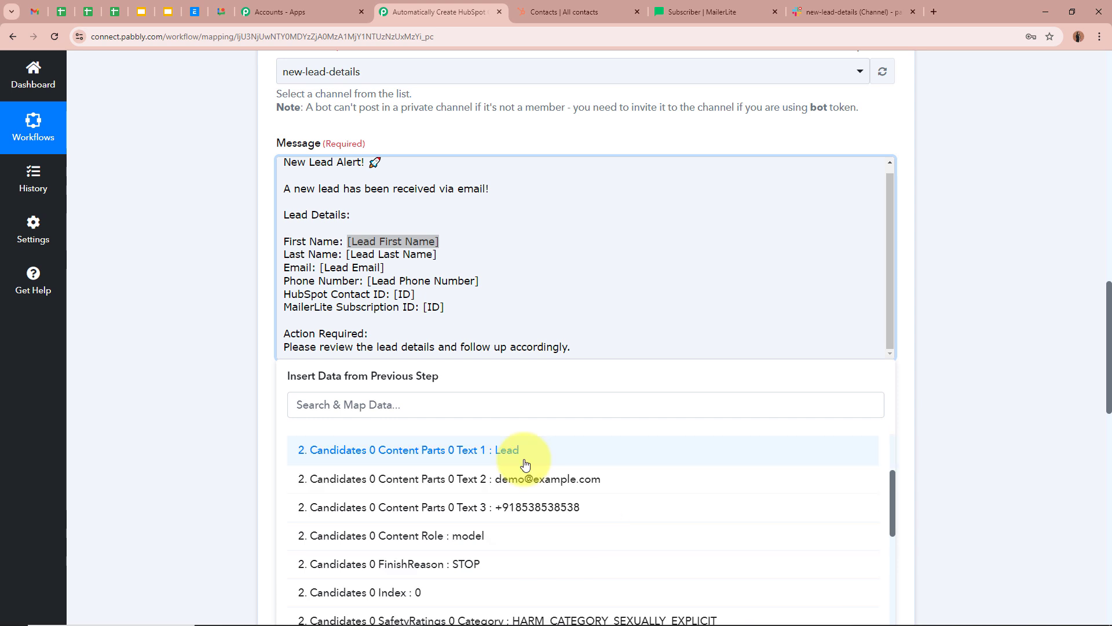
scroll(525, 463, up, 2)
click(454, 478)
drag(347, 263, 438, 264)
click(576, 503)
click(509, 566)
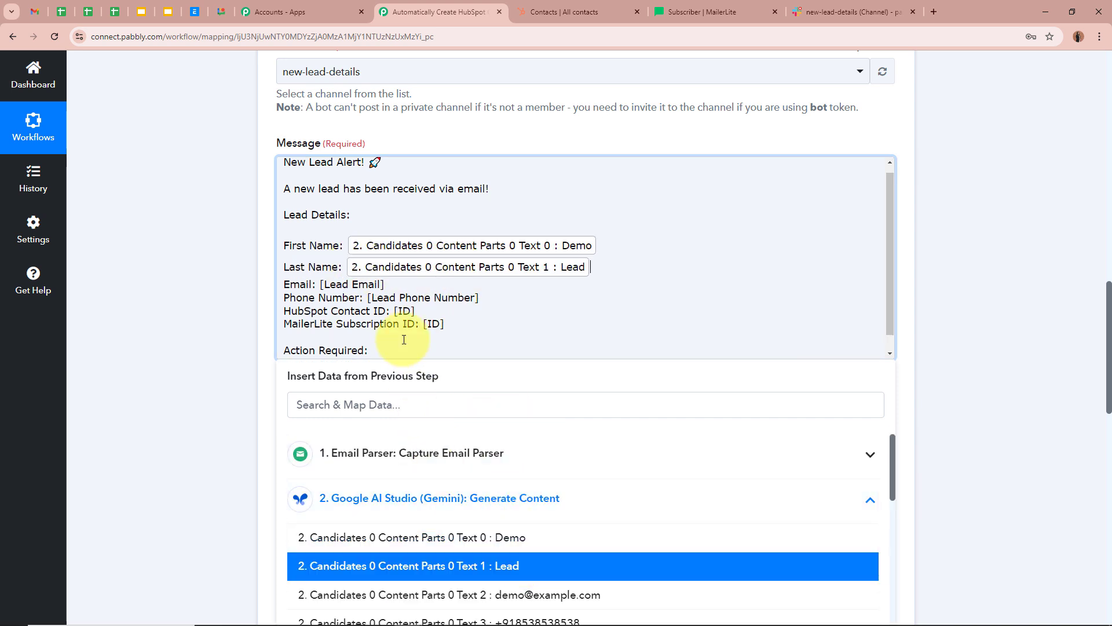
drag(320, 284, 384, 284)
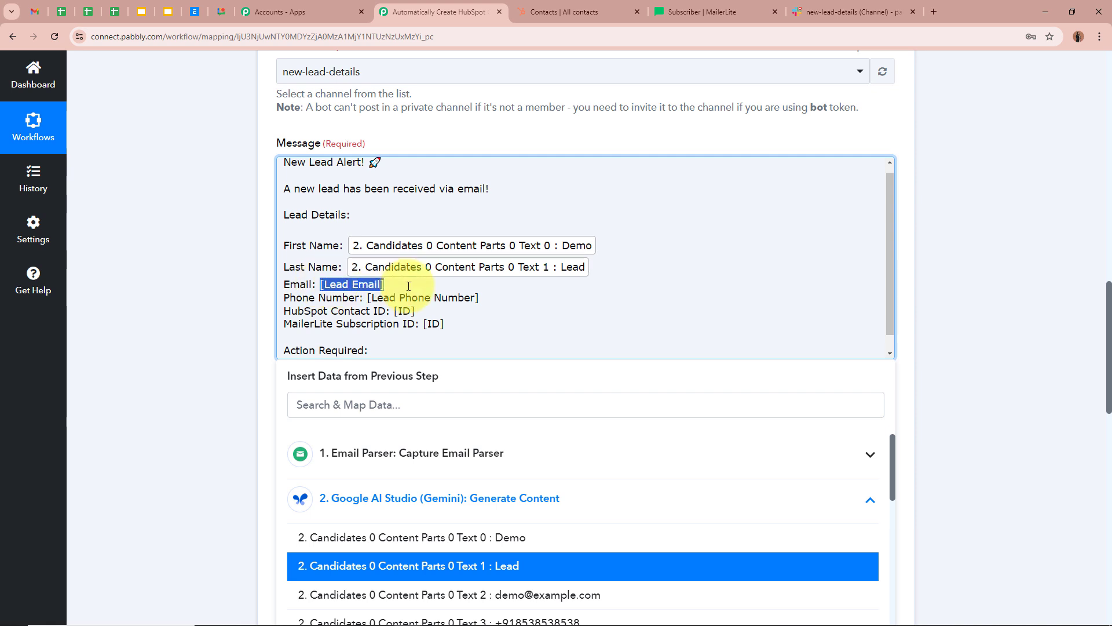
click(475, 516)
click(503, 592)
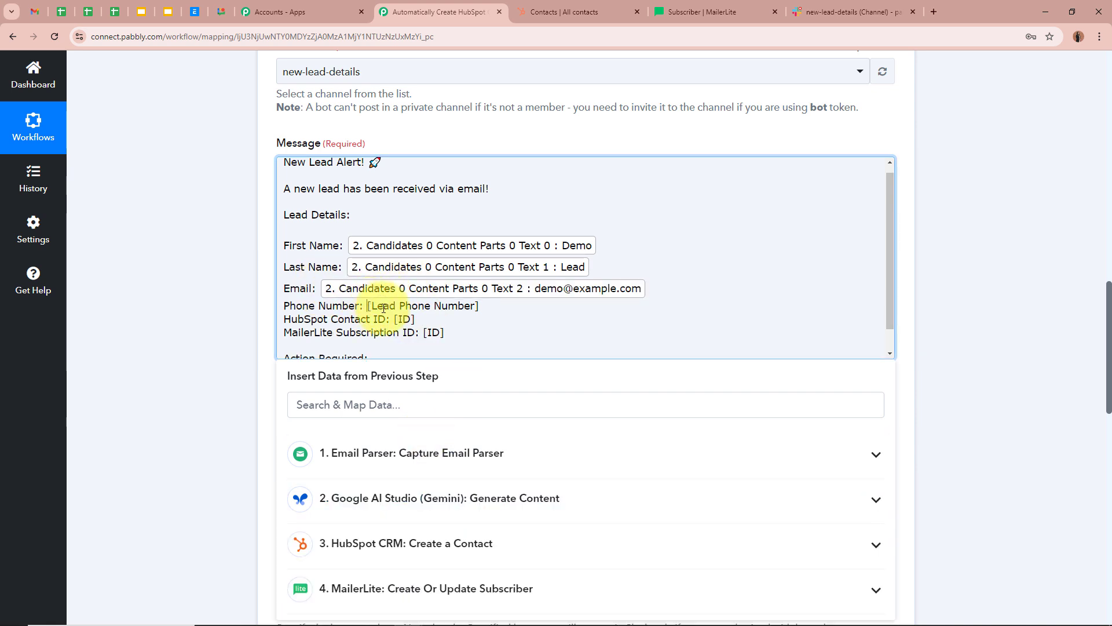
drag(384, 308, 506, 315)
click(484, 498)
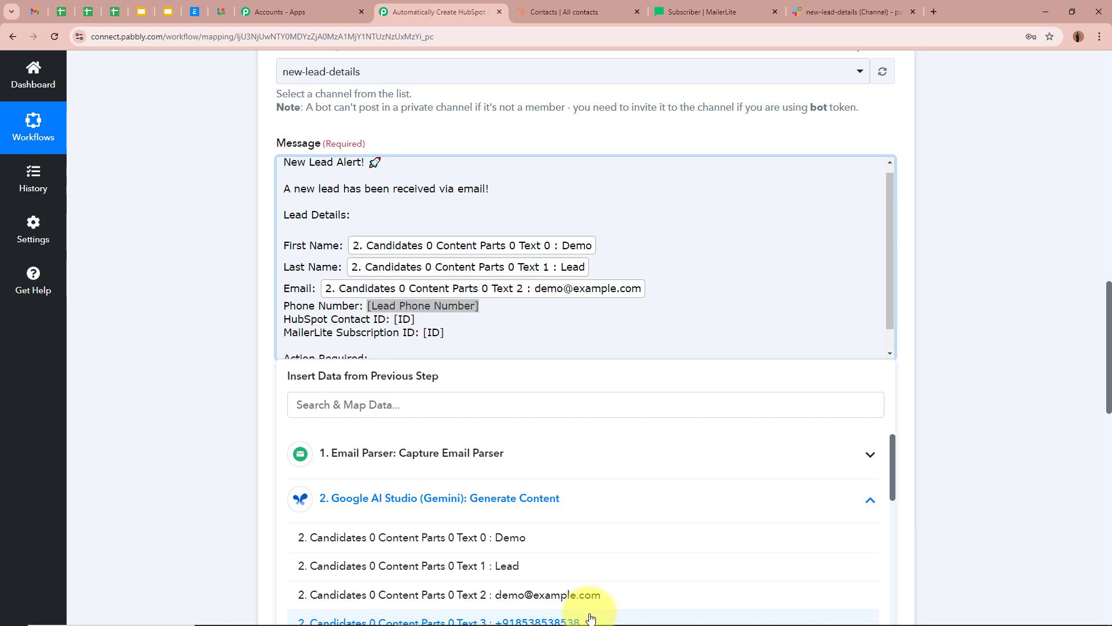
click(590, 618)
- Map the HubSpot contact Id and MailerLite Data Id into their ID placeholders
scroll(384, 294, down, 2)
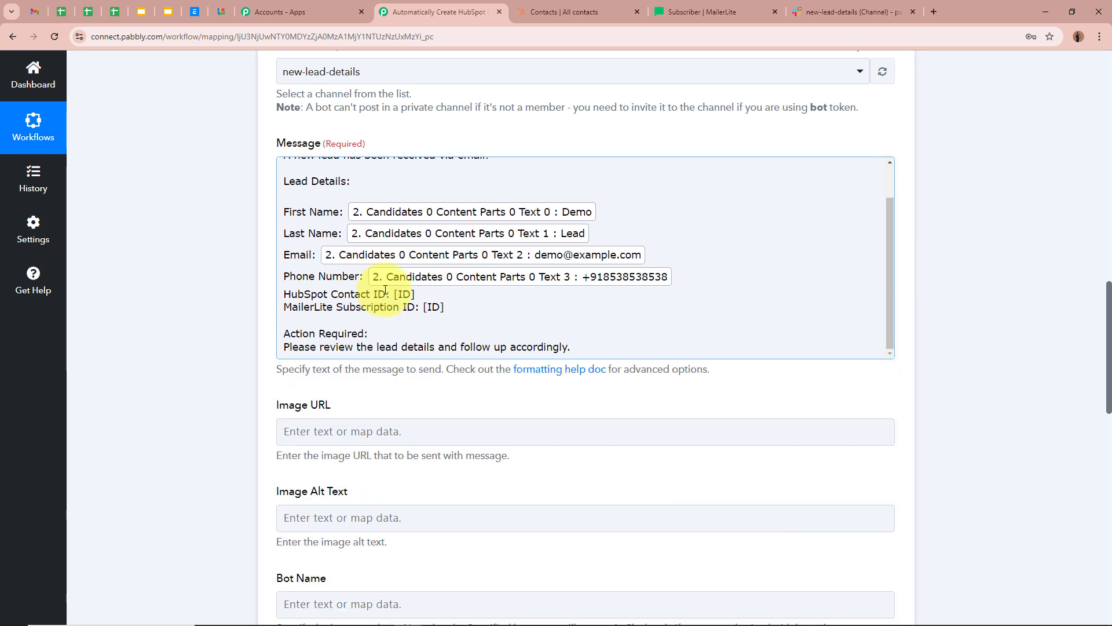
drag(395, 293, 415, 294)
scroll(232, 305, down, 2)
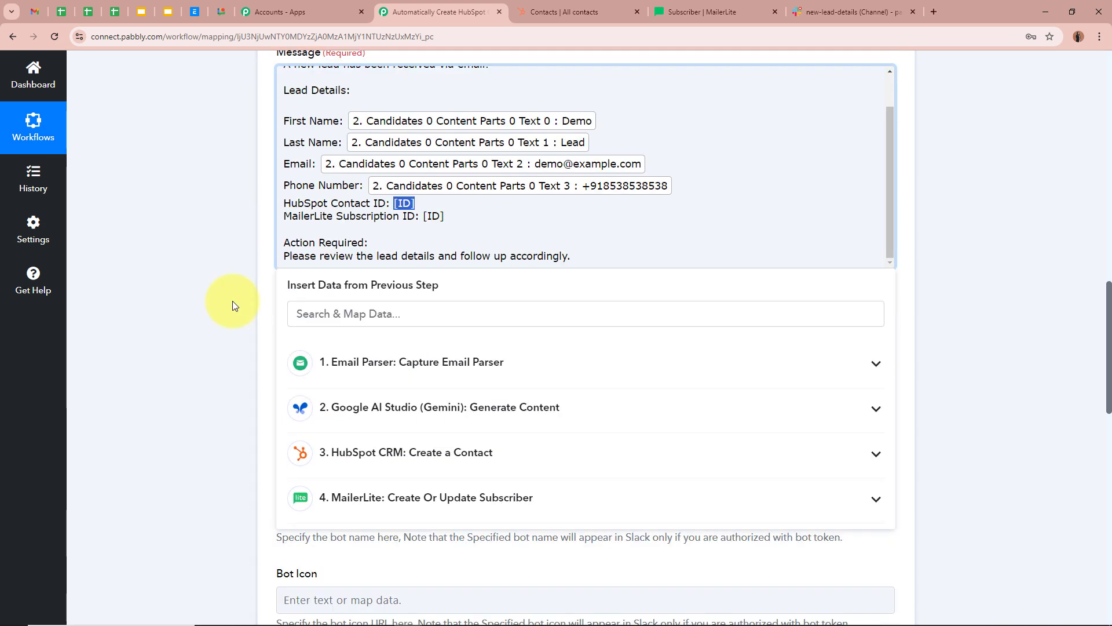
click(445, 429)
click(434, 470)
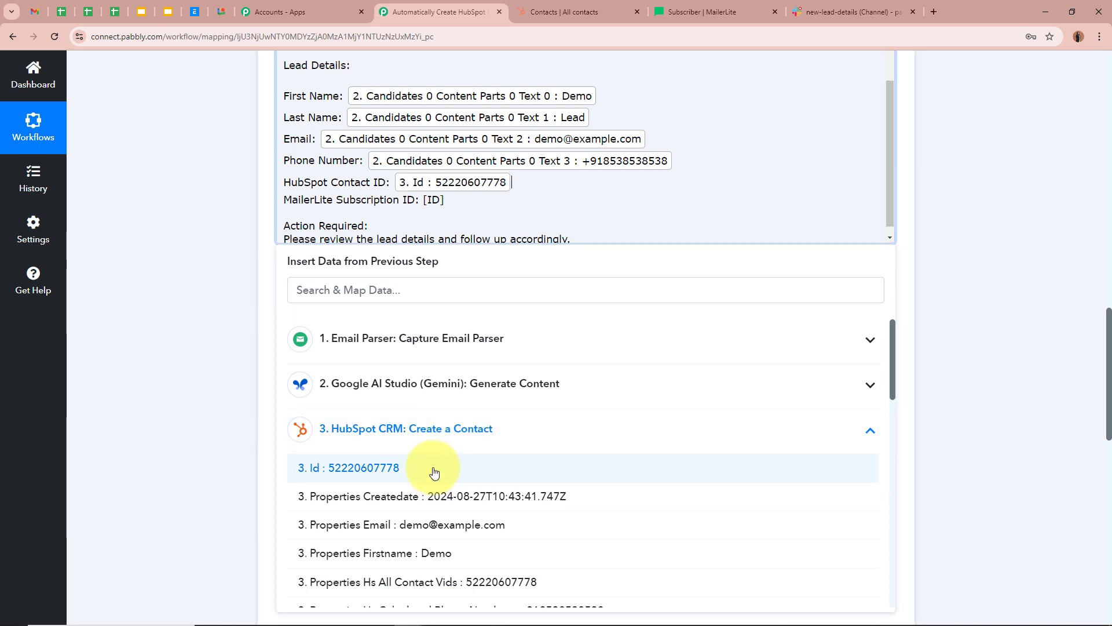
drag(422, 200, 445, 199)
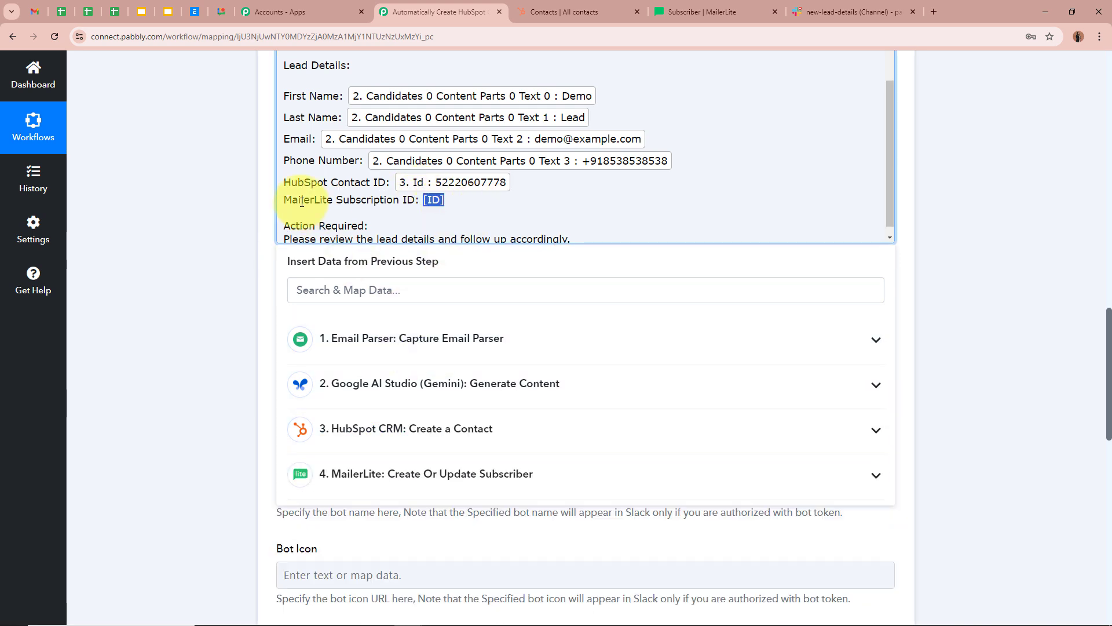
click(472, 476)
click(488, 526)
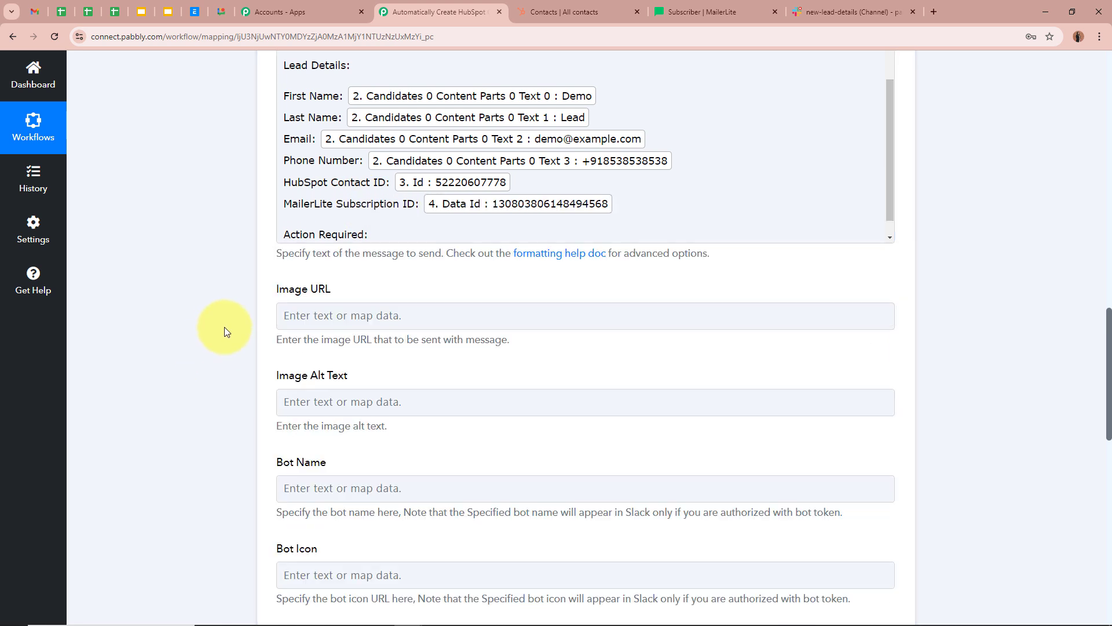
scroll(224, 327, up, 2)
scroll(638, 309, up, 2)
scroll(638, 308, down, 2)
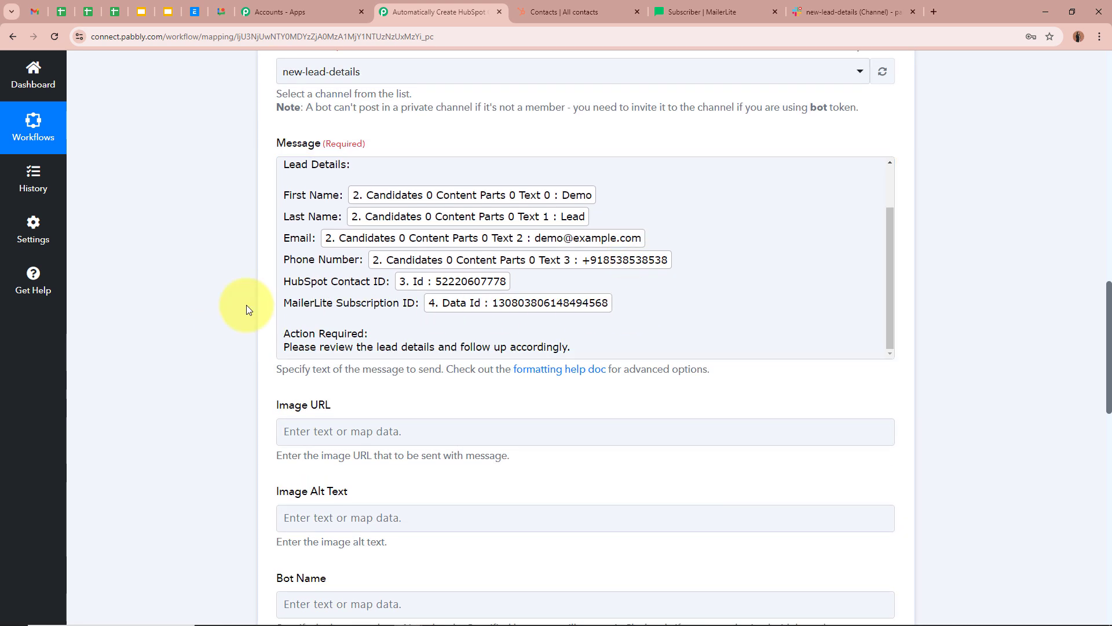
scroll(221, 298, down, 15)
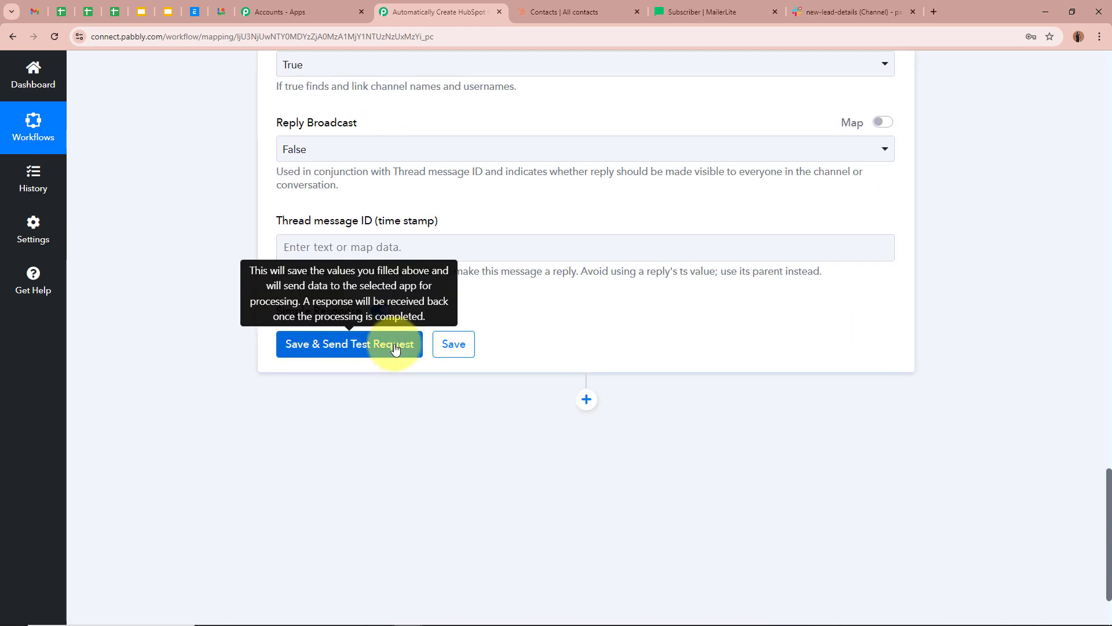
- Save the Slack step, send a test request, and confirm the Ok 1 response
click(395, 348)
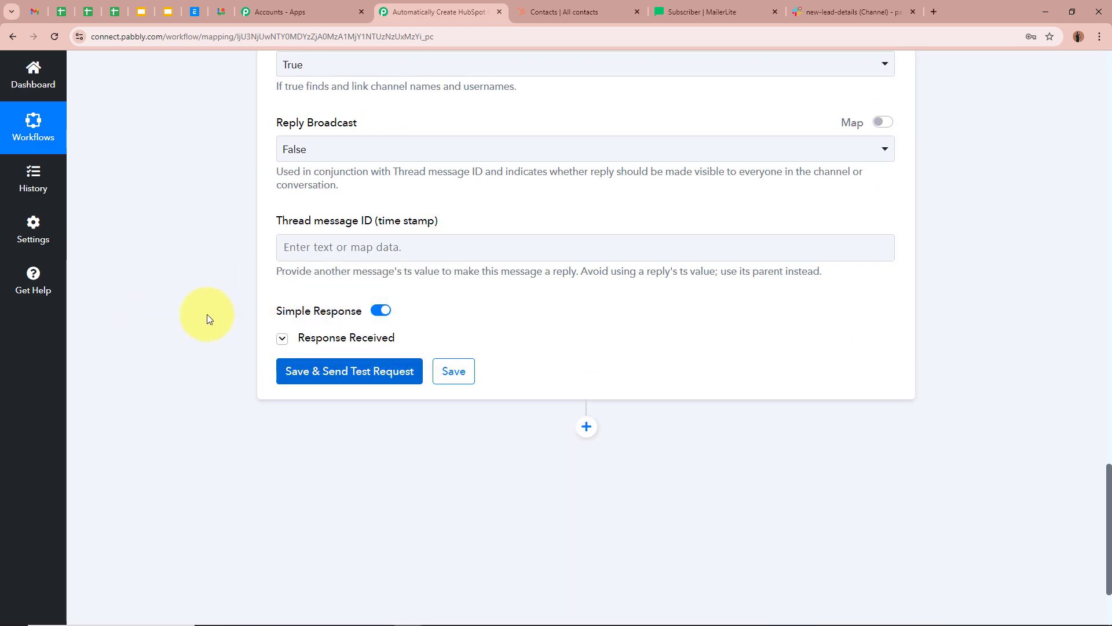
scroll(207, 324, down, 2)
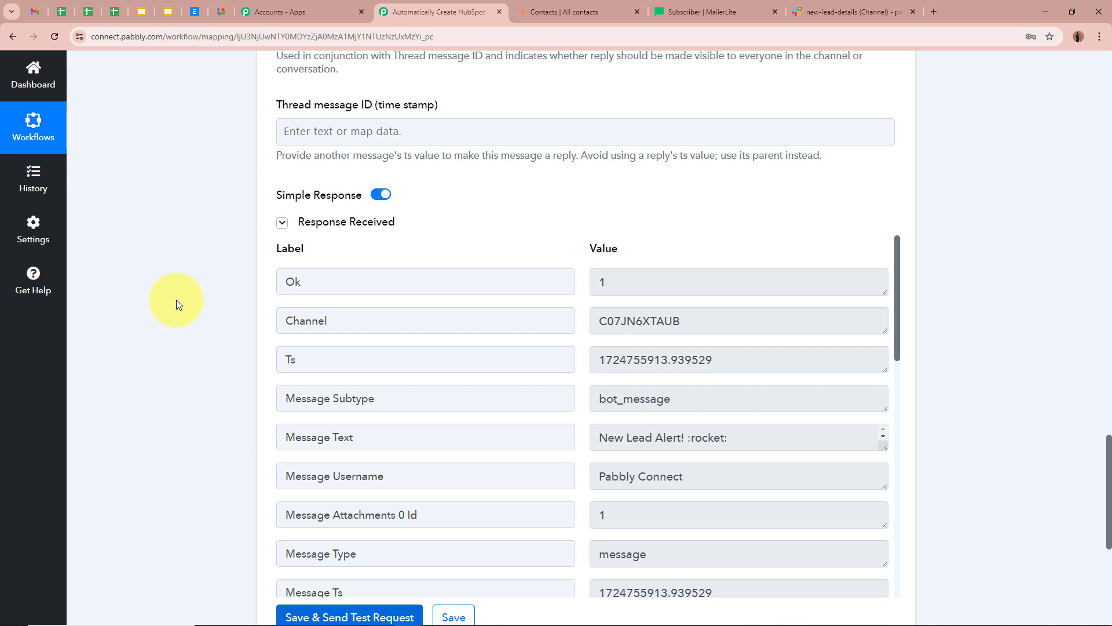
- Verify the New Lead Alert post in #new-lead-details shows name, email, phone and both IDs
click(859, 11)
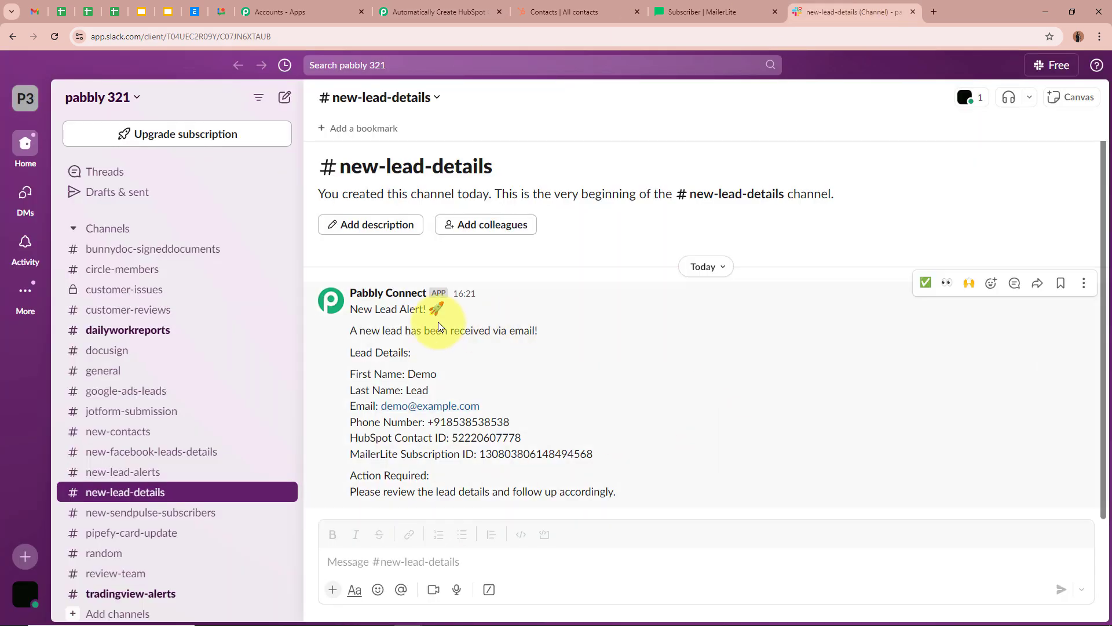
drag(353, 308, 459, 303)
click(460, 303)
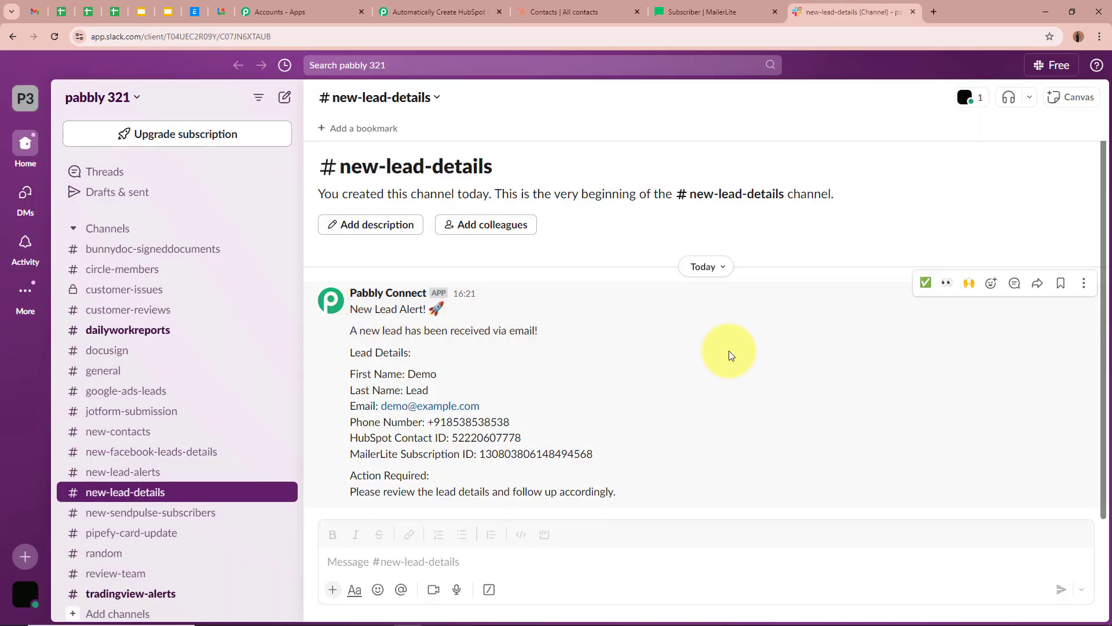
drag(350, 373, 621, 459)
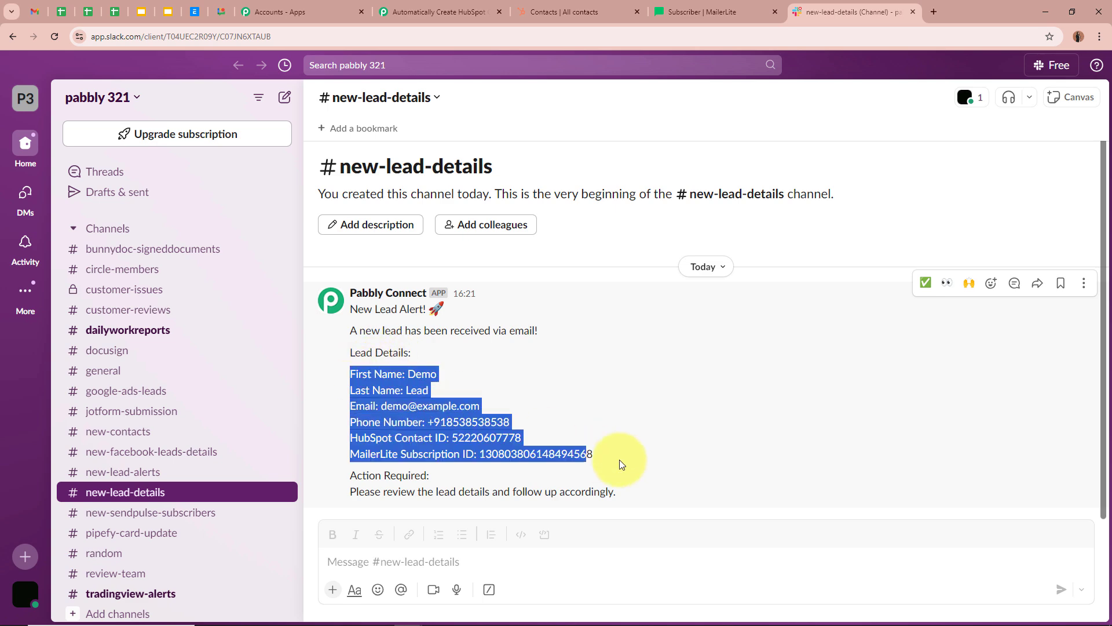
click(662, 456)
- Scroll through the five-step workflow from Email Parser down to Slack to review it
click(475, 13)
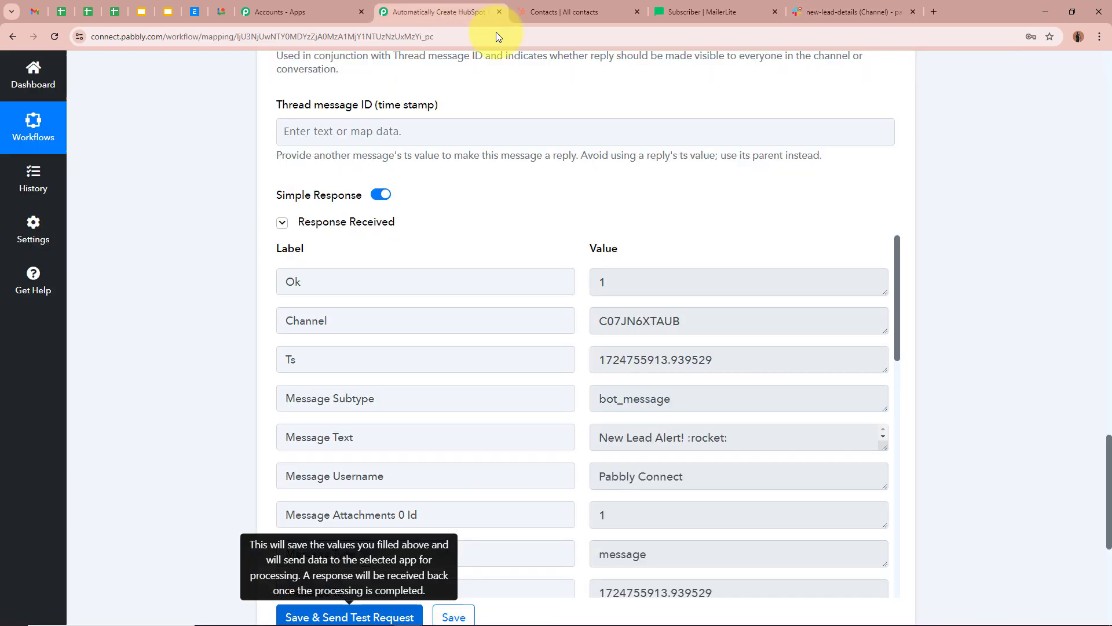
scroll(706, 327, up, 10)
scroll(705, 328, up, 15)
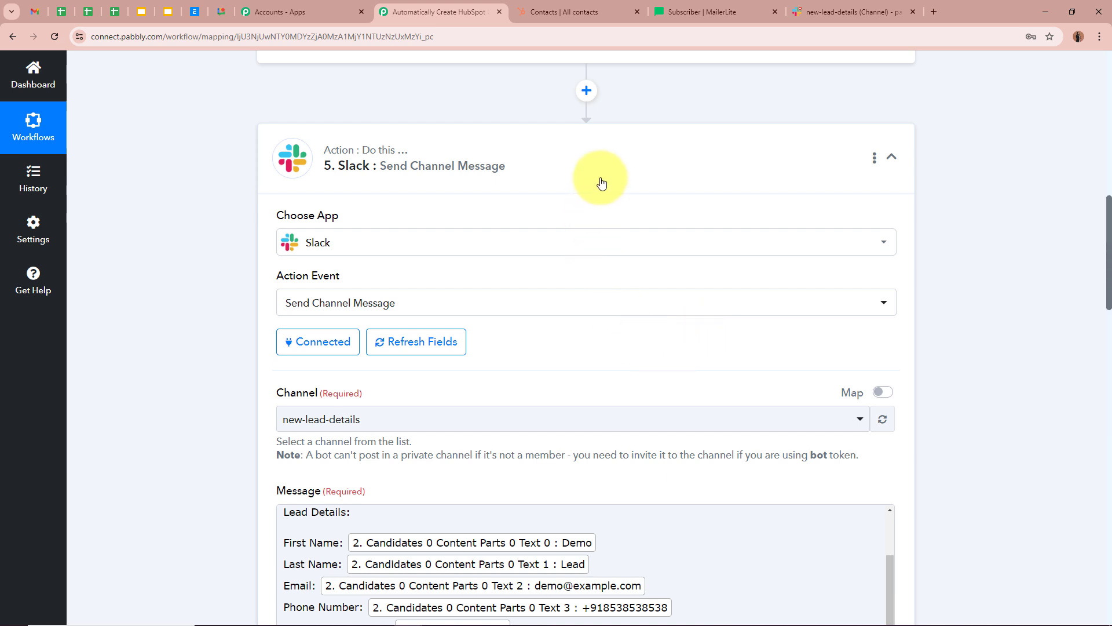
scroll(778, 235, up, 8)
scroll(780, 235, up, 5)
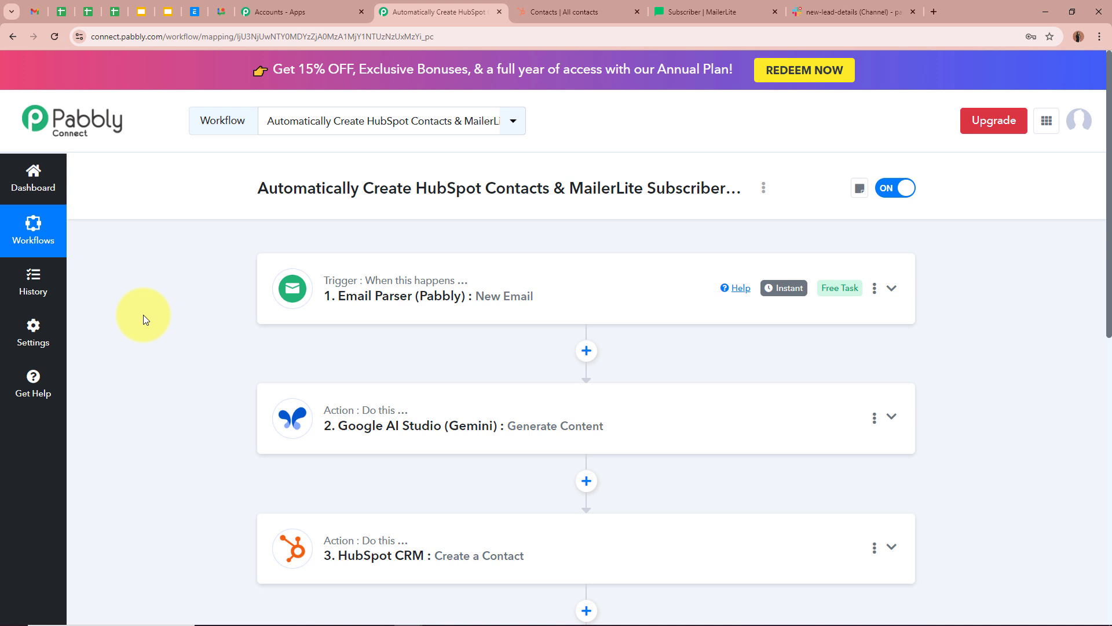
scroll(144, 315, down, 4)
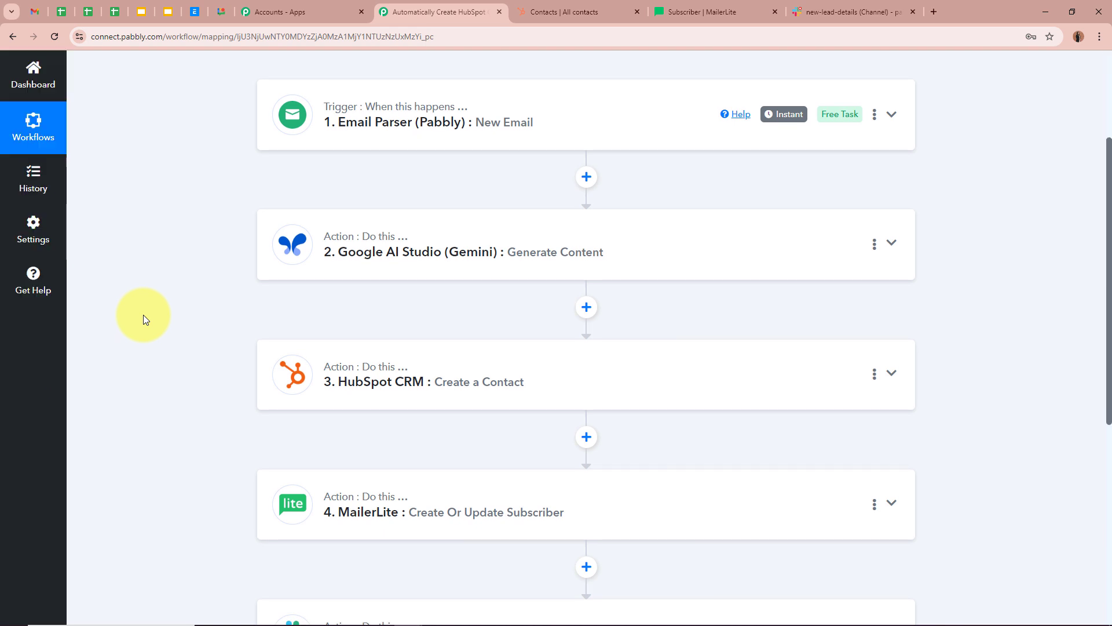
scroll(144, 314, down, 3)
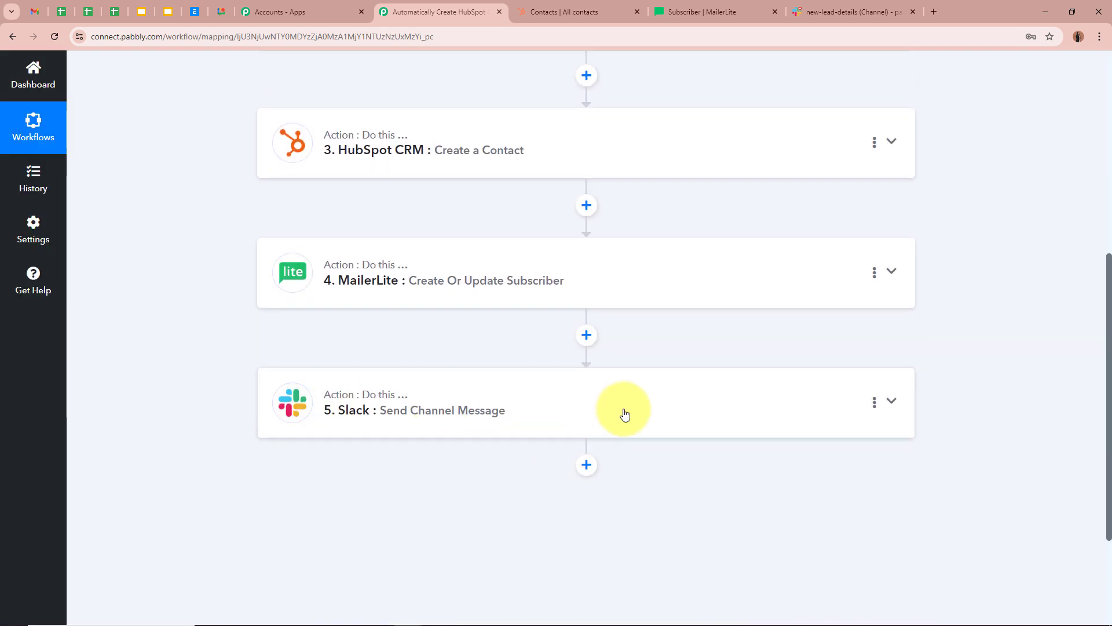
scroll(623, 414, up, 7)
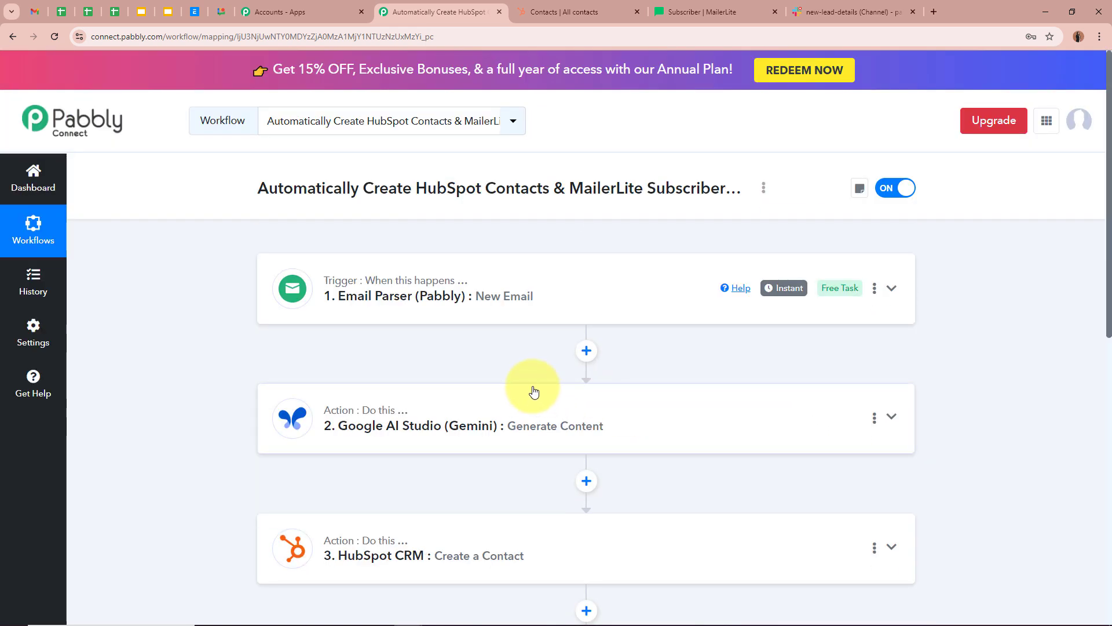
scroll(529, 387, down, 6)
scroll(272, 378, up, 6)
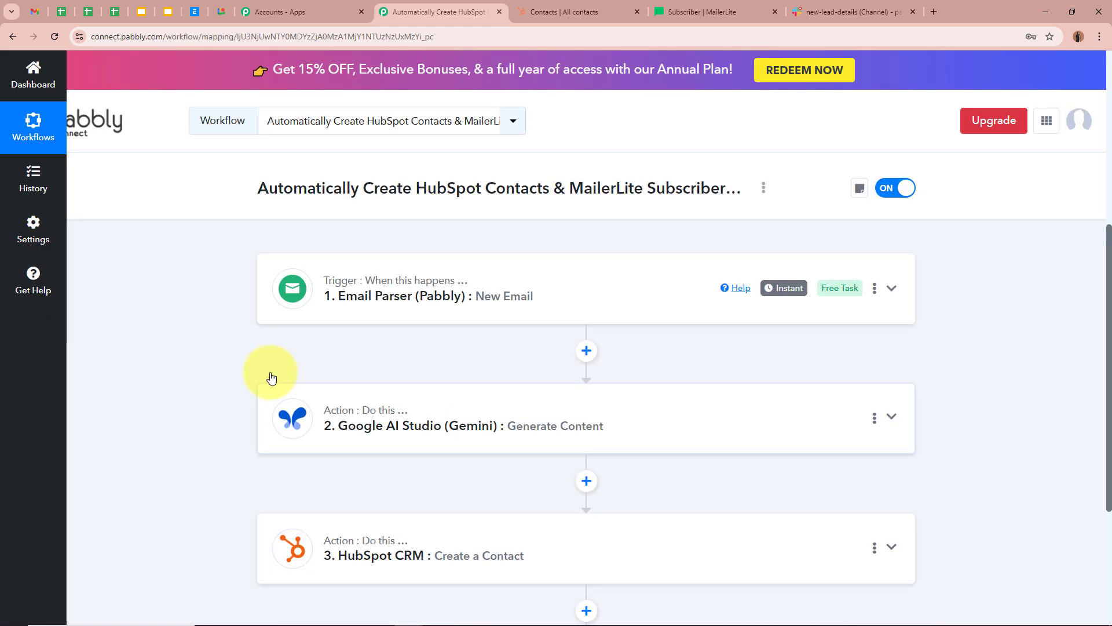